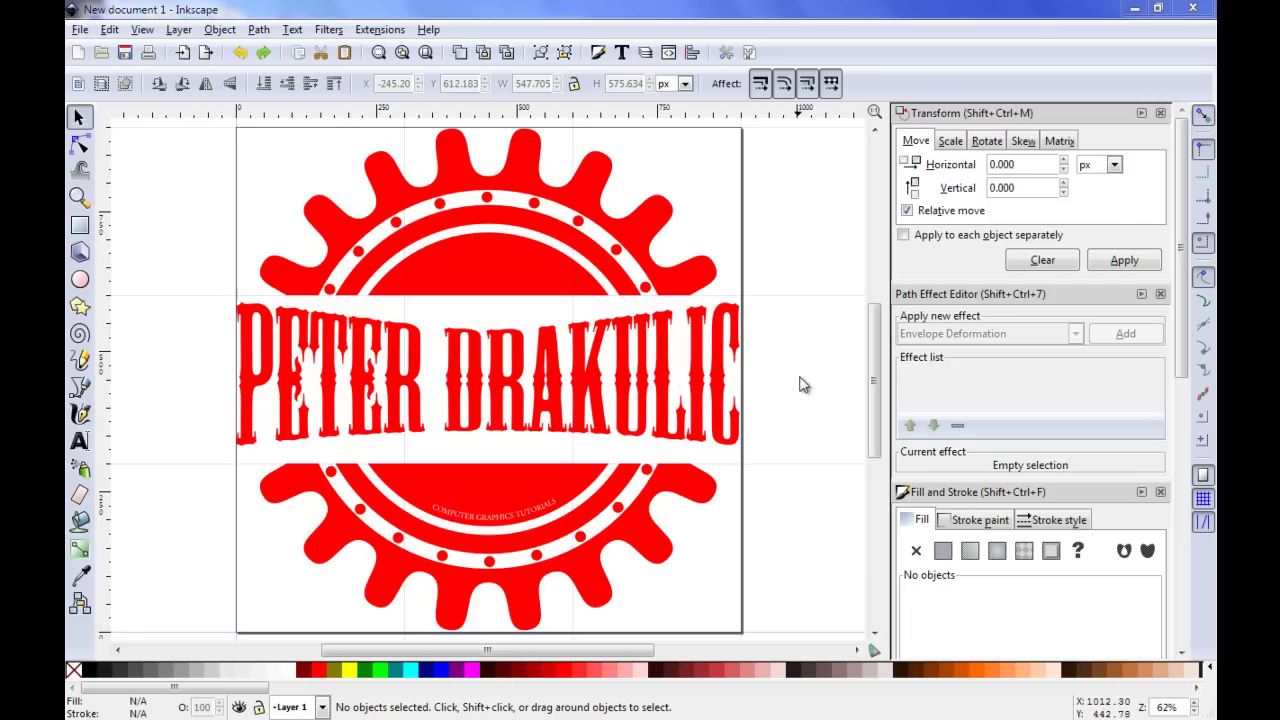
Create a new document from the default template and maximize its window
{"action": "left_click", "coordinate": [79, 30]}
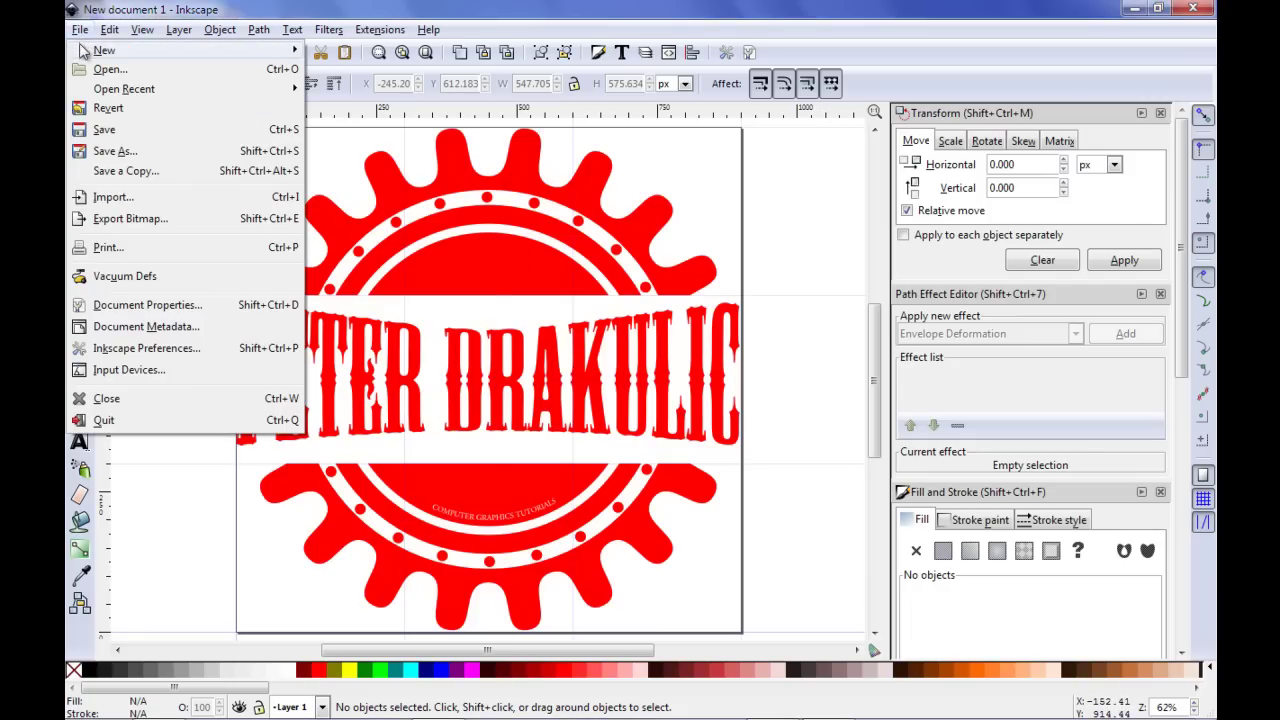
{"action": "mouse_move", "coordinate": [100, 50]}
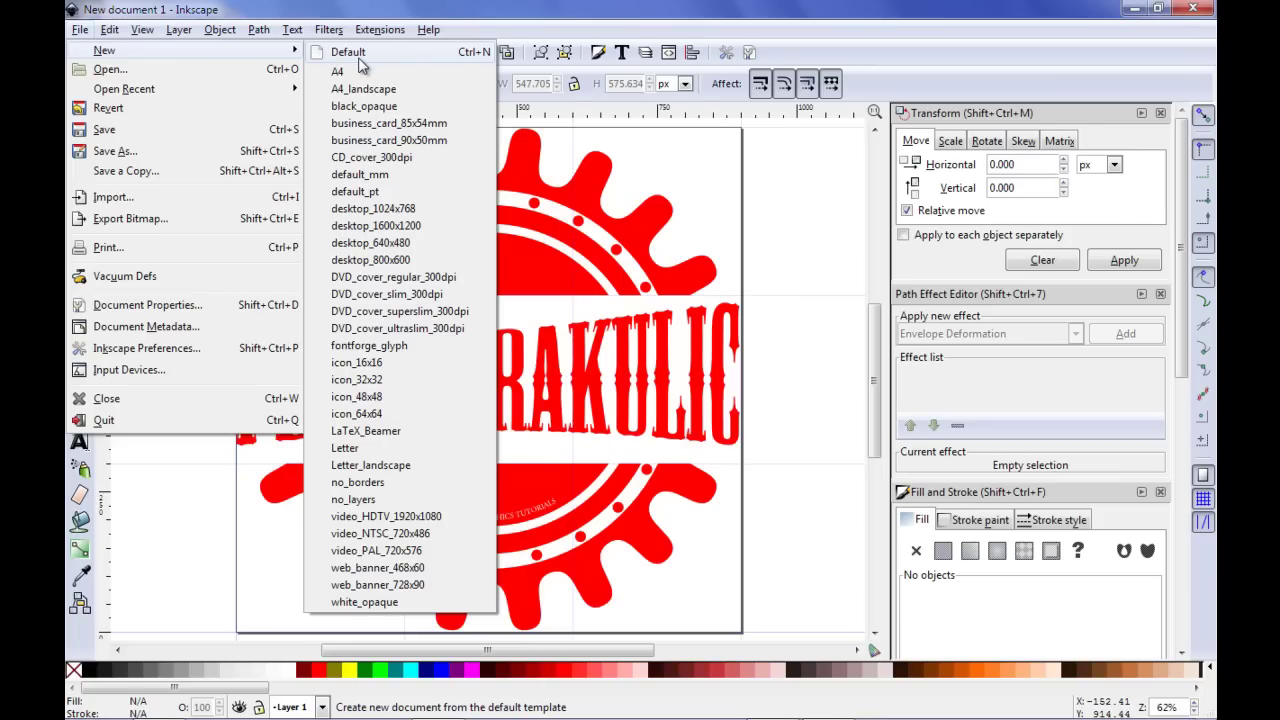
{"action": "left_click", "coordinate": [358, 60]}
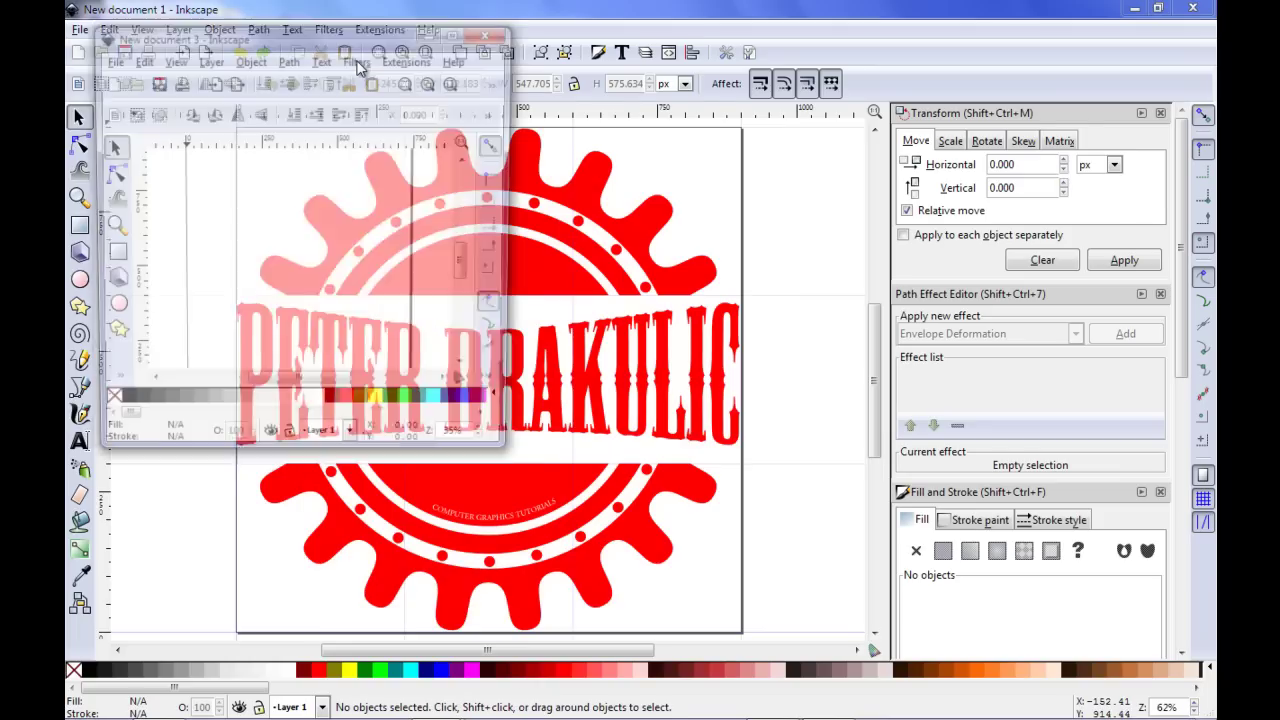
{"action": "left_click", "coordinate": [456, 32]}
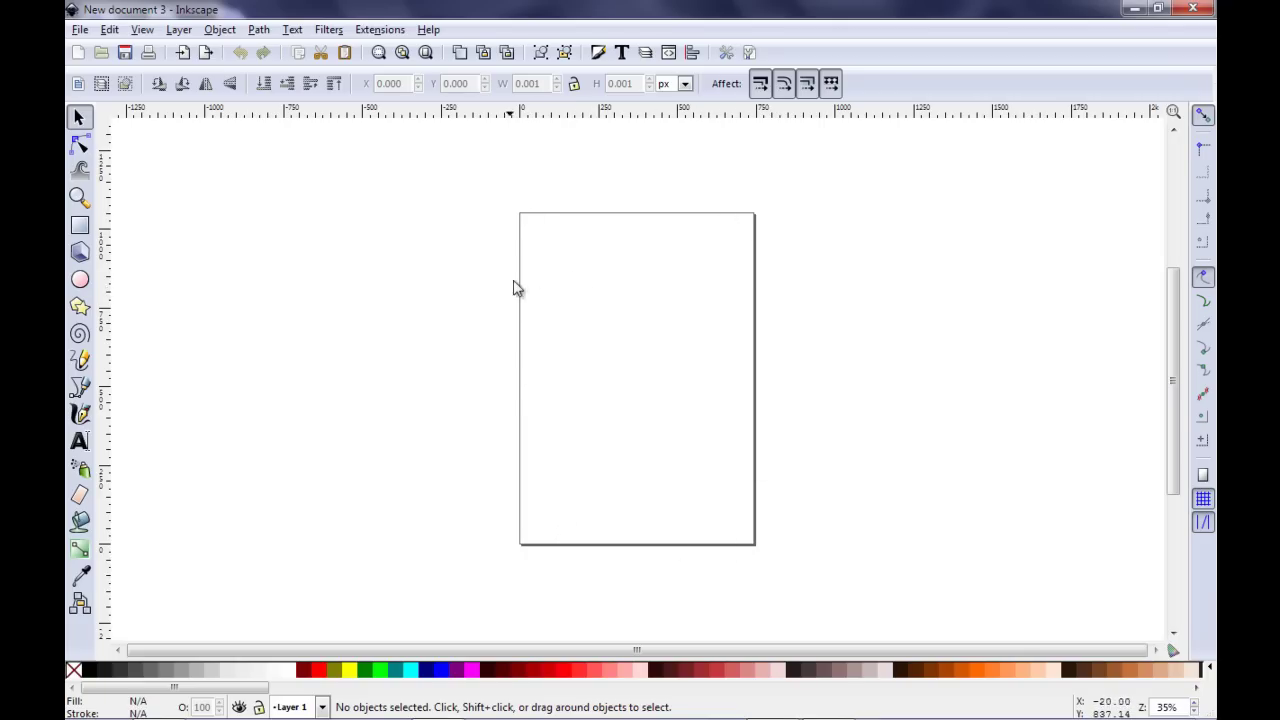
{"action": "left_click", "coordinate": [79, 29]}
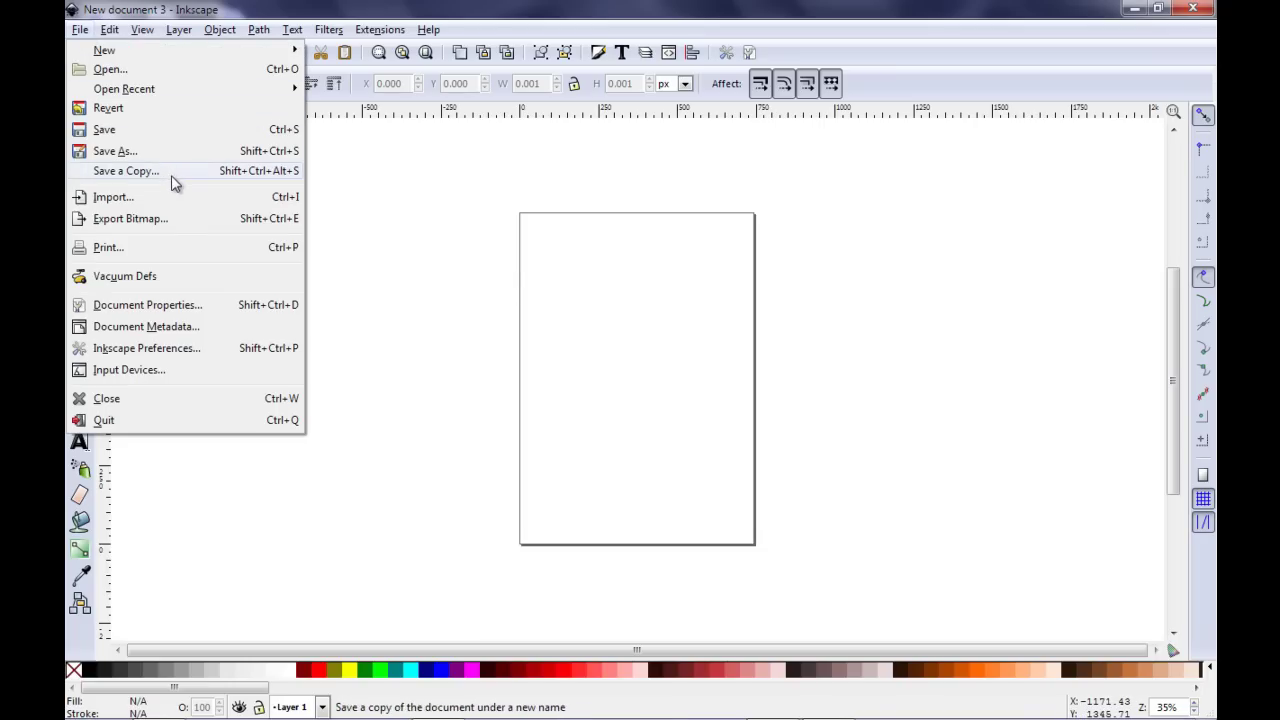
Set the page width and height to 900 px in Document Properties
{"action": "left_click", "coordinate": [296, 311]}
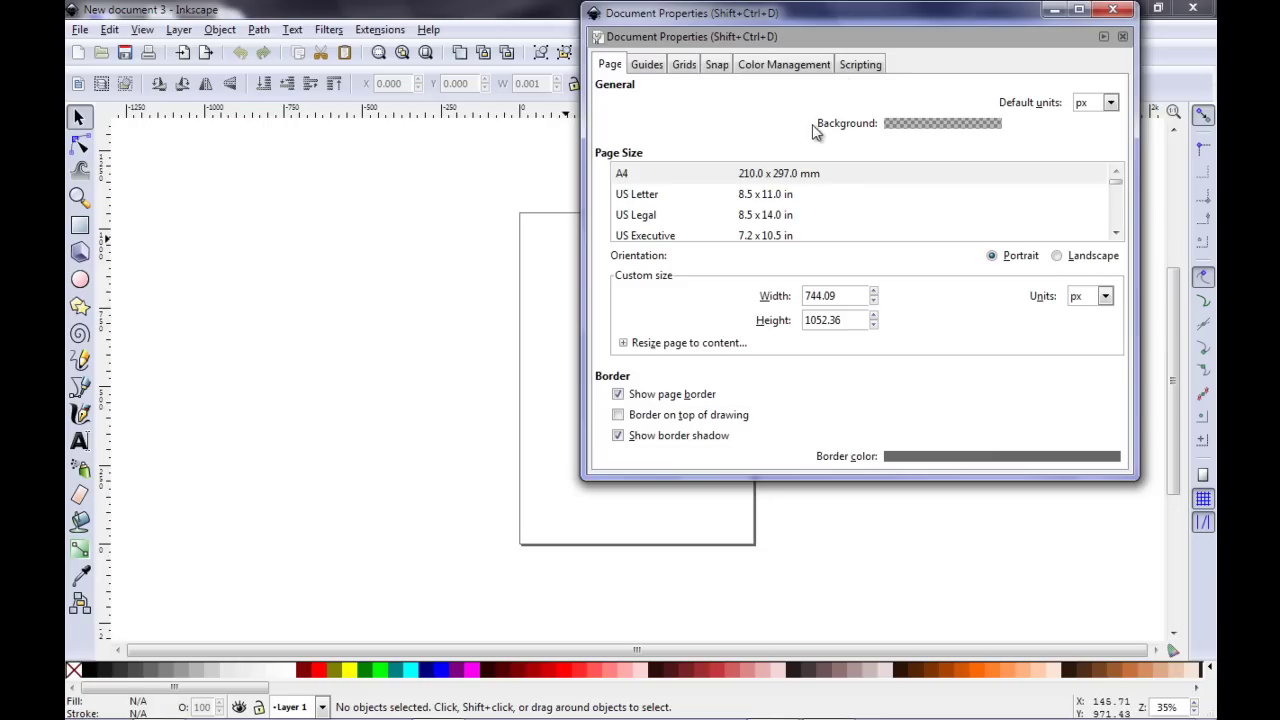
{"action": "left_click_drag", "start_coordinate": [858, 21], "coordinate": [842, 106]}
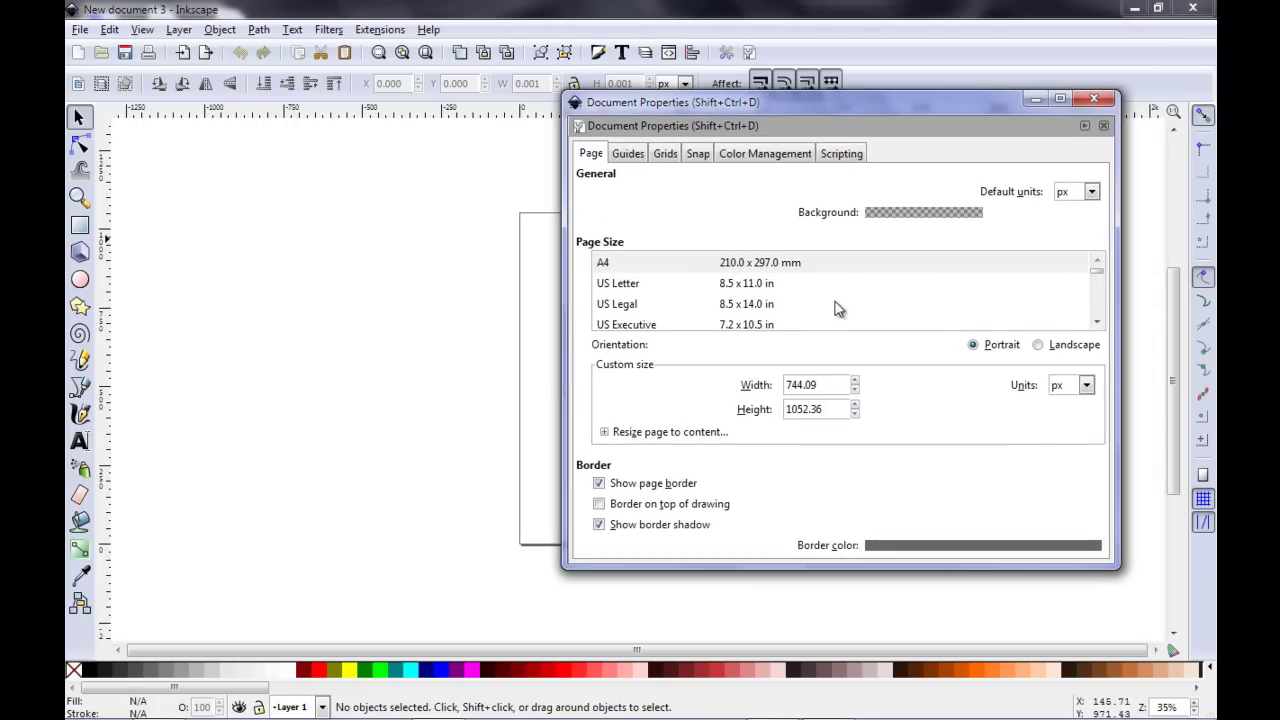
{"action": "left_click_drag", "start_coordinate": [835, 386], "coordinate": [730, 384]}
{"action": "type", "text": "9"}
{"action": "key", "text": "Tab"}
{"action": "type", "text": "900"}
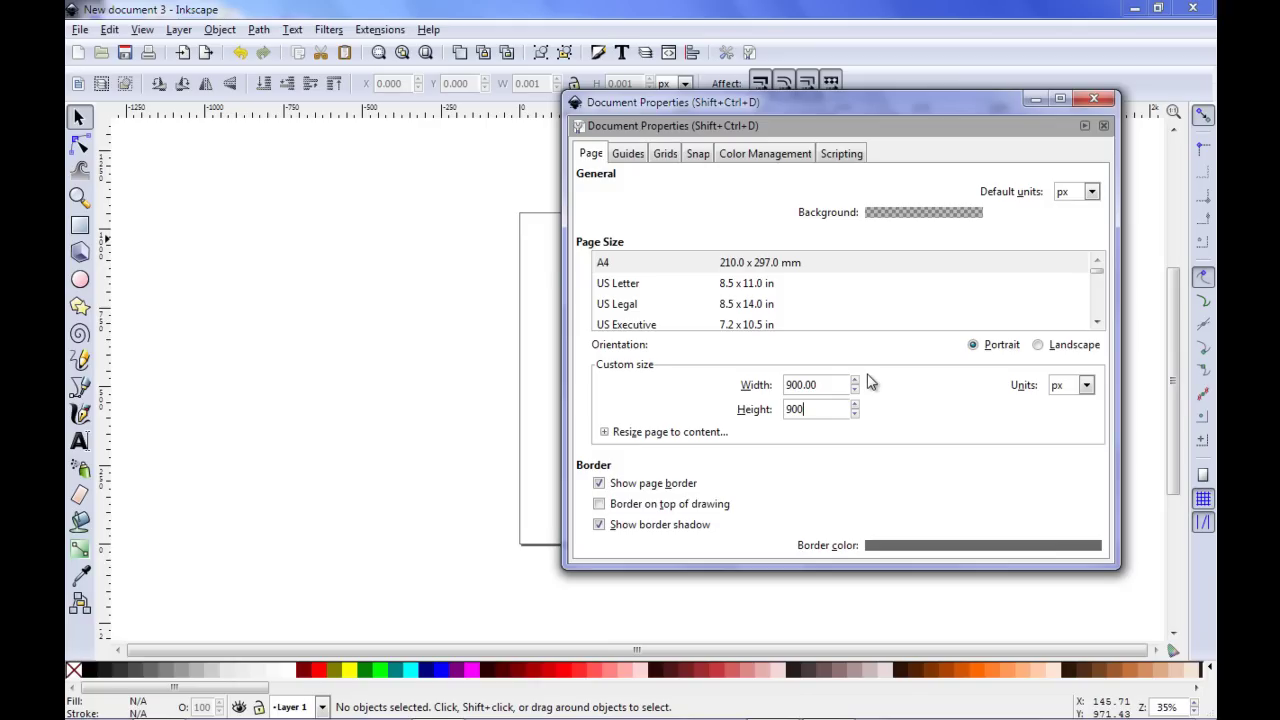
{"action": "key", "text": "Return"}
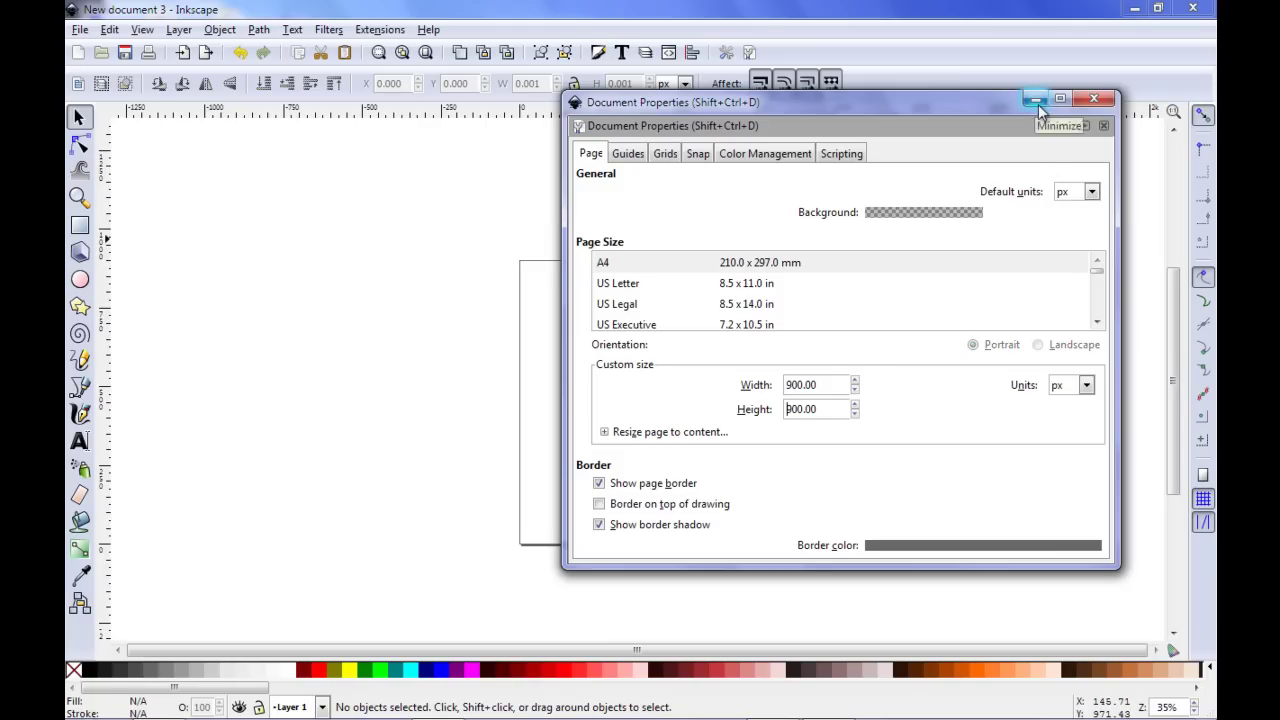
{"action": "left_click", "coordinate": [1093, 99]}
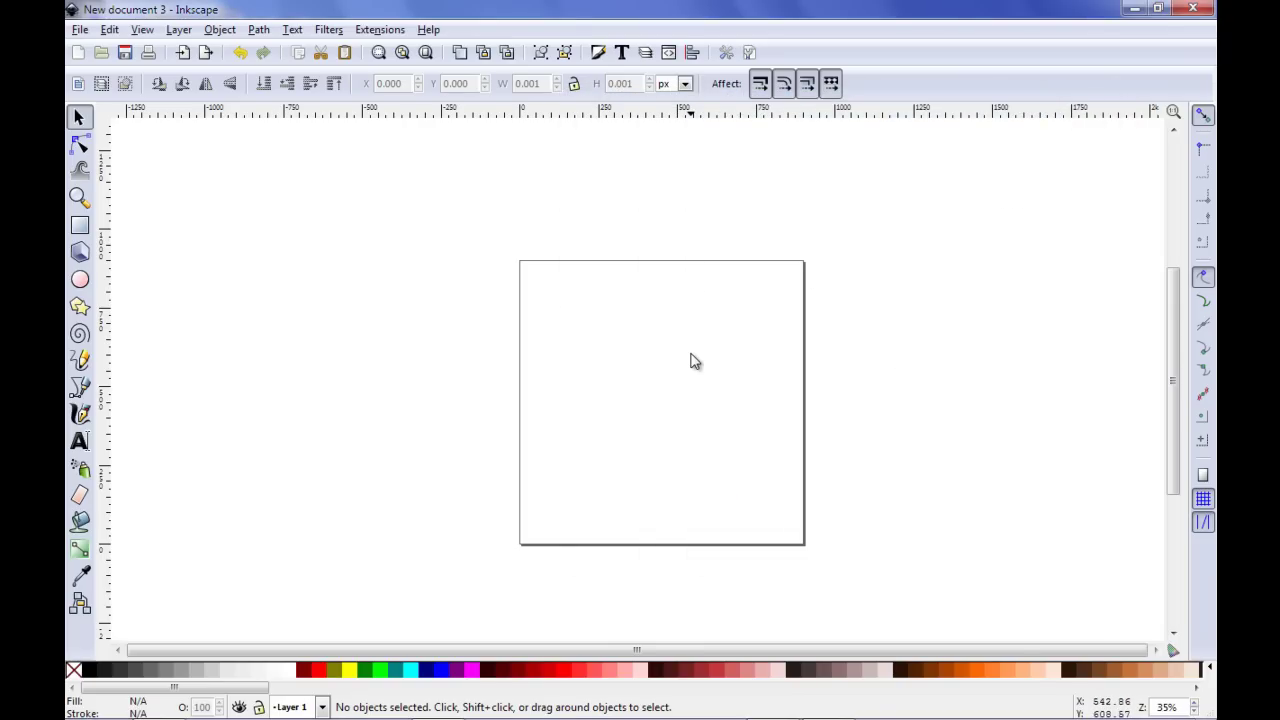
Zoom to fit the page, then reopen Document Properties over the canvas centre
{"action": "key", "text": "5"}
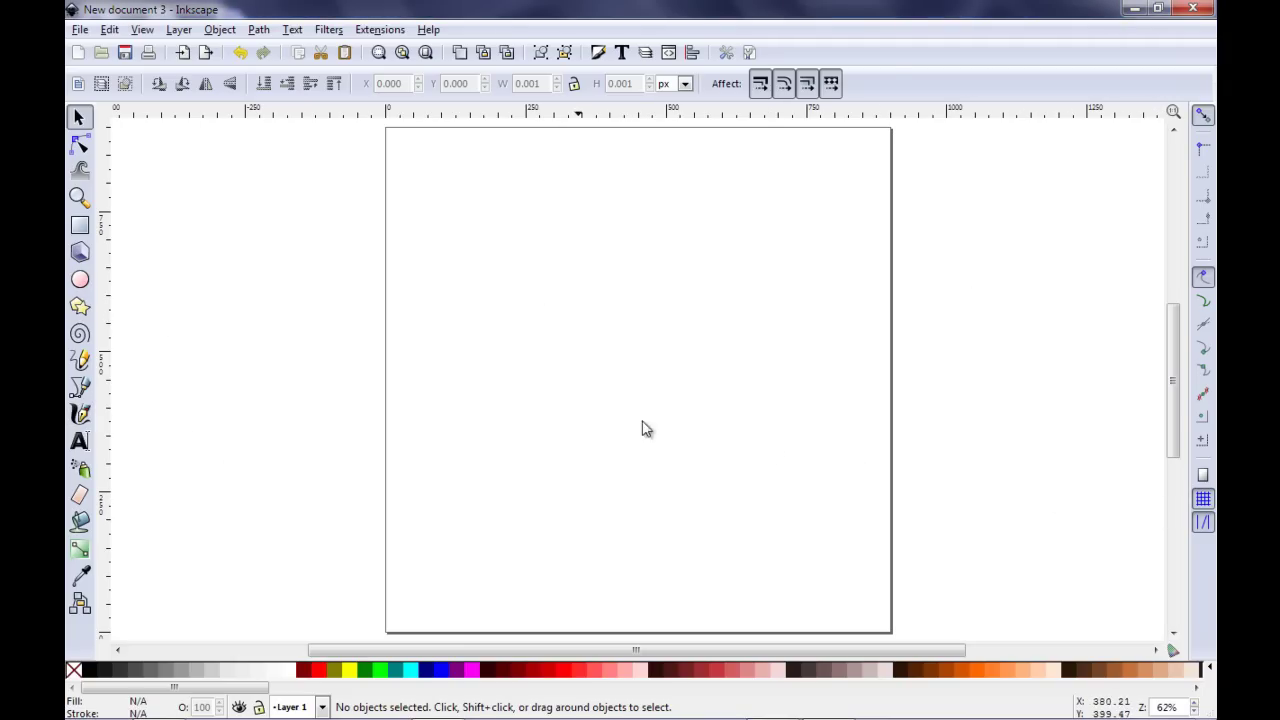
{"action": "left_click", "coordinate": [80, 30]}
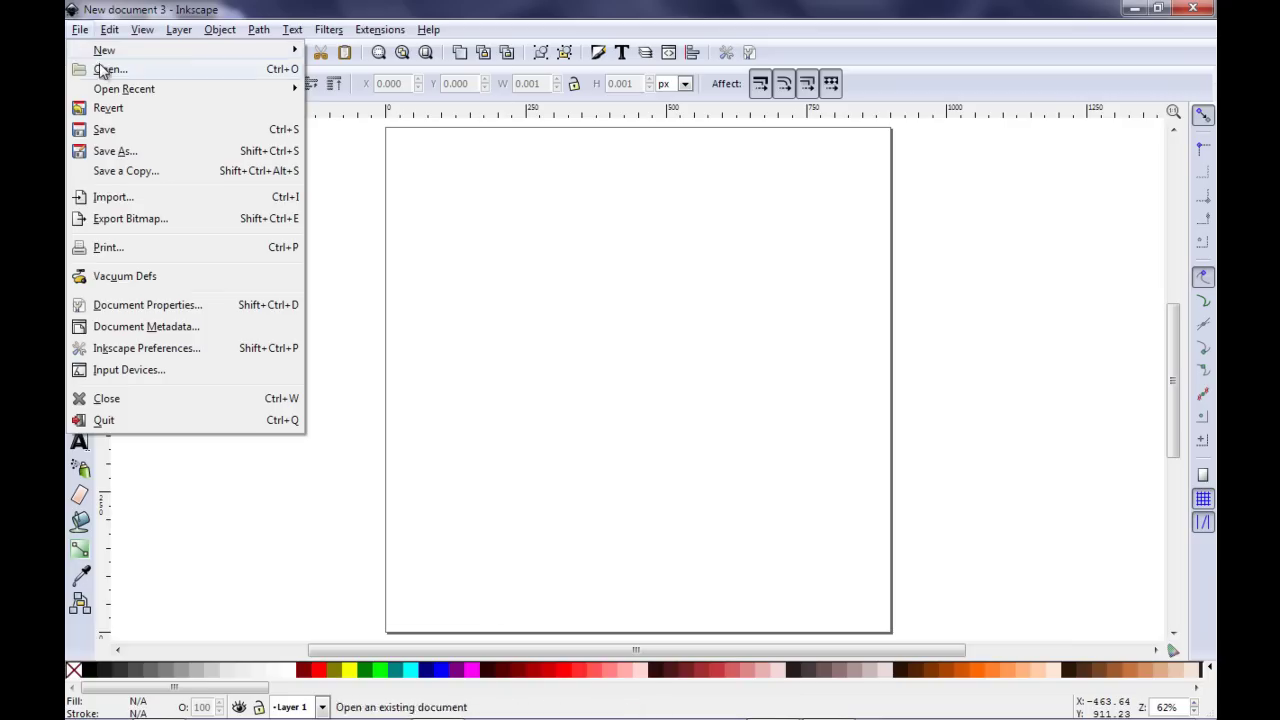
{"action": "left_click", "coordinate": [250, 305]}
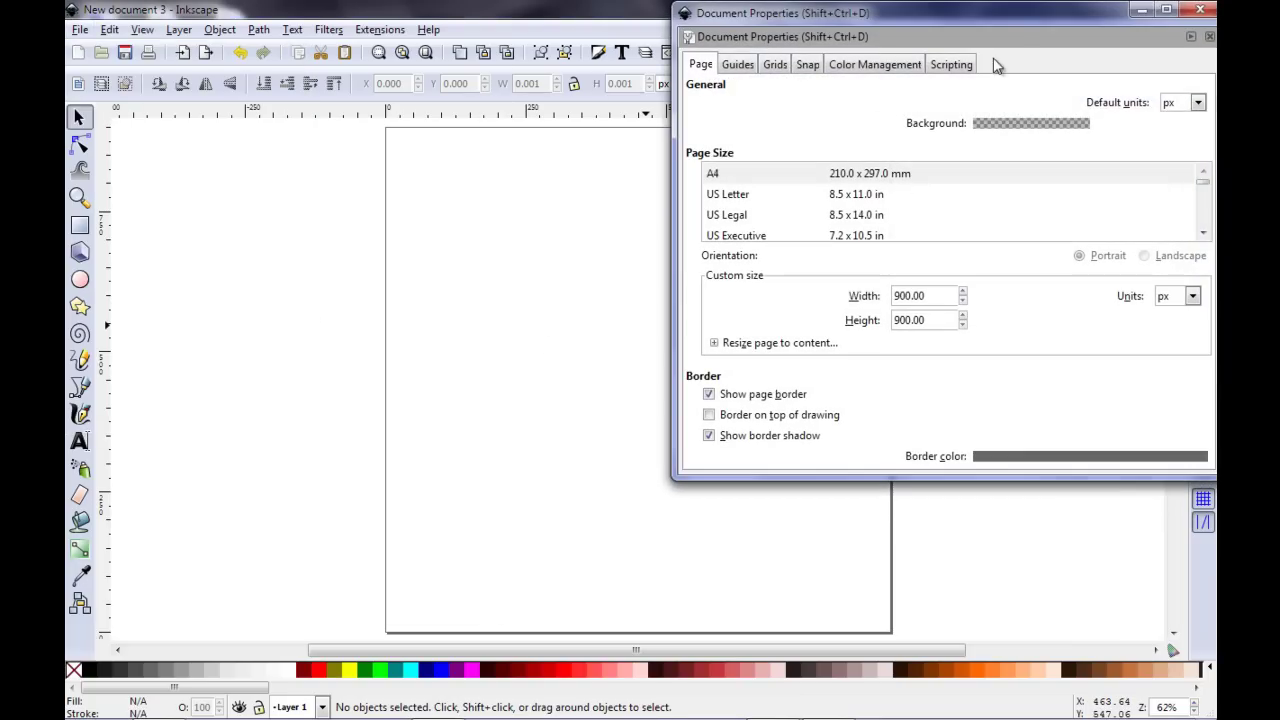
{"action": "left_click_drag", "start_coordinate": [1010, 14], "coordinate": [856, 166]}
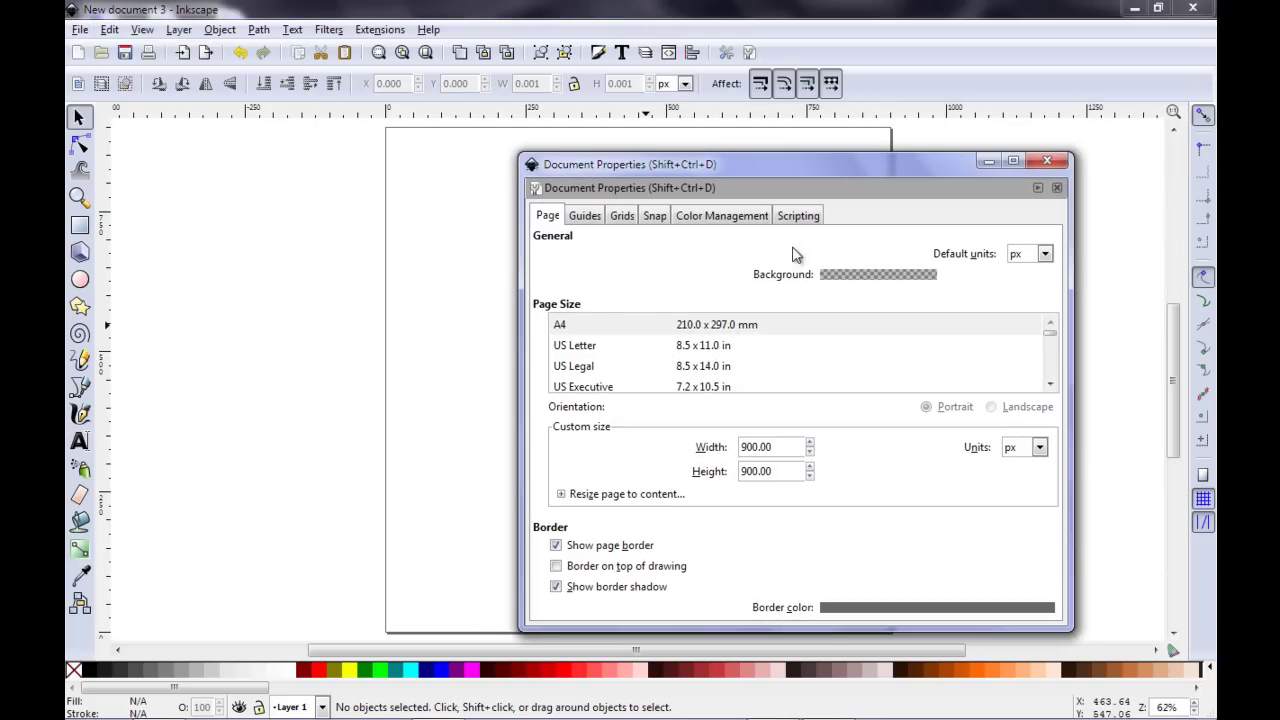
Add a rectangular grid with 300 px spacing on both X and Y
{"action": "left_click", "coordinate": [622, 220]}
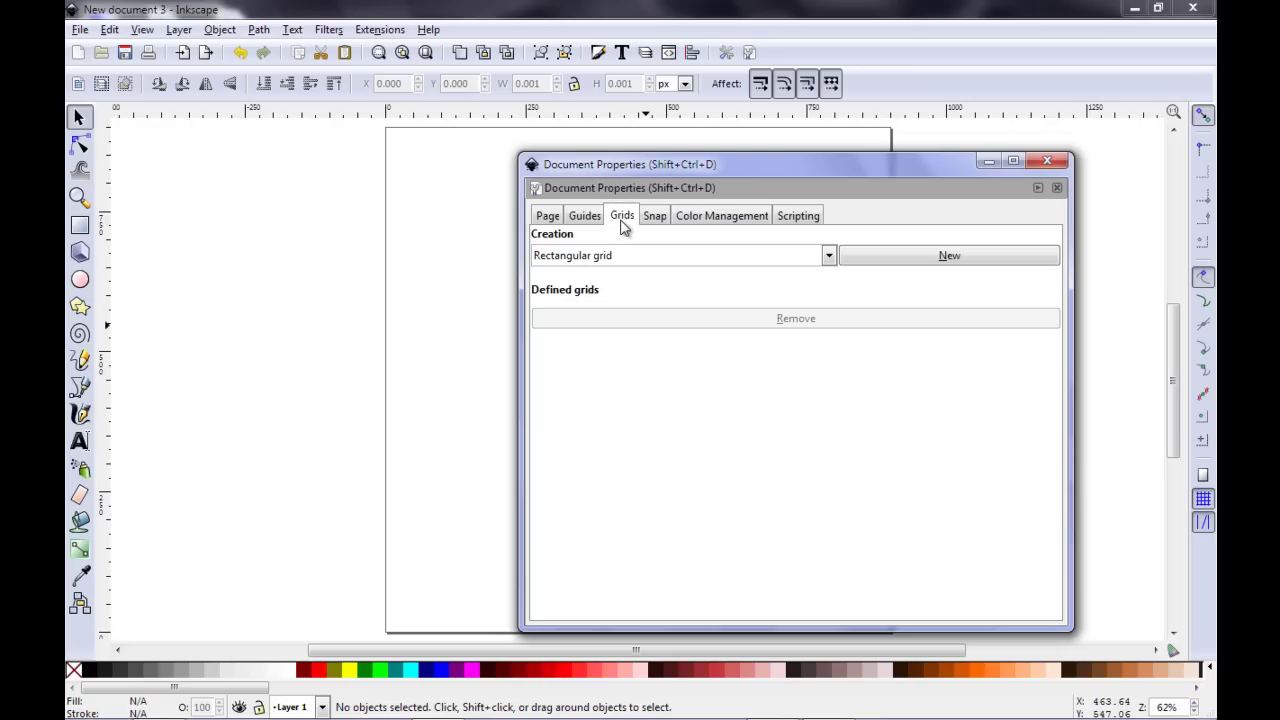
{"action": "left_click", "coordinate": [985, 262]}
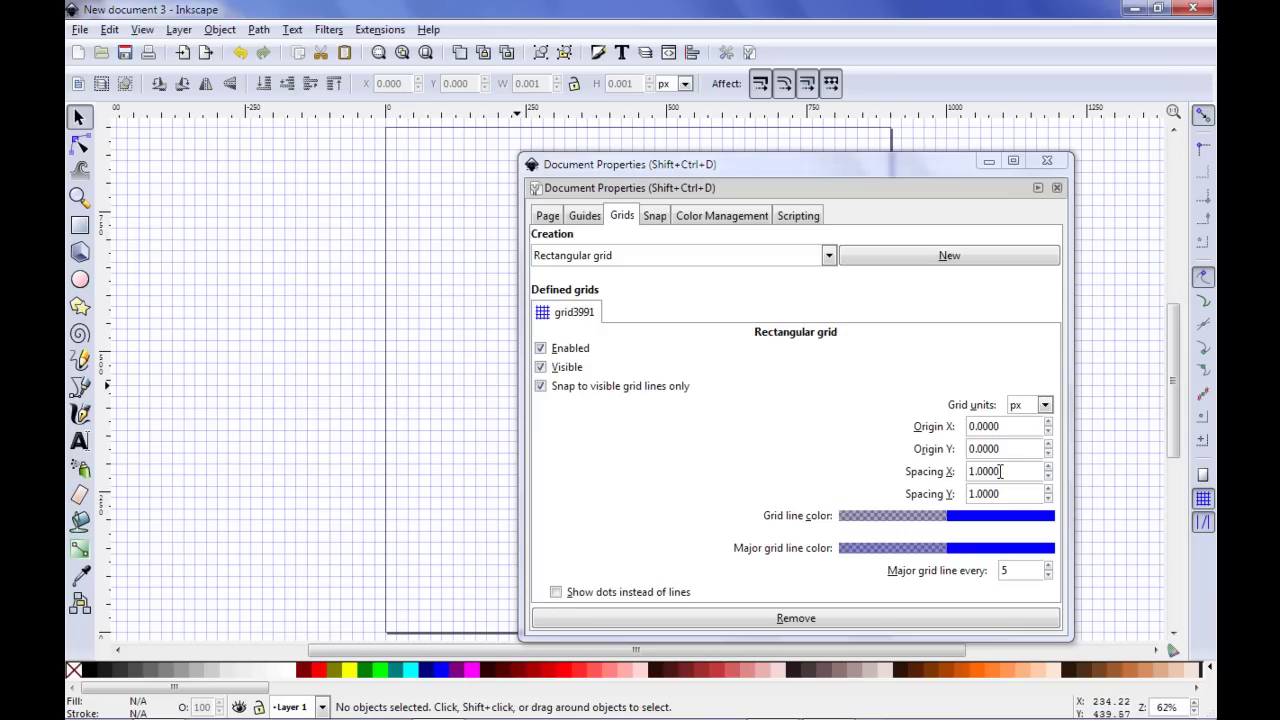
{"action": "left_click_drag", "start_coordinate": [1001, 471], "coordinate": [910, 471]}
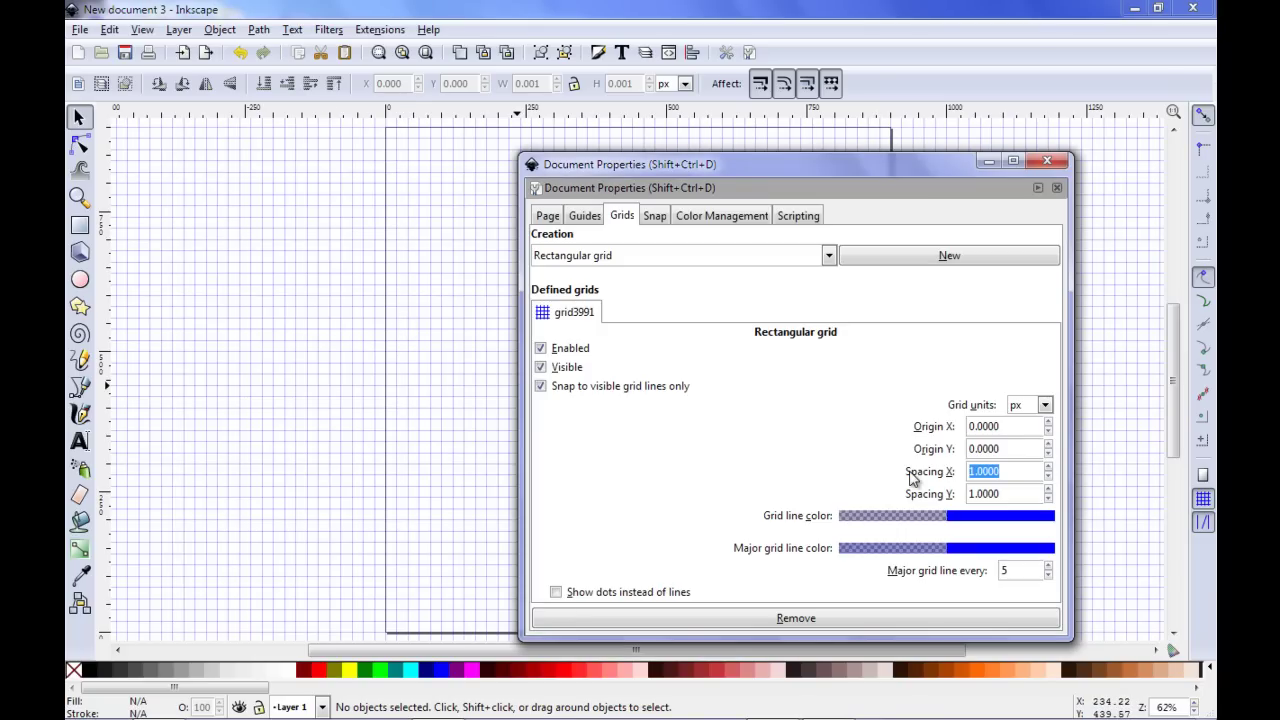
{"action": "type", "text": "300"}
{"action": "key", "text": "Tab"}
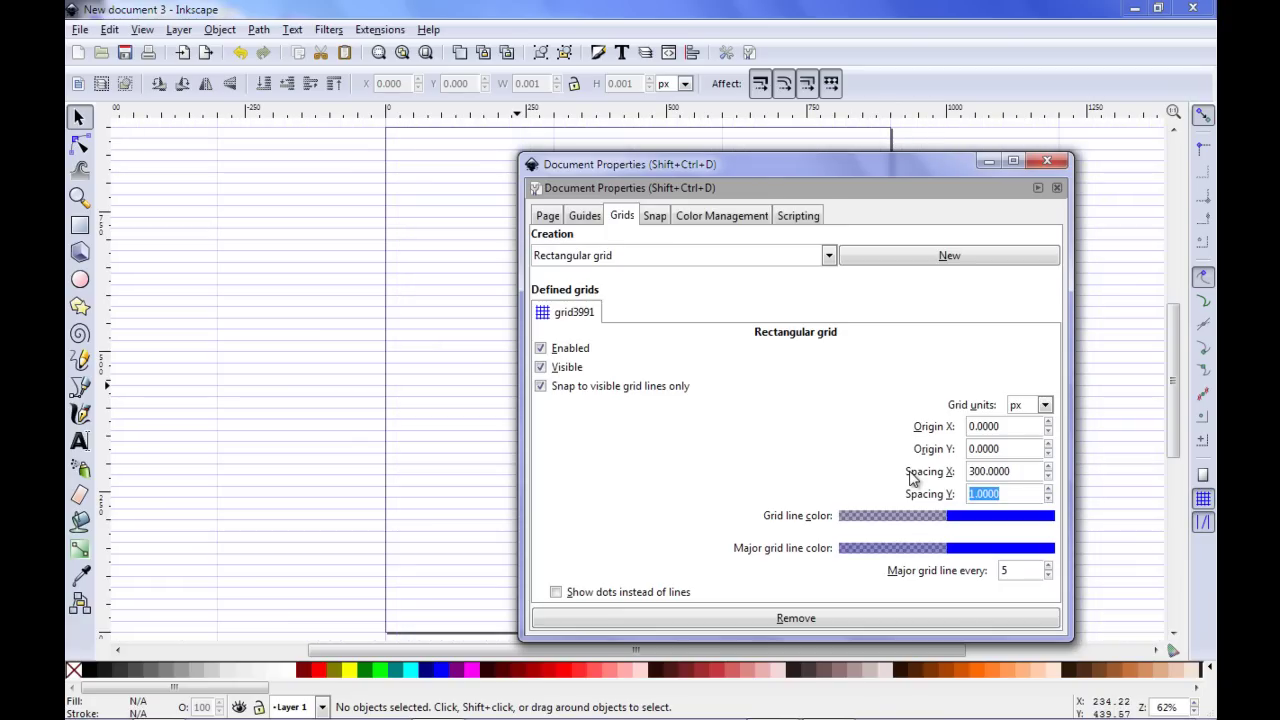
{"action": "type", "text": "3"}
{"action": "key", "text": "Return"}
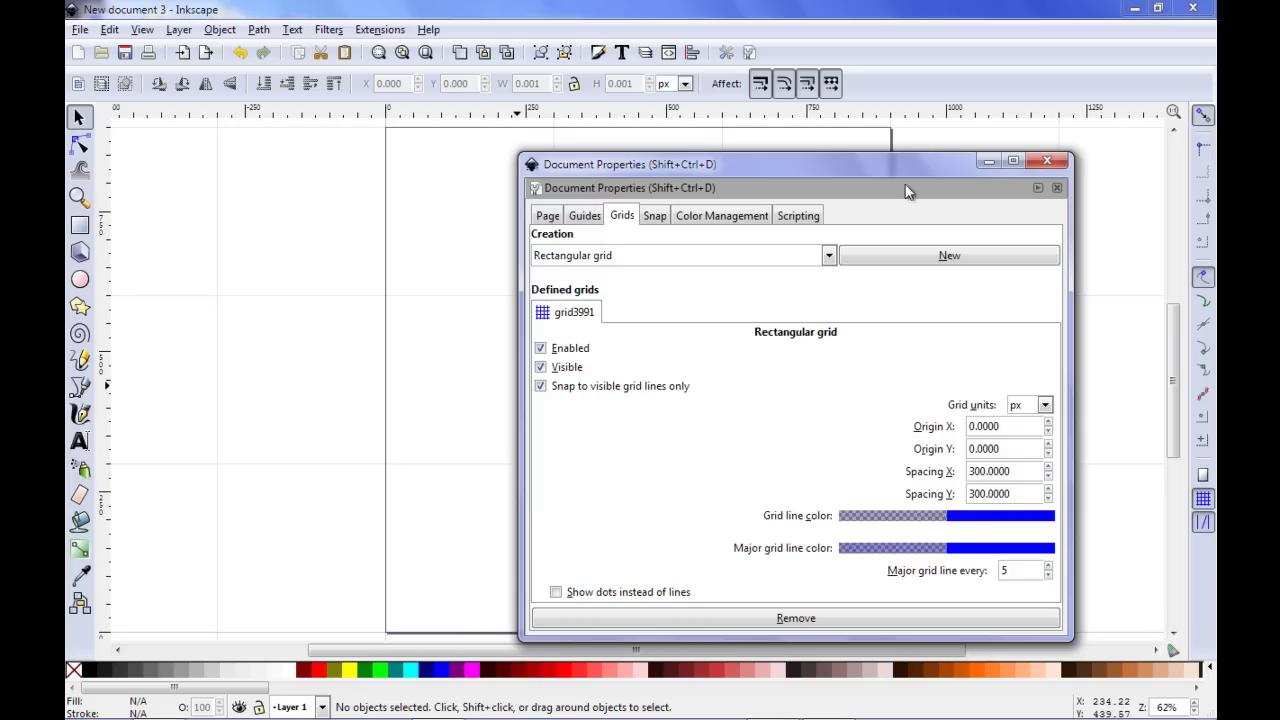
{"action": "left_click", "coordinate": [1031, 164]}
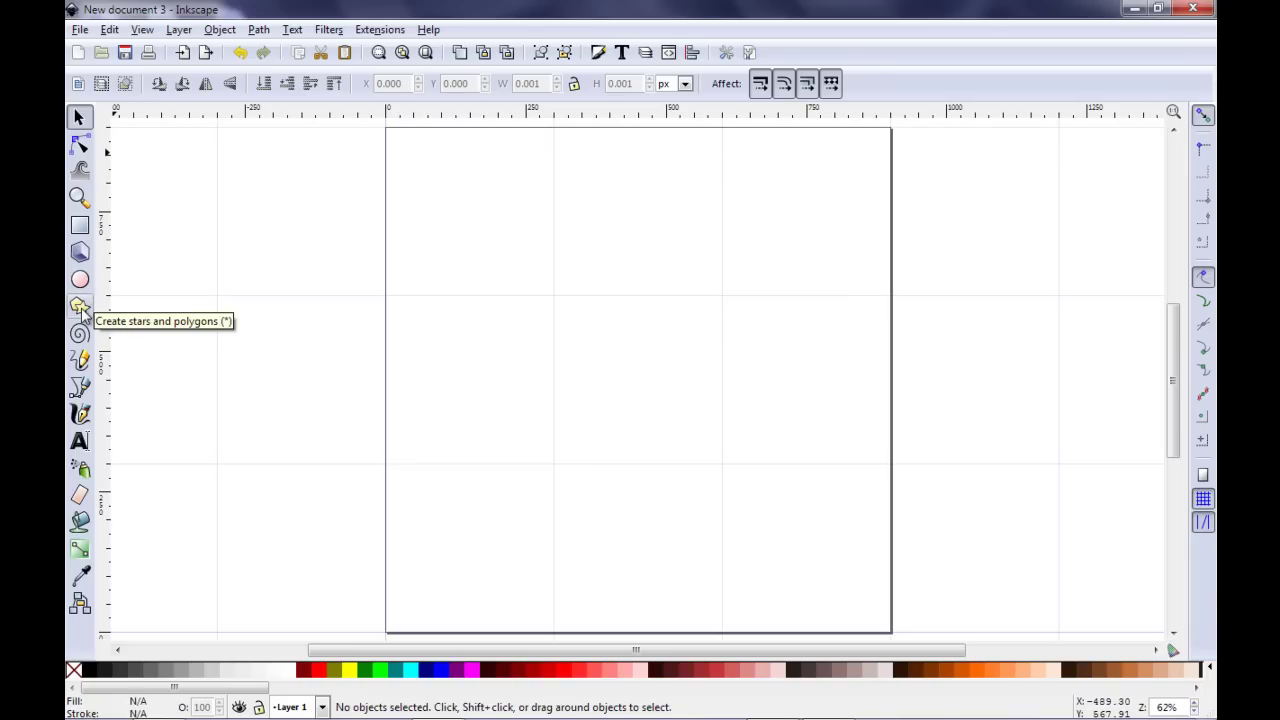
Draw a five-pointed star outline from a grid intersection with the Star tool
{"action": "left_click", "coordinate": [80, 308]}
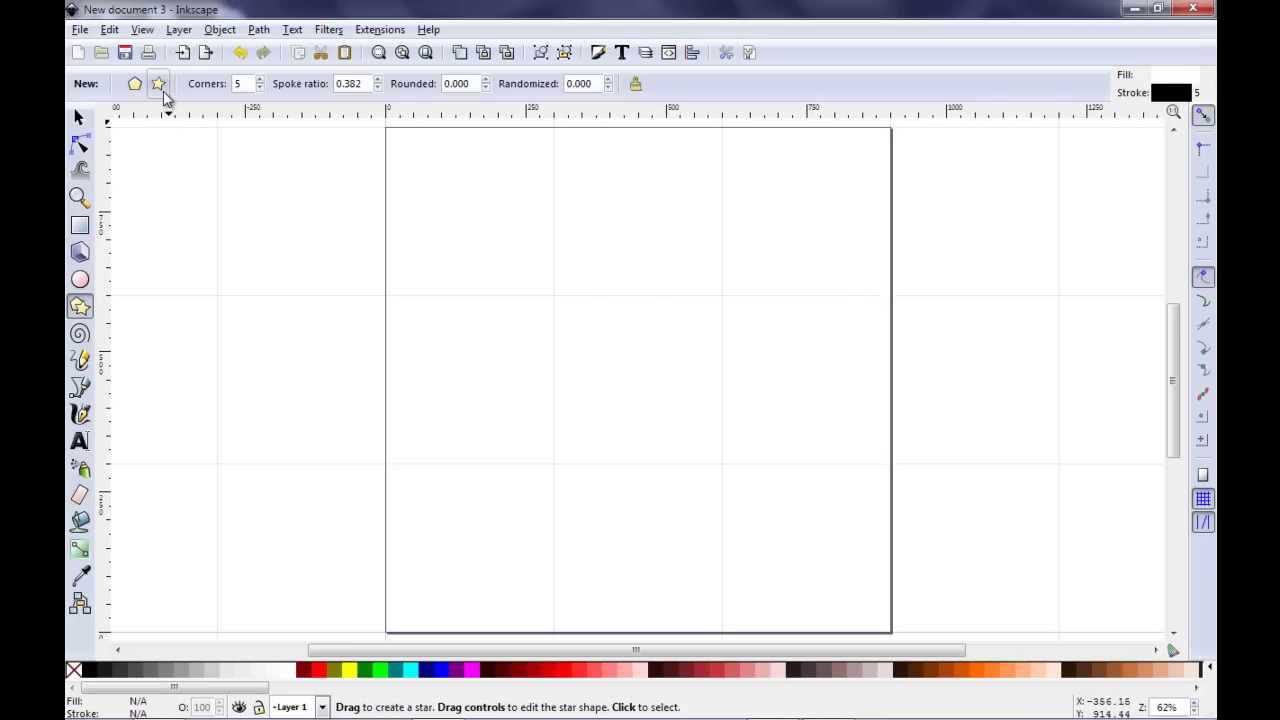
{"action": "key", "text": "ctrl"}
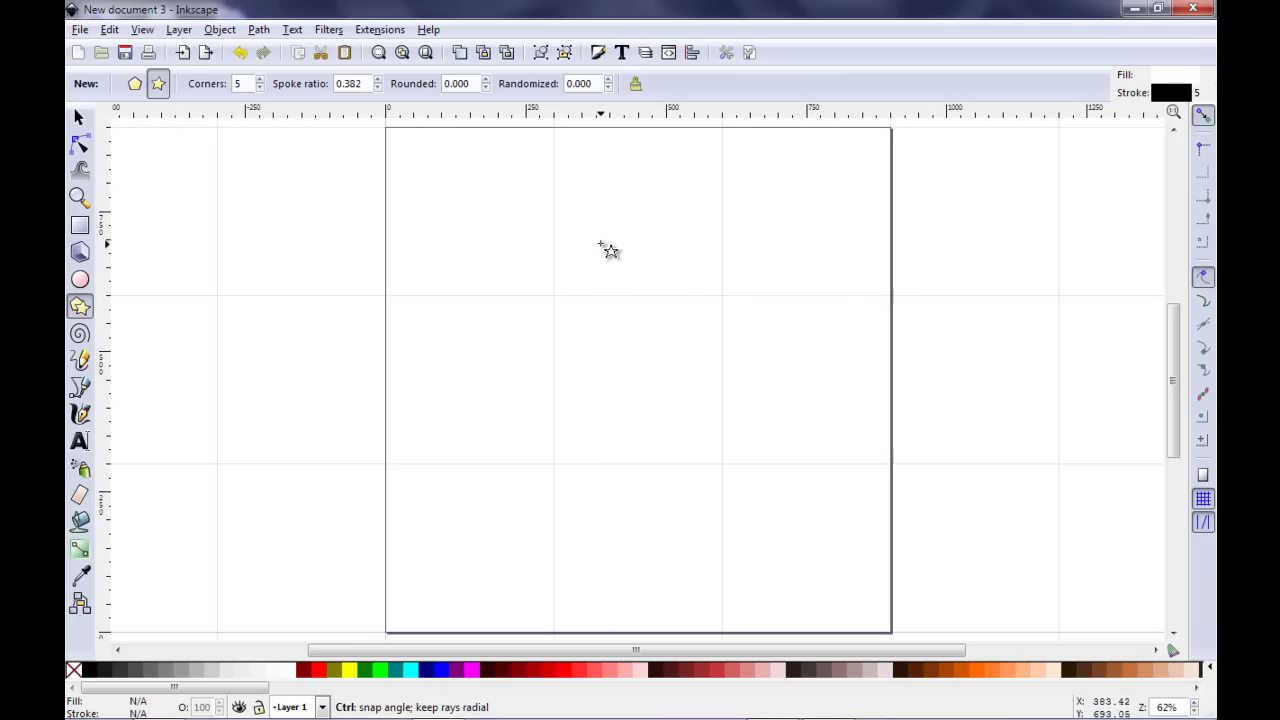
{"action": "left_click_drag", "start_coordinate": [600, 244], "coordinate": [672, 401]}
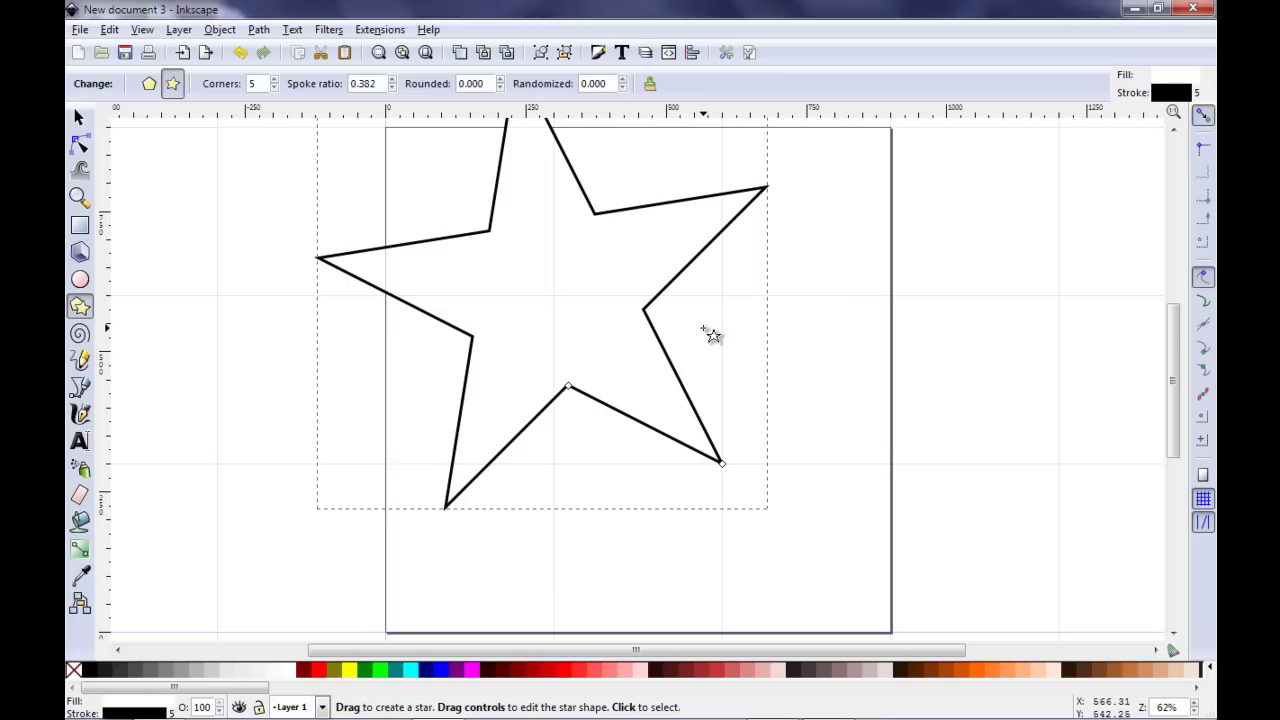
Turn off snapping and open the Align and Distribute panel with Ctrl+Shift+A
{"action": "left_click", "coordinate": [1203, 115]}
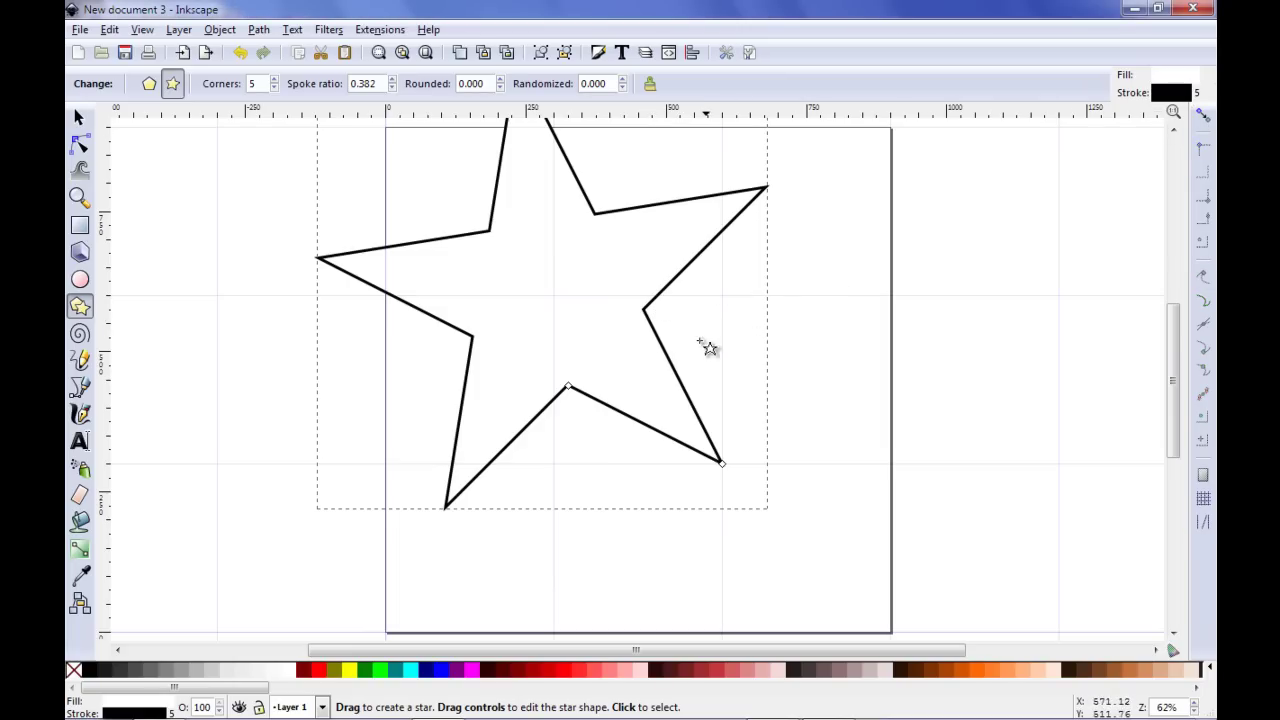
{"action": "key", "text": "ctrl"}
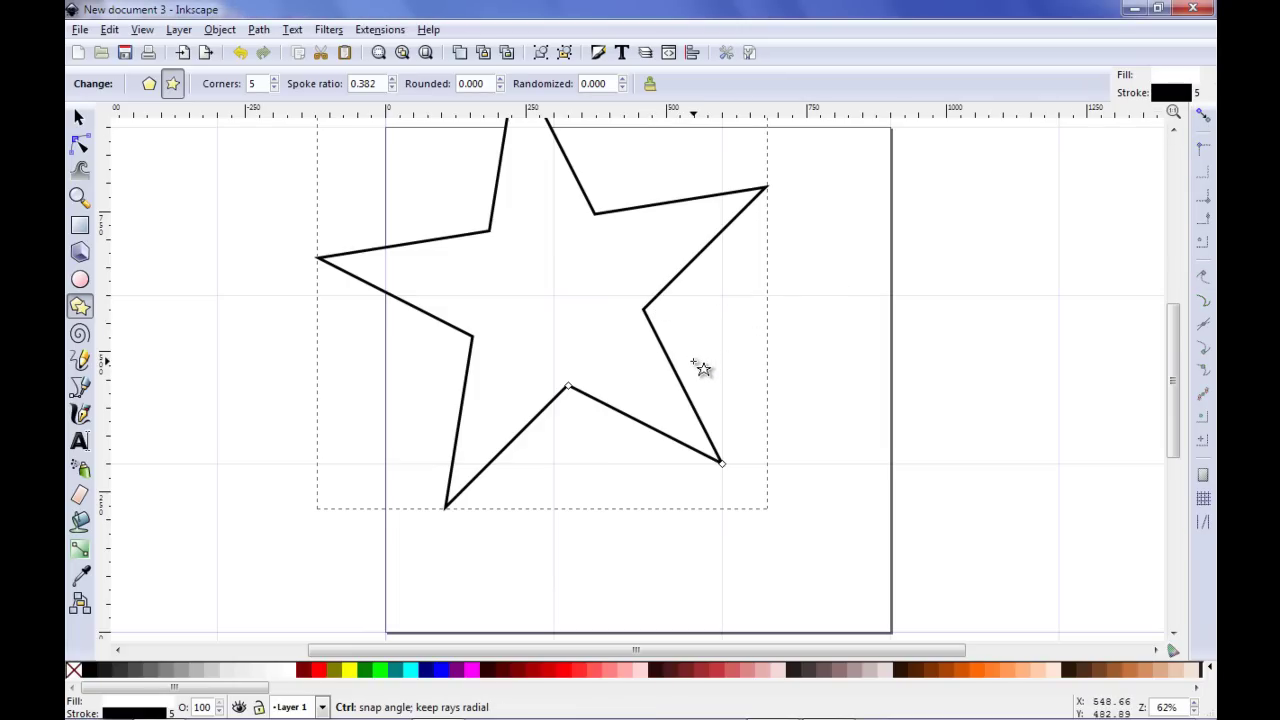
{"action": "key", "text": "ctrl+shift+a"}
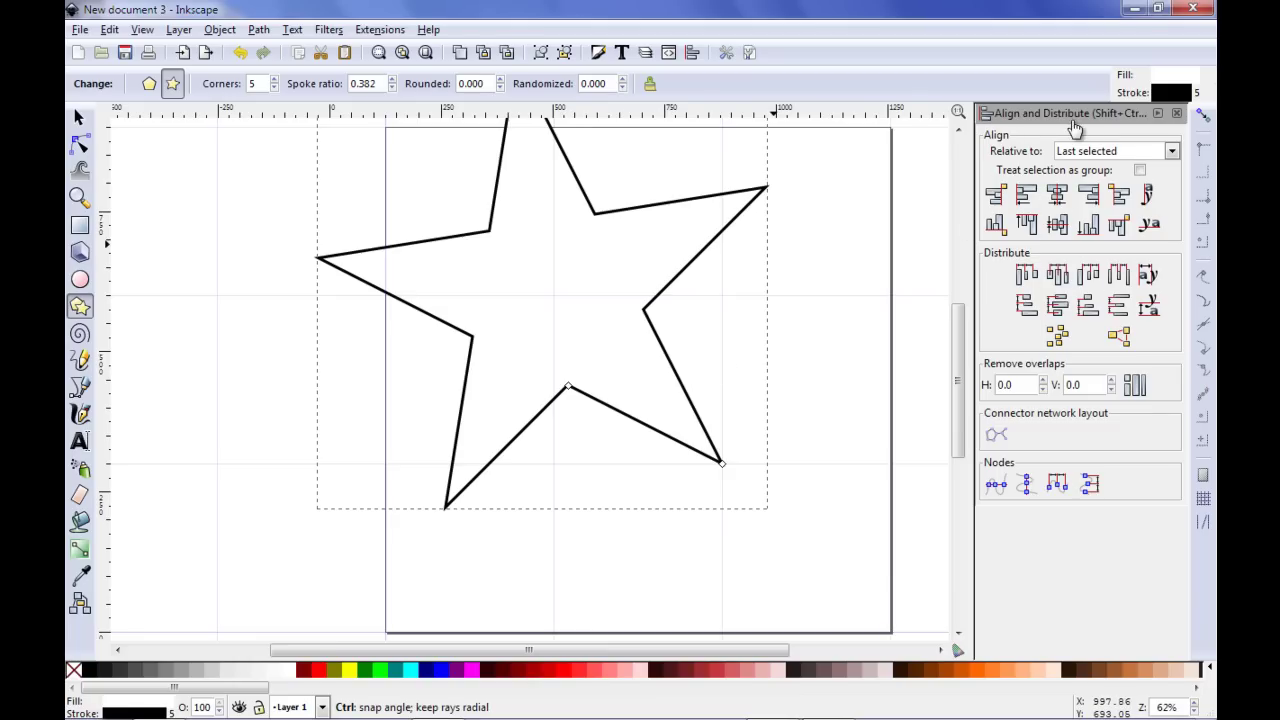
Align relative to Page and centre the star on both the vertical and horizontal axes
{"action": "left_click", "coordinate": [1060, 196]}
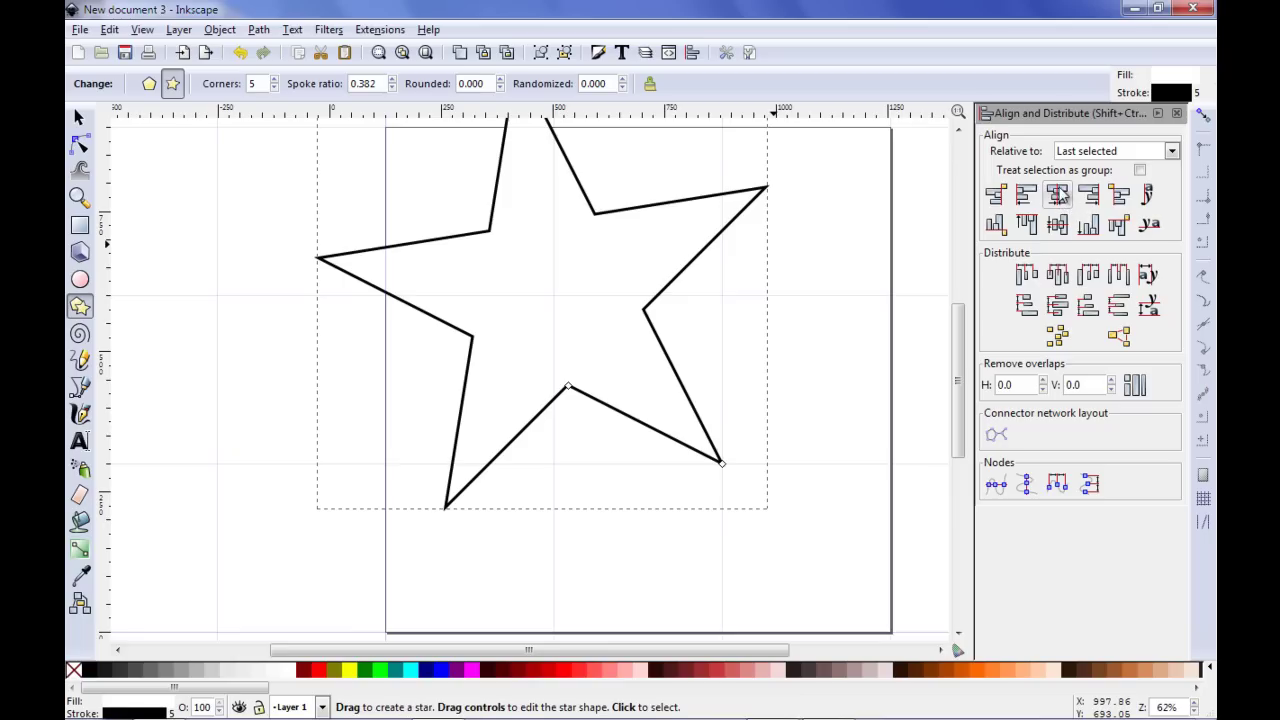
{"action": "left_click", "coordinate": [1172, 152]}
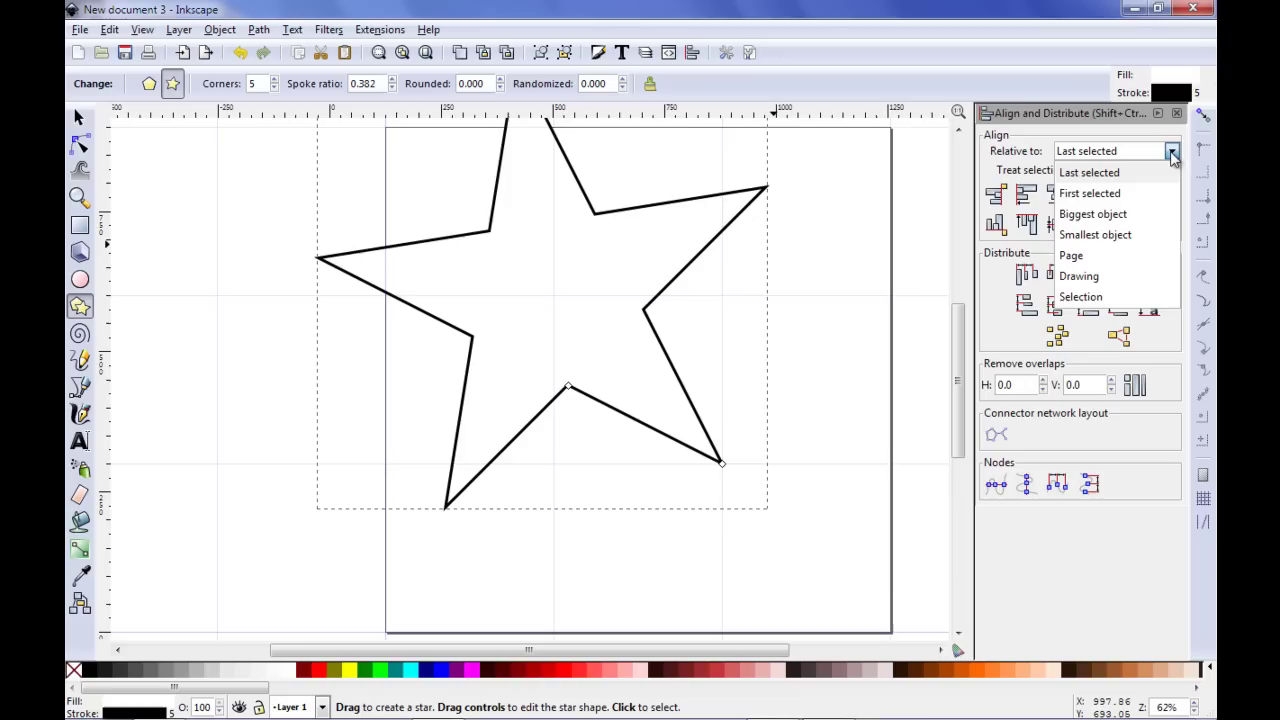
{"action": "left_click", "coordinate": [1143, 258]}
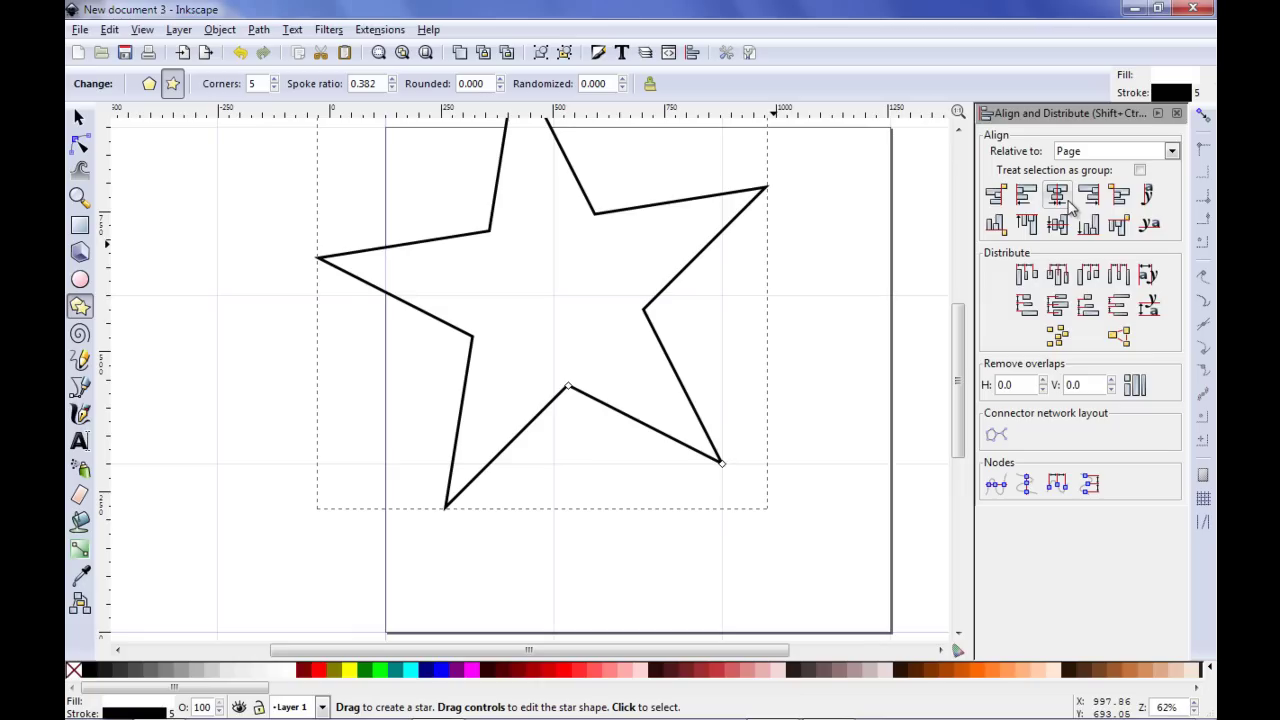
{"action": "left_click", "coordinate": [1063, 203]}
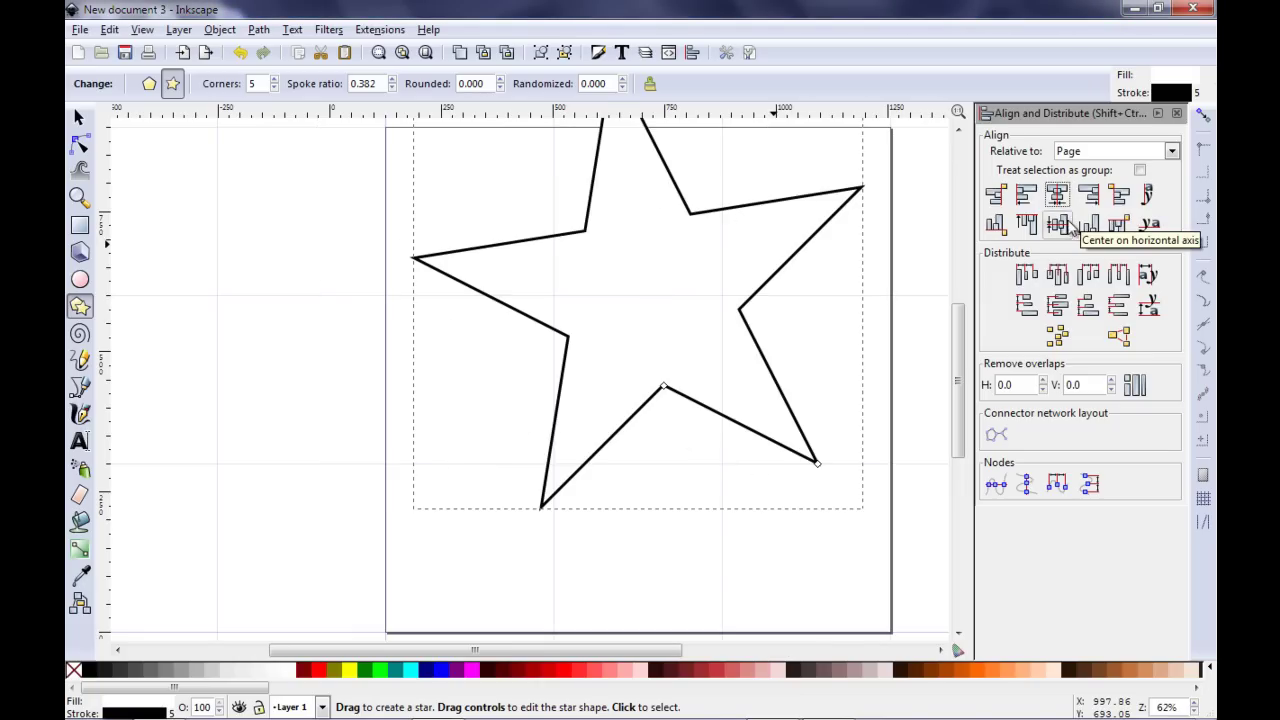
{"action": "left_click", "coordinate": [1068, 226]}
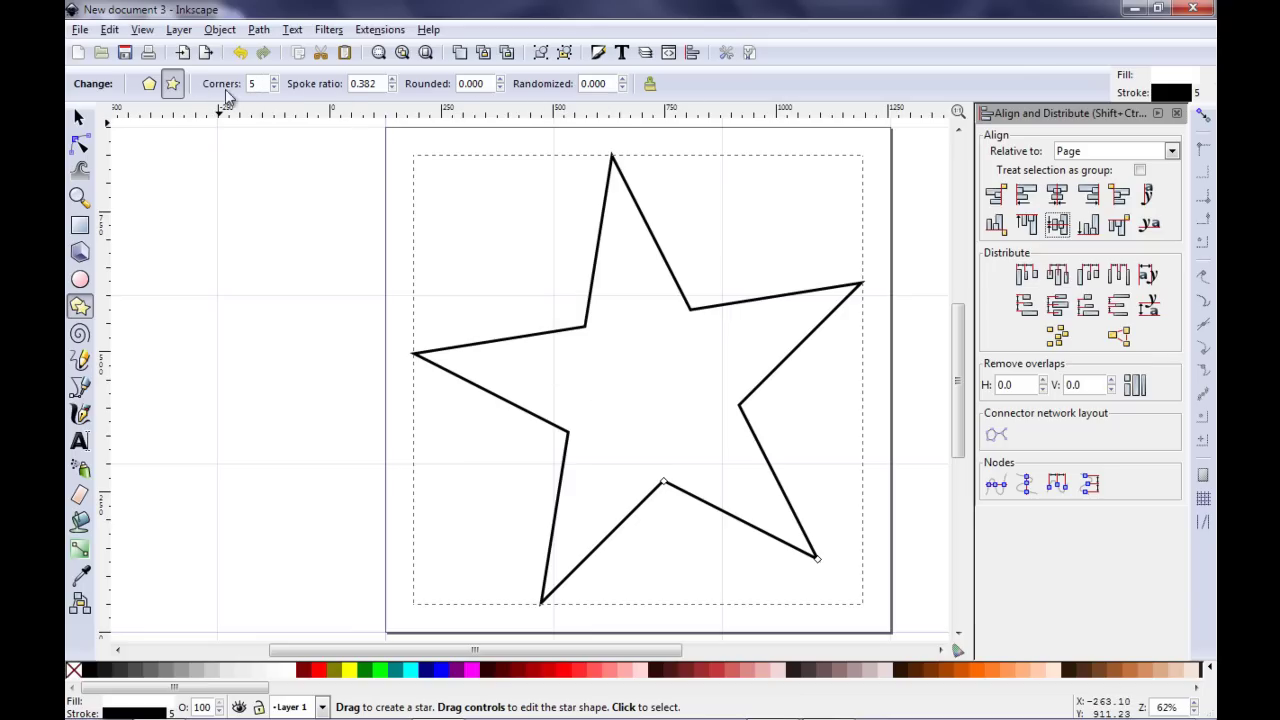
Give the star 20 corners, a 0.8 spoke ratio and 0.5 rounding
{"action": "left_click", "coordinate": [265, 83]}
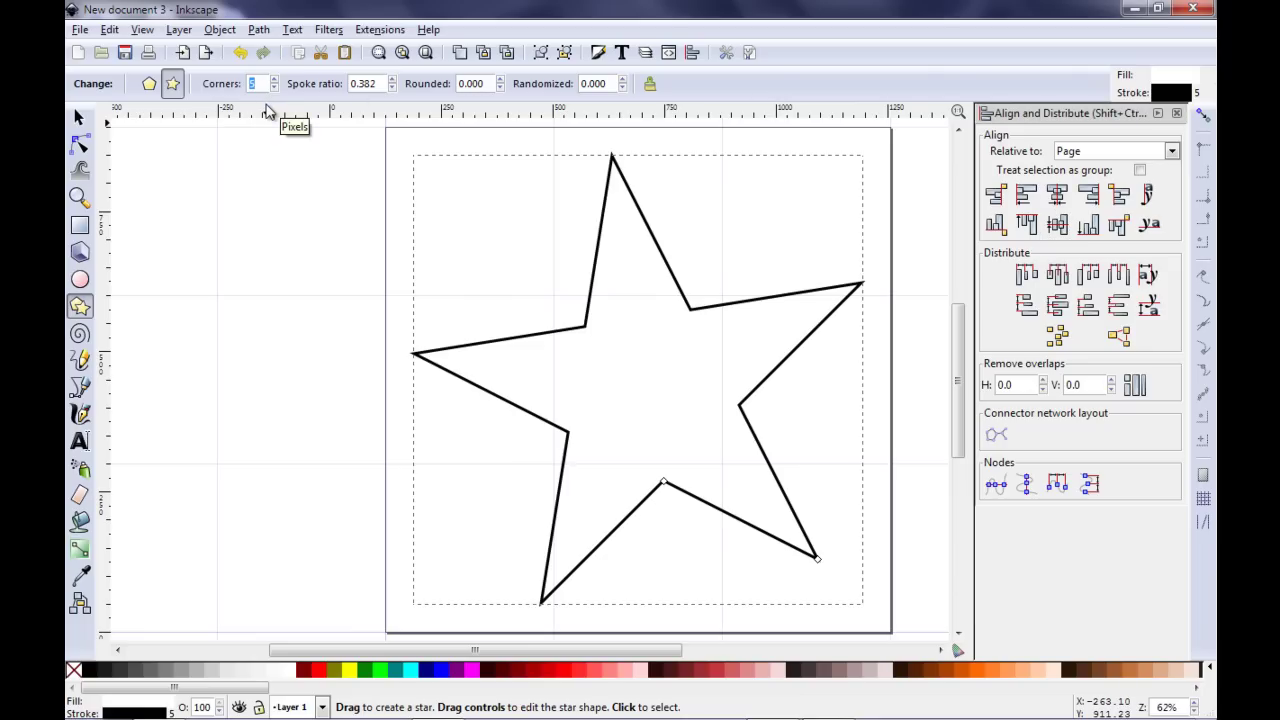
{"action": "type", "text": "20"}
{"action": "key", "text": "Return"}
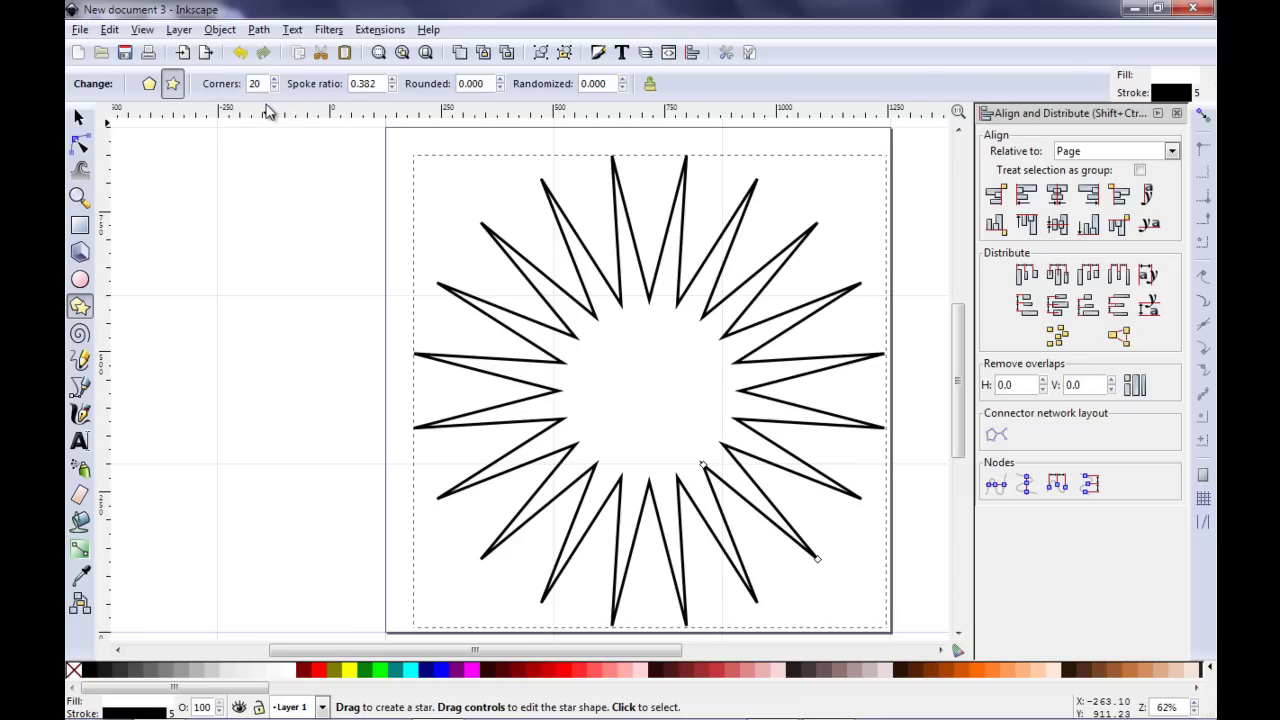
{"action": "left_click_drag", "start_coordinate": [378, 83], "coordinate": [335, 80]}
{"action": "key", "text": "BackSpace"}
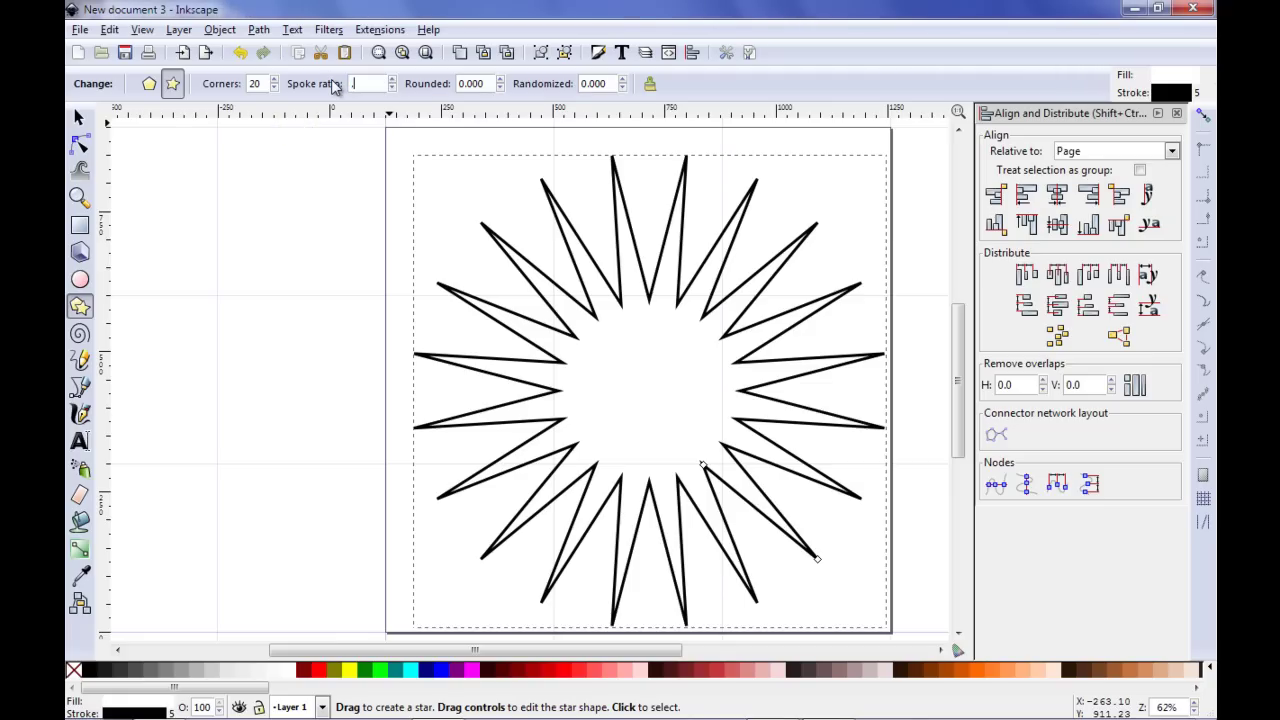
{"action": "type", "text": ".8"}
{"action": "key", "text": "Return"}
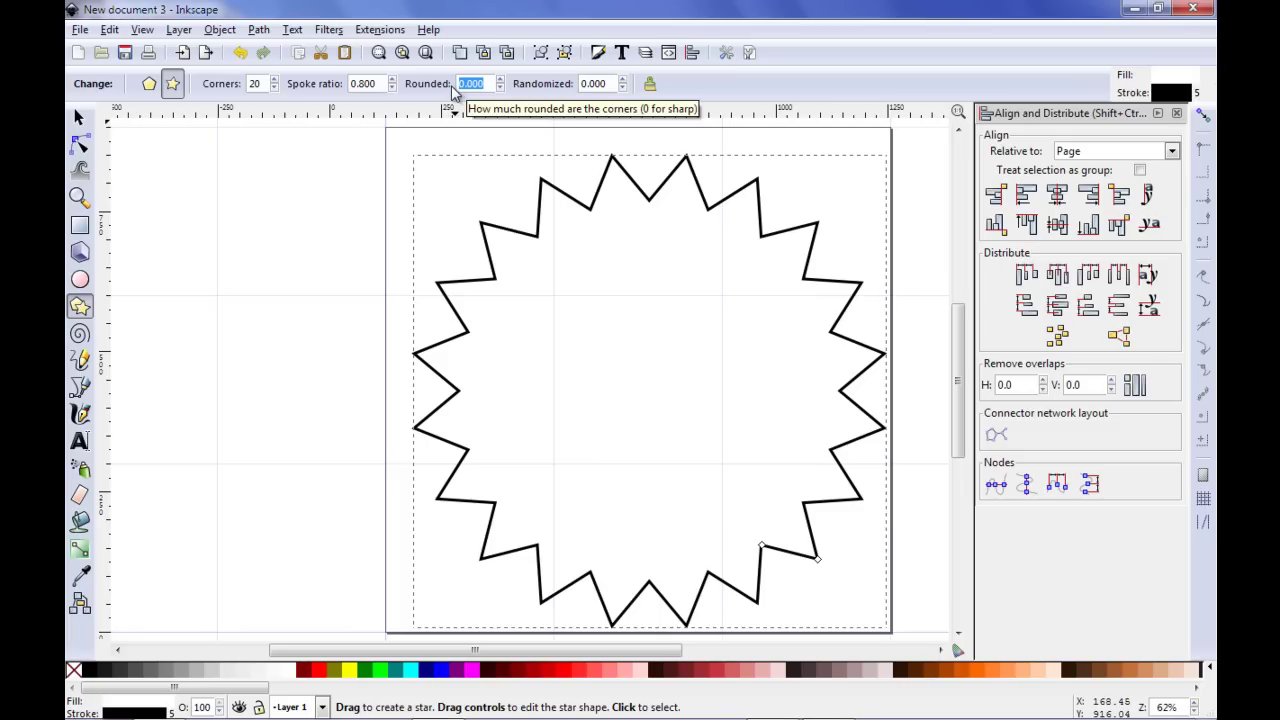
{"action": "key", "text": "BackSpace"}
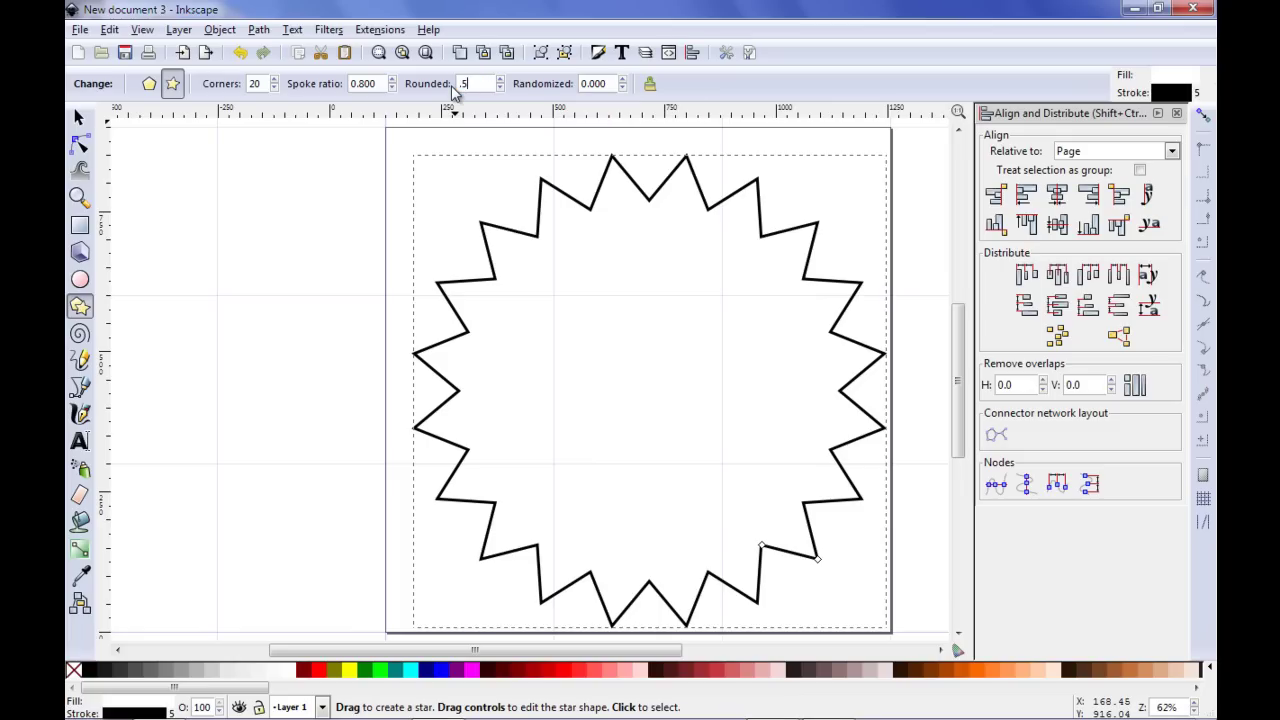
{"action": "type", "text": ".5"}
{"action": "key", "text": "Return"}
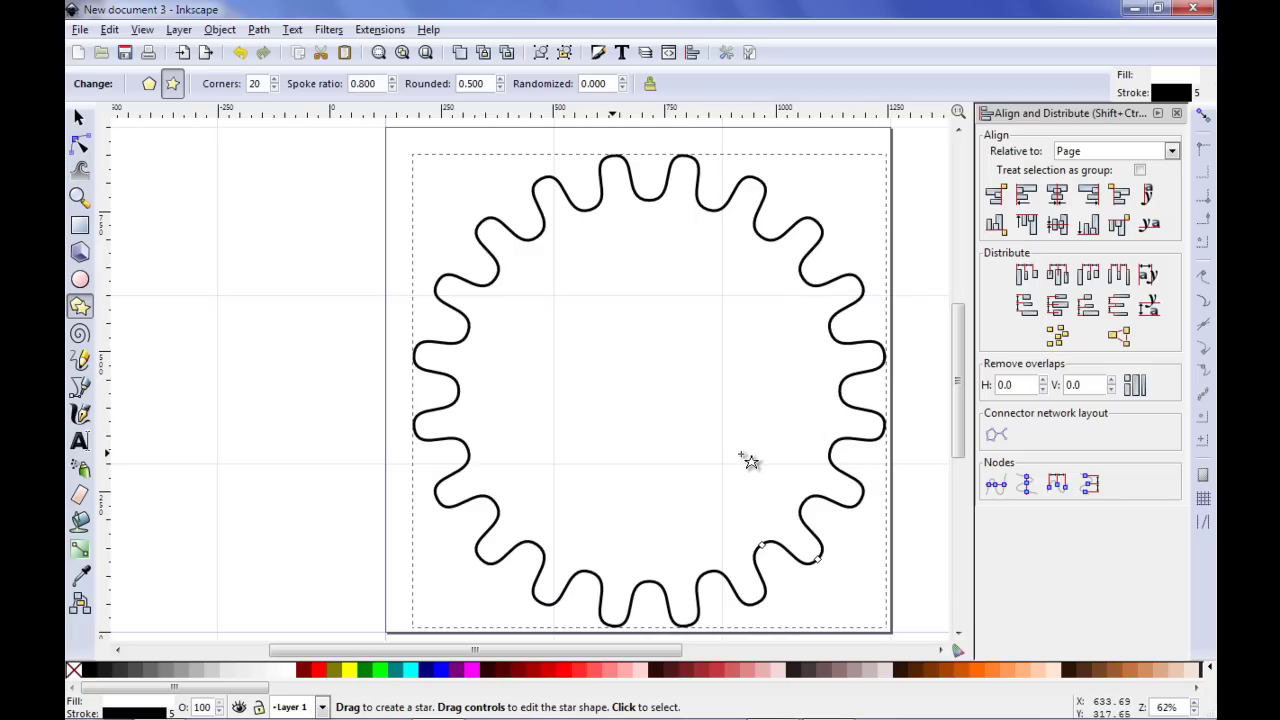
{"action": "scroll", "coordinate": [750, 461], "scroll_direction": "right", "scroll_amount": 2}
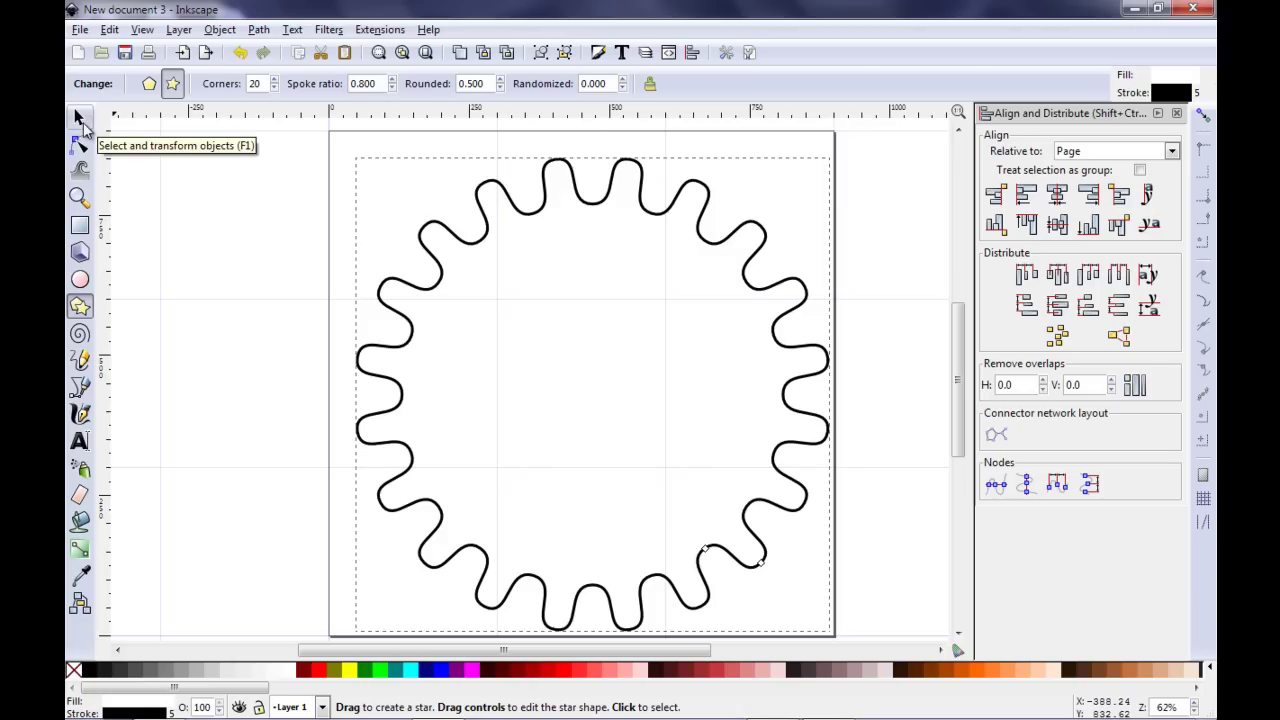
Enable snapping to bounding box corners and page border, then re-centre the gear
{"action": "left_click", "coordinate": [80, 118]}
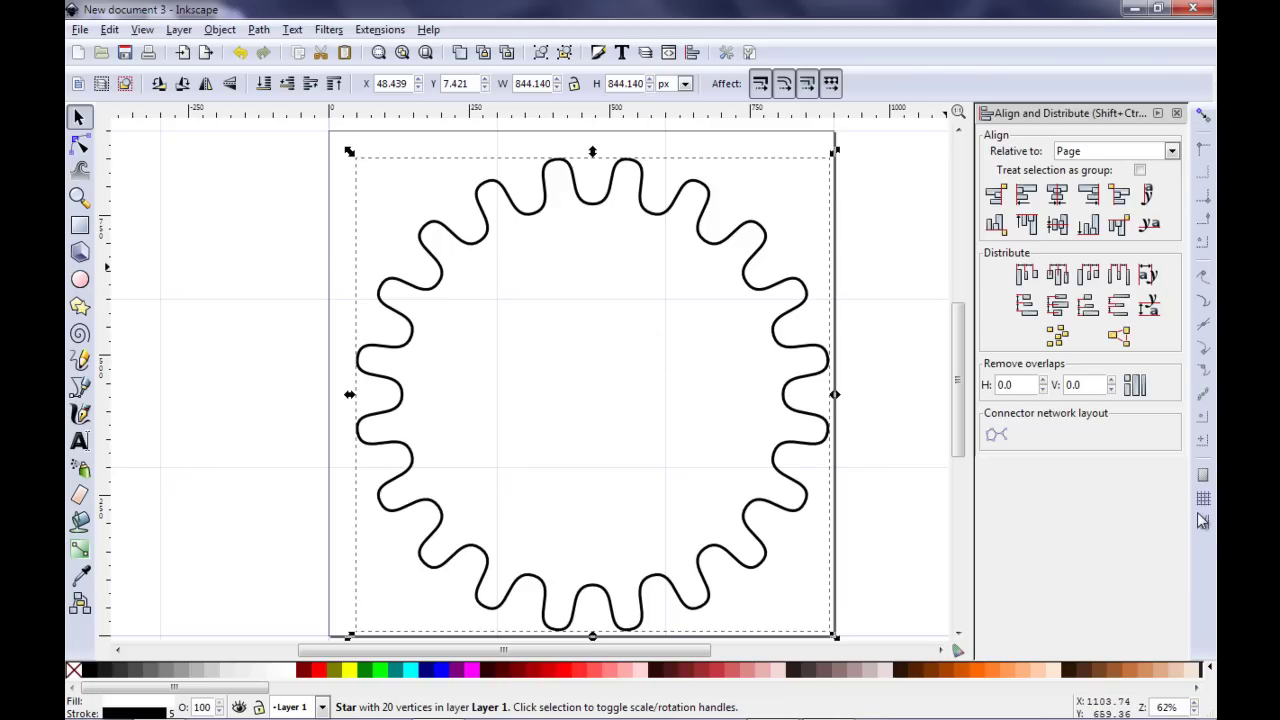
{"action": "left_click", "coordinate": [1204, 118]}
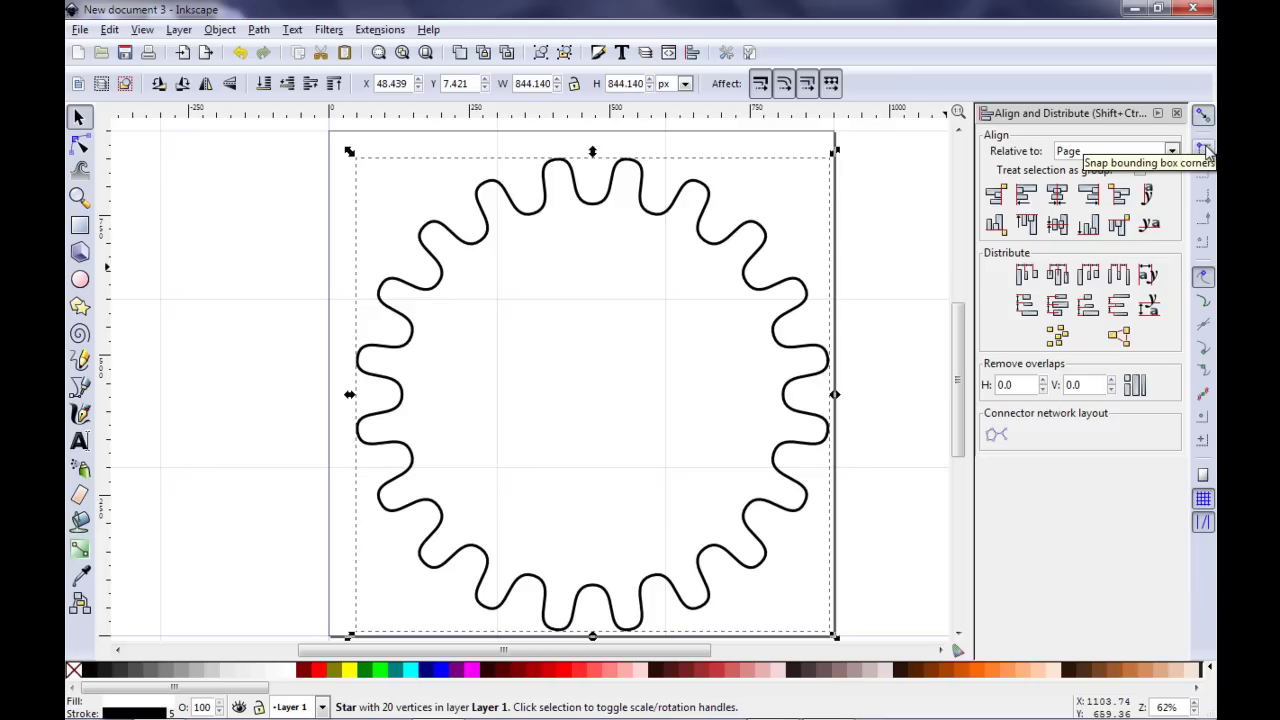
{"action": "left_click", "coordinate": [1205, 150]}
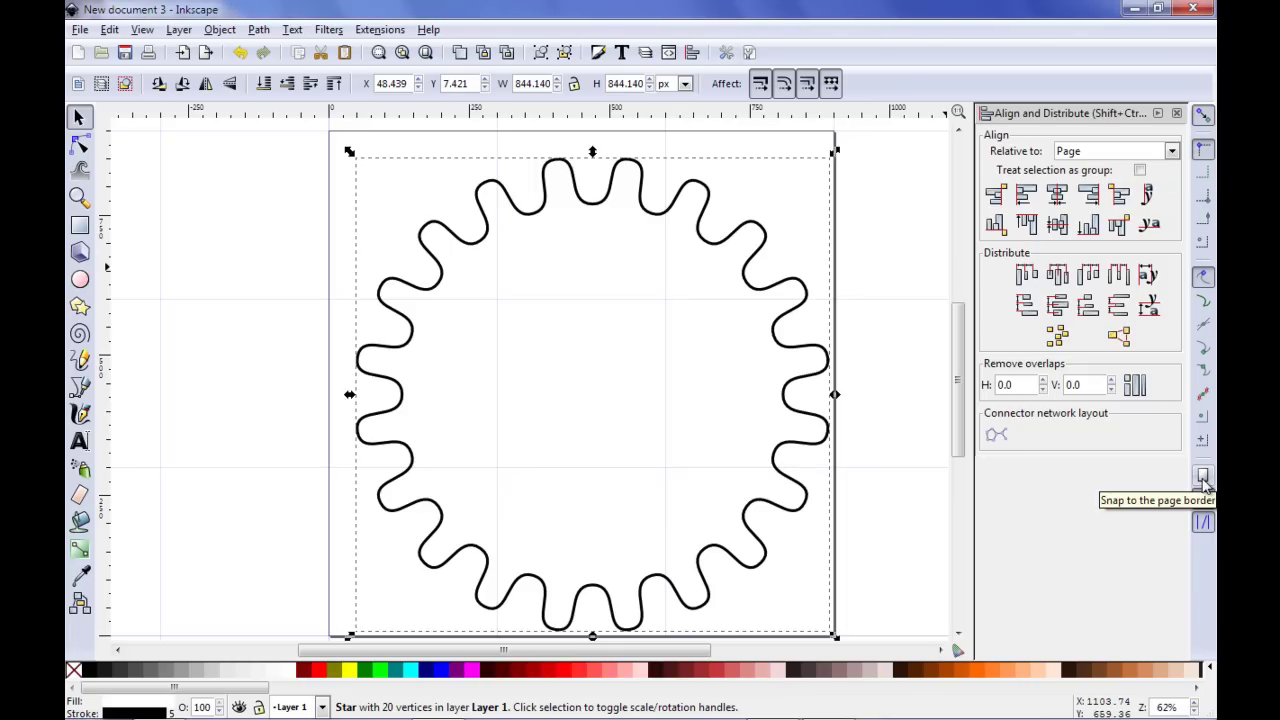
{"action": "left_click", "coordinate": [1203, 477]}
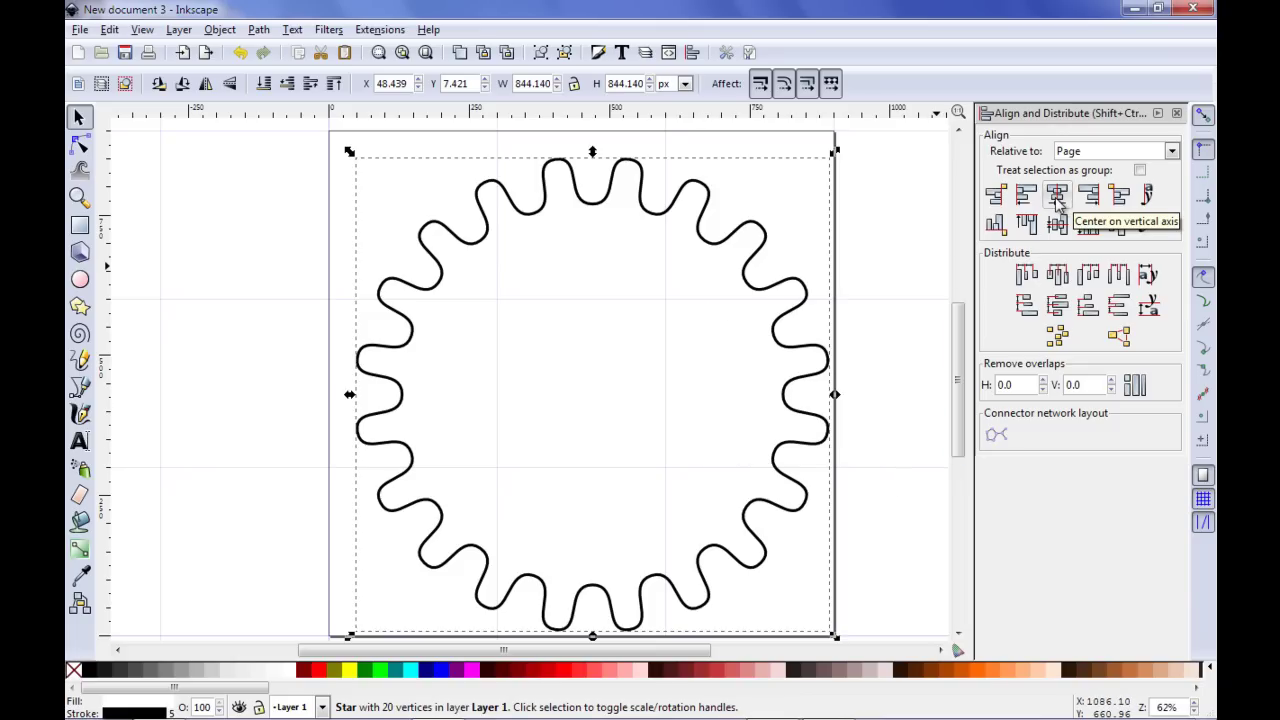
{"action": "left_click", "coordinate": [1057, 198]}
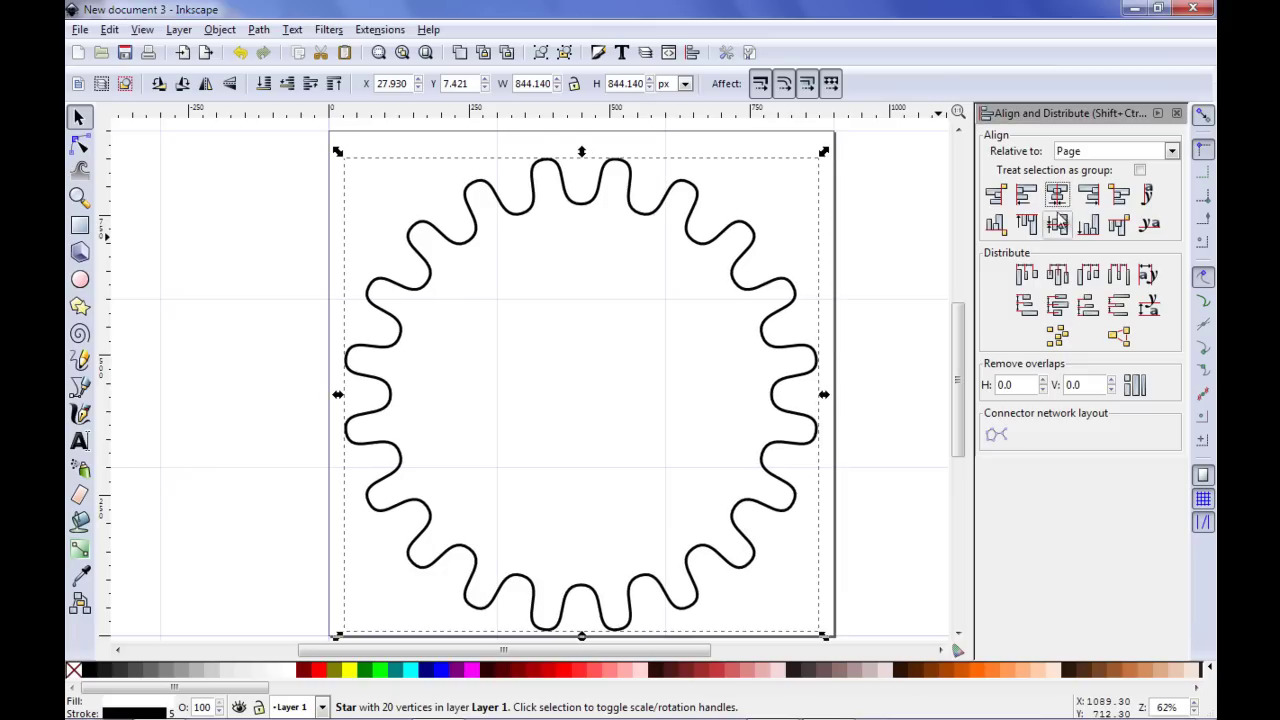
{"action": "left_click", "coordinate": [1057, 224]}
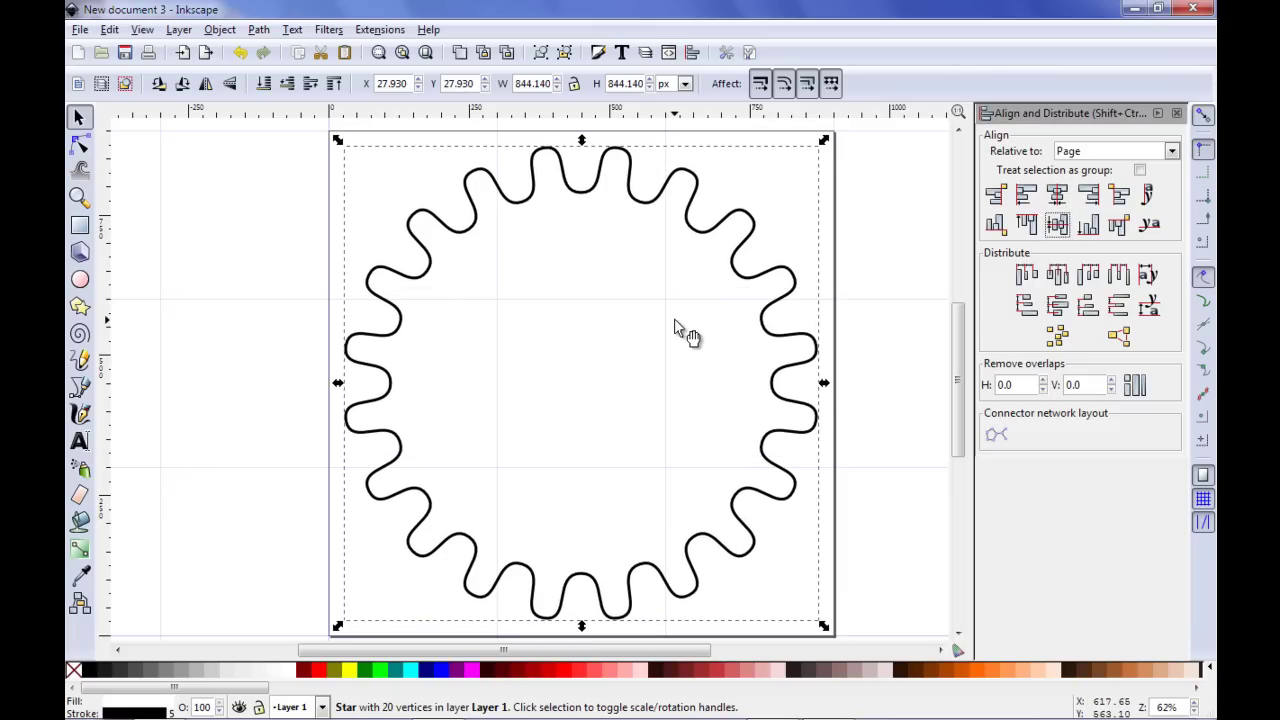
Scale the gear to the page corner, making it 897.411 × 897.411 px
{"action": "scroll", "coordinate": [673, 327], "scroll_direction": "down", "scroll_amount": 1}
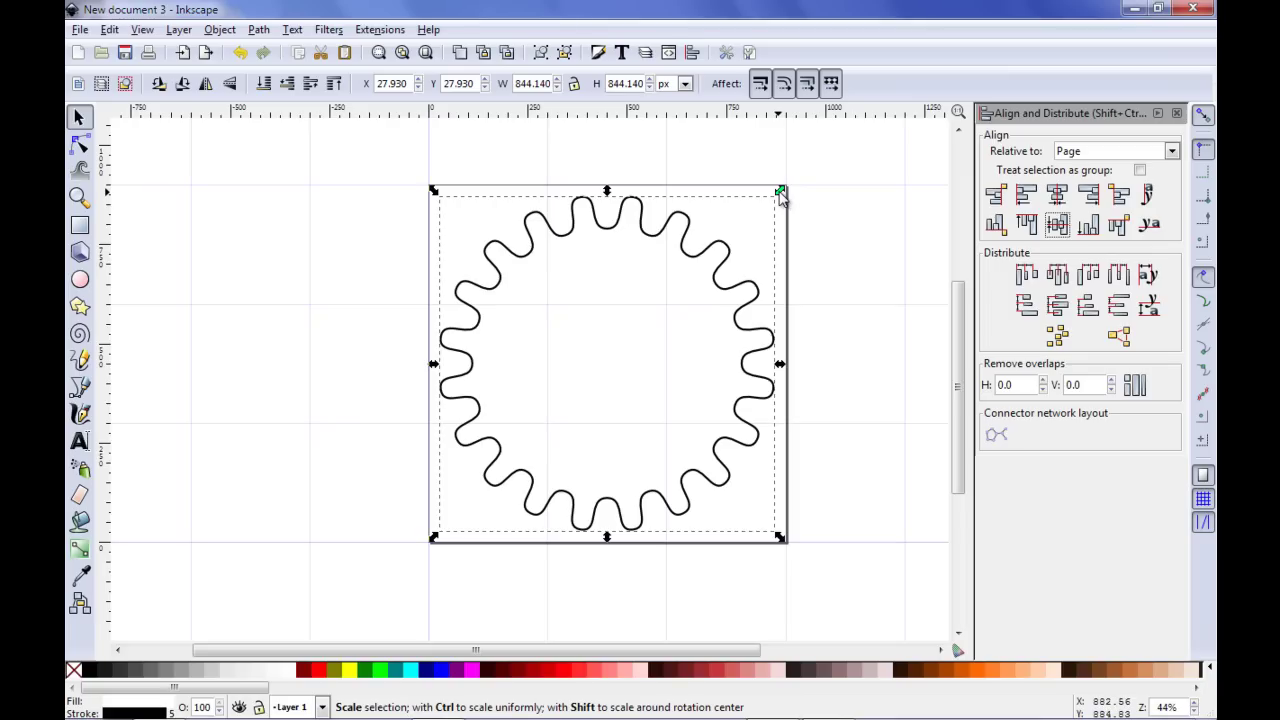
{"action": "left_click_drag", "start_coordinate": [781, 195], "coordinate": [795, 197]}
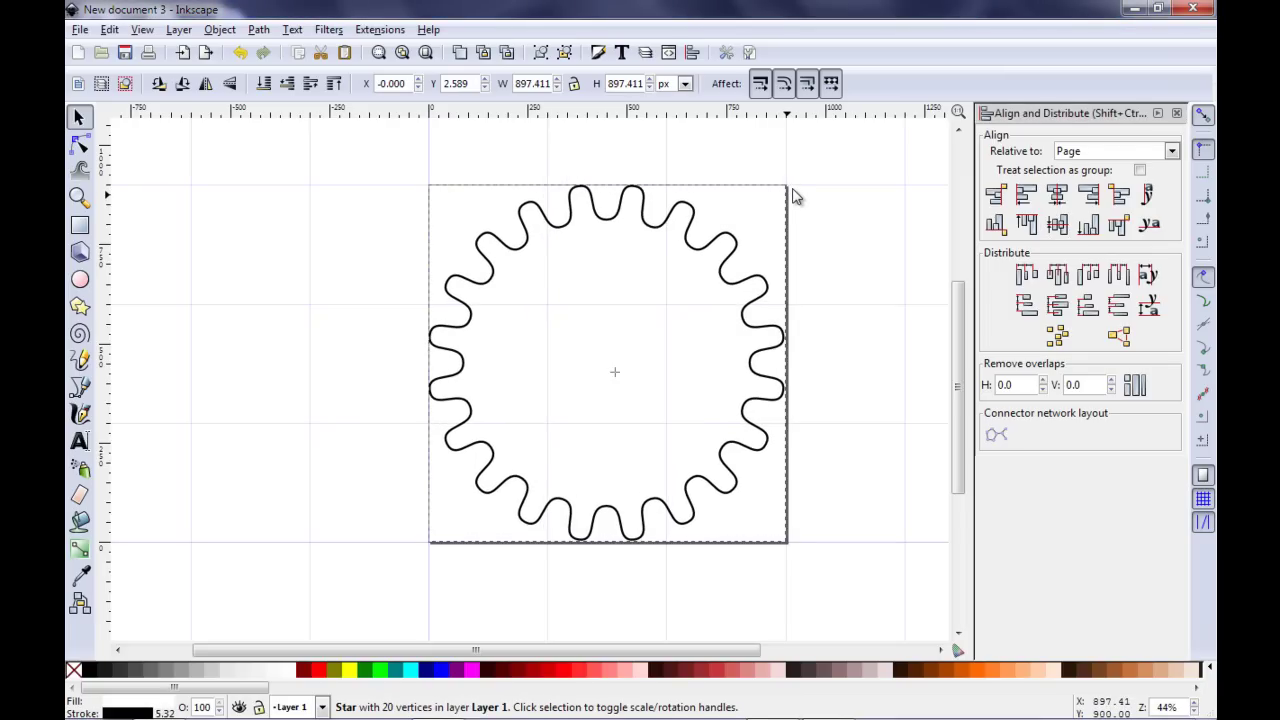
{"action": "left_click_drag", "start_coordinate": [795, 197], "coordinate": [797, 195]}
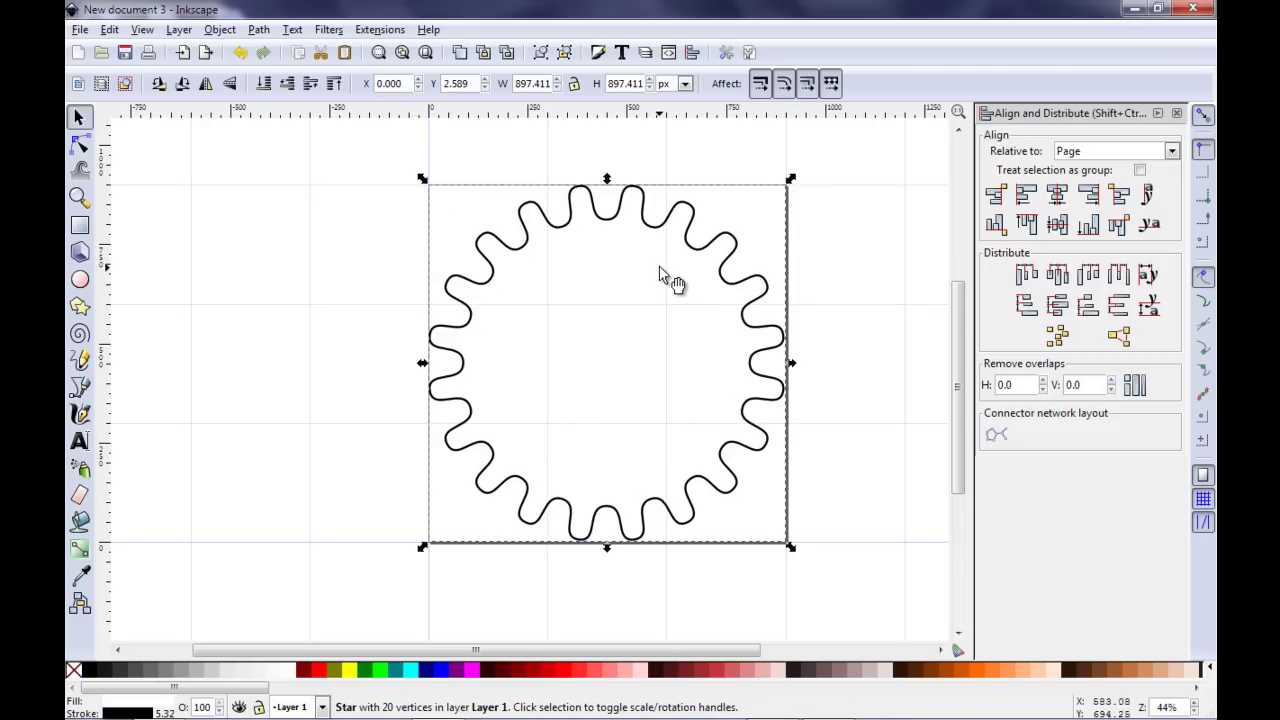
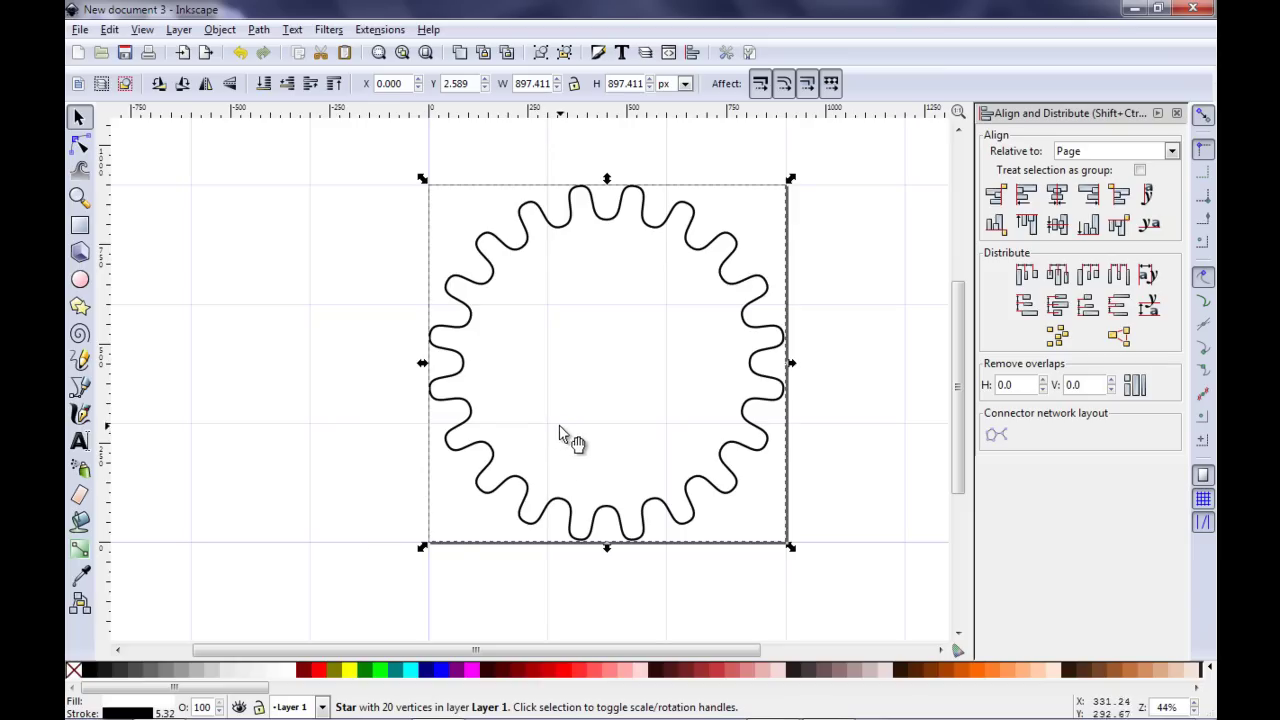
Fill the 20-vertex wavy star gear with solid red and inspect its nodes
{"action": "left_click", "coordinate": [316, 670]}
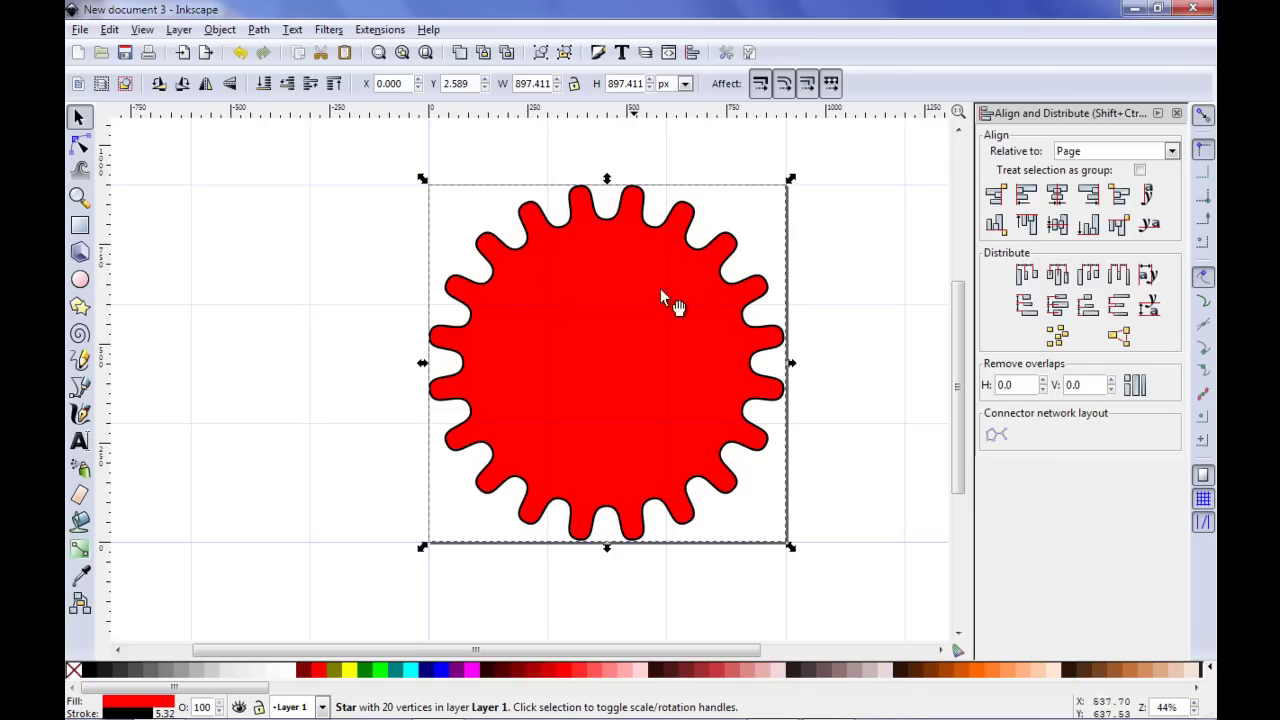
{"action": "left_click", "coordinate": [81, 146]}
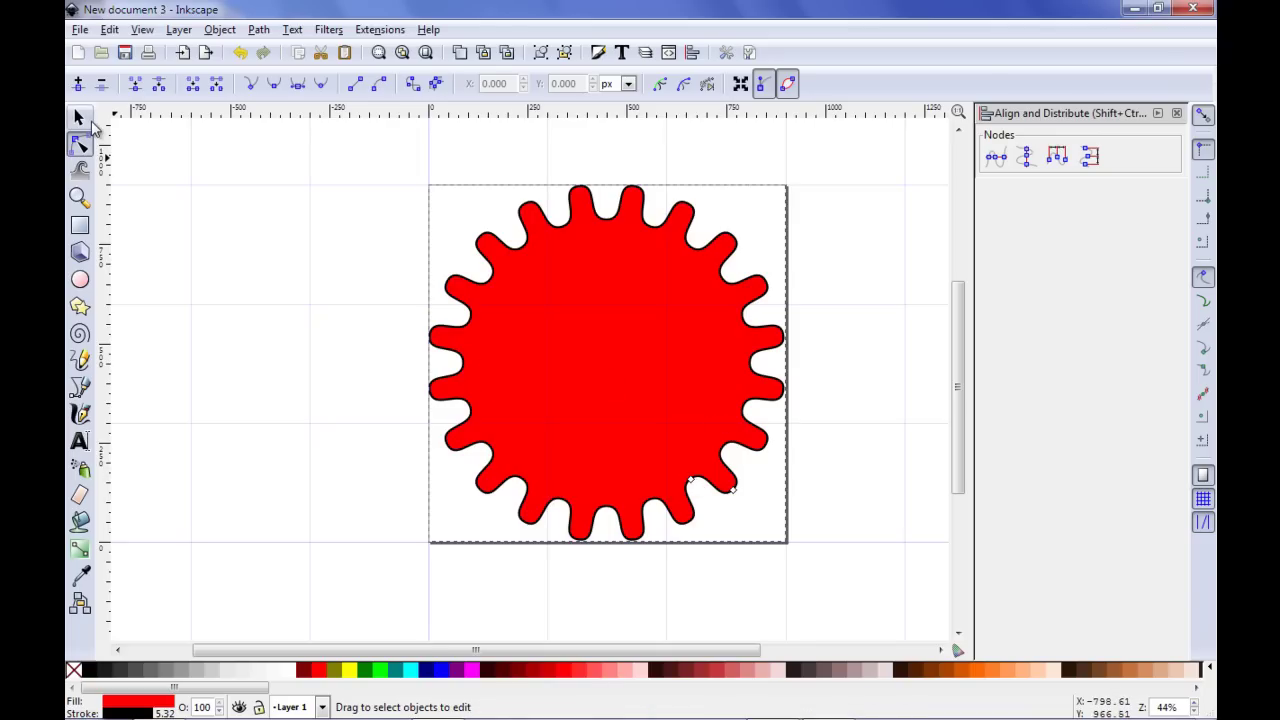
{"action": "left_click", "coordinate": [80, 117]}
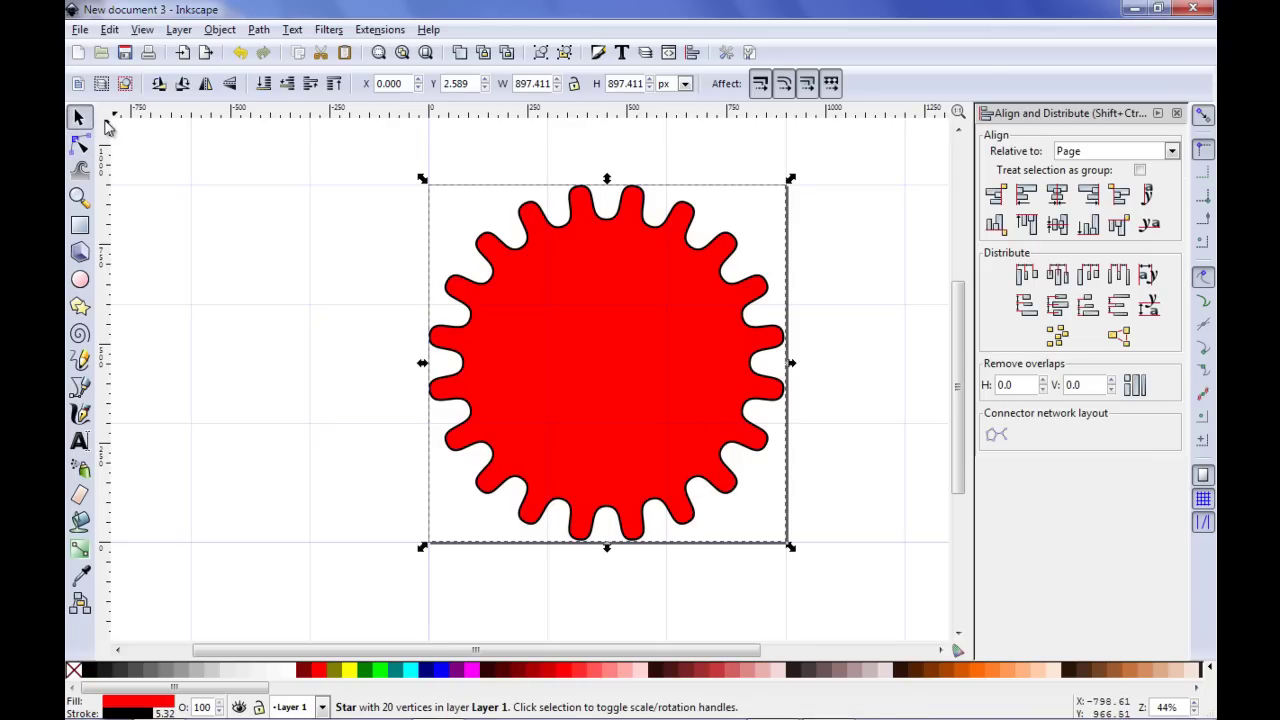
Convert the red star gear to a plain 40-node path with Object to Path and check its nodes
{"action": "left_click", "coordinate": [259, 30]}
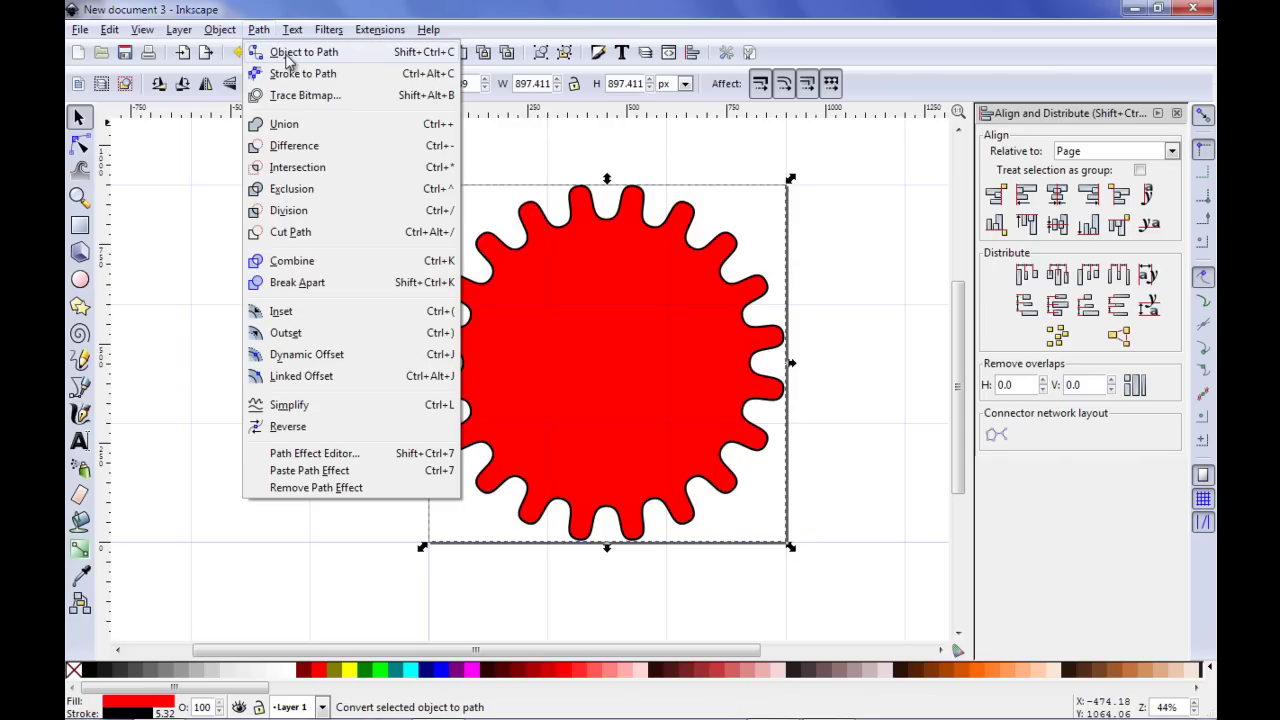
{"action": "left_click", "coordinate": [290, 54]}
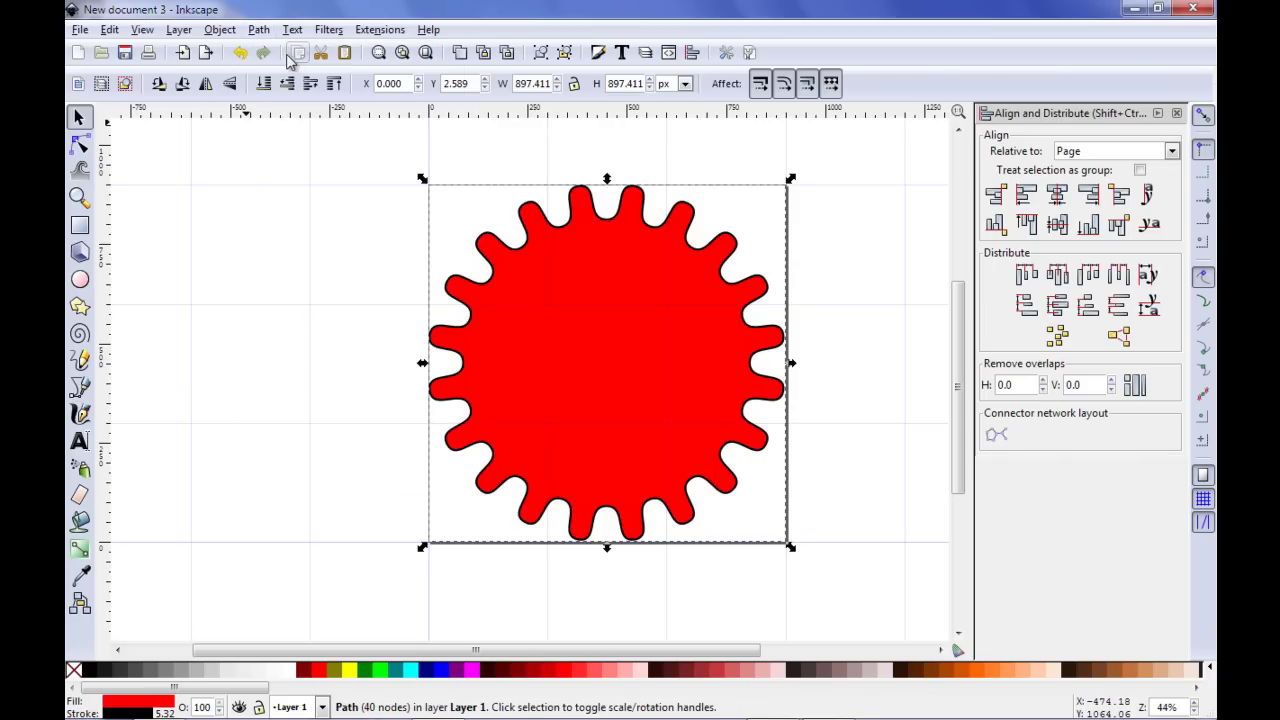
{"action": "left_click", "coordinate": [80, 145]}
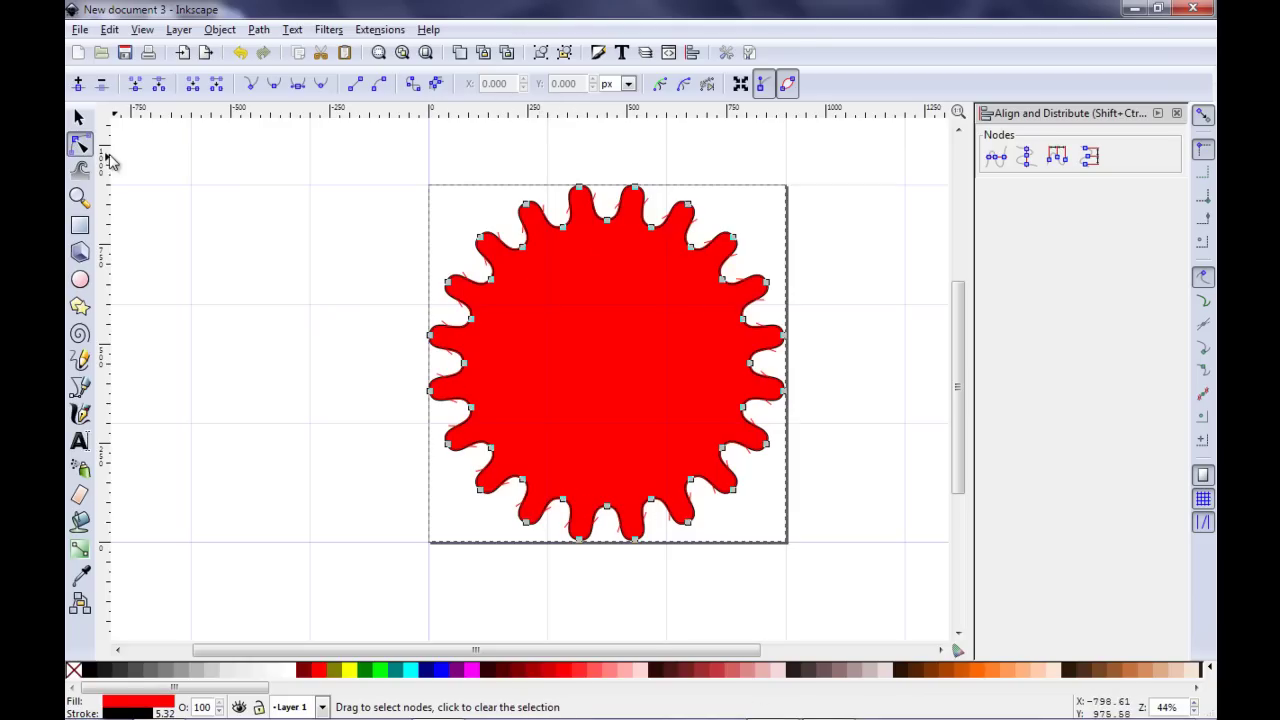
{"action": "left_click", "coordinate": [80, 117]}
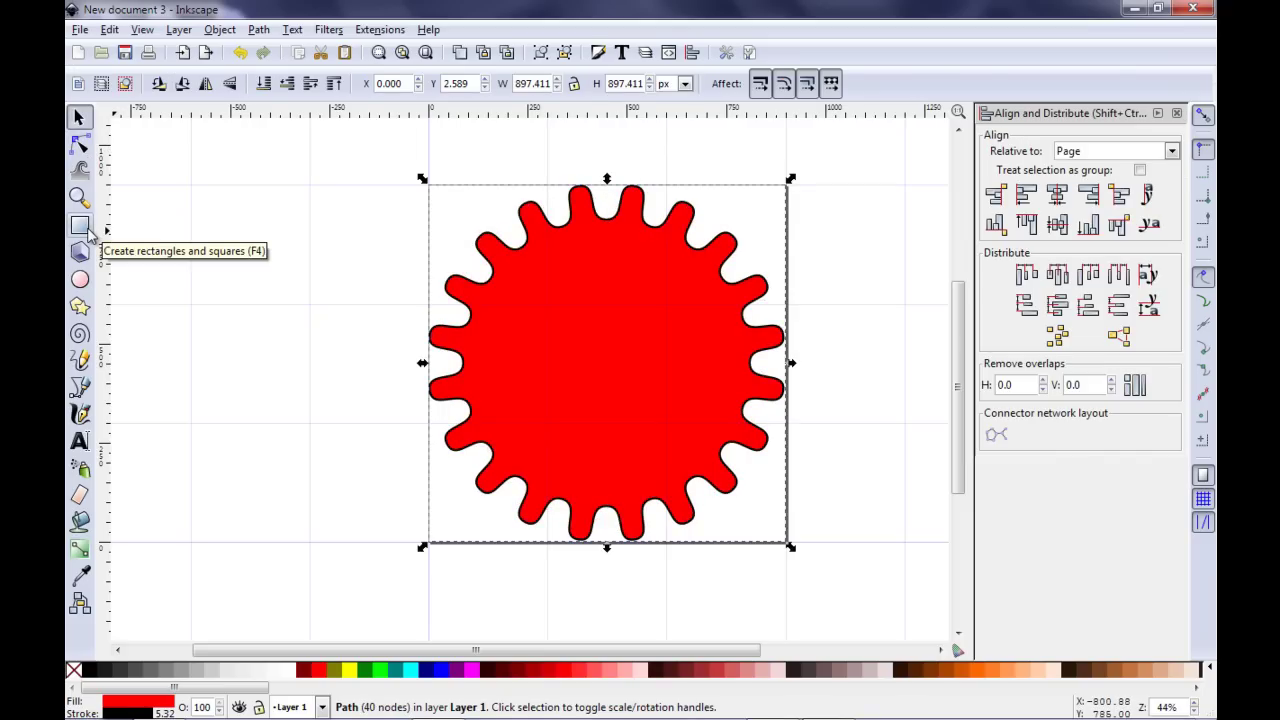
Draw a rectangle band across the gear's middle and convert it to a path
{"action": "left_click", "coordinate": [88, 233]}
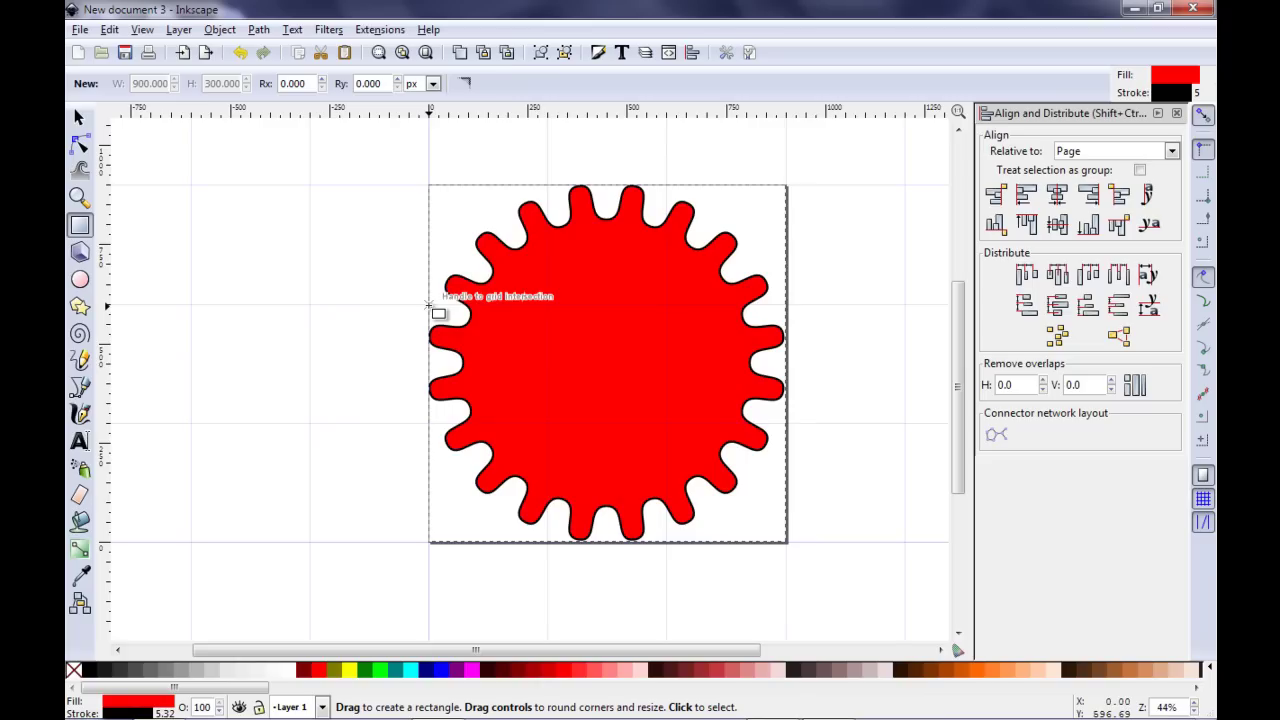
{"action": "mouse_move", "coordinate": [429, 304]}
{"action": "left_mouse_down"}
{"action": "mouse_move", "coordinate": [484, 351]}
{"action": "mouse_move", "coordinate": [625, 413]}
{"action": "mouse_move", "coordinate": [712, 434]}
{"action": "mouse_move", "coordinate": [780, 437]}
{"action": "mouse_move", "coordinate": [788, 424]}
{"action": "left_mouse_up"}
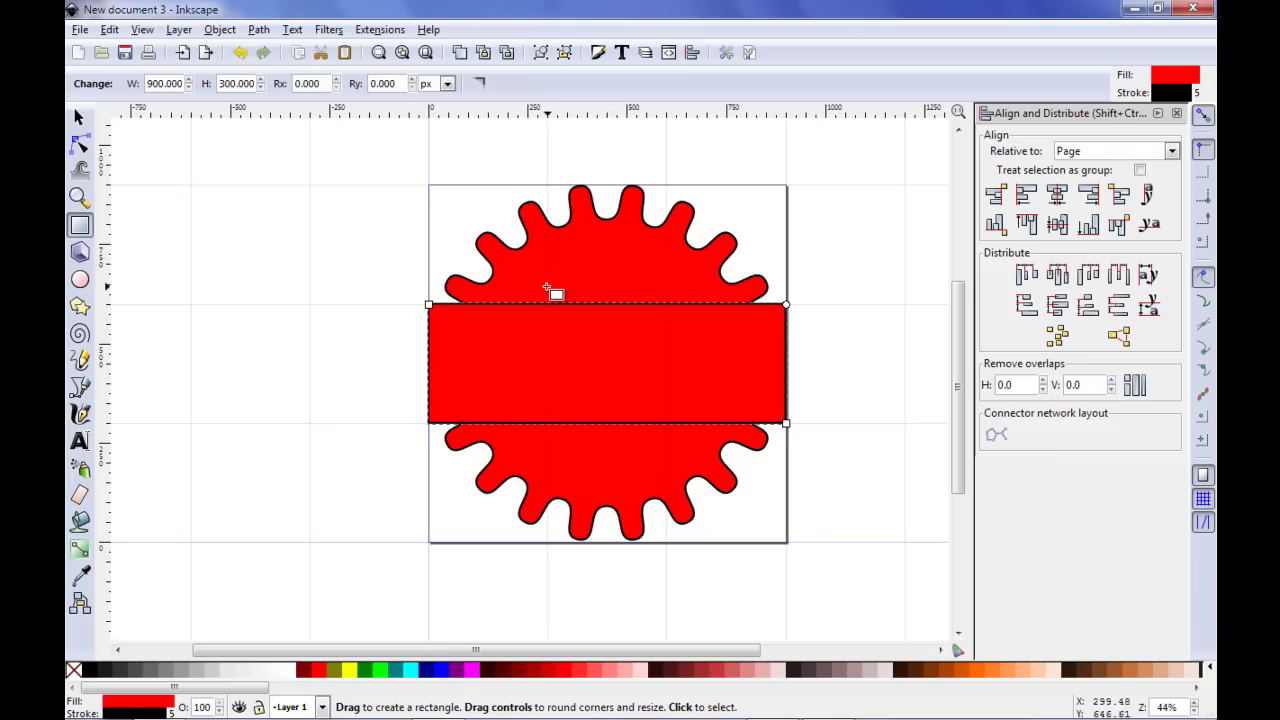
{"action": "left_click", "coordinate": [258, 30]}
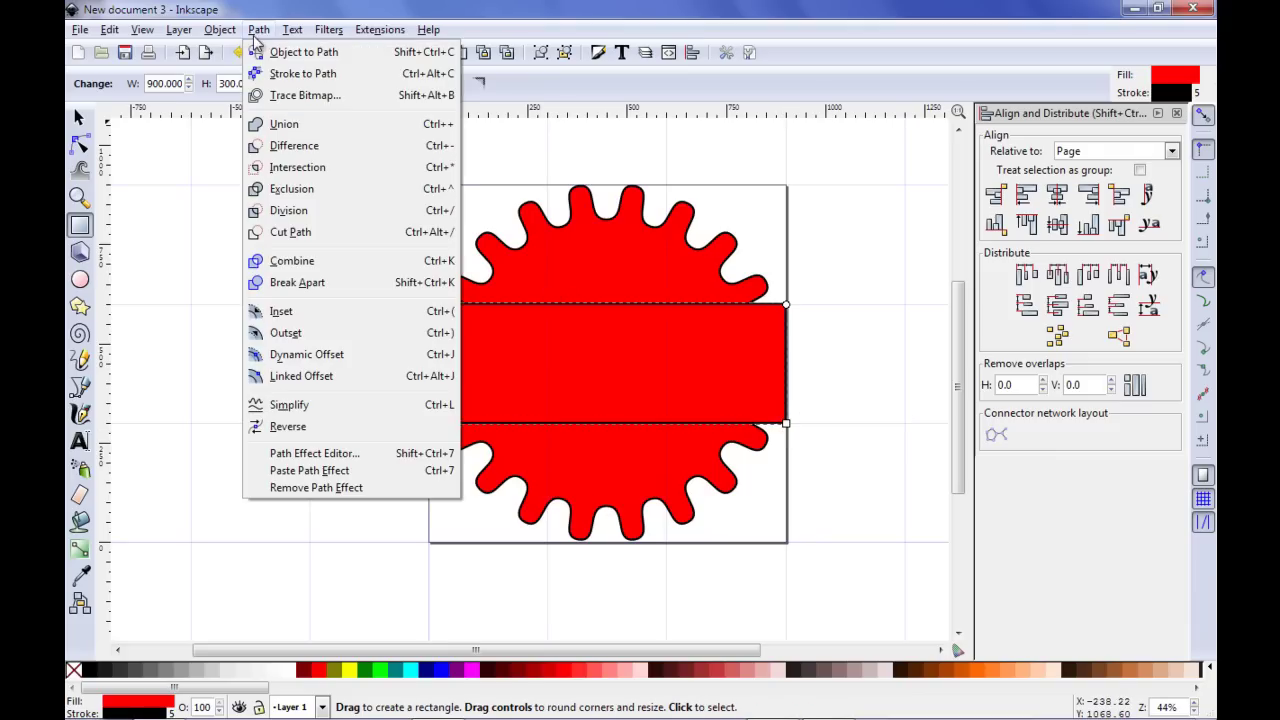
{"action": "left_click", "coordinate": [290, 52]}
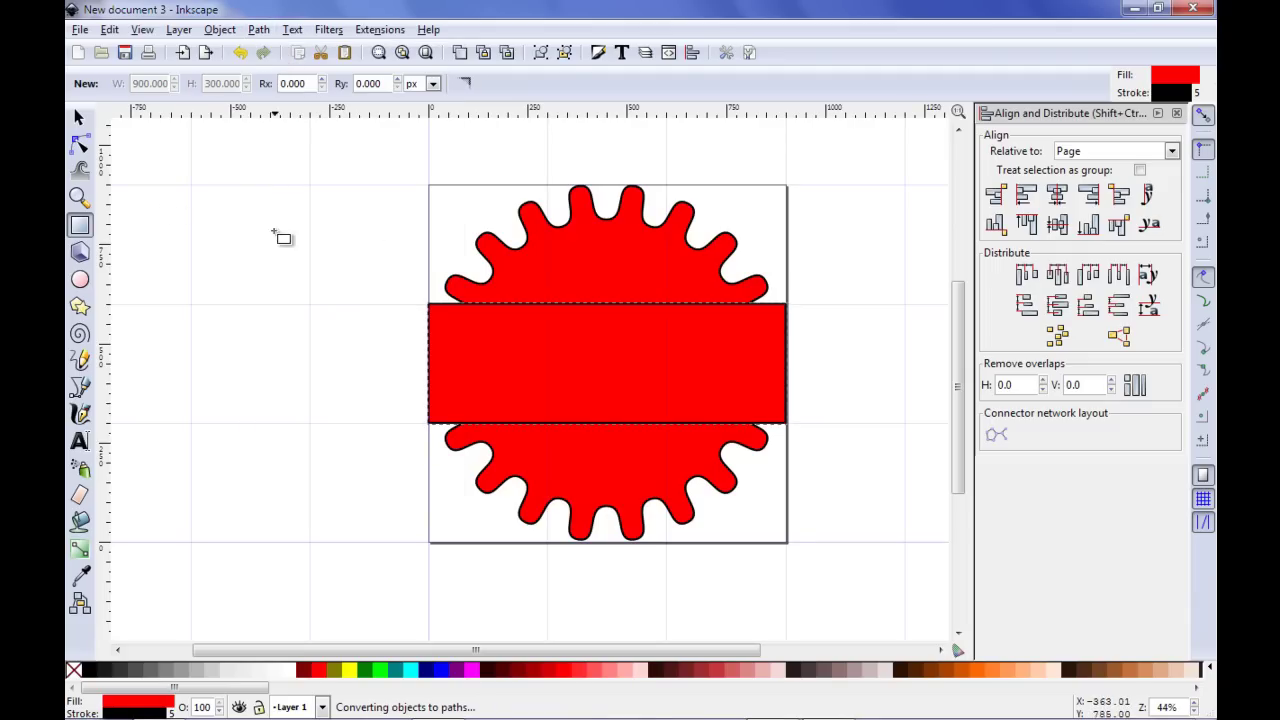
Subtract the band from the gear, leaving upper and lower toothed halves in one 35-node path
{"action": "left_click", "coordinate": [80, 117]}
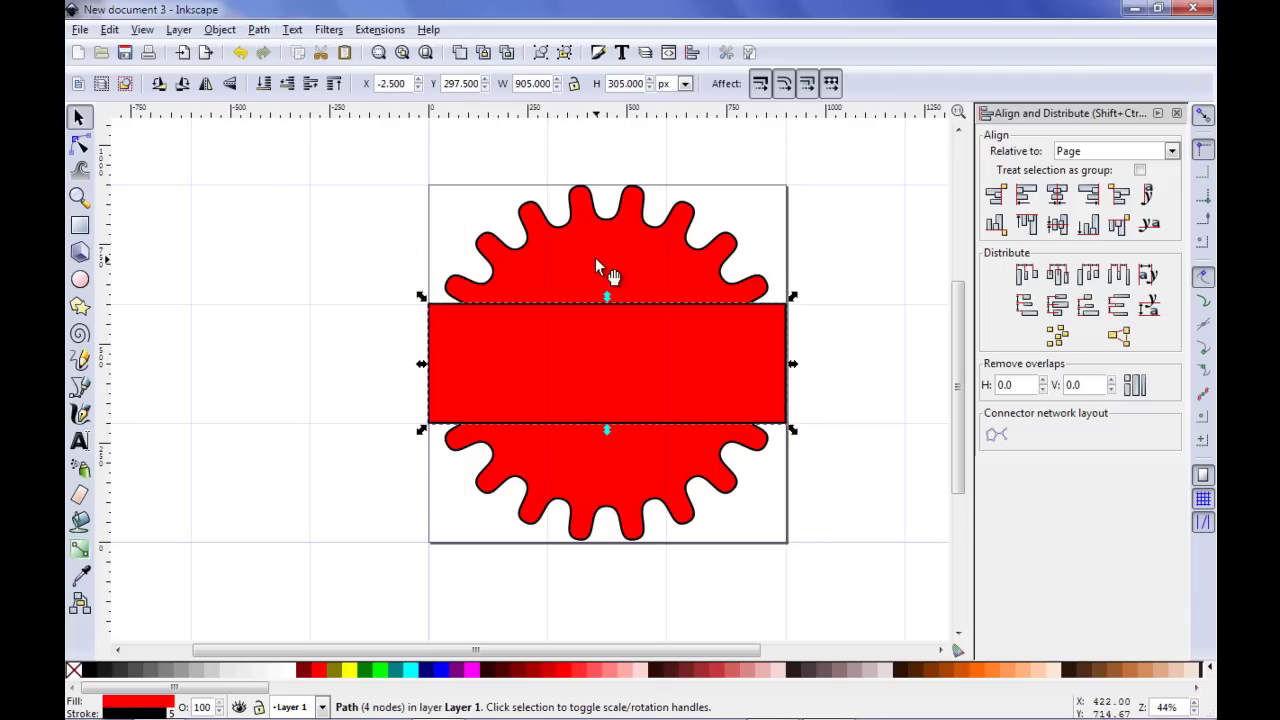
{"action": "left_click", "coordinate": [595, 258]}
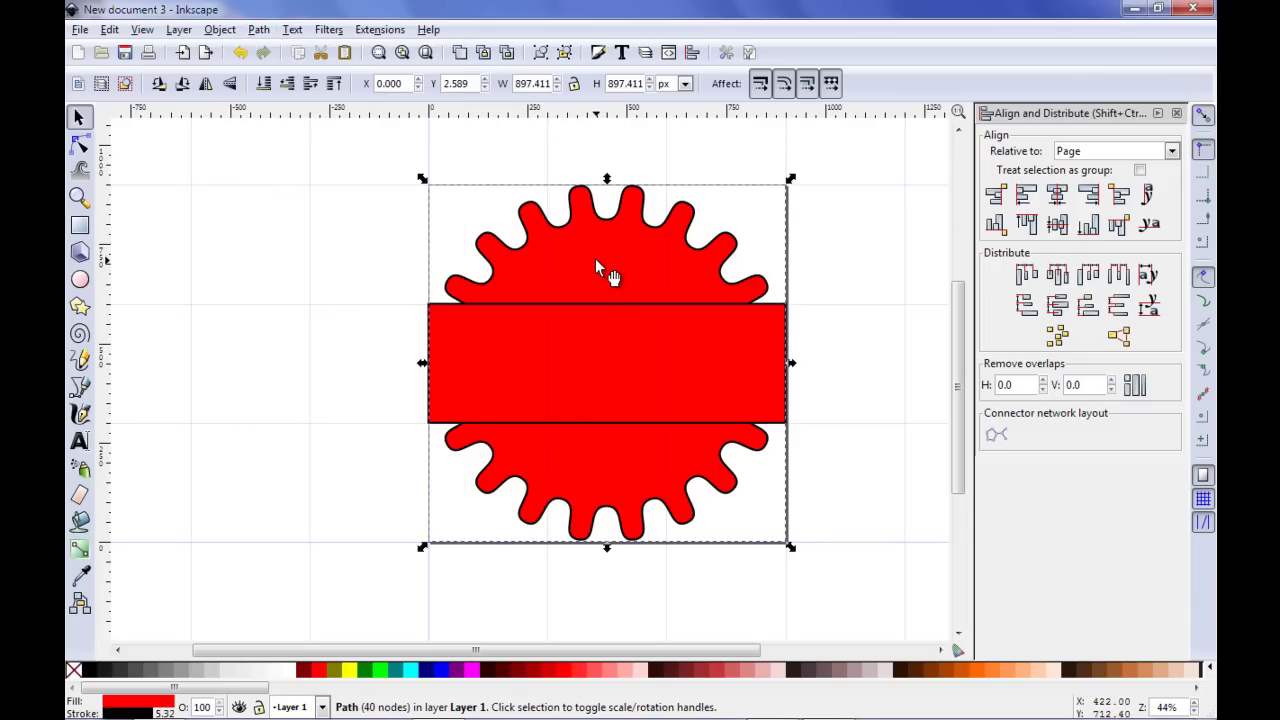
{"action": "left_click", "coordinate": [607, 310], "text": "shift"}
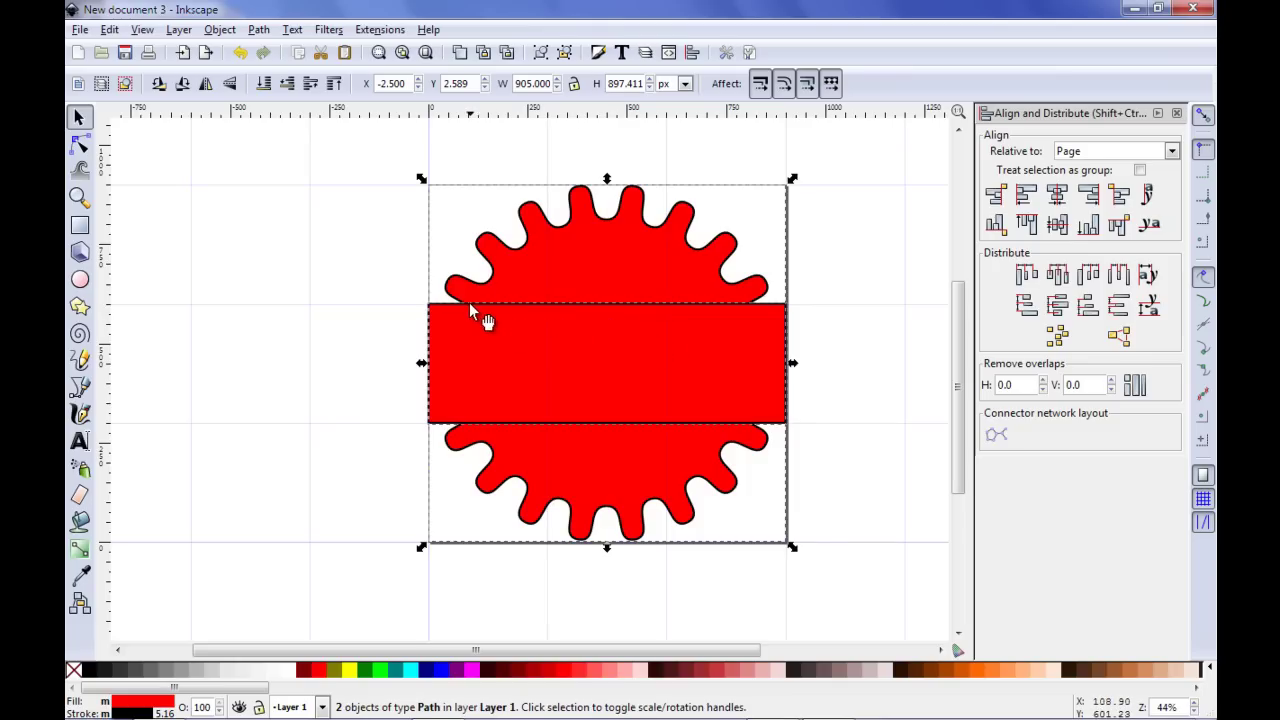
{"action": "left_click", "coordinate": [258, 30]}
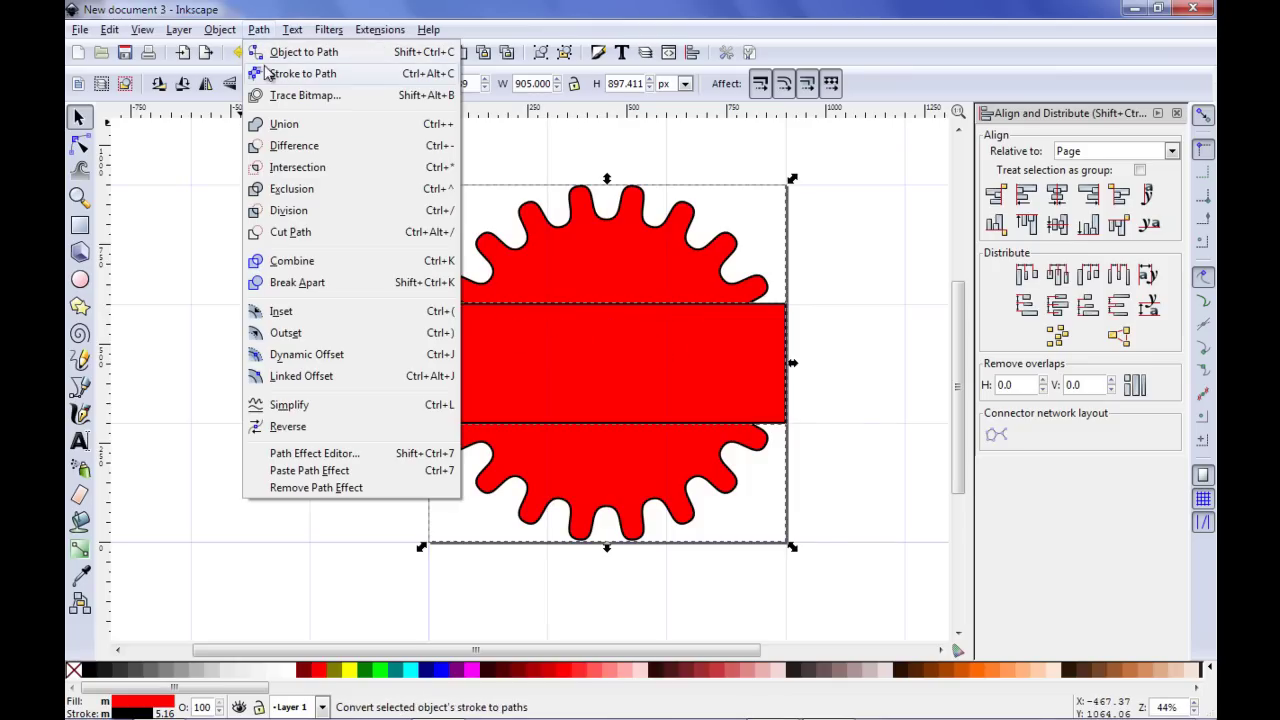
{"action": "left_click", "coordinate": [451, 150]}
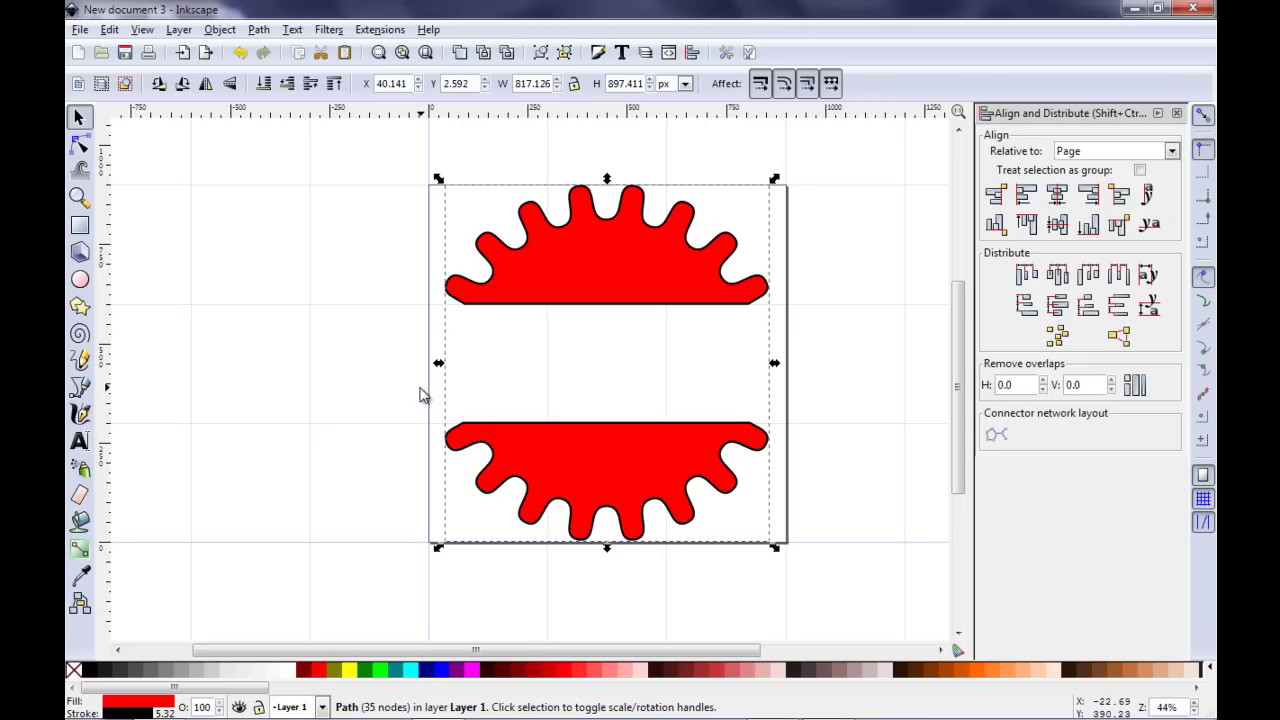
{"action": "left_click", "coordinate": [80, 281]}
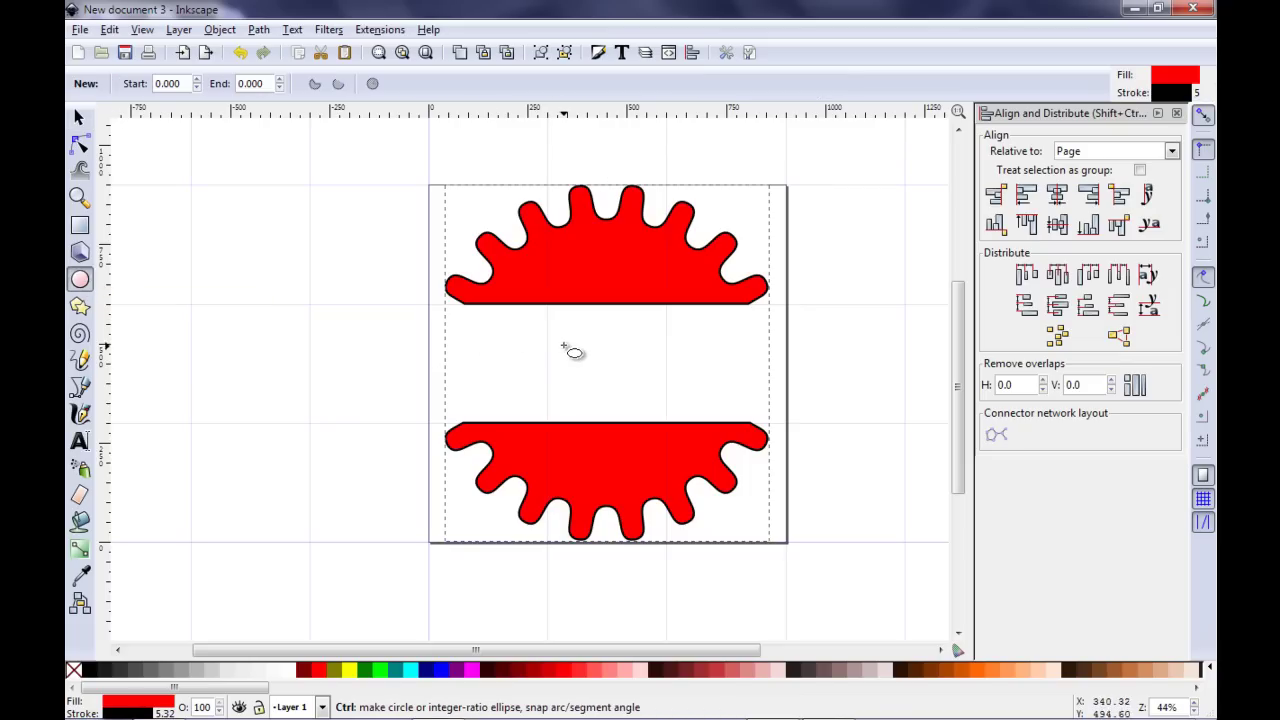
Draw a circle in the gear's gap, disable snapping, and scale it to 686.157 px around its centre
{"action": "left_click_drag", "start_coordinate": [564, 329], "coordinate": [677, 428]}
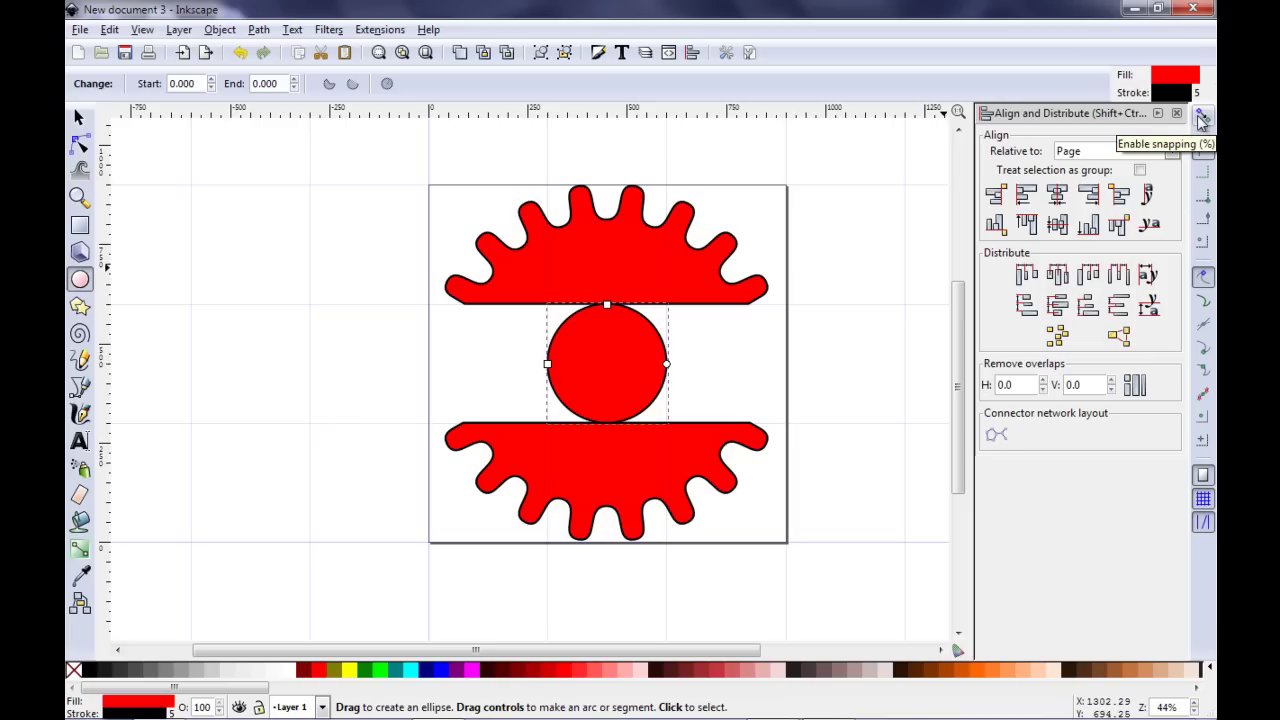
{"action": "left_click", "coordinate": [1203, 118]}
{"action": "left_click", "coordinate": [80, 117]}
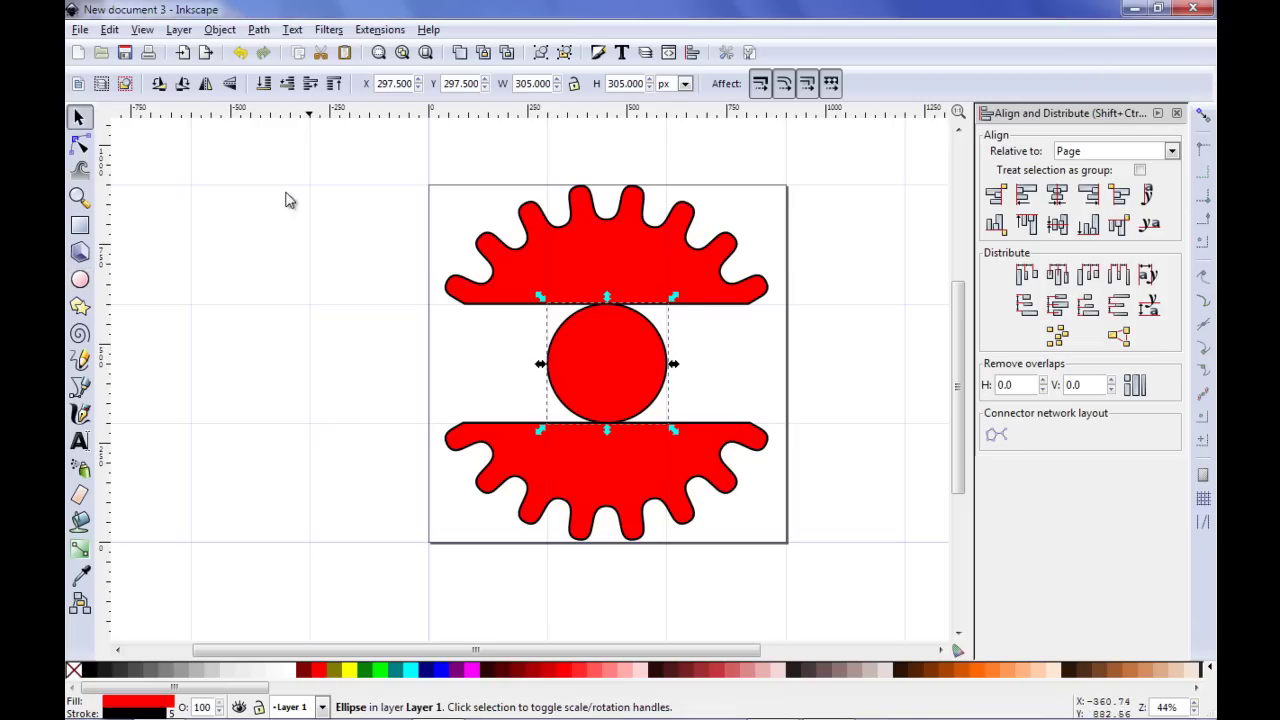
{"action": "left_click_drag", "start_coordinate": [671, 303], "coordinate": [800, 228]}
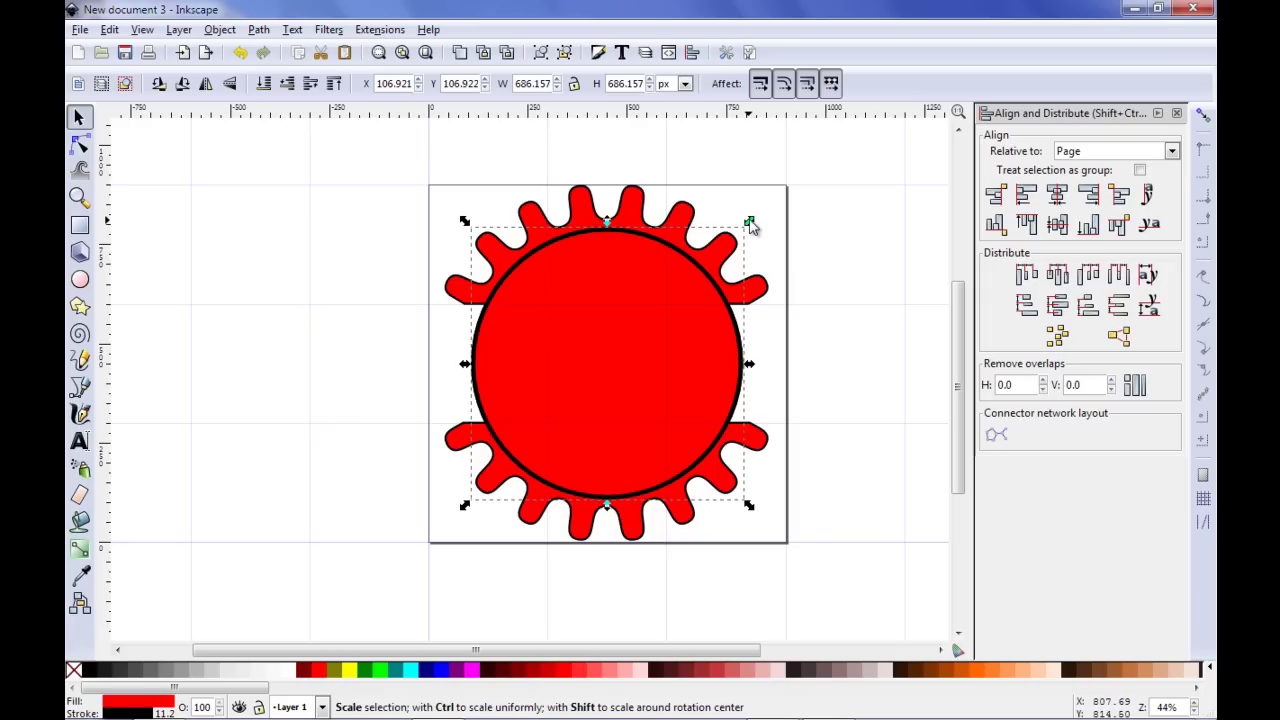
Duplicate and shrink the big circle into concentric copies, down to 557.909 and 519.407 px wide
{"action": "key", "text": "ctrl"}
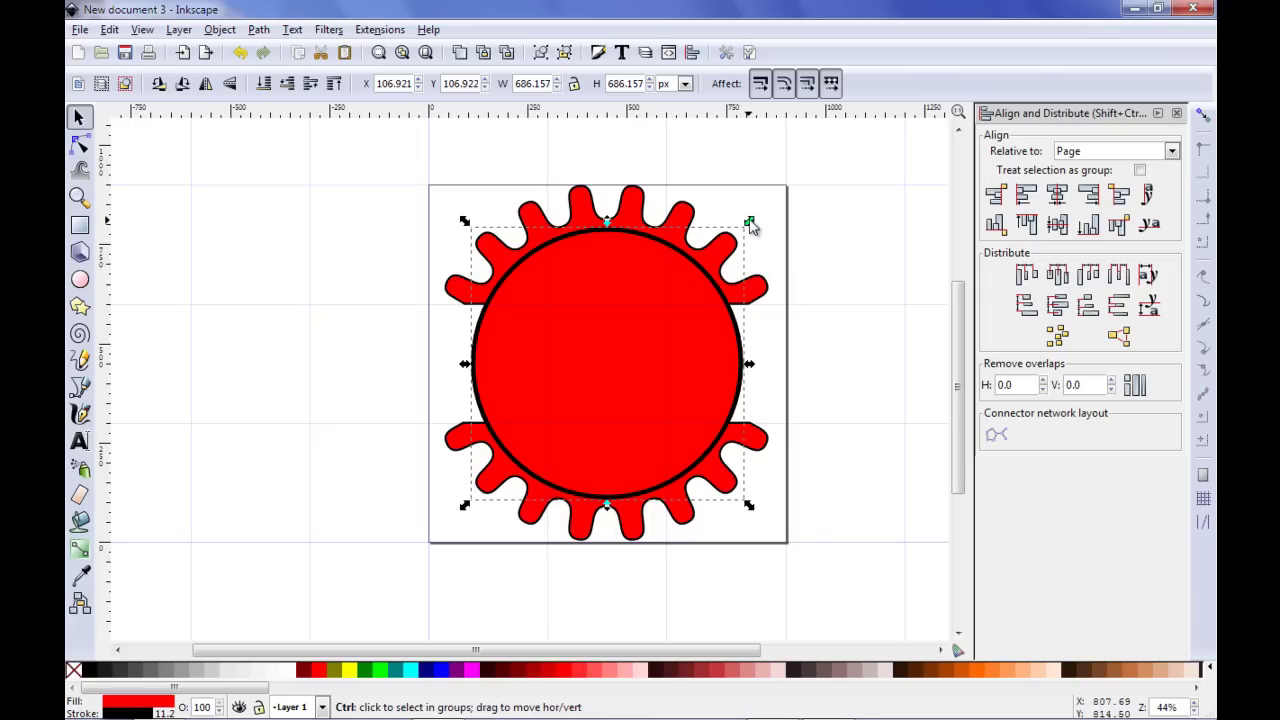
{"action": "left_click_drag", "start_coordinate": [750, 224], "coordinate": [741, 235]}
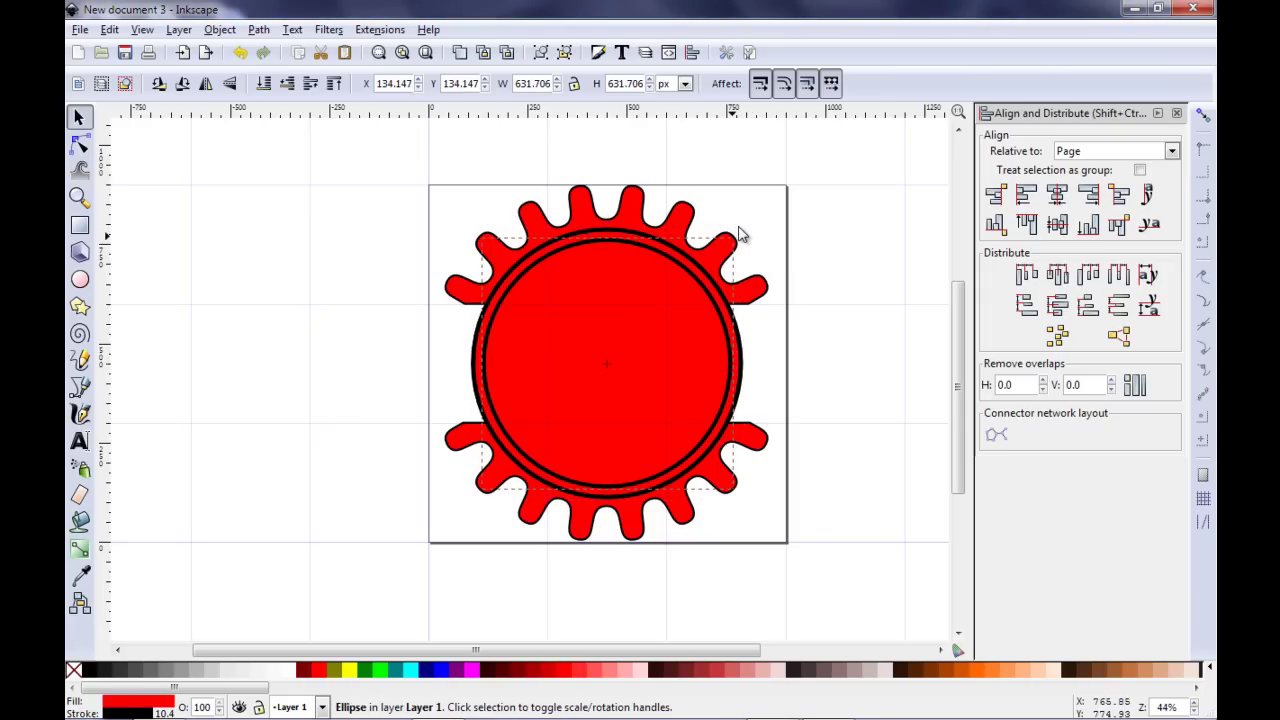
{"action": "scroll", "coordinate": [670, 323], "scroll_direction": "up", "scroll_amount": 1}
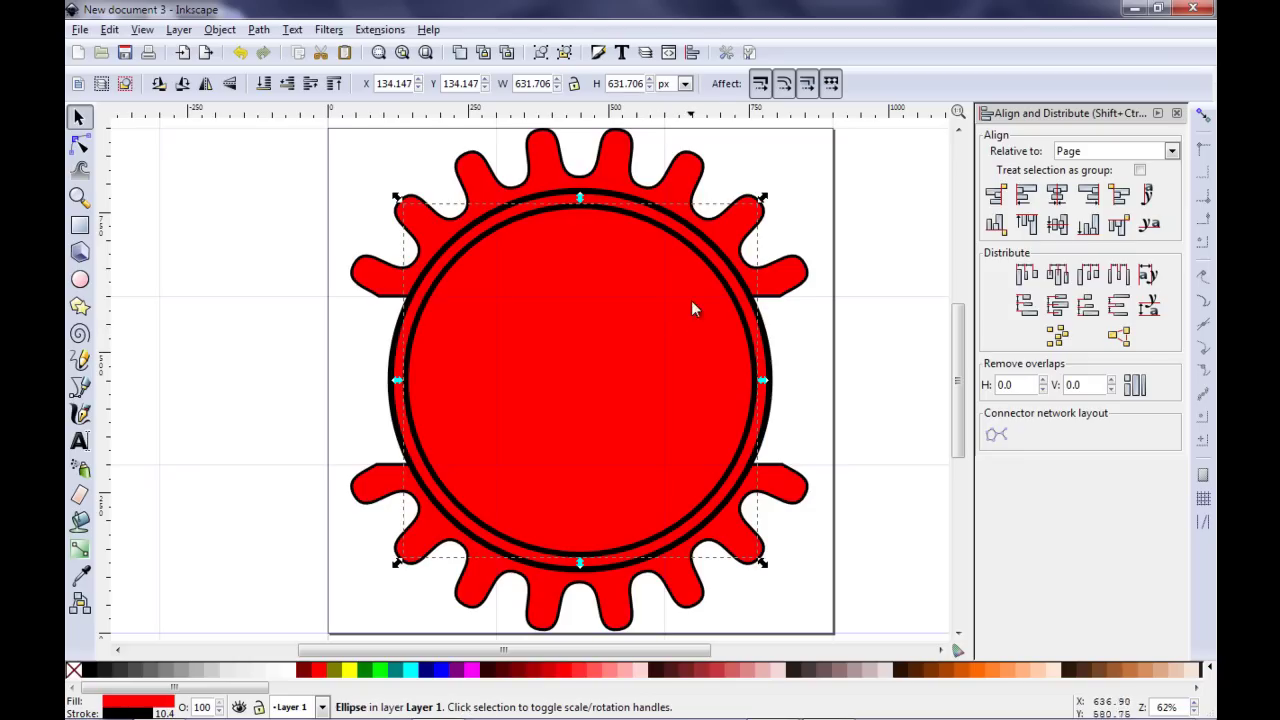
{"action": "key", "text": "ctrl"}
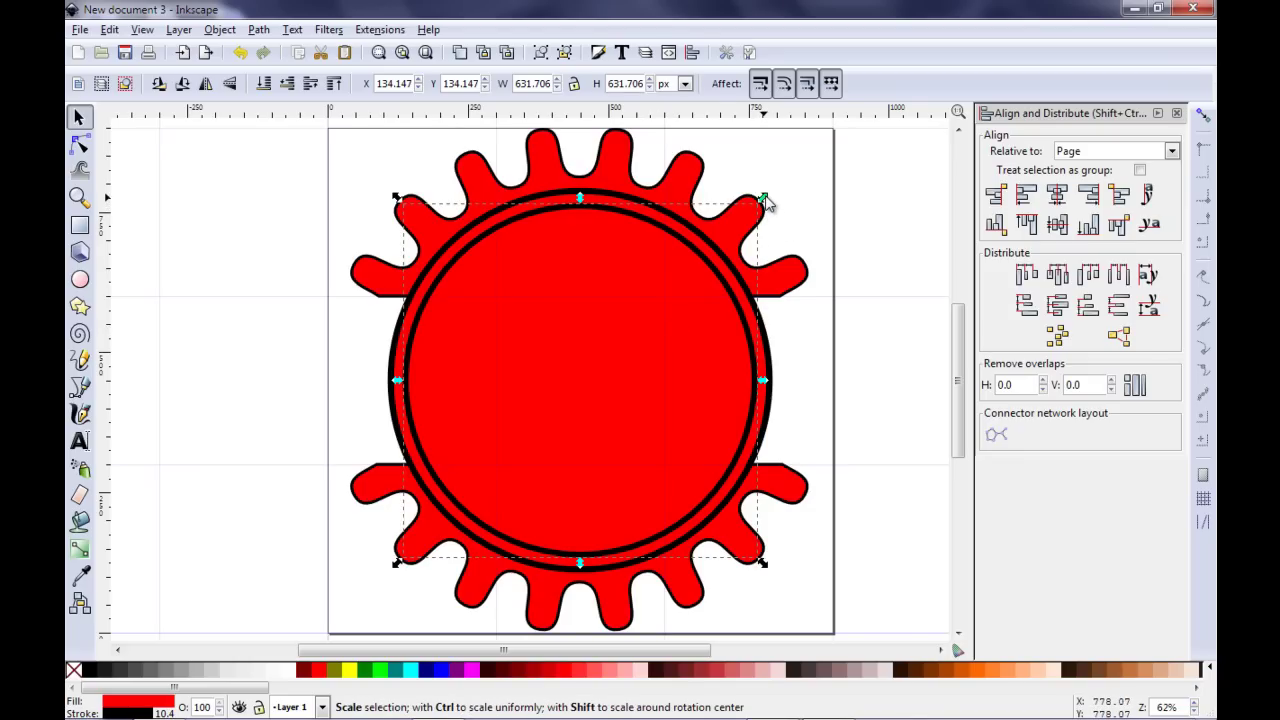
{"action": "mouse_move", "coordinate": [765, 203]}
{"action": "left_mouse_down"}
{"action": "mouse_move", "coordinate": [742, 226]}
{"action": "mouse_move", "coordinate": [754, 214]}
{"action": "left_mouse_up"}
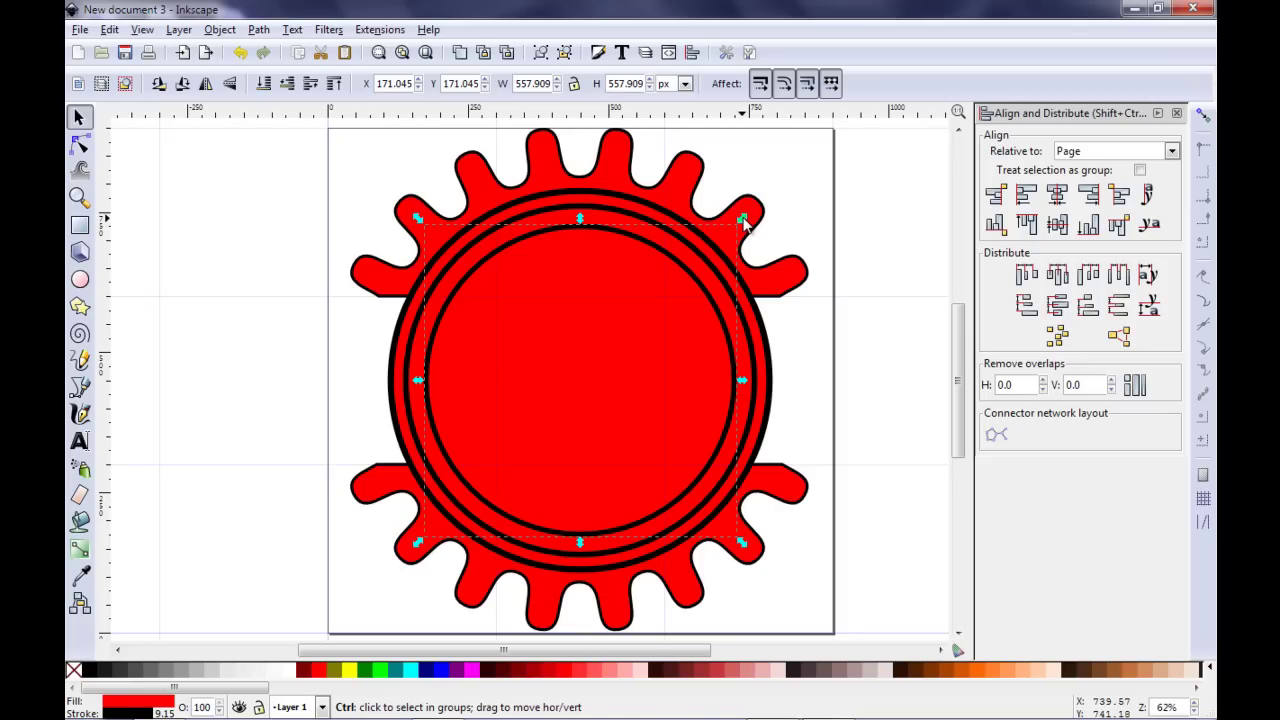
{"action": "key", "text": "ctrl+d"}
{"action": "left_click_drag", "start_coordinate": [744, 225], "coordinate": [736, 236]}
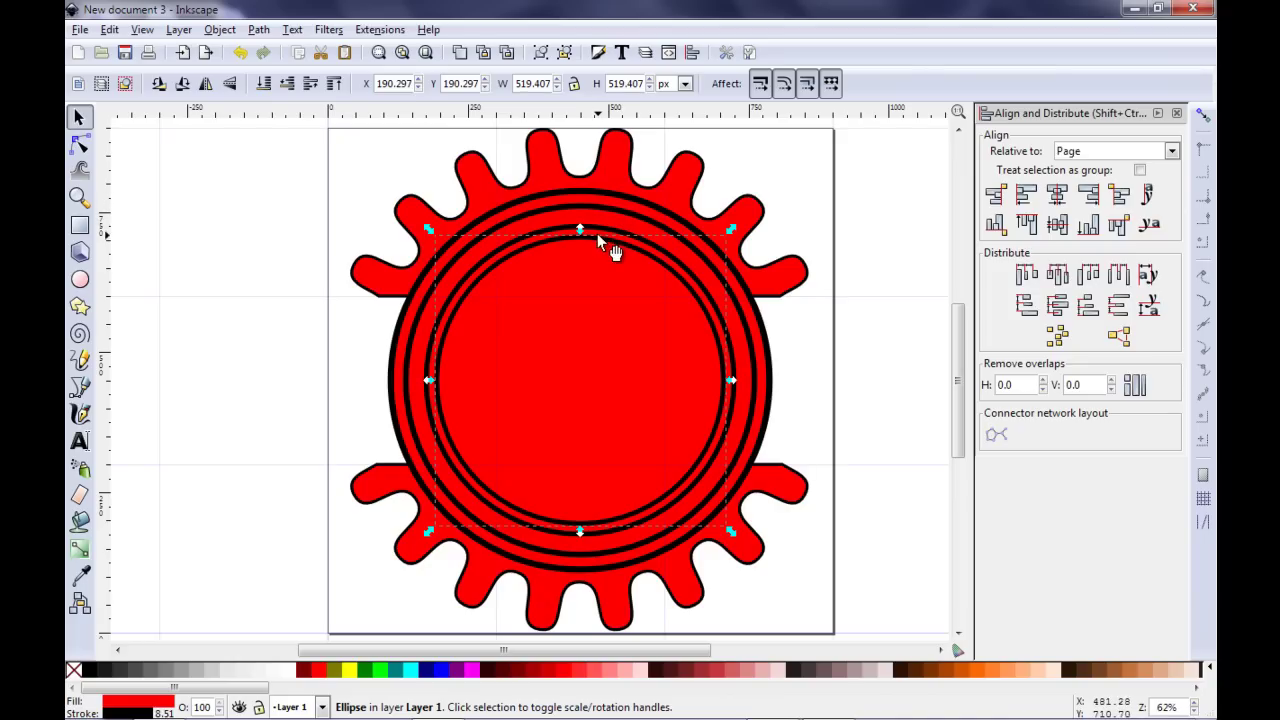
Convert the innermost circle and the next larger ring to paths
{"action": "left_click", "coordinate": [258, 30]}
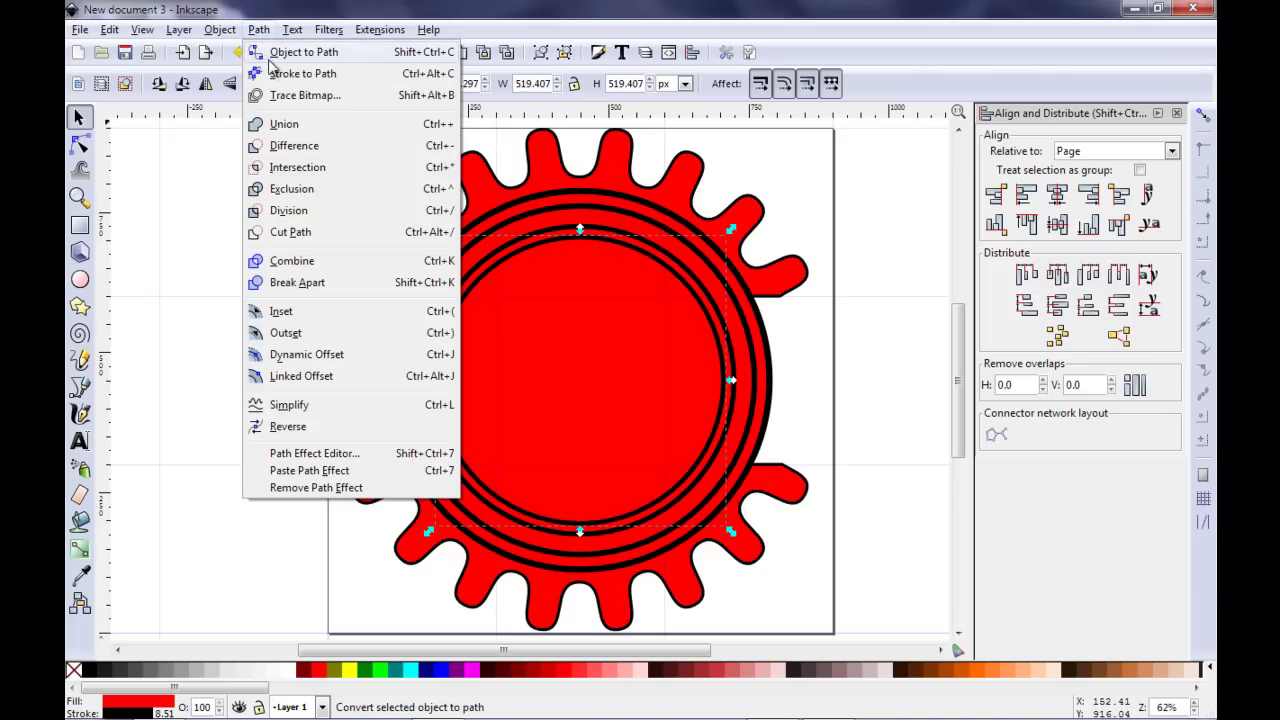
{"action": "left_click", "coordinate": [290, 52]}
{"action": "left_click", "coordinate": [556, 228]}
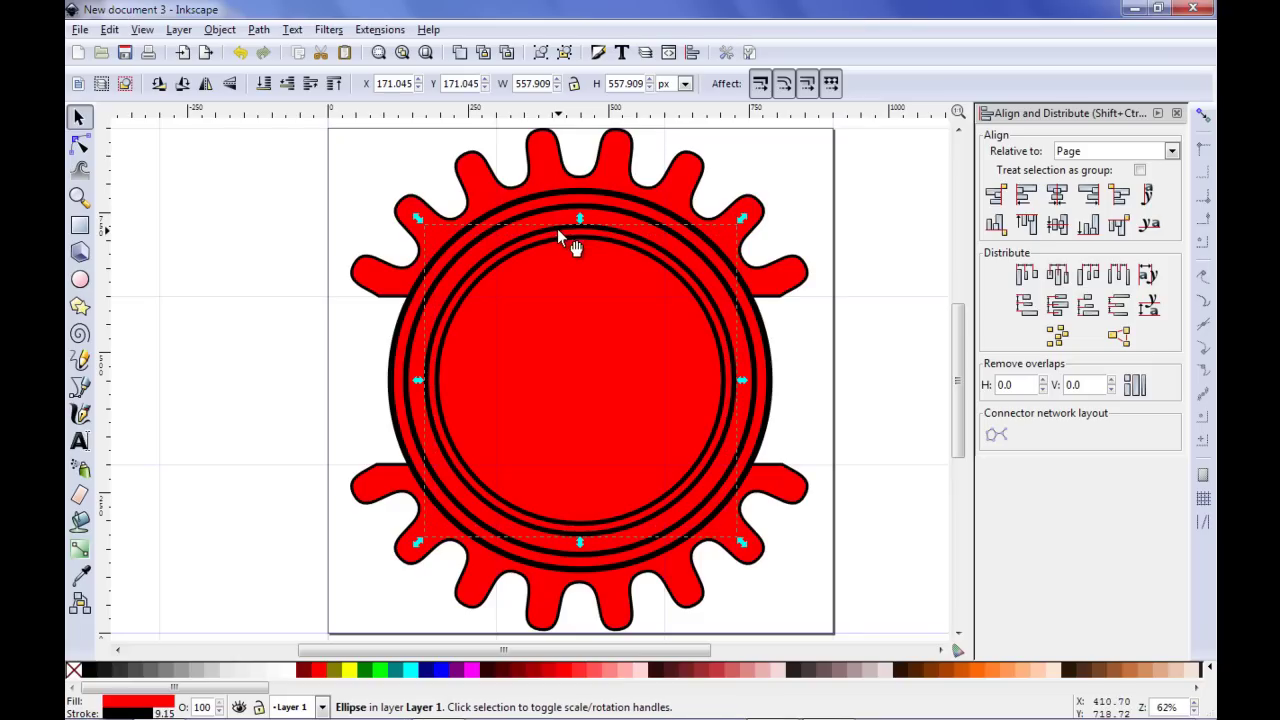
{"action": "left_click", "coordinate": [258, 30]}
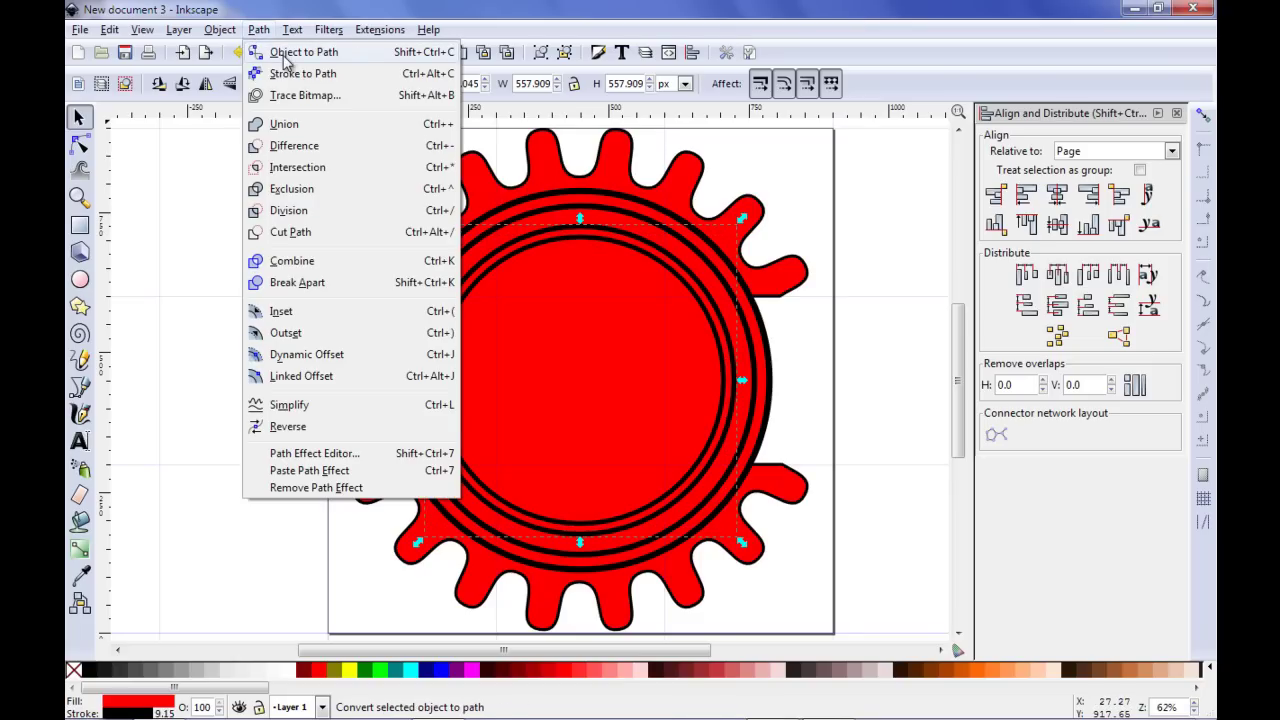
{"action": "left_click", "coordinate": [290, 52]}
Convert the outer ring ellipse and the larger outer ellipse to paths
{"action": "left_click", "coordinate": [530, 216]}
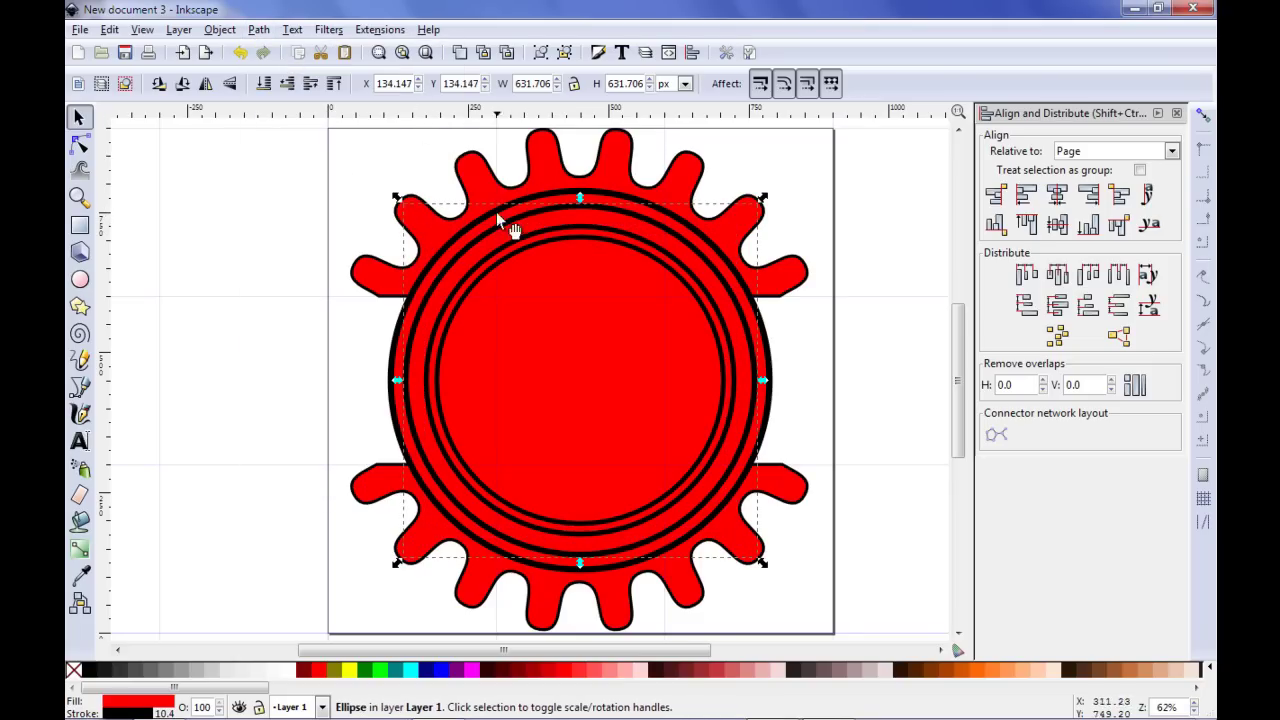
{"action": "left_click", "coordinate": [258, 30]}
{"action": "left_click", "coordinate": [290, 52]}
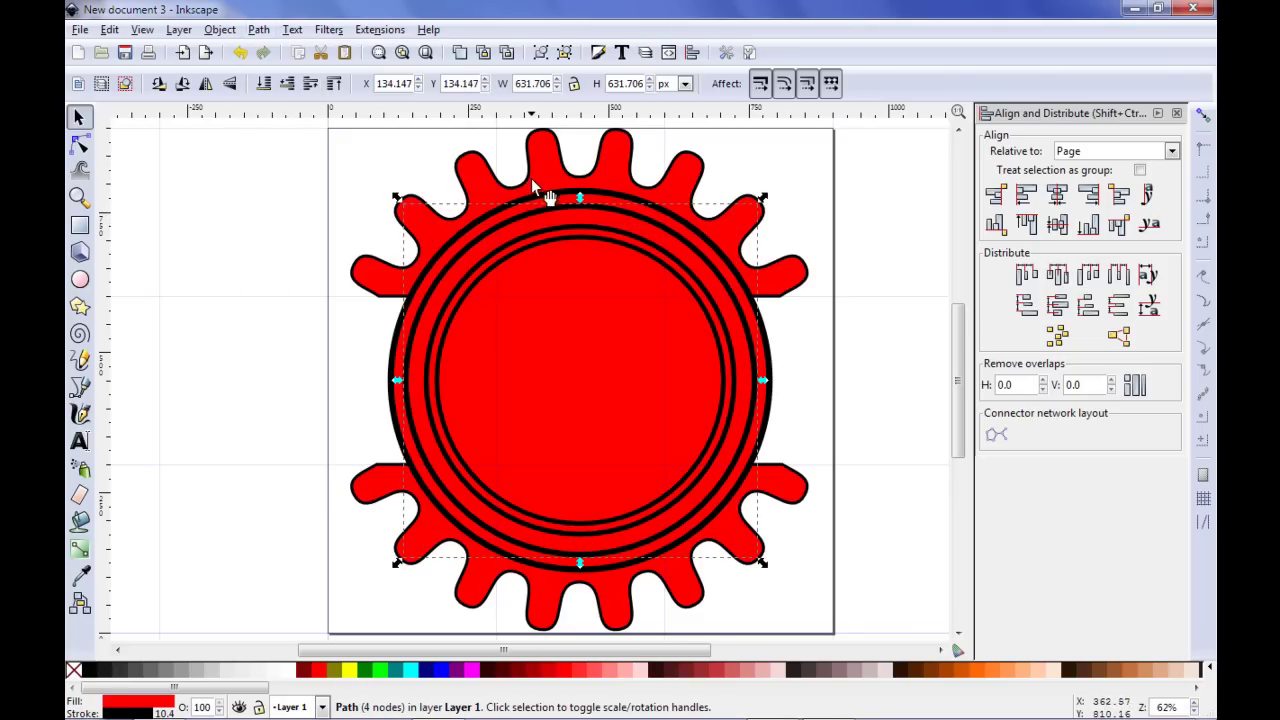
{"action": "left_click", "coordinate": [537, 191]}
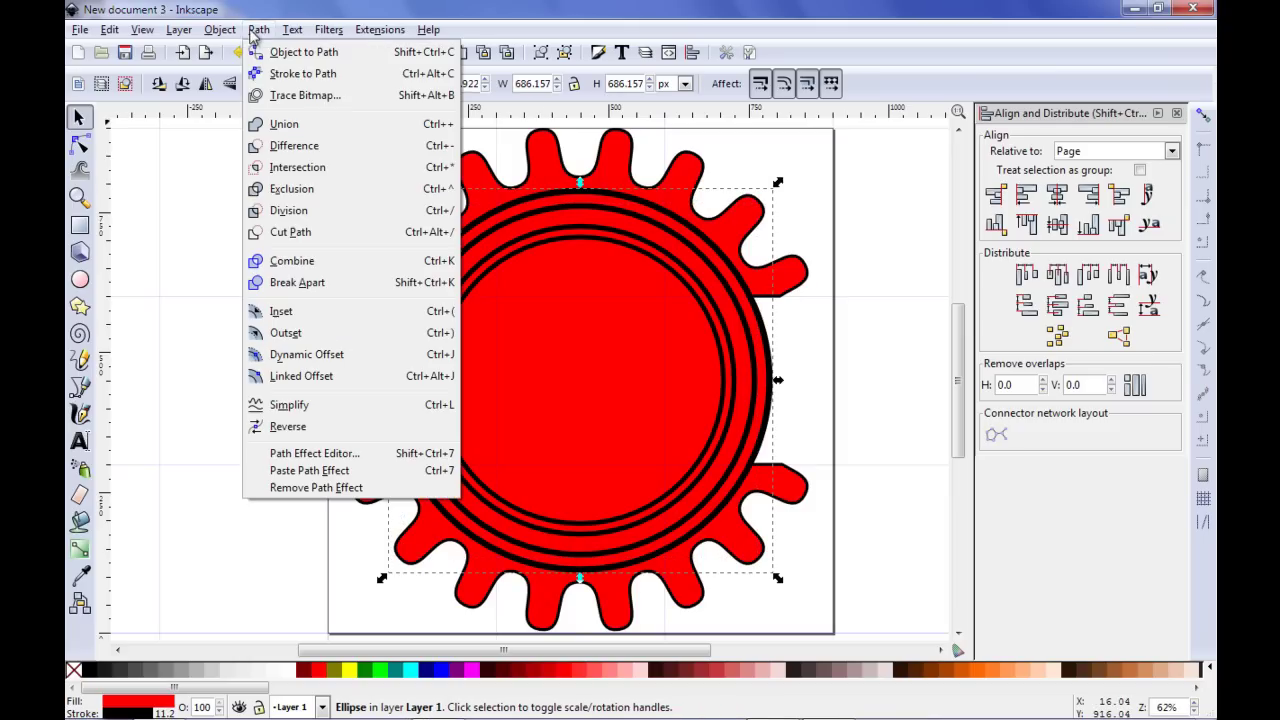
{"action": "left_click", "coordinate": [258, 30]}
{"action": "left_click", "coordinate": [290, 53]}
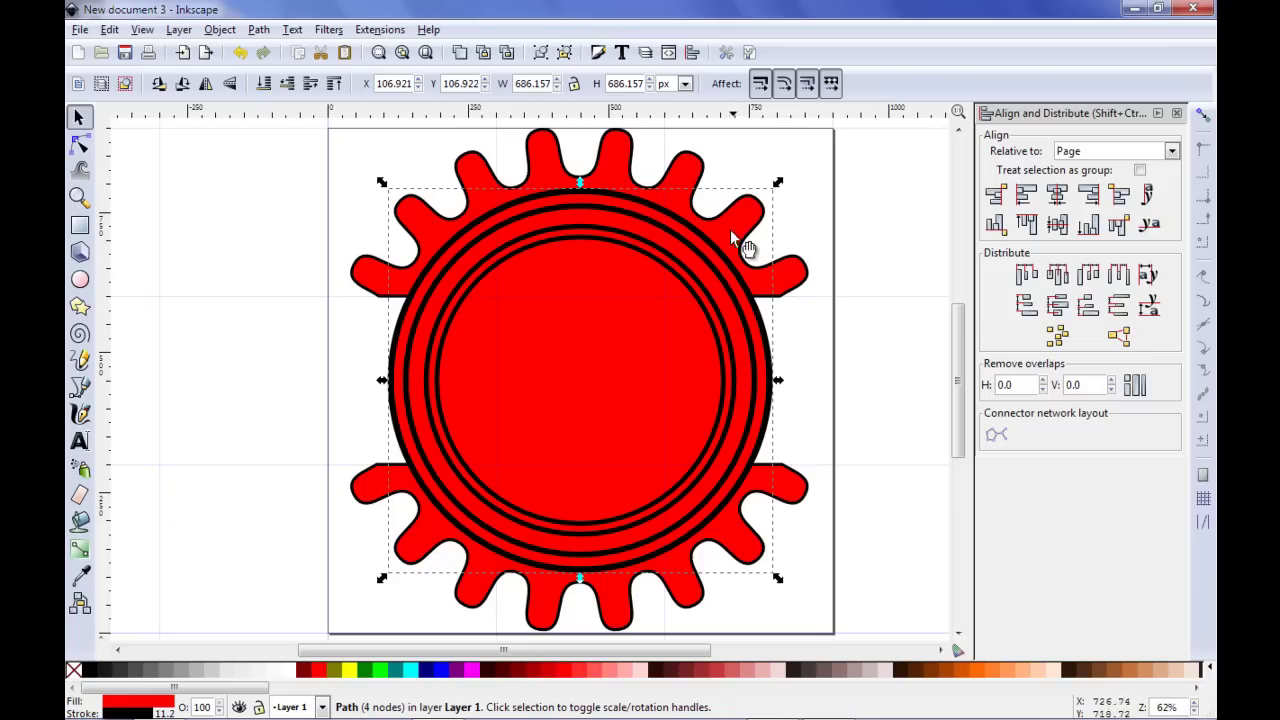
Subtract one ring from the other, leaving a hollow 686.186 px outer ring with white side gaps
{"action": "left_click", "coordinate": [596, 197], "text": "shift"}
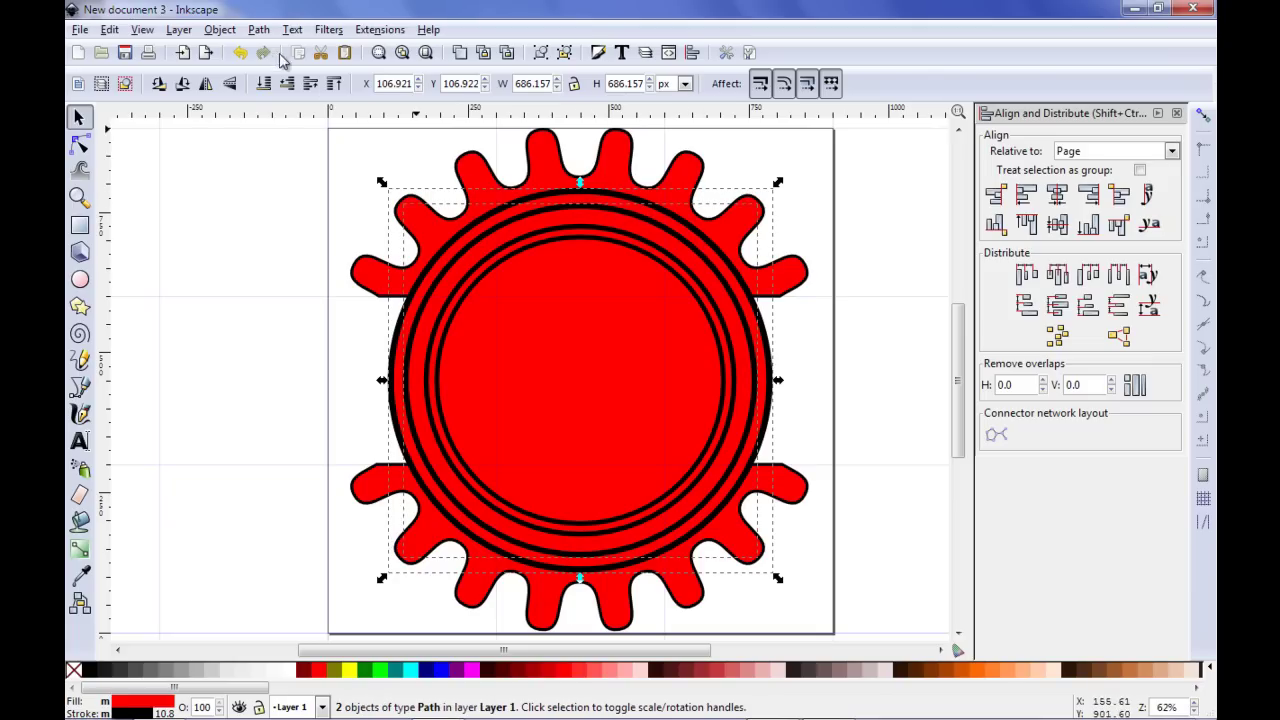
{"action": "left_click", "coordinate": [257, 30]}
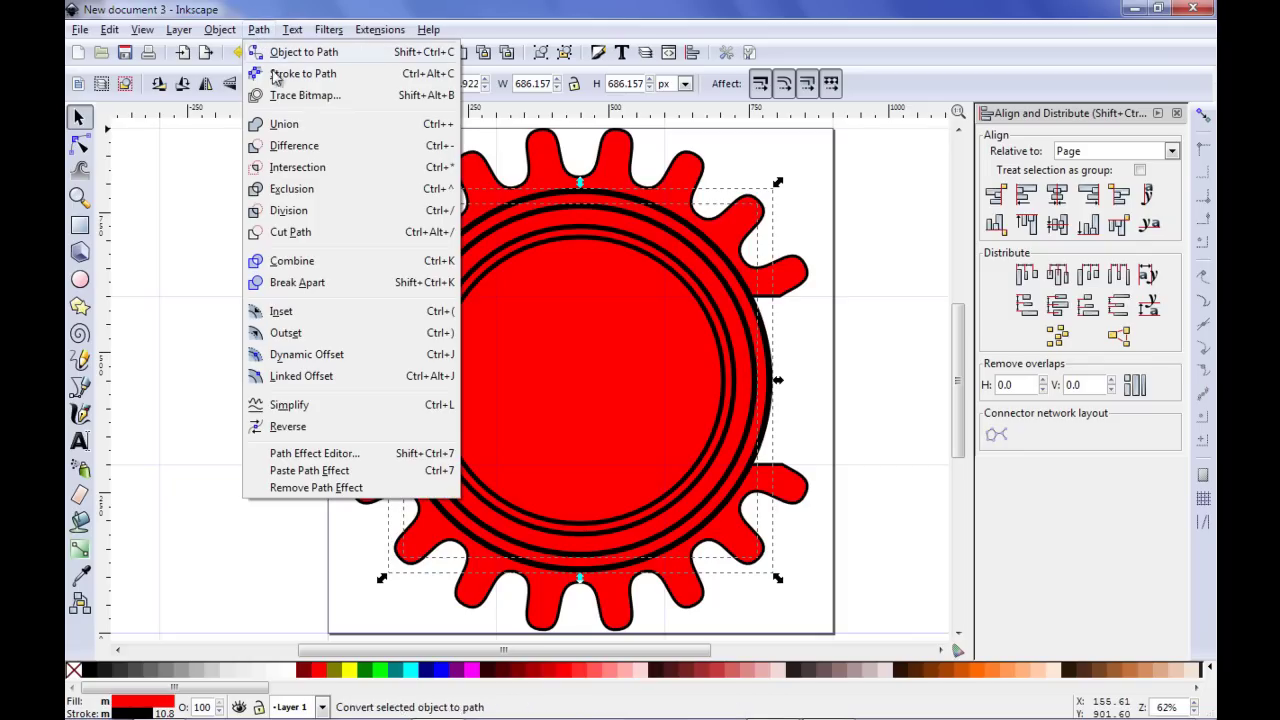
{"action": "left_click", "coordinate": [452, 146]}
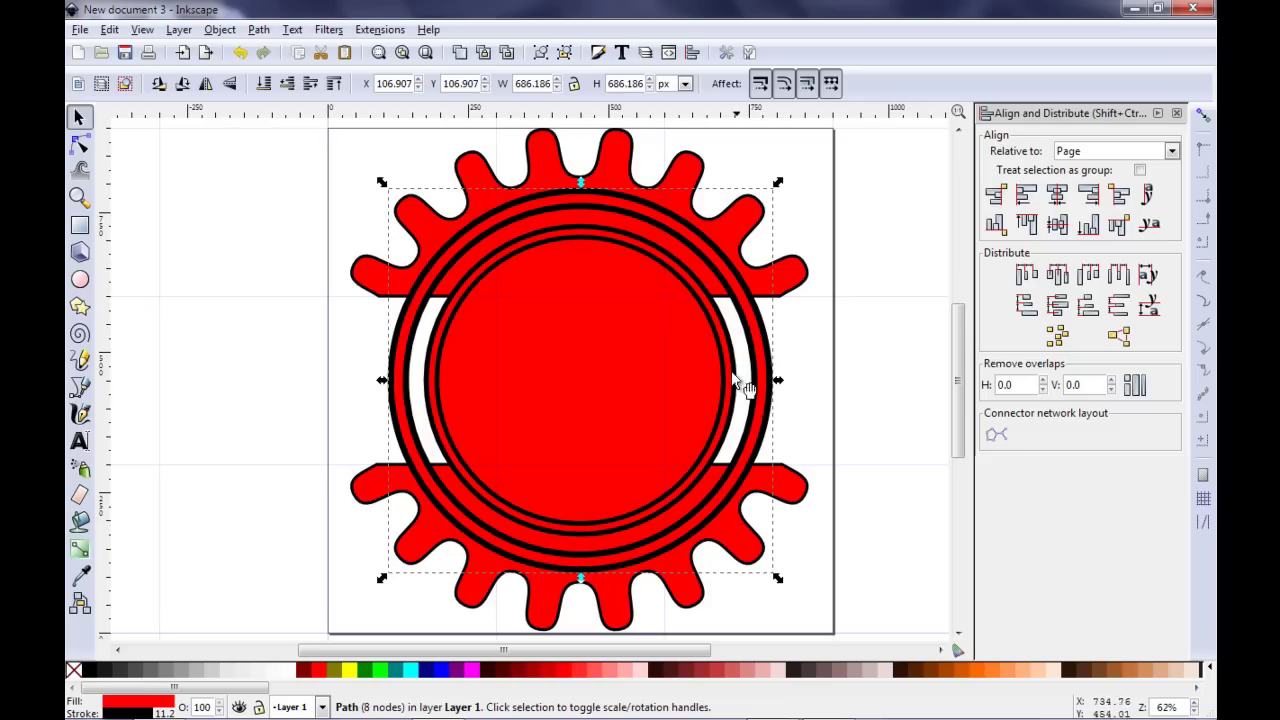
{"action": "left_click", "coordinate": [720, 327]}
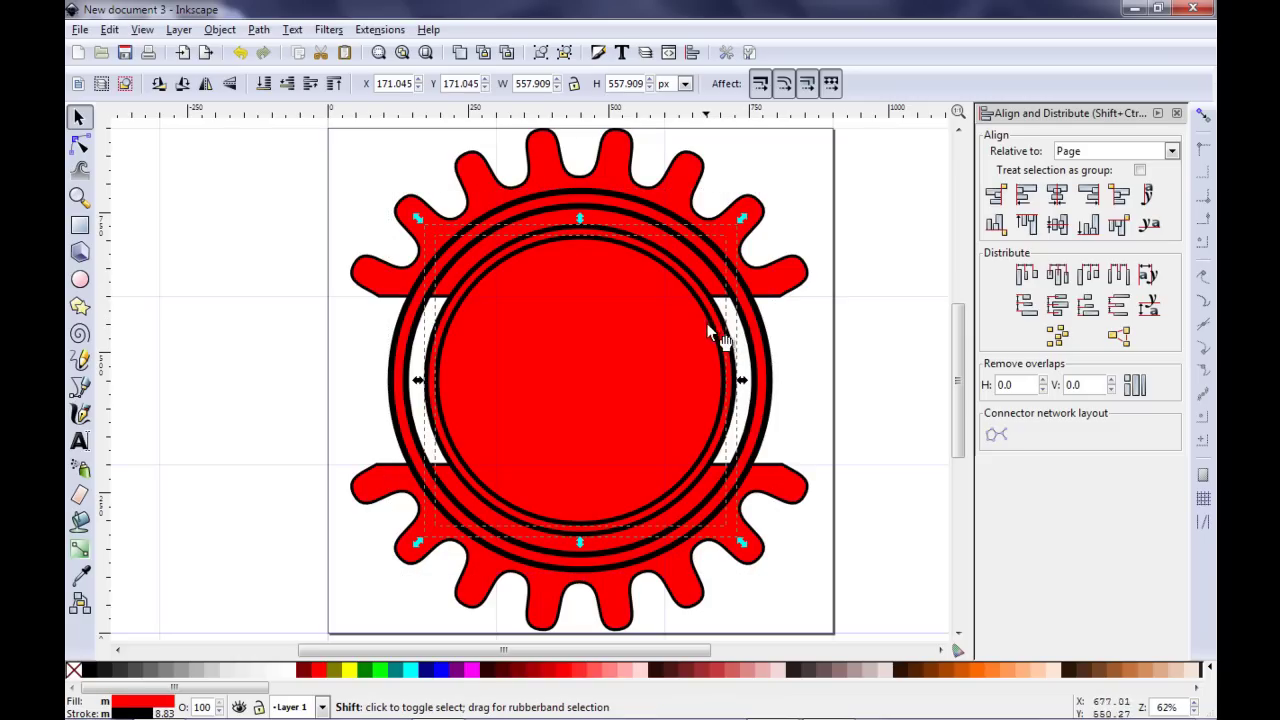
Cut the inner disc out of the 557.896 px middle circle with Difference, leaving a hollow ring
{"action": "left_click", "coordinate": [548, 271], "text": "shift"}
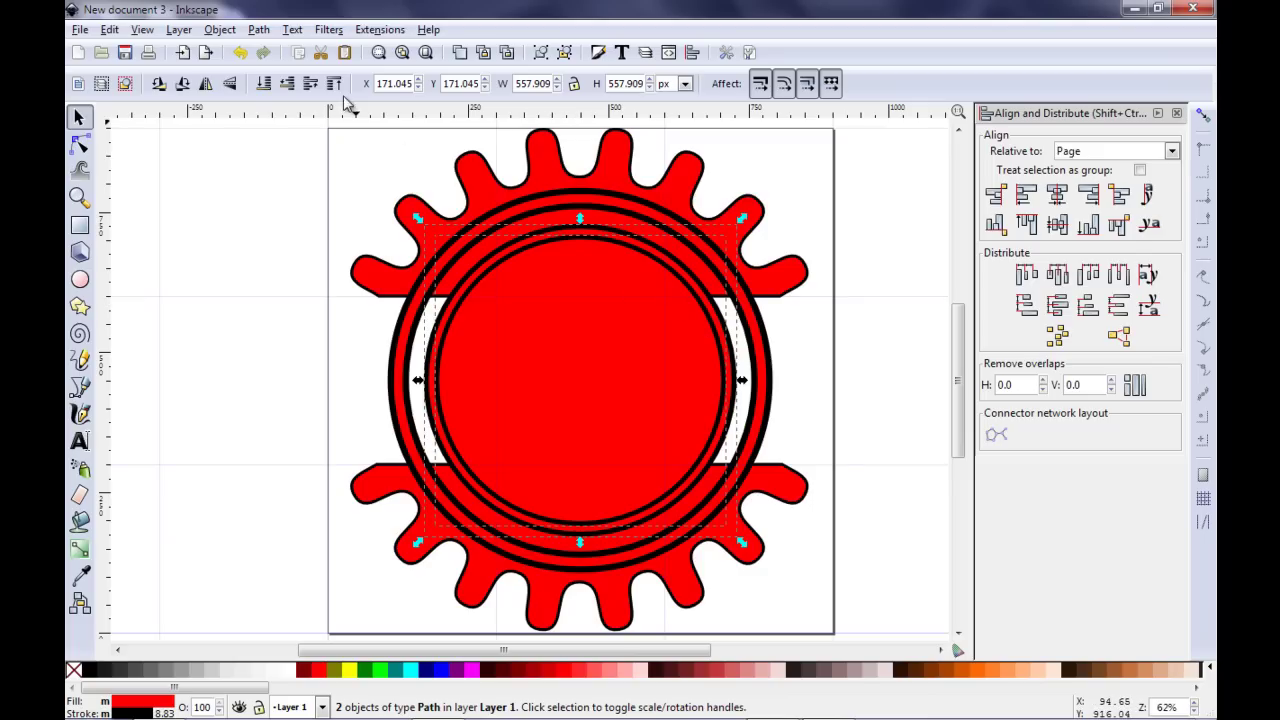
{"action": "left_click", "coordinate": [259, 29]}
{"action": "left_click", "coordinate": [259, 29]}
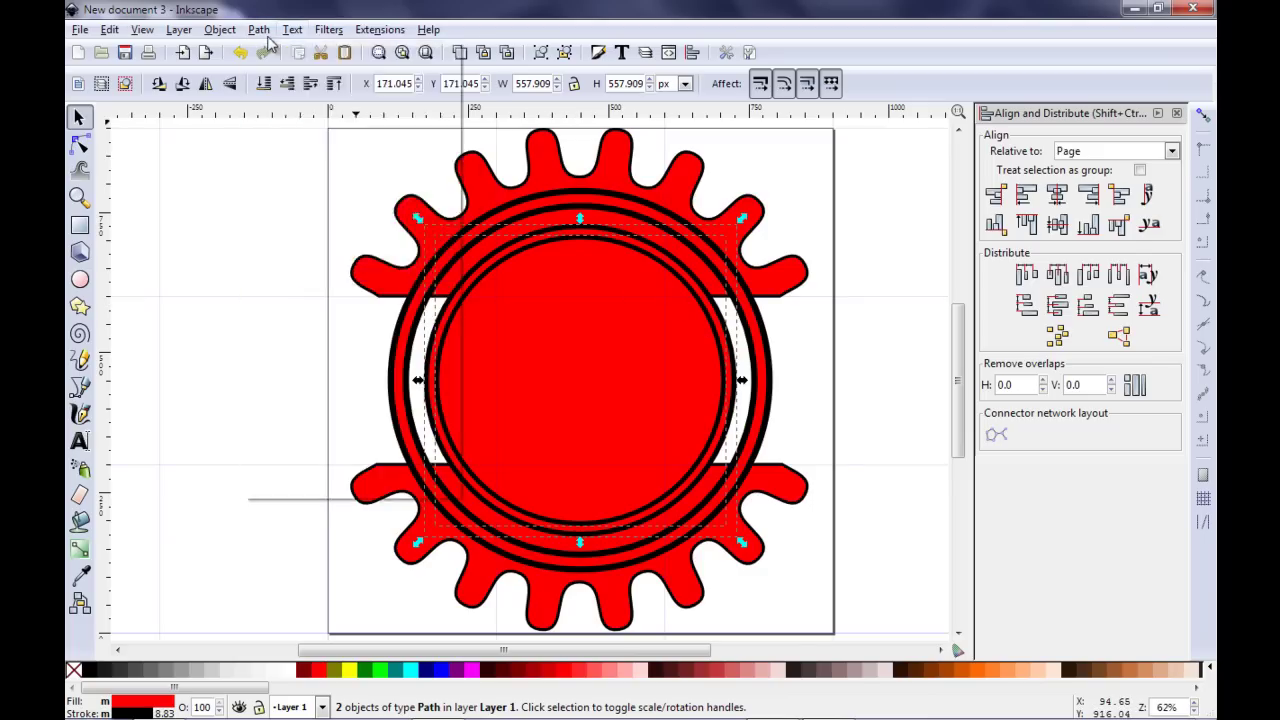
{"action": "left_click", "coordinate": [259, 29]}
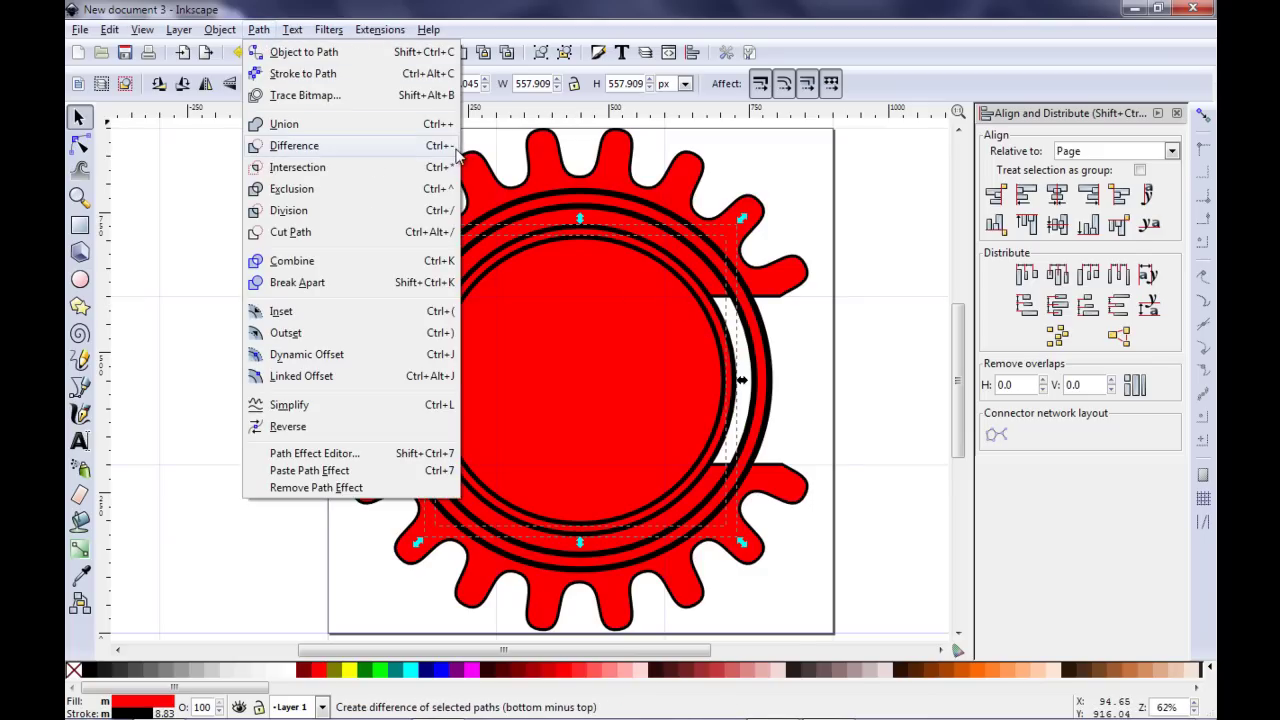
{"action": "left_click", "coordinate": [455, 146]}
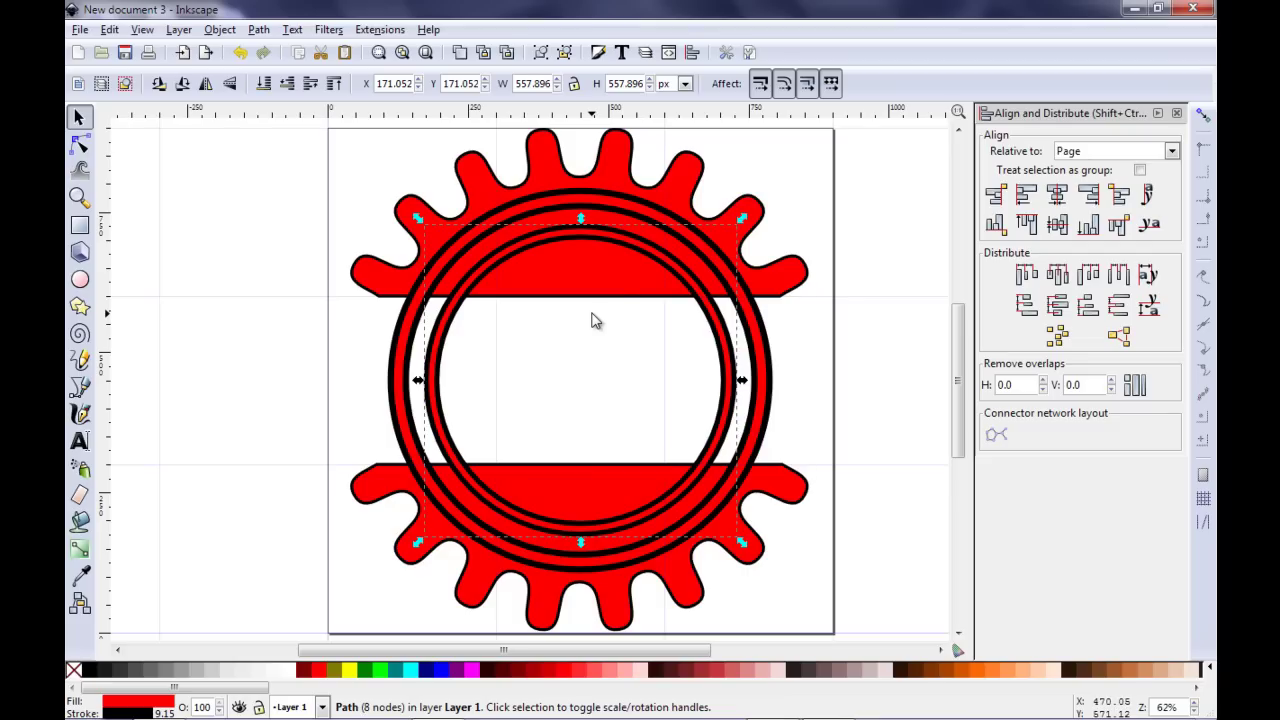
{"action": "left_click", "coordinate": [617, 216], "text": "shift"}
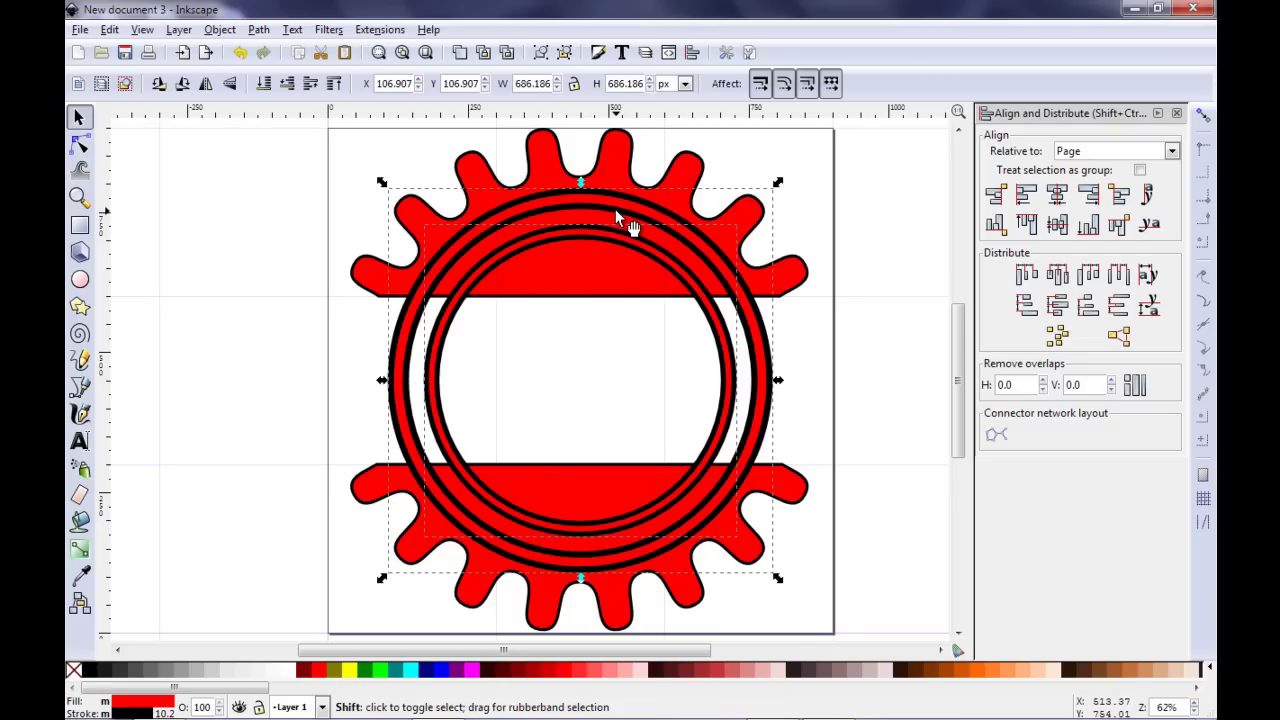
Combine the gear and cut ring into one 16-node path, 684.084 px across, and check its nodes
{"action": "left_click", "coordinate": [258, 30]}
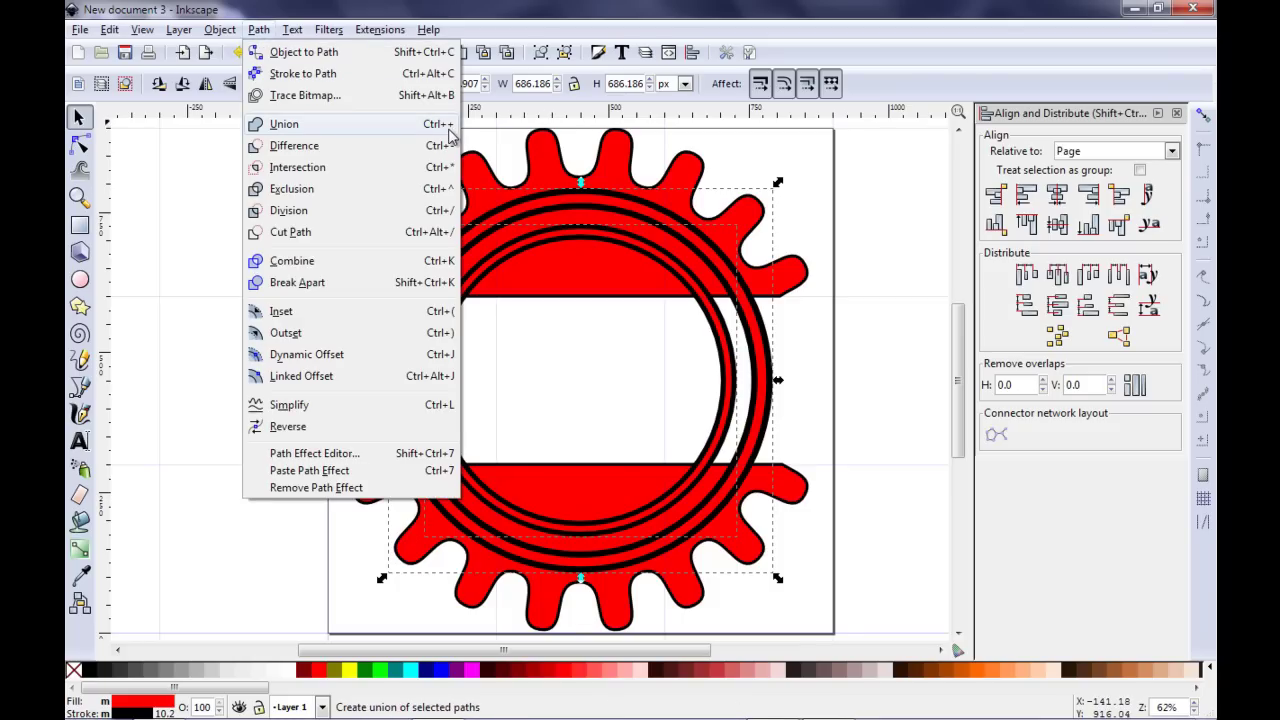
{"action": "left_click", "coordinate": [455, 262]}
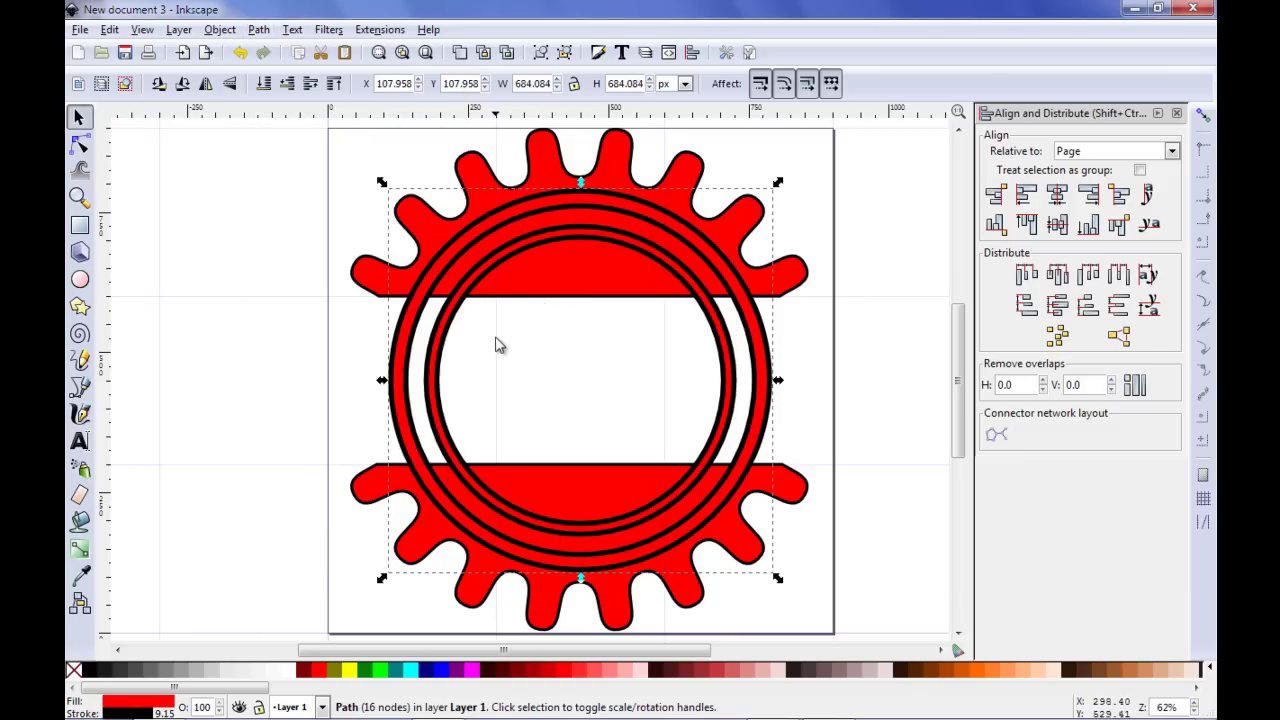
{"action": "left_click", "coordinate": [490, 318]}
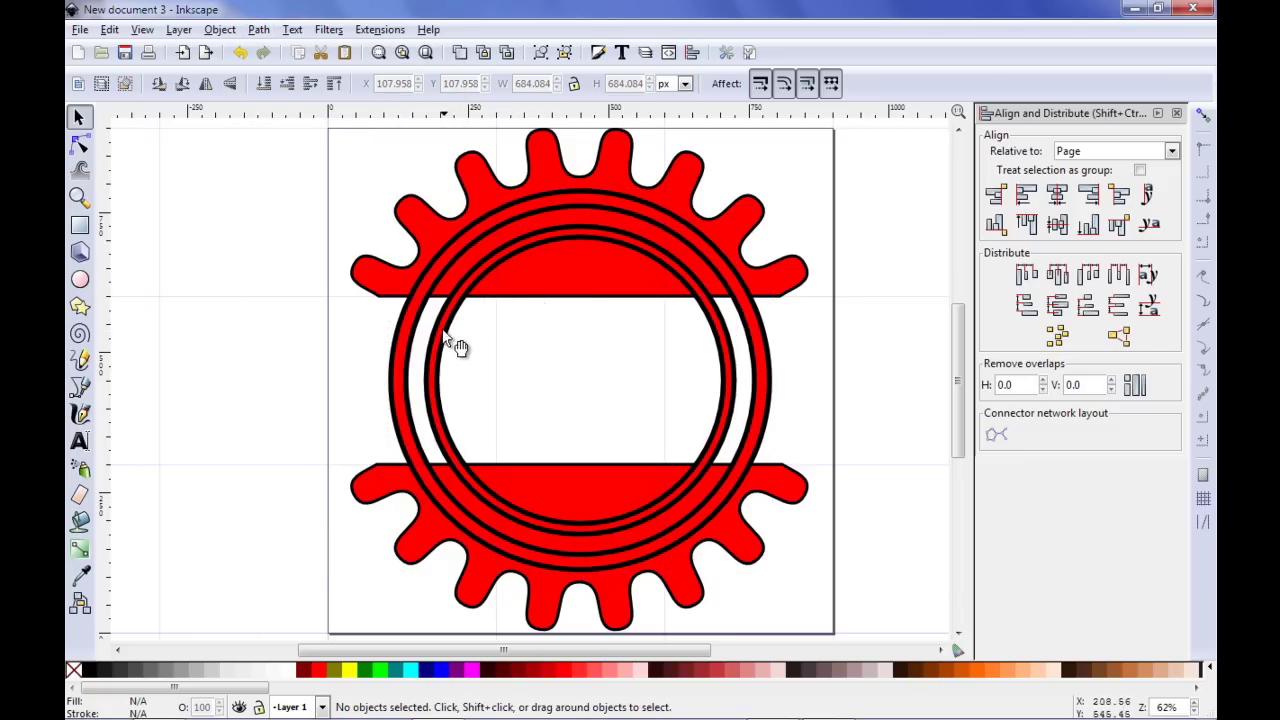
{"action": "left_click", "coordinate": [483, 232]}
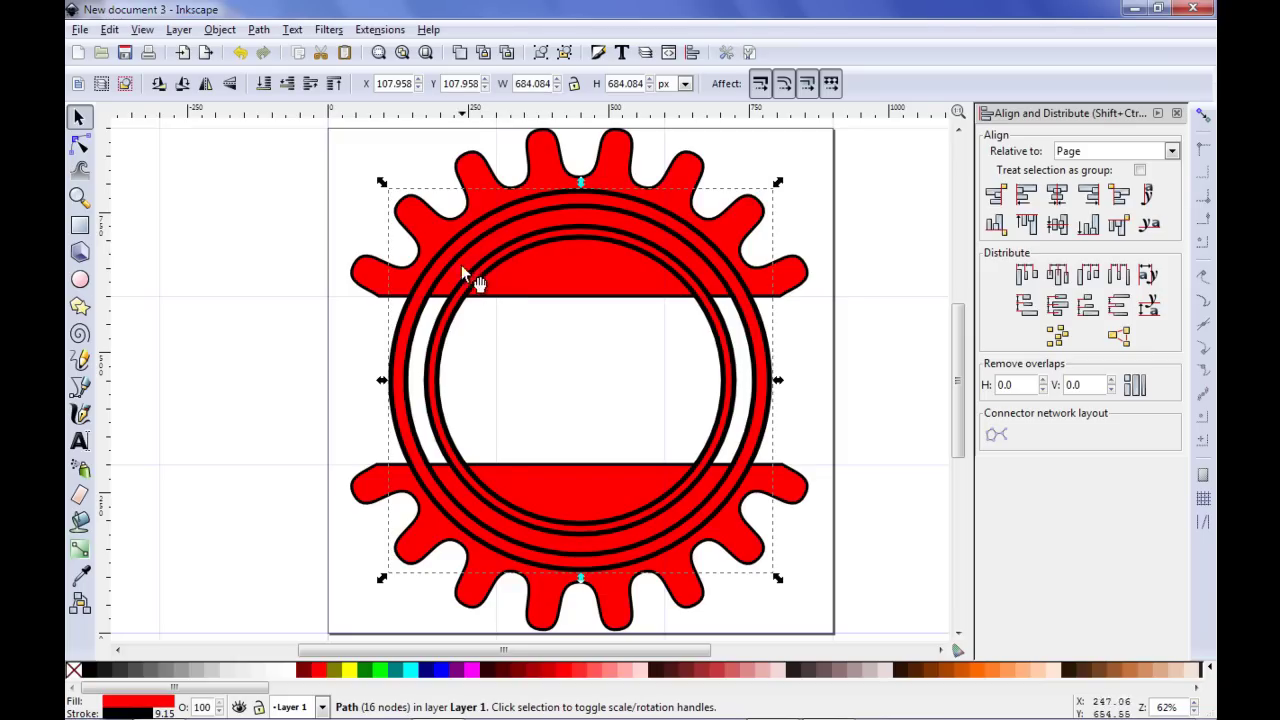
{"action": "left_click", "coordinate": [80, 145]}
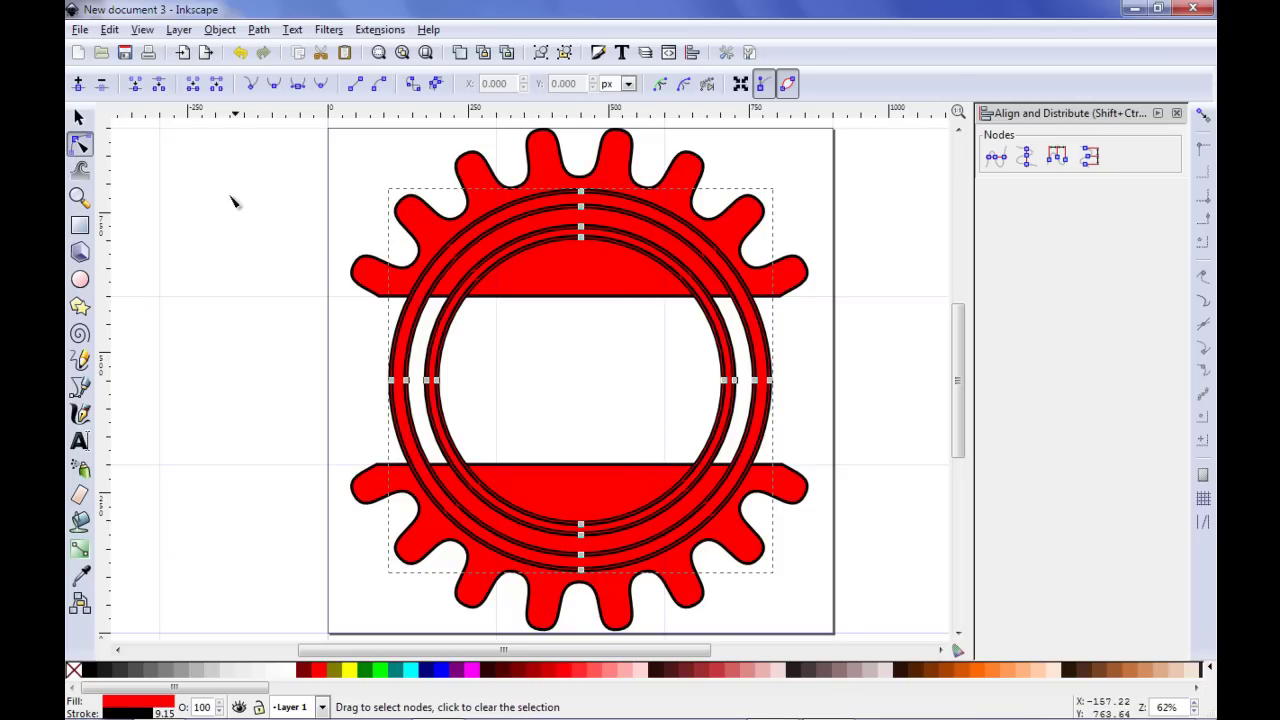
{"action": "left_click", "coordinate": [80, 118]}
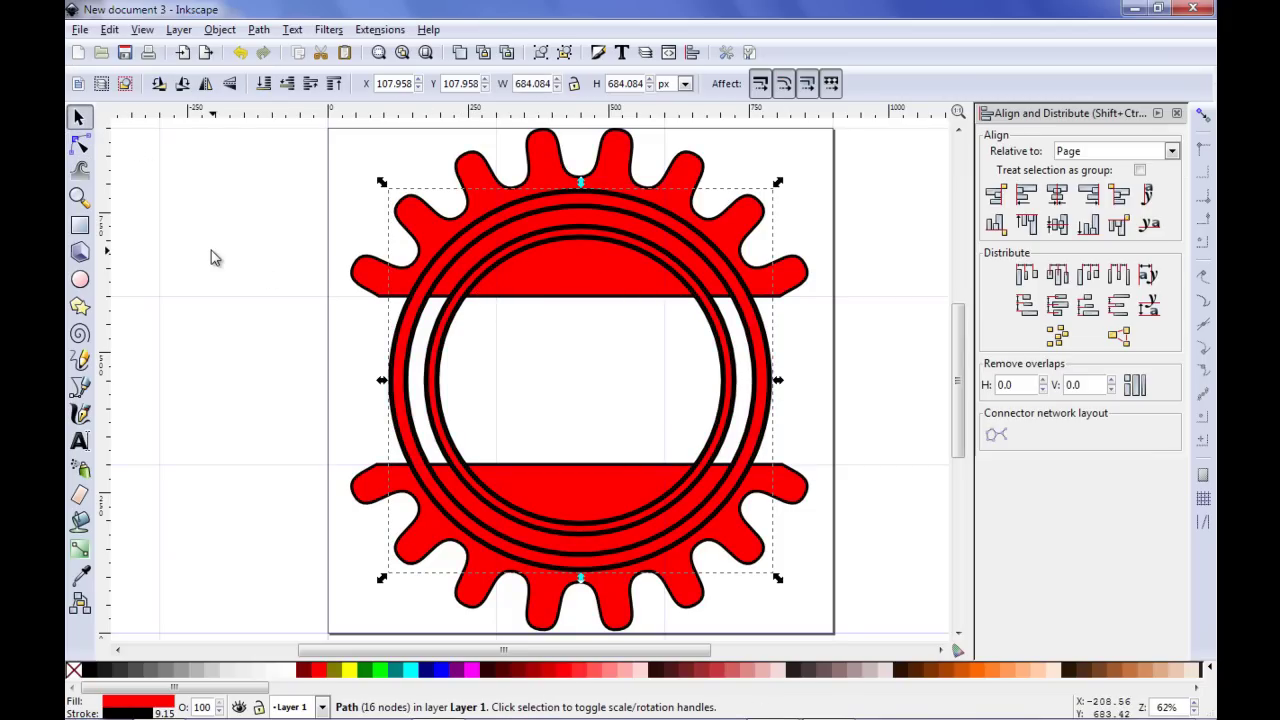
{"action": "left_click", "coordinate": [81, 230]}
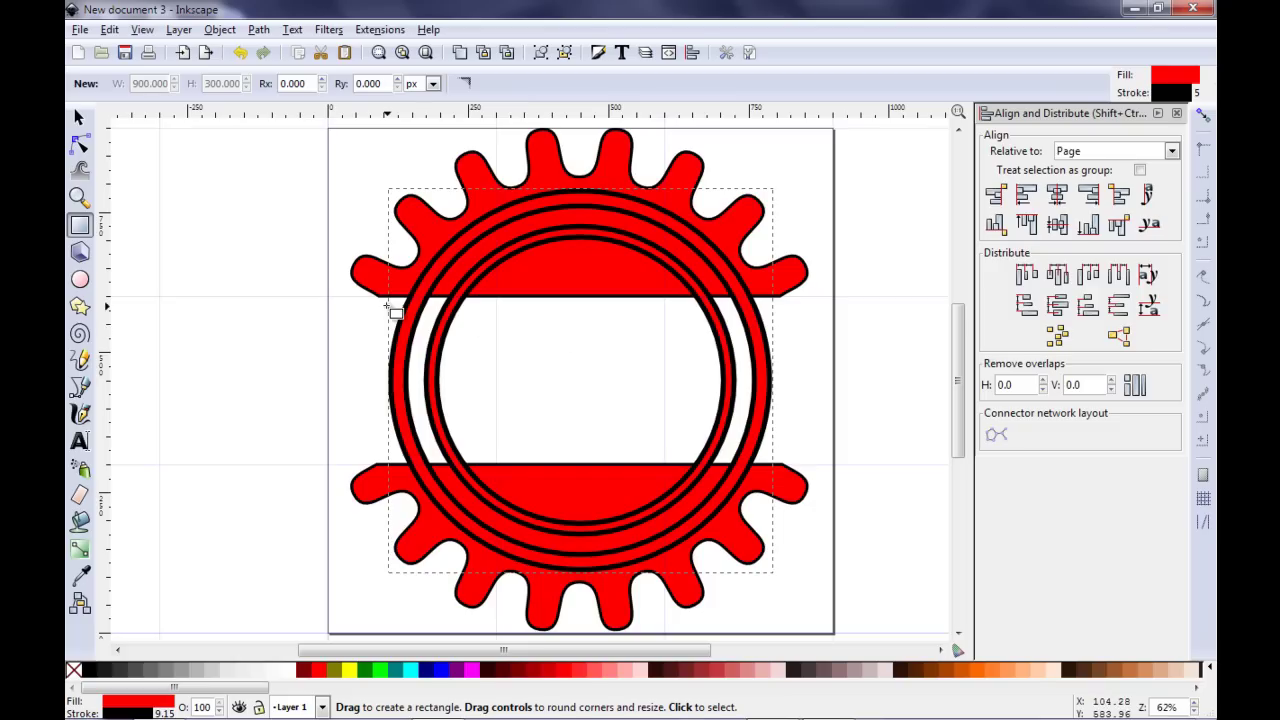
With snapping on, draw a 905 × 305 px band across the page's middle and select it with the gear
{"action": "left_click_drag", "start_coordinate": [752, 343], "coordinate": [762, 403]}
{"action": "key", "text": "ctrl+z"}
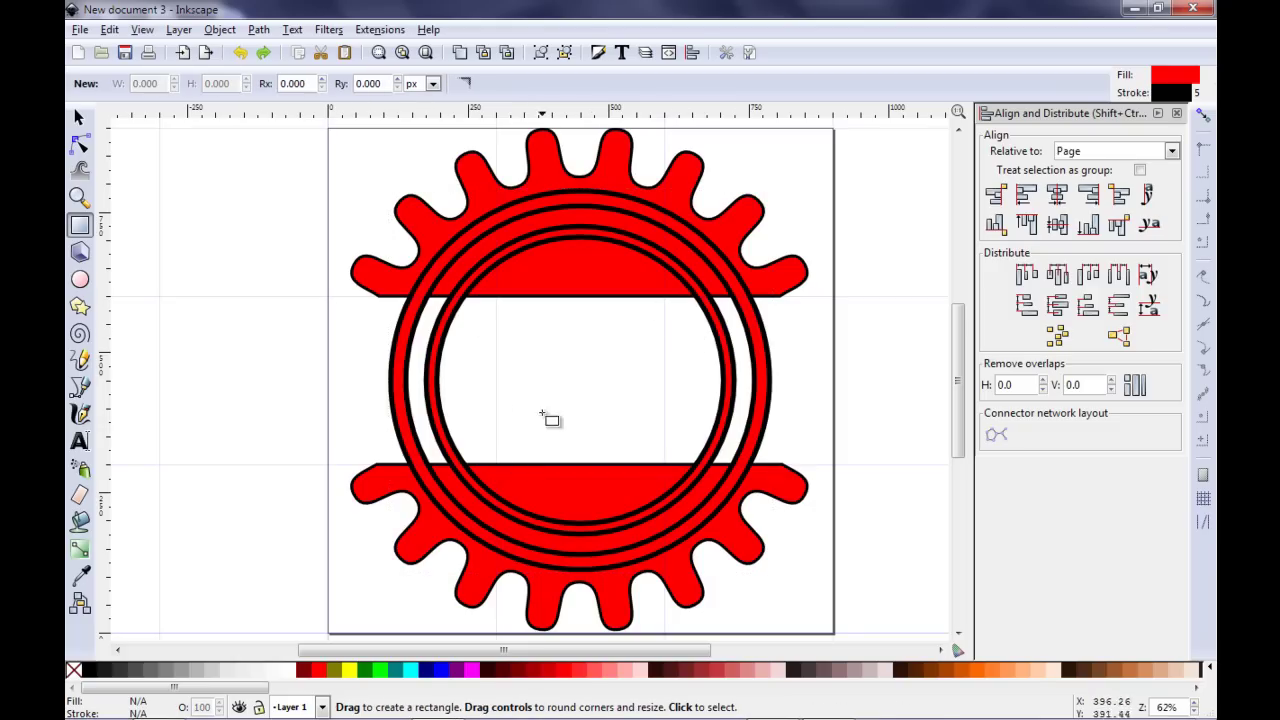
{"action": "left_click", "coordinate": [1201, 119]}
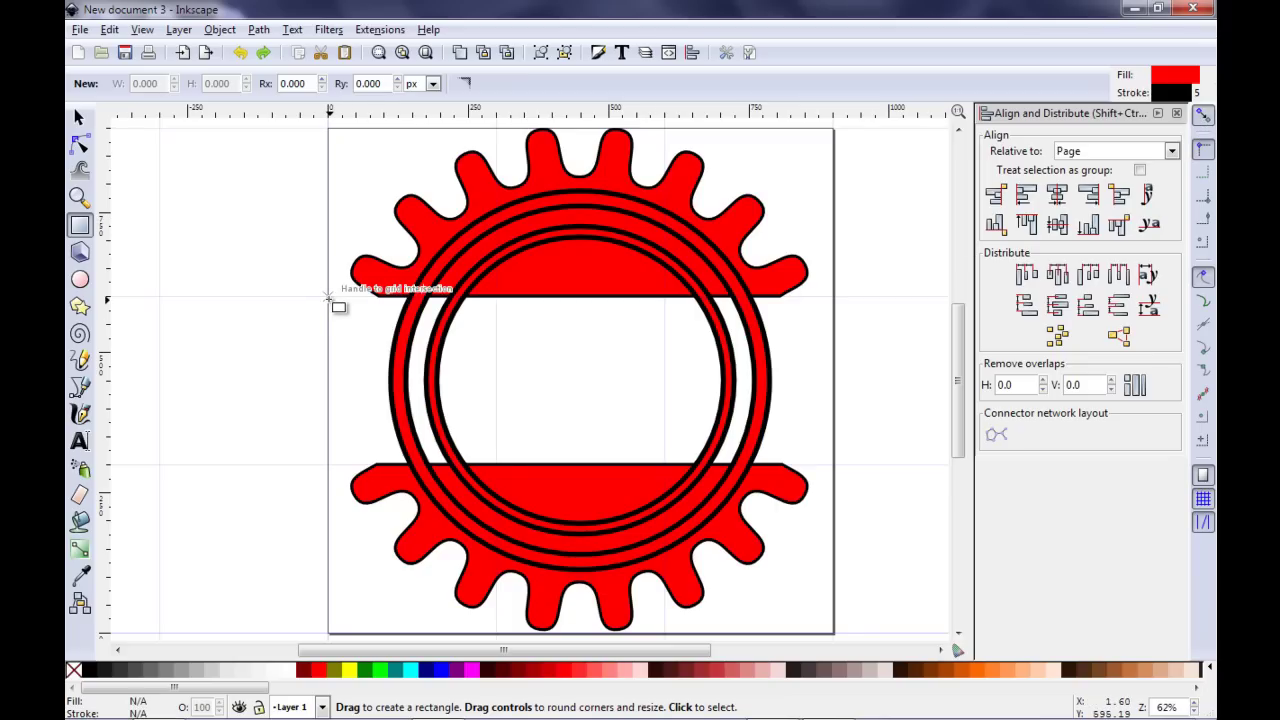
{"action": "left_click_drag", "start_coordinate": [329, 297], "coordinate": [833, 464]}
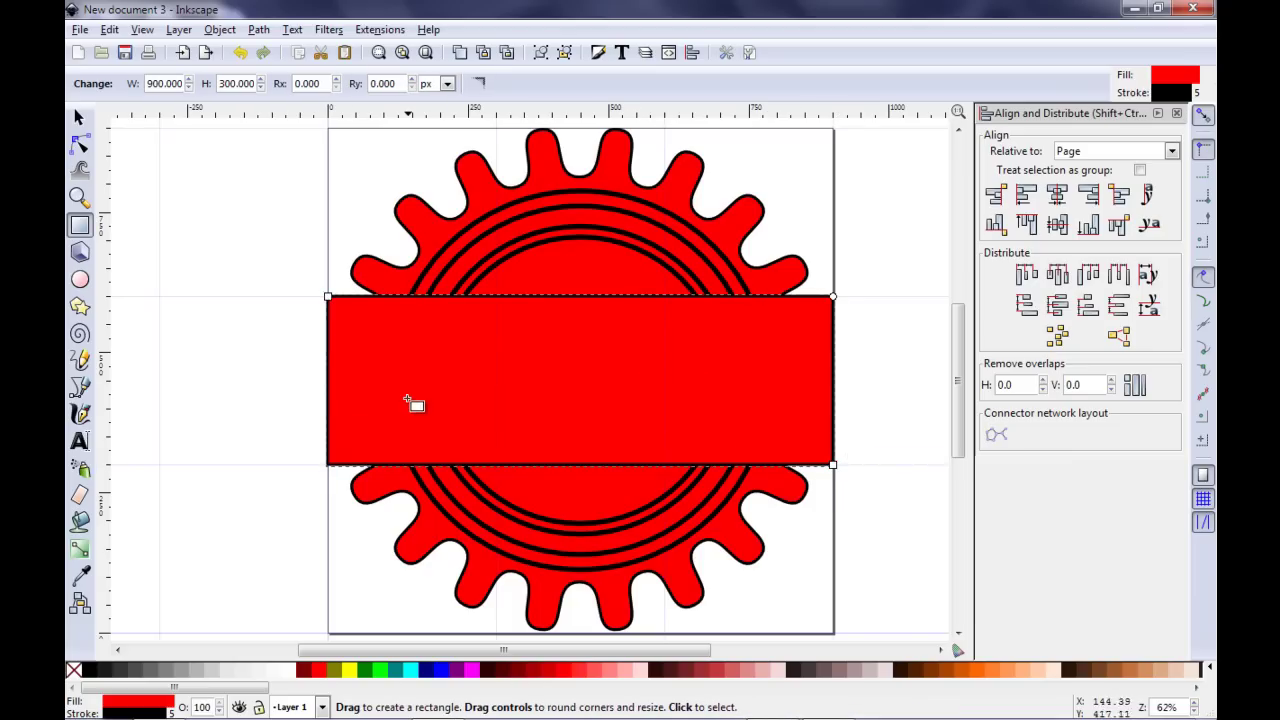
{"action": "left_click", "coordinate": [79, 117]}
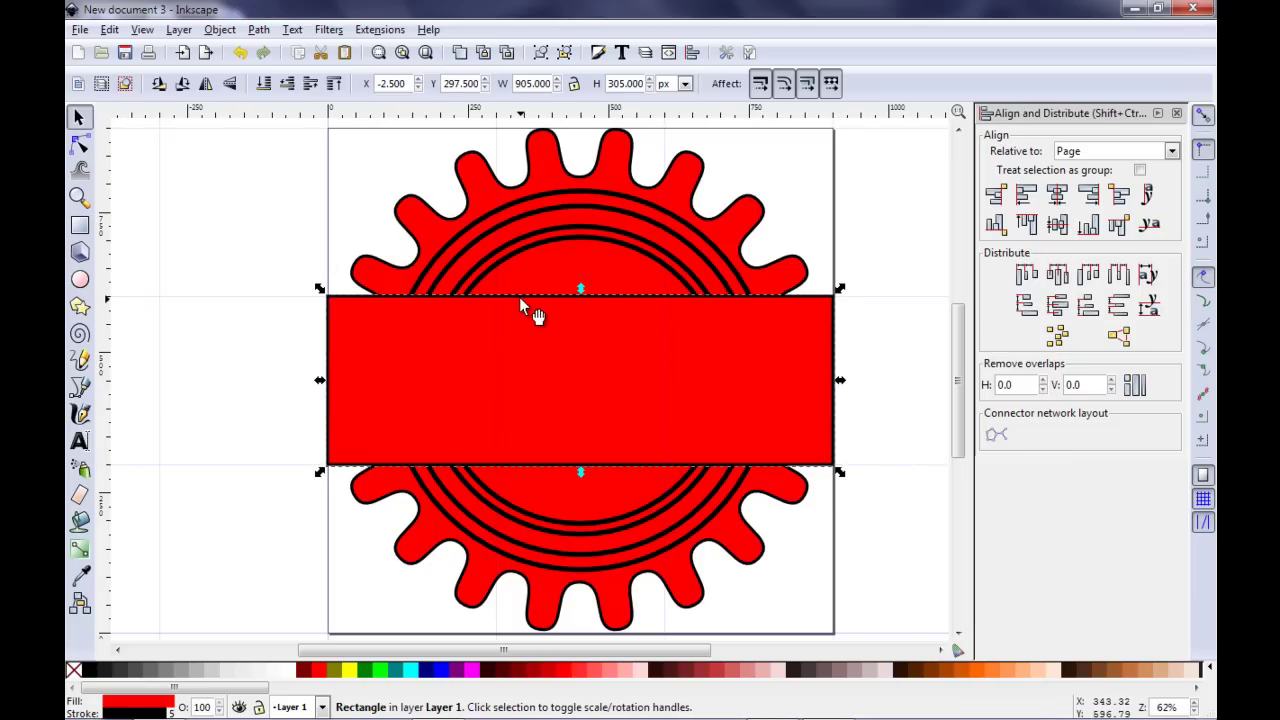
{"action": "key", "text": "shift"}
{"action": "left_click", "coordinate": [516, 257], "text": "shift"}
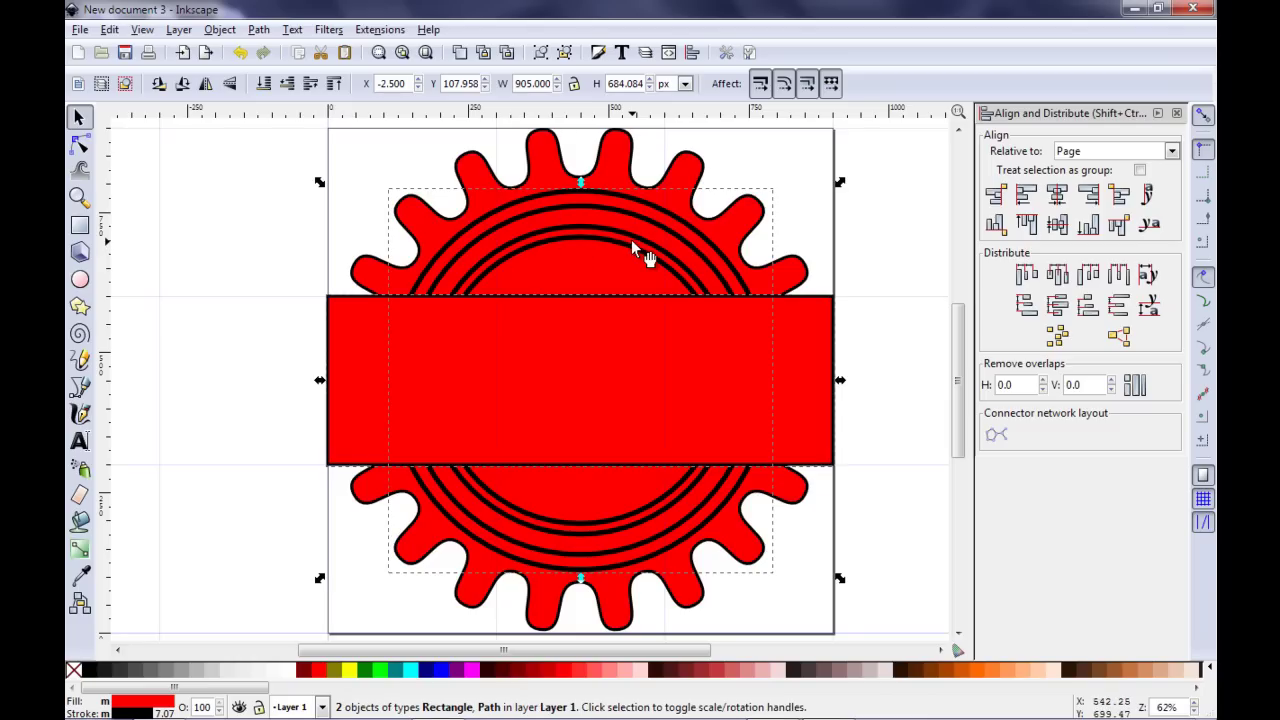
Subtract the band from the gear, then subtract the upper piece, giving a 59-node path with white rings
{"action": "left_click", "coordinate": [259, 30]}
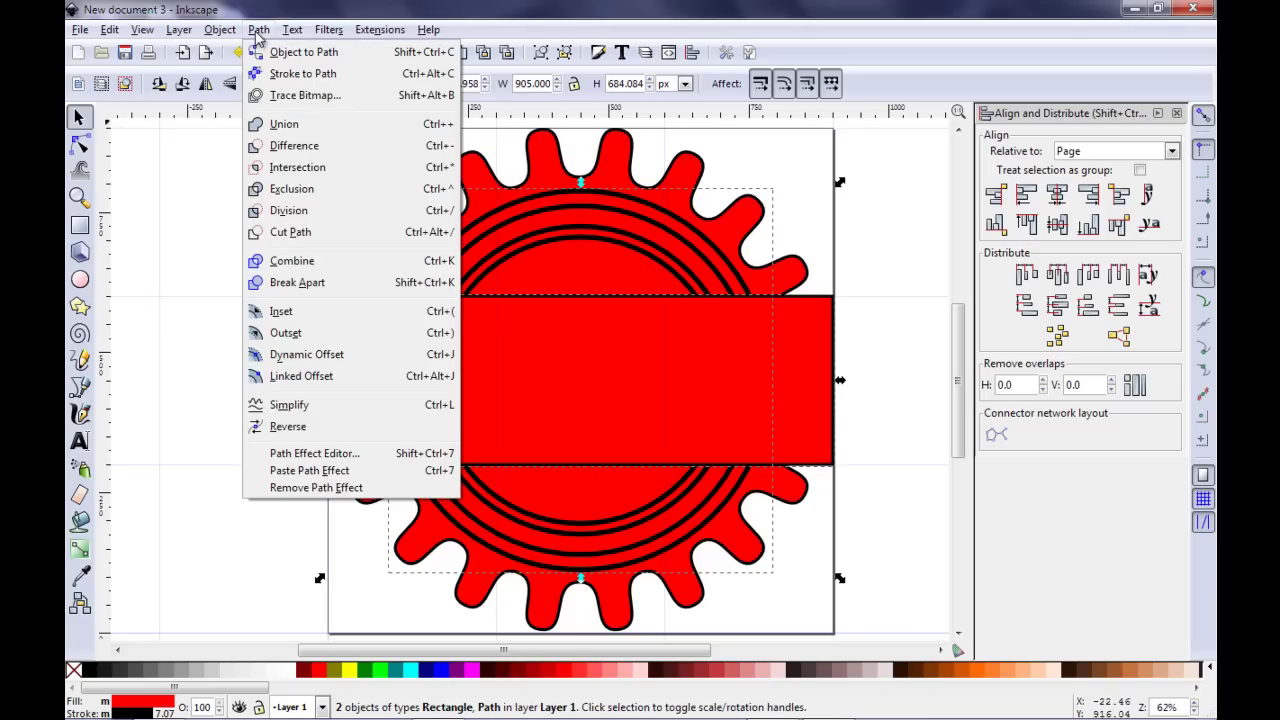
{"action": "left_click", "coordinate": [455, 146]}
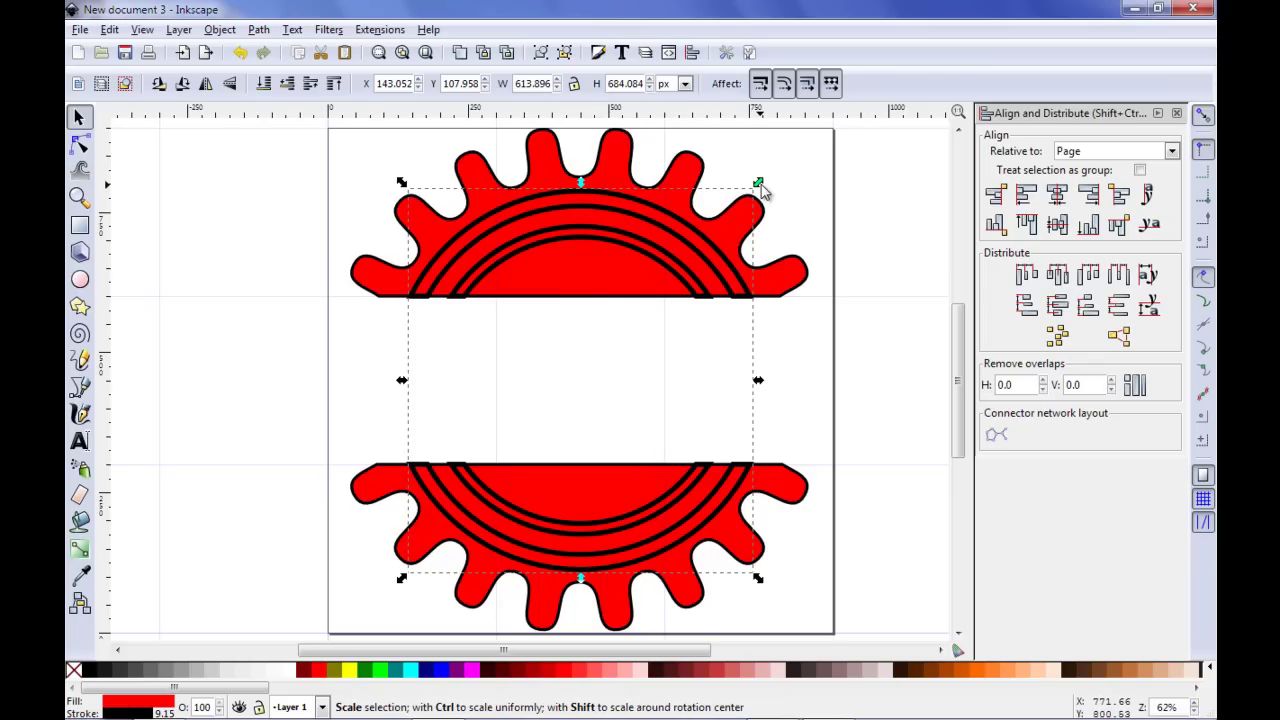
{"action": "left_click", "coordinate": [702, 178], "text": "shift"}
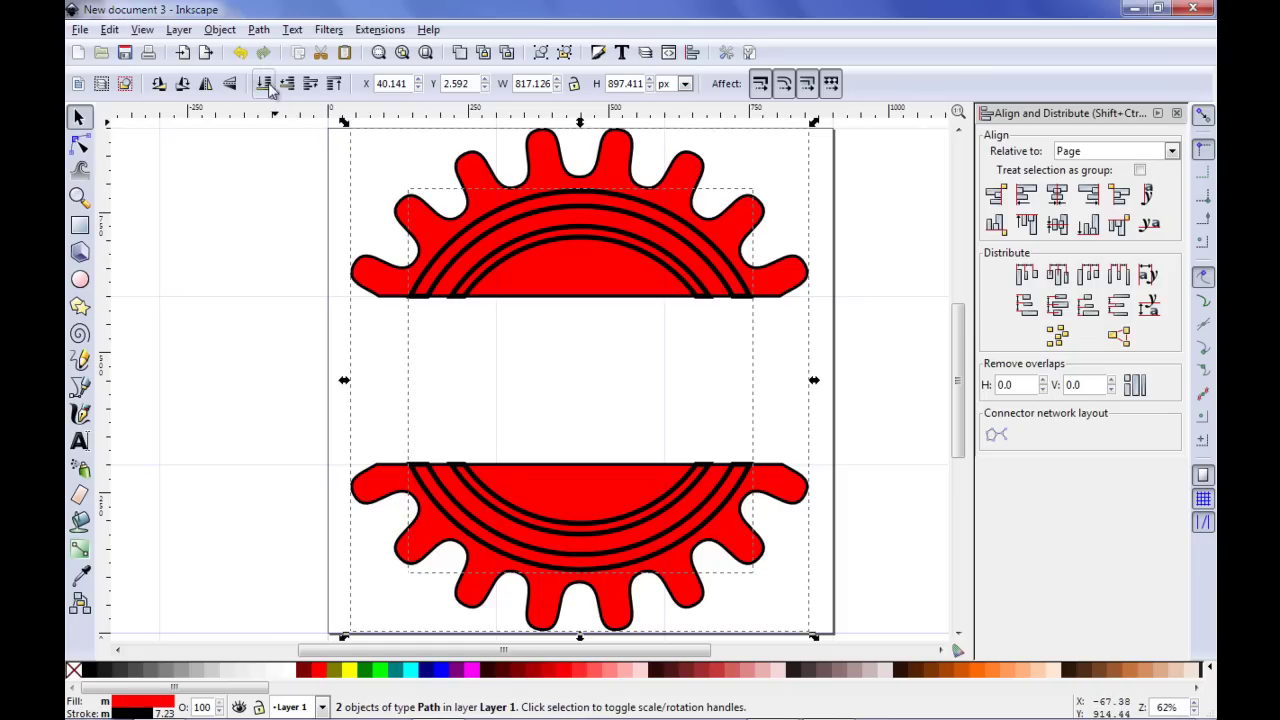
{"action": "left_click", "coordinate": [258, 30]}
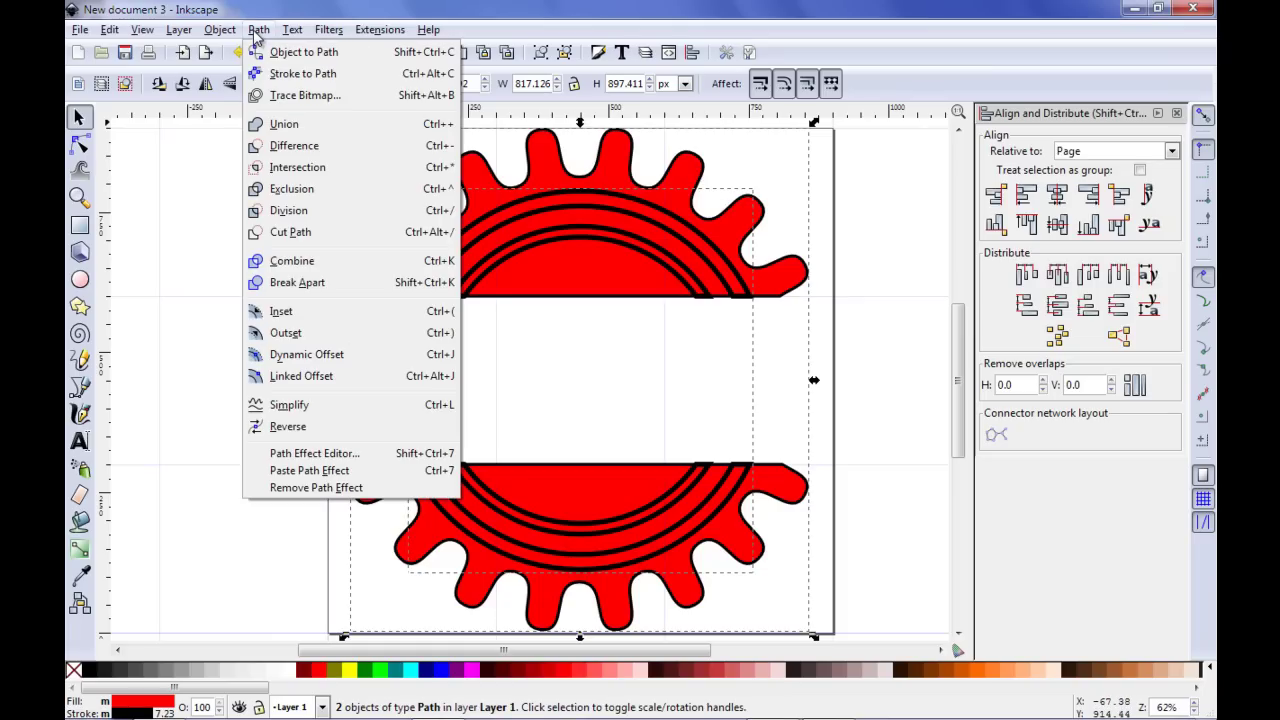
{"action": "left_click", "coordinate": [453, 148]}
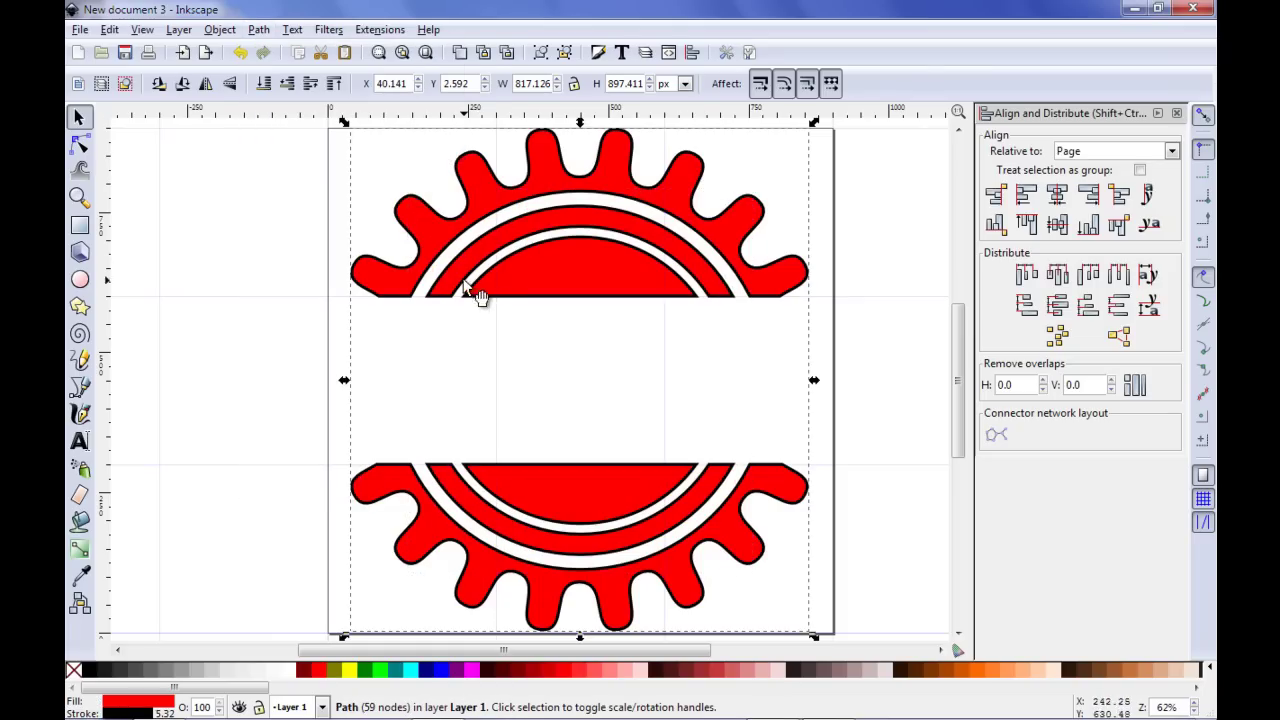
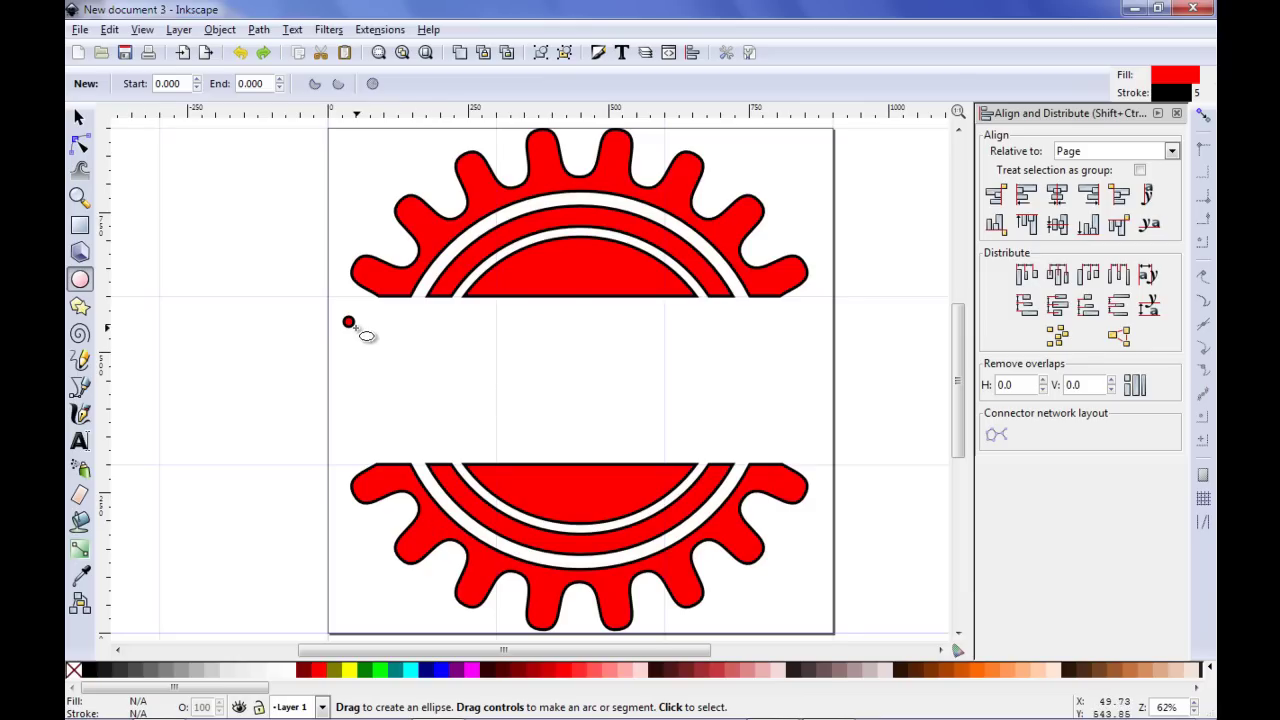
Turn on bounding-box snapping and snap the small red circle to the page centre
{"action": "left_click", "coordinate": [80, 117]}
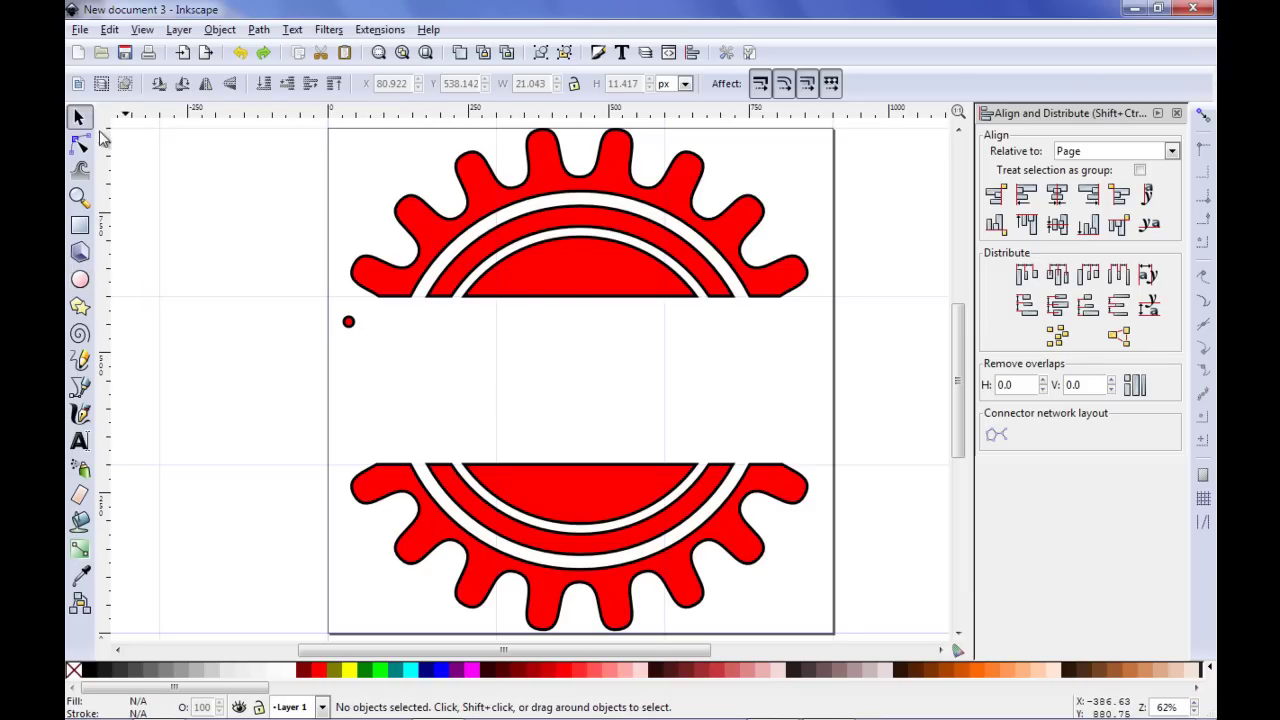
{"action": "left_click", "coordinate": [1204, 119]}
{"action": "left_click", "coordinate": [1207, 152]}
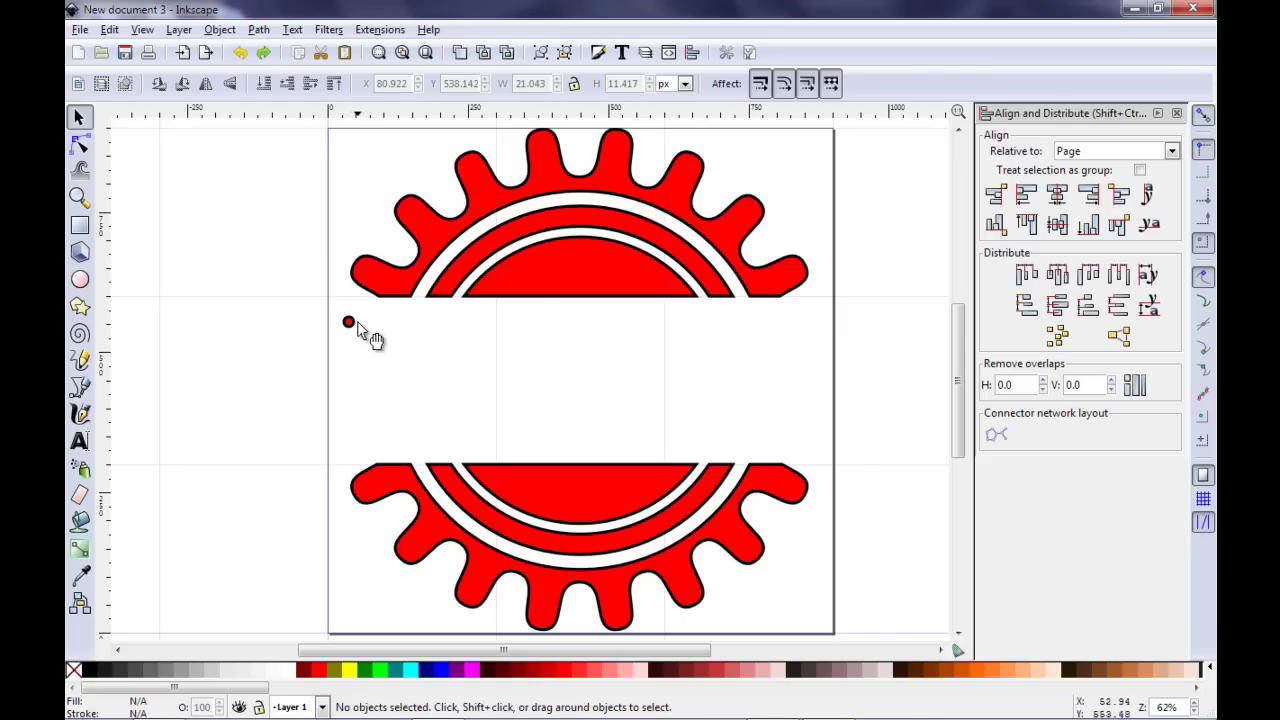
{"action": "left_click_drag", "start_coordinate": [360, 326], "coordinate": [598, 395]}
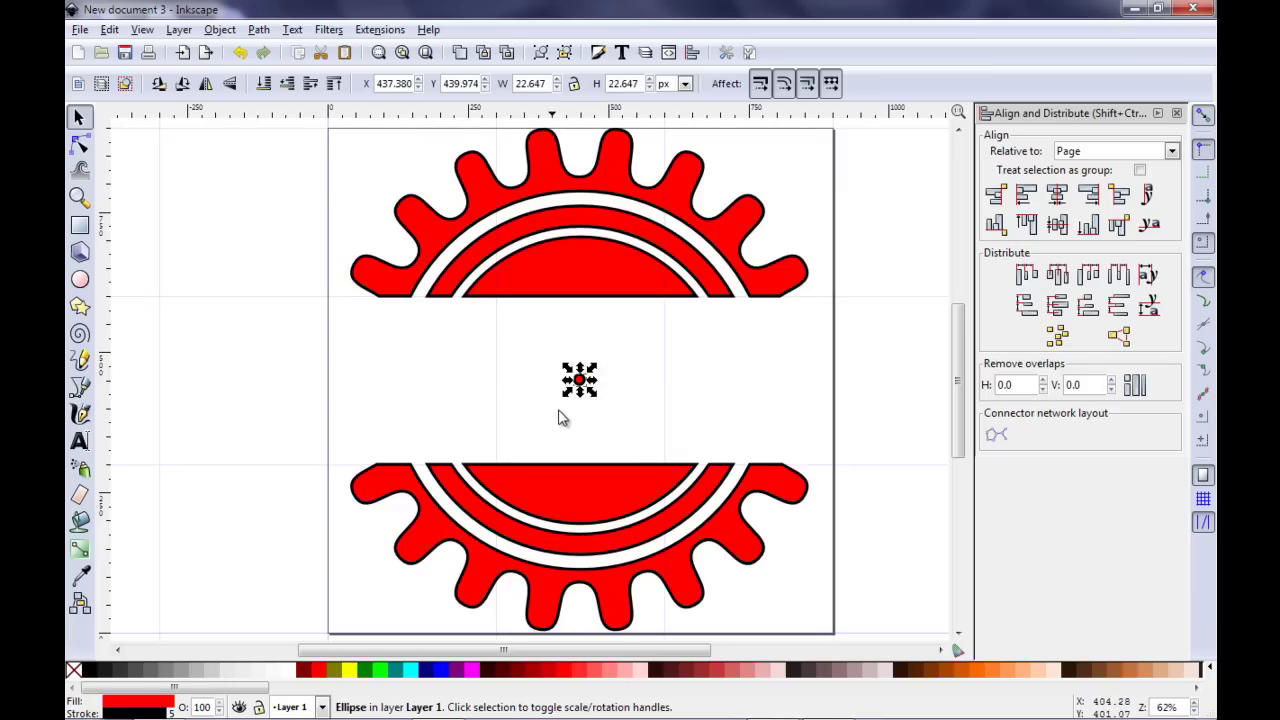
Clone the centred red circle and move the clone to the upper ring's left end
{"action": "key", "text": "alt"}
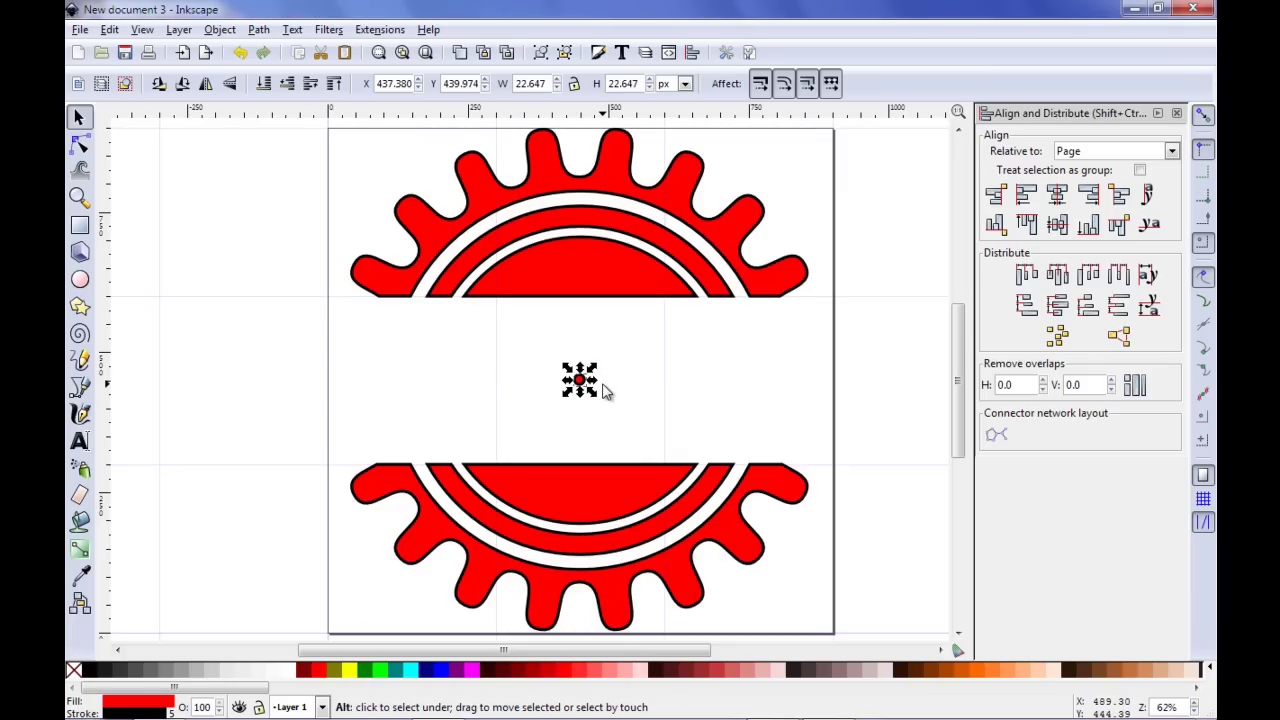
{"action": "key", "text": "alt+d"}
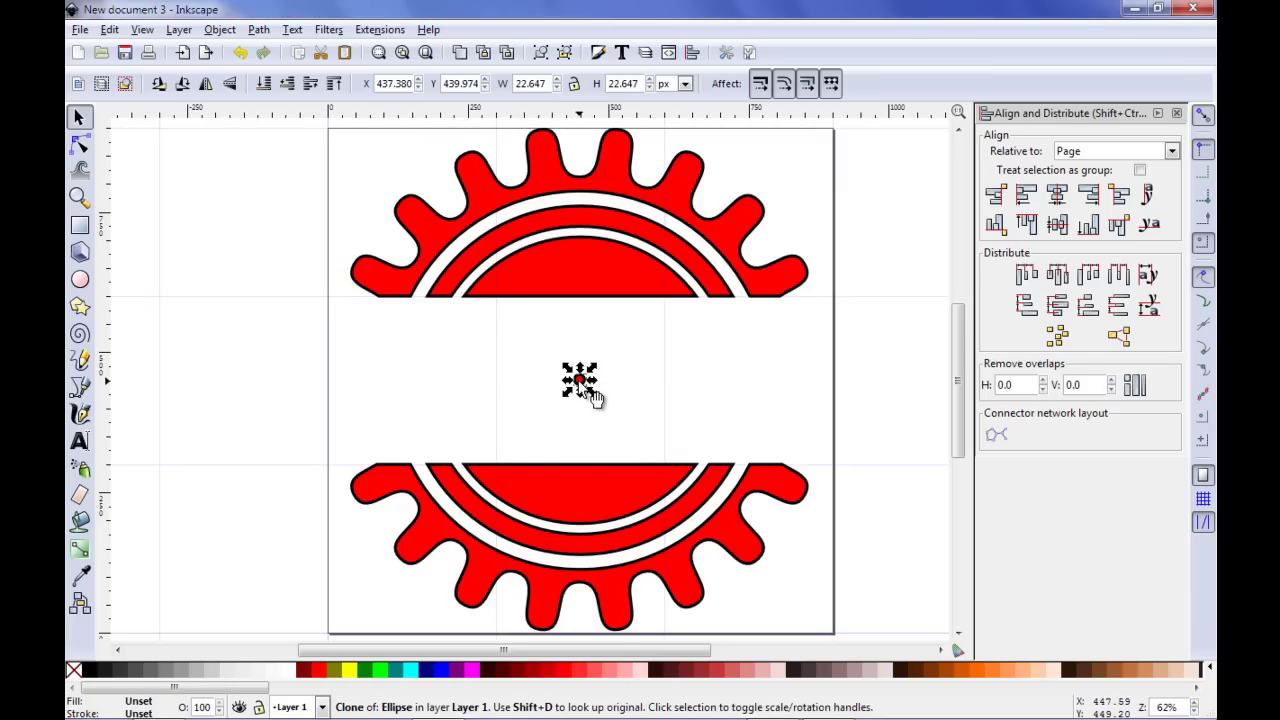
{"action": "mouse_move", "coordinate": [588, 392]}
{"action": "left_mouse_down"}
{"action": "mouse_move", "coordinate": [491, 357]}
{"action": "mouse_move", "coordinate": [422, 297]}
{"action": "left_mouse_up"}
{"action": "key", "text": "ctrl"}
Shrink the clone slightly and fit it into the white ring gap
{"action": "scroll", "coordinate": [444, 329], "scroll_direction": "up", "scroll_amount": 1}
{"action": "key", "text": "3"}
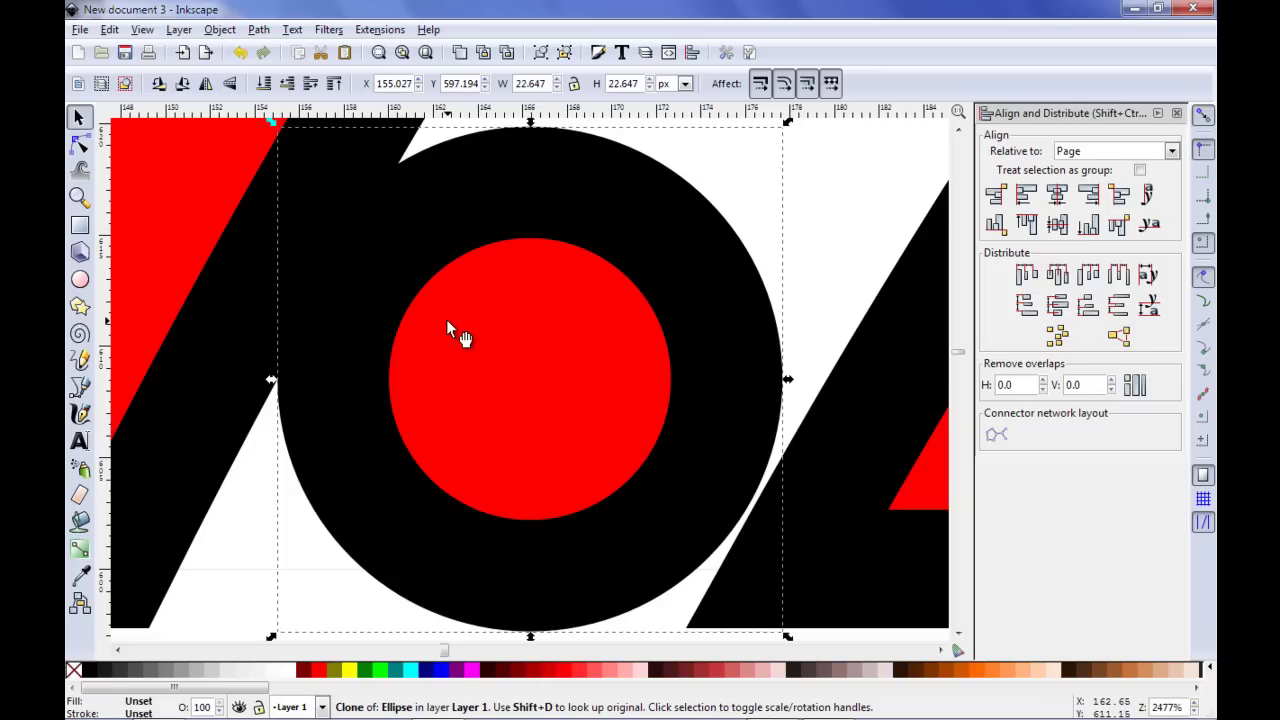
{"action": "key", "text": "ctrl"}
{"action": "scroll", "coordinate": [594, 292], "scroll_direction": "down", "scroll_amount": 1}
{"action": "left_click_drag", "start_coordinate": [731, 171], "coordinate": [702, 209]}
{"action": "left_click_drag", "start_coordinate": [555, 341], "coordinate": [540, 383]}
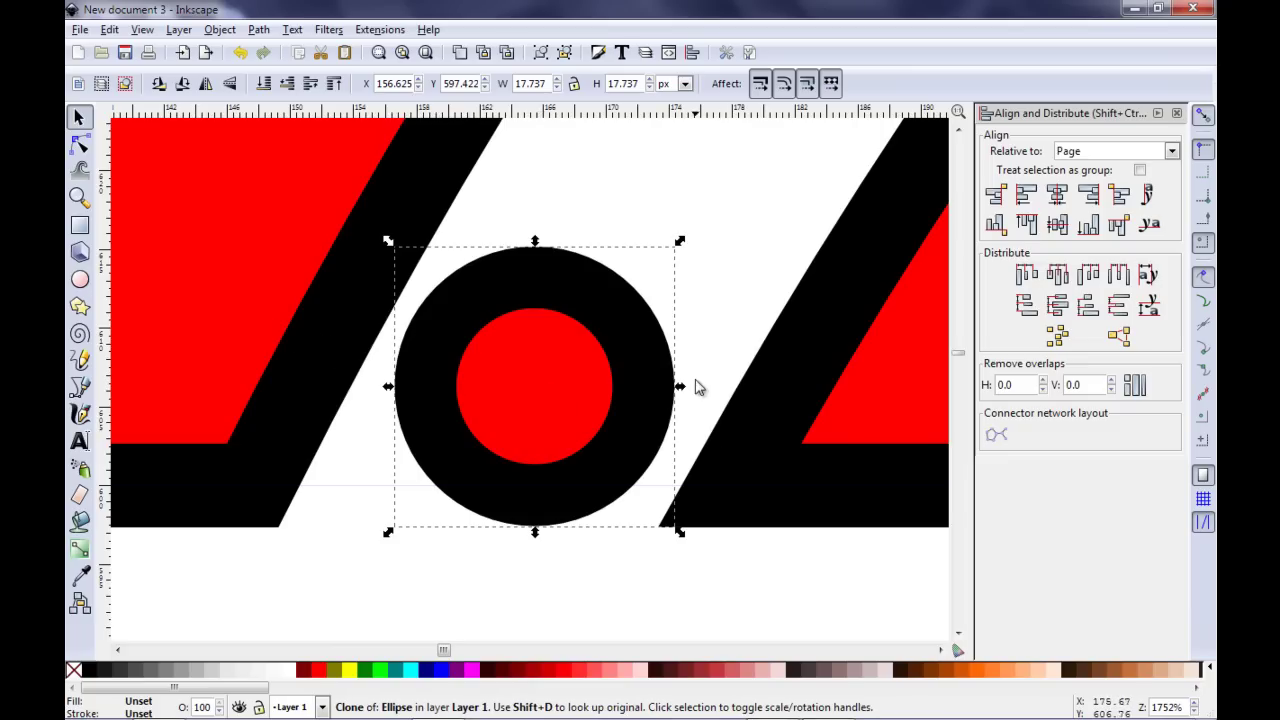
{"action": "scroll", "coordinate": [597, 571], "scroll_direction": "down", "scroll_amount": 2, "text": "ctrl"}
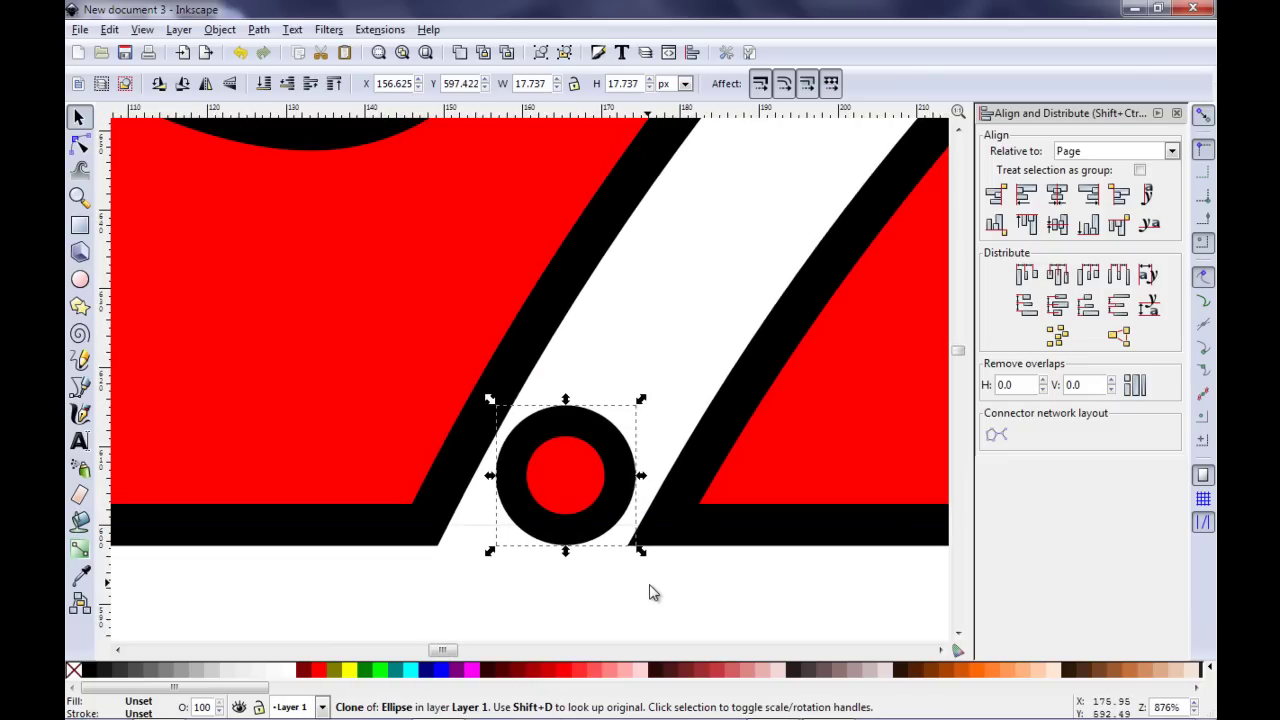
{"action": "key", "text": "5"}
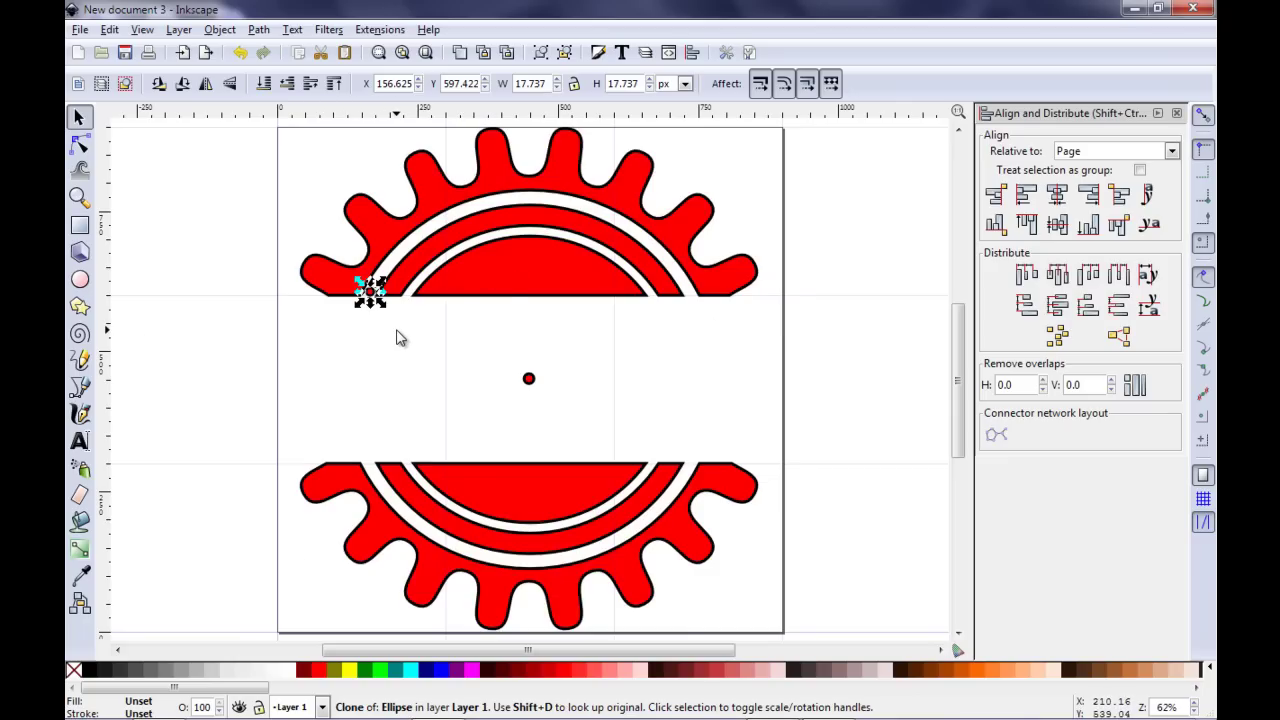
Put the clone's rotation centre on the central red circle and test-rotate the clone around it
{"action": "scroll", "coordinate": [390, 332], "scroll_direction": "up", "scroll_amount": 1}
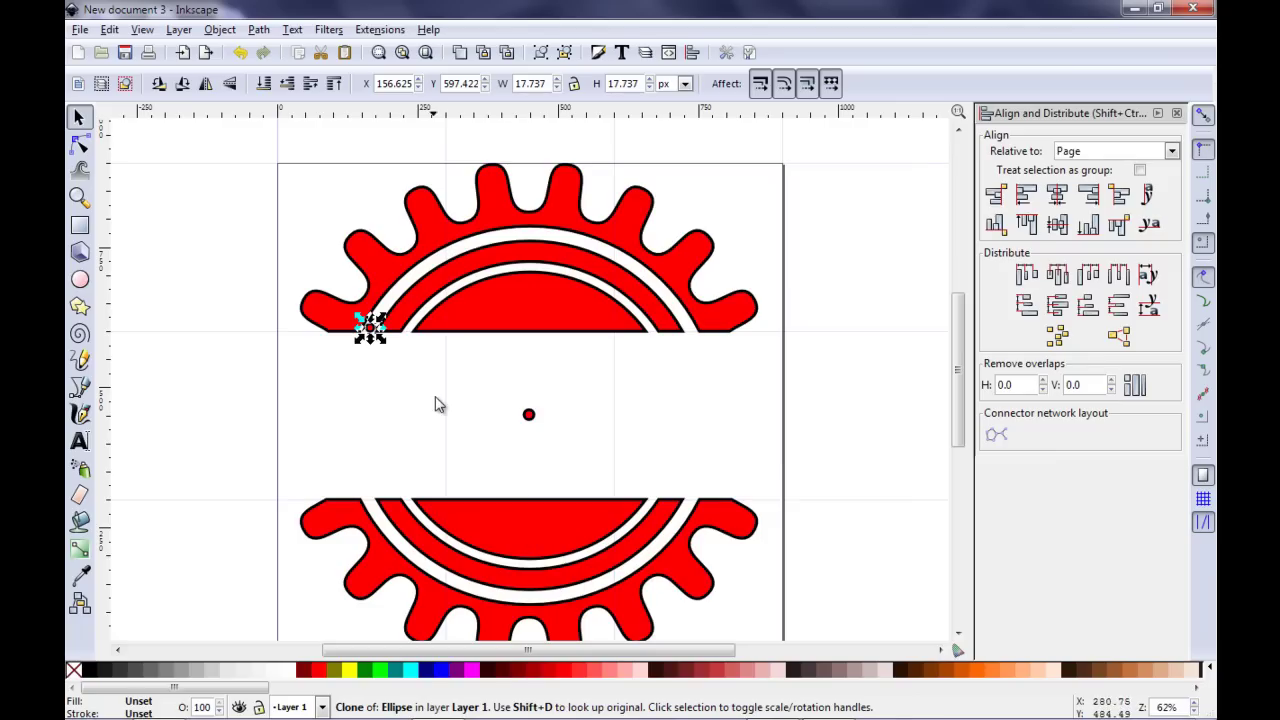
{"action": "scroll", "coordinate": [394, 361], "scroll_direction": "up", "scroll_amount": 2, "text": "ctrl"}
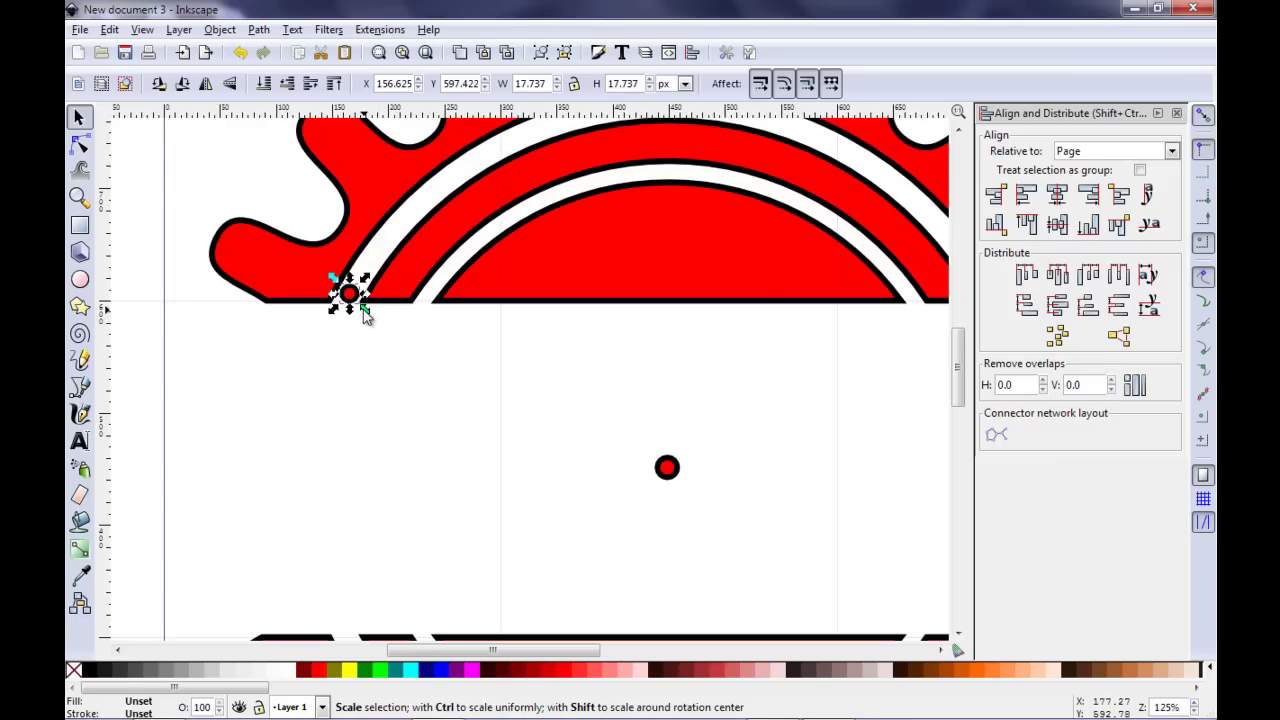
{"action": "left_click", "coordinate": [371, 316]}
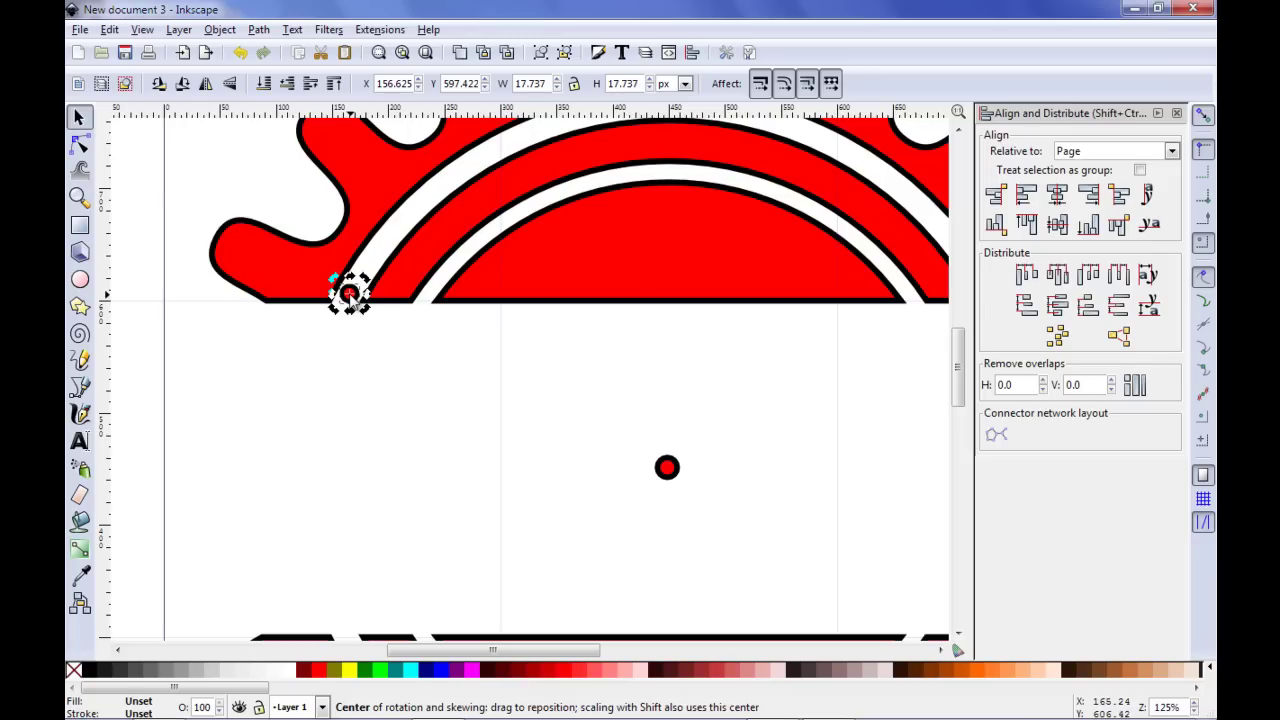
{"action": "left_click_drag", "start_coordinate": [349, 293], "coordinate": [668, 472]}
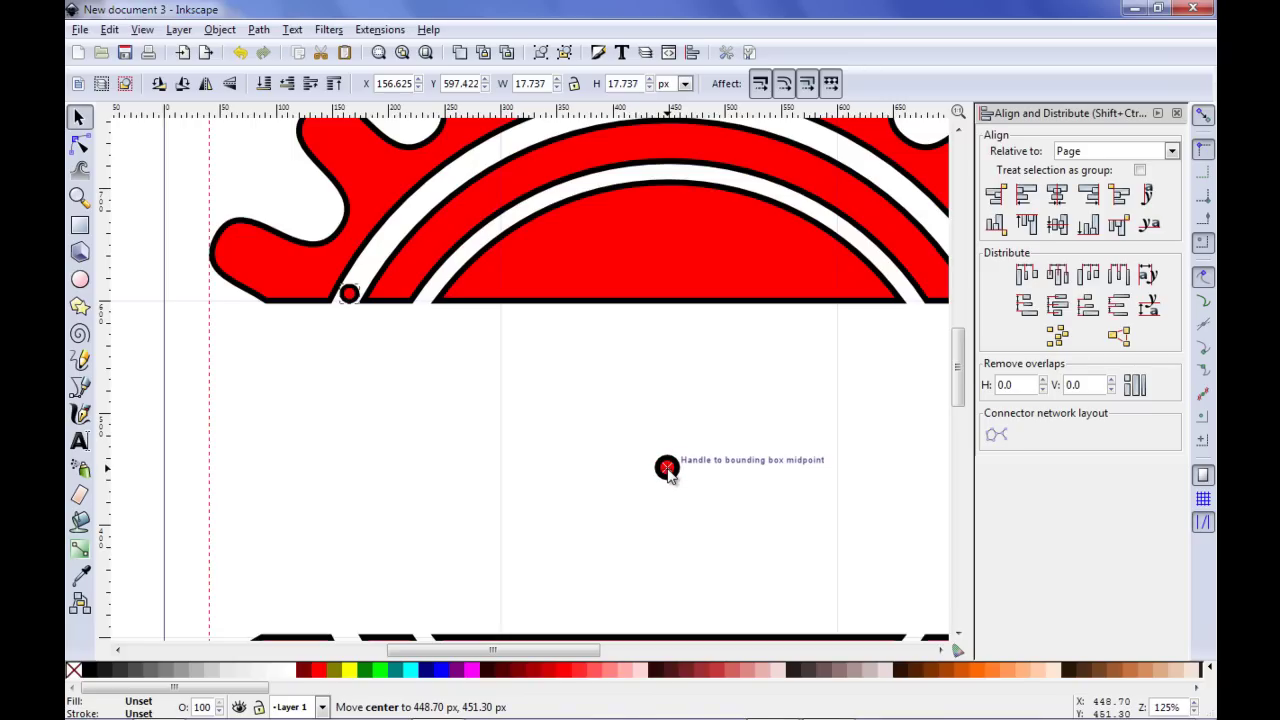
{"action": "left_click_drag", "start_coordinate": [668, 472], "coordinate": [668, 469]}
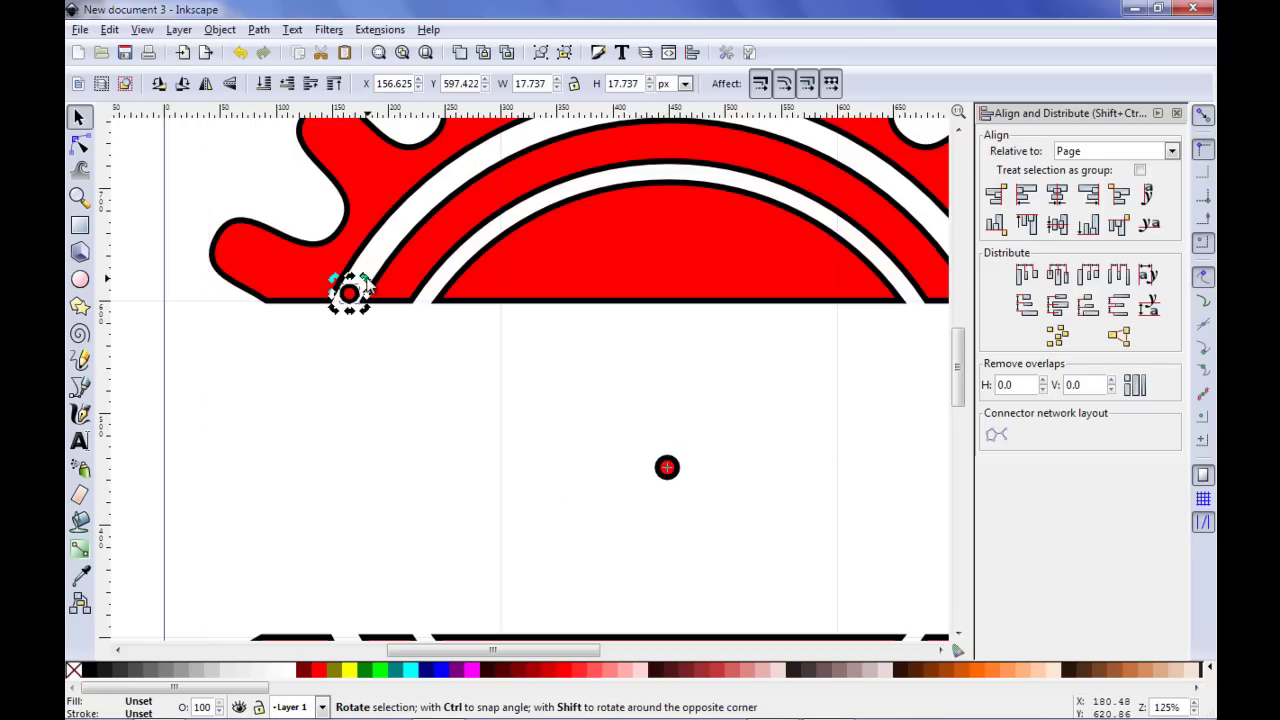
{"action": "mouse_move", "coordinate": [370, 282]}
{"action": "left_mouse_down"}
{"action": "mouse_move", "coordinate": [442, 230]}
{"action": "mouse_move", "coordinate": [517, 207]}
{"action": "mouse_move", "coordinate": [423, 294]}
{"action": "mouse_move", "coordinate": [418, 317]}
{"action": "mouse_move", "coordinate": [458, 266]}
{"action": "mouse_move", "coordinate": [525, 230]}
{"action": "mouse_move", "coordinate": [466, 267]}
{"action": "mouse_move", "coordinate": [426, 323]}
{"action": "mouse_move", "coordinate": [449, 286]}
{"action": "mouse_move", "coordinate": [462, 272]}
{"action": "mouse_move", "coordinate": [437, 331]}
{"action": "left_mouse_up"}
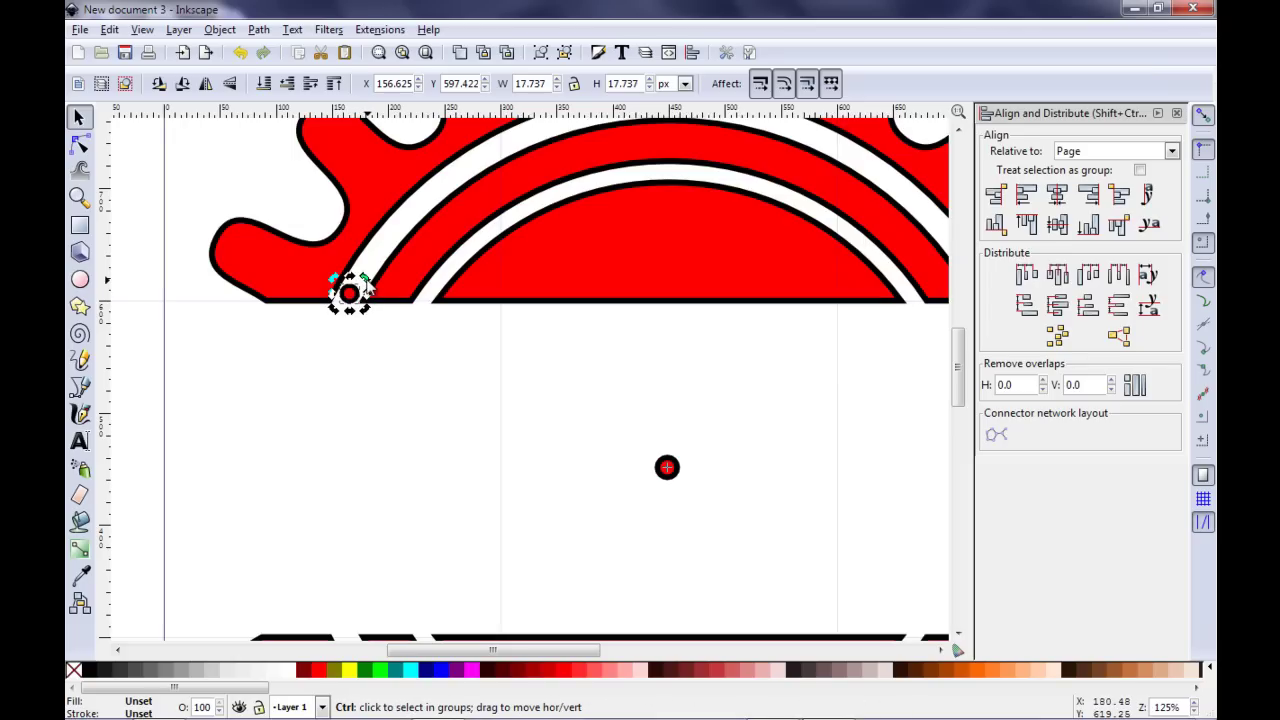
{"action": "mouse_move", "coordinate": [372, 280]}
{"action": "left_mouse_down"}
{"action": "mouse_move", "coordinate": [395, 255]}
{"action": "mouse_move", "coordinate": [371, 297]}
{"action": "left_mouse_up"}
Place dot copies in 15° steps along the upper gear's white ring
{"action": "left_click", "coordinate": [349, 293]}
{"action": "left_click_drag", "start_coordinate": [366, 279], "coordinate": [419, 225]}
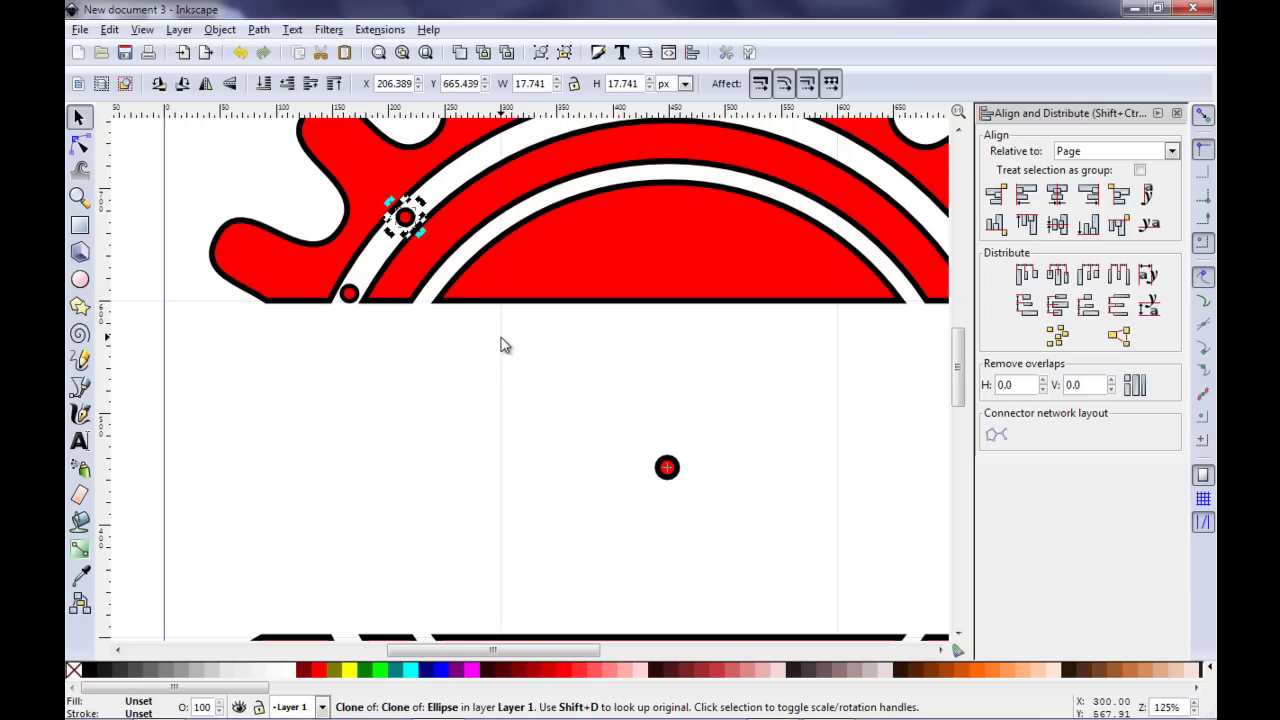
{"action": "scroll", "coordinate": [465, 400], "scroll_direction": "up", "scroll_amount": 3}
{"action": "scroll", "coordinate": [465, 400], "scroll_direction": "right", "scroll_amount": 2}
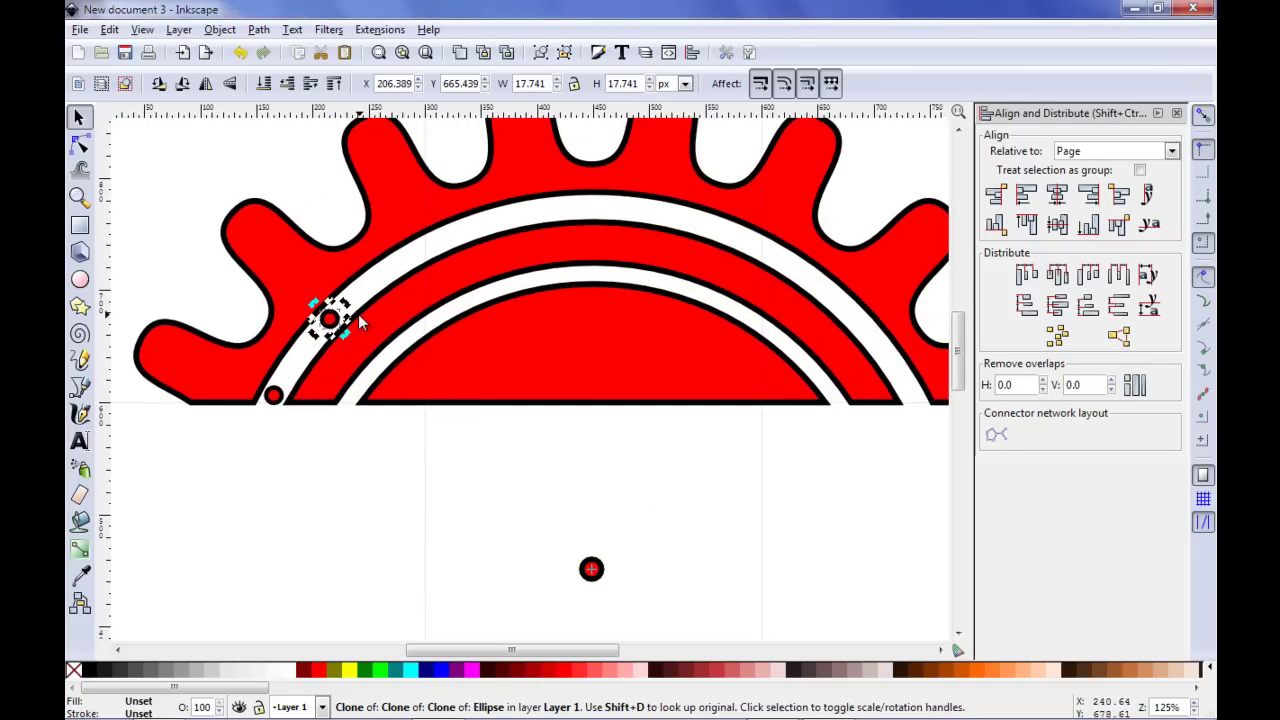
{"action": "mouse_move", "coordinate": [345, 304]}
{"action": "left_mouse_down"}
{"action": "mouse_move", "coordinate": [533, 213]}
{"action": "mouse_move", "coordinate": [655, 225]}
{"action": "mouse_move", "coordinate": [613, 200]}
{"action": "mouse_move", "coordinate": [690, 222]}
{"action": "left_mouse_up"}
{"action": "key", "text": "alt+d"}
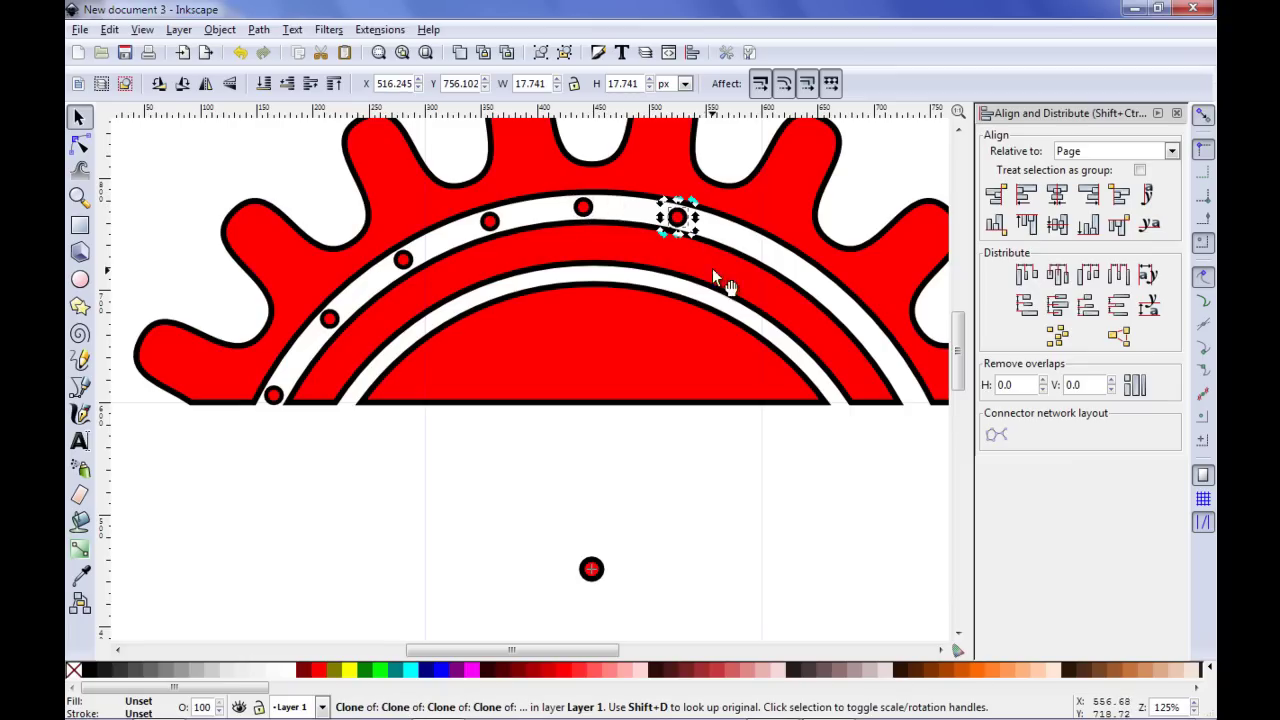
{"action": "mouse_move", "coordinate": [697, 205]}
{"action": "left_mouse_down"}
{"action": "mouse_move", "coordinate": [720, 238]}
{"action": "mouse_move", "coordinate": [768, 262]}
{"action": "left_mouse_up"}
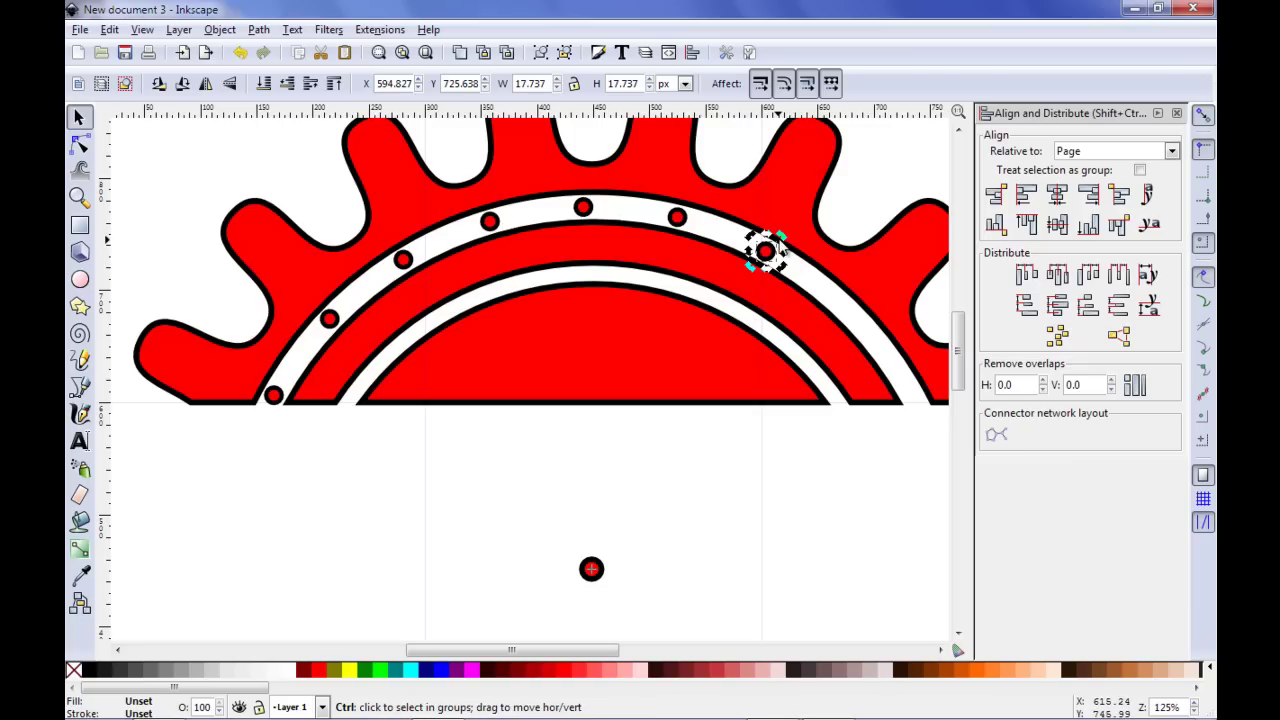
{"action": "mouse_move", "coordinate": [782, 240]}
{"action": "left_mouse_down"}
{"action": "mouse_move", "coordinate": [856, 293]}
{"action": "mouse_move", "coordinate": [905, 378]}
{"action": "mouse_move", "coordinate": [880, 358]}
{"action": "mouse_move", "coordinate": [793, 472]}
{"action": "left_mouse_up"}
Continue duplicating and rotating dots down onto the lower ring's right side
{"action": "key", "text": "ctrl+d"}
{"action": "scroll", "coordinate": [793, 472], "scroll_direction": "down", "scroll_amount": 2}
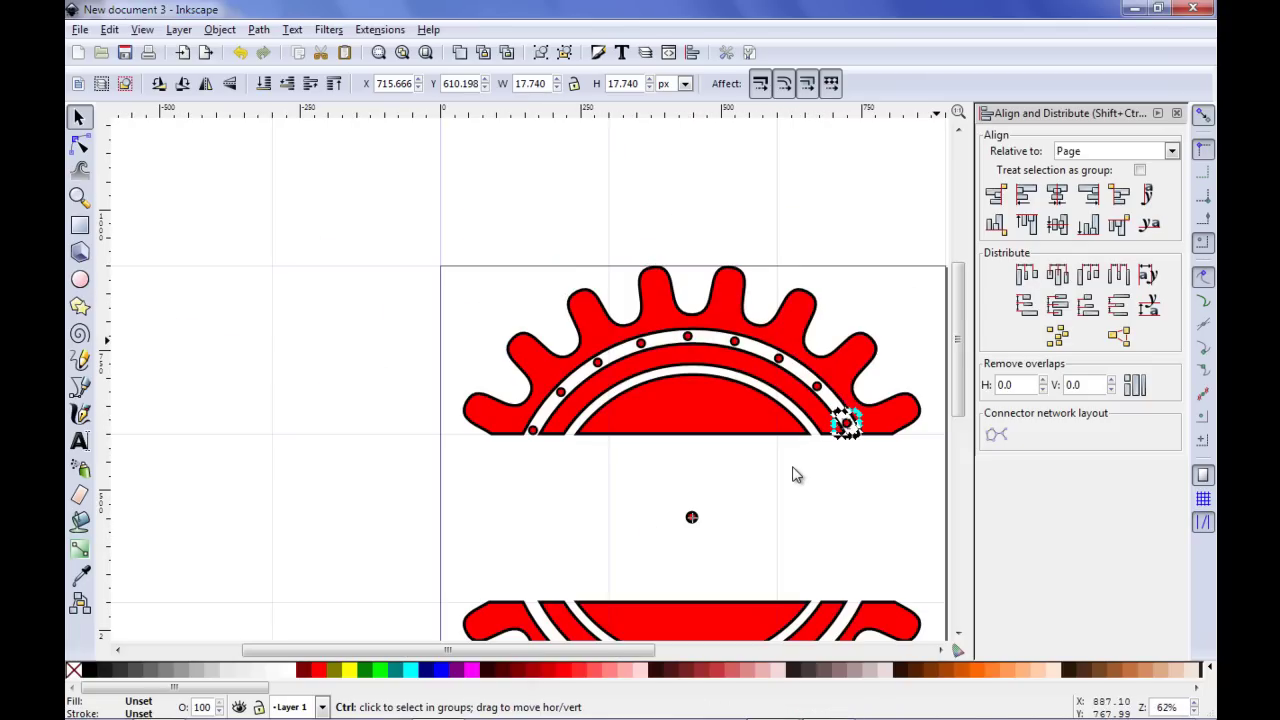
{"action": "left_click_drag", "start_coordinate": [759, 444], "coordinate": [775, 485]}
{"action": "key", "text": "5"}
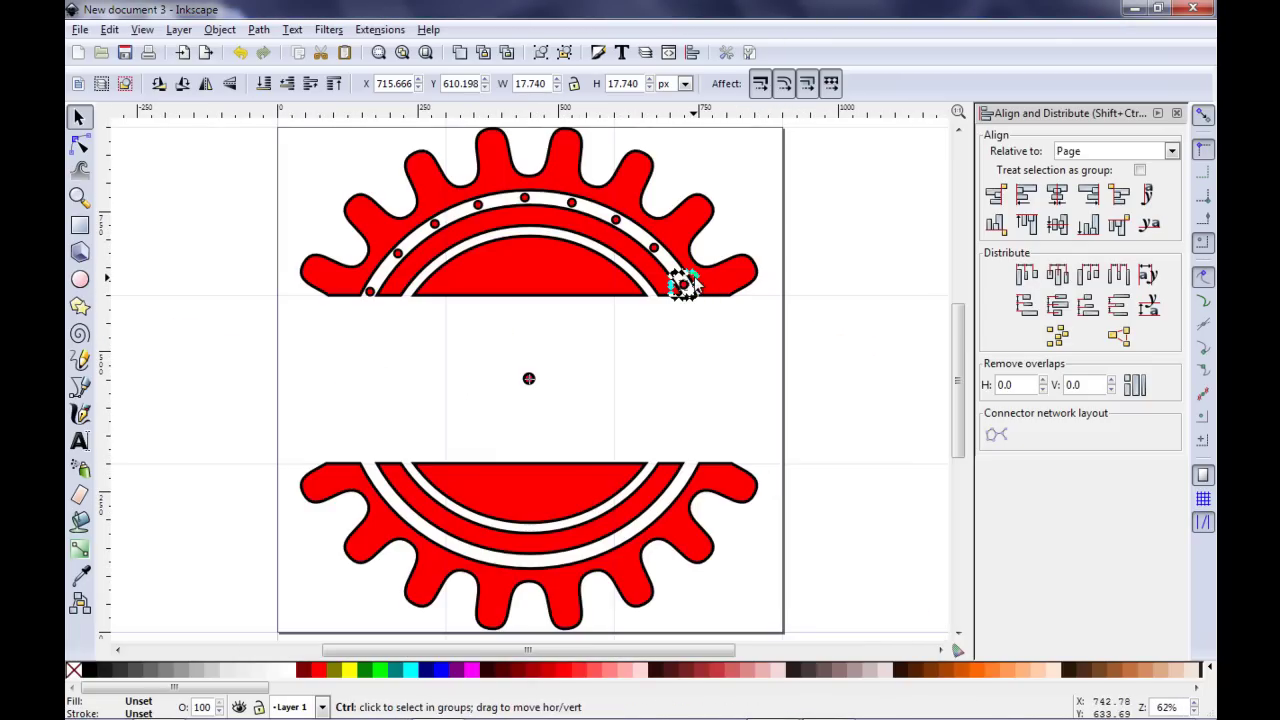
{"action": "mouse_move", "coordinate": [692, 282]}
{"action": "left_mouse_down"}
{"action": "mouse_move", "coordinate": [720, 340]}
{"action": "mouse_move", "coordinate": [726, 403]}
{"action": "mouse_move", "coordinate": [691, 494]}
{"action": "mouse_move", "coordinate": [697, 515]}
{"action": "mouse_move", "coordinate": [598, 549]}
{"action": "left_mouse_up"}
{"action": "key", "text": "ctrl+d"}
{"action": "key", "text": "ctrl+d"}
{"action": "key", "text": "alt+d"}
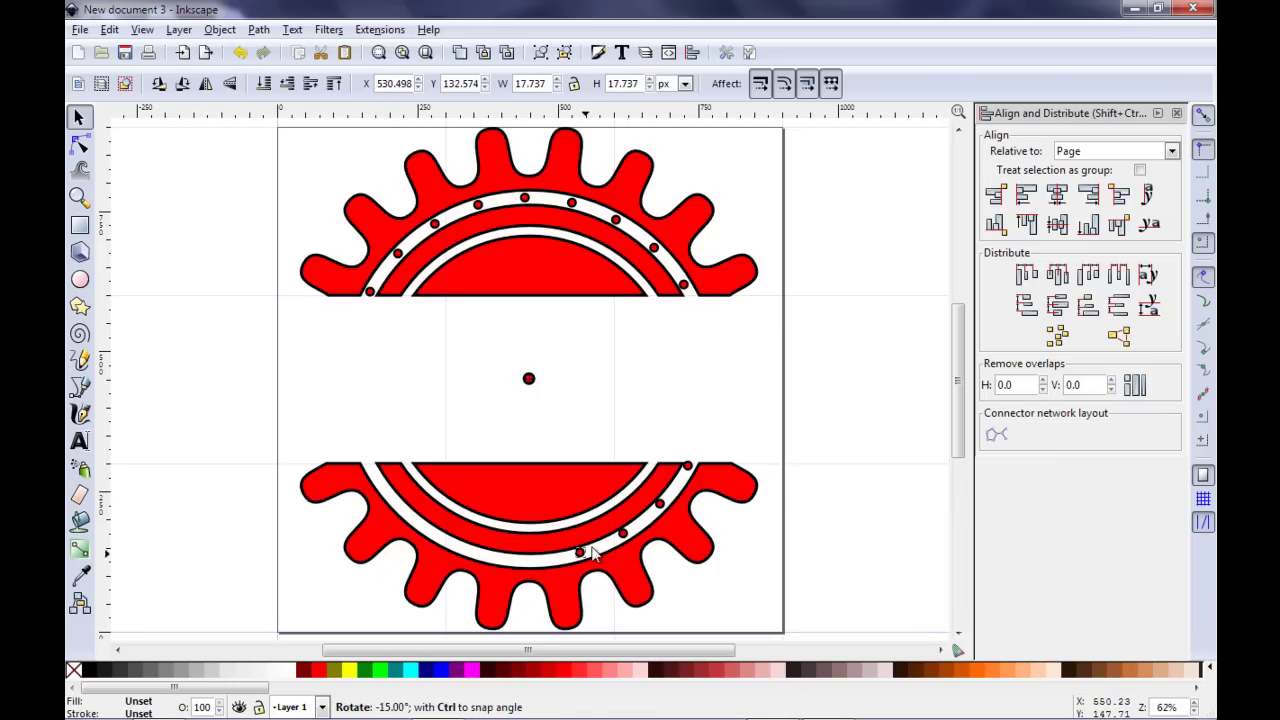
Finish the dot clones around the lower ring and delete the central red circle
{"action": "mouse_move", "coordinate": [596, 542]}
{"action": "left_mouse_down"}
{"action": "mouse_move", "coordinate": [497, 560]}
{"action": "mouse_move", "coordinate": [520, 567]}
{"action": "mouse_move", "coordinate": [426, 528]}
{"action": "mouse_move", "coordinate": [375, 472]}
{"action": "left_mouse_up"}
{"action": "key", "text": "alt+d"}
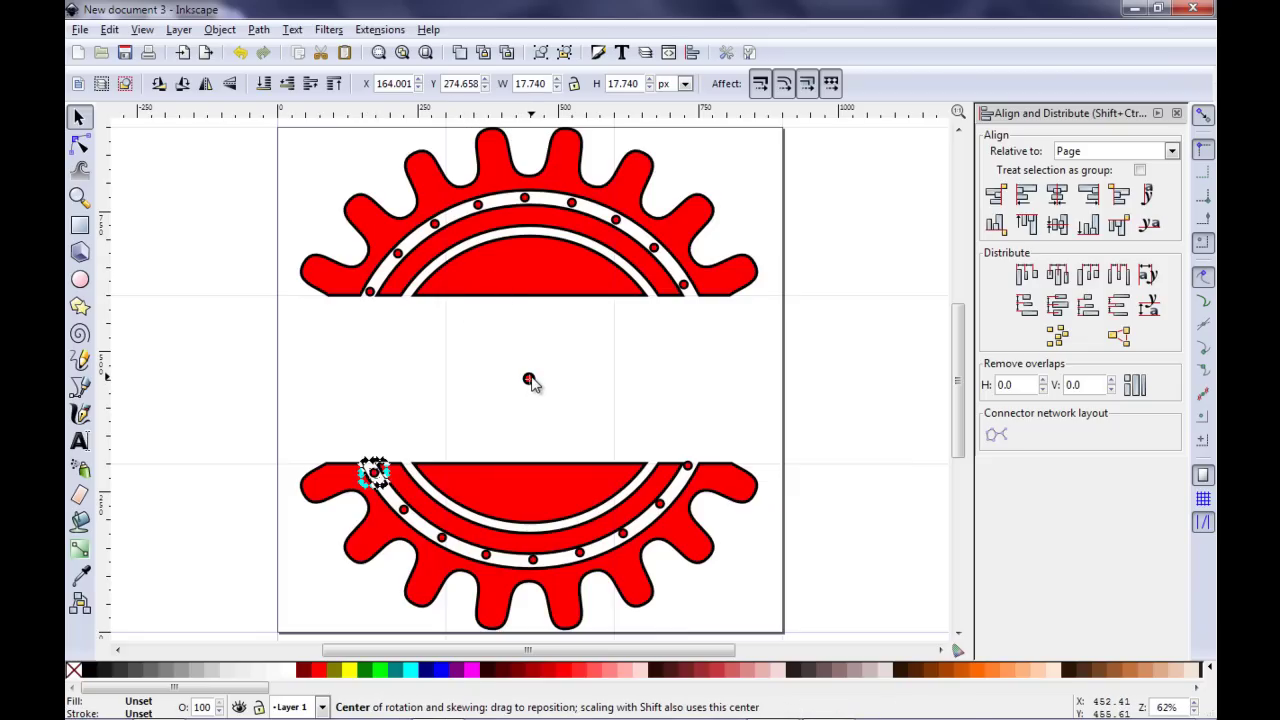
{"action": "scroll", "coordinate": [527, 396], "scroll_direction": "up", "scroll_amount": 1}
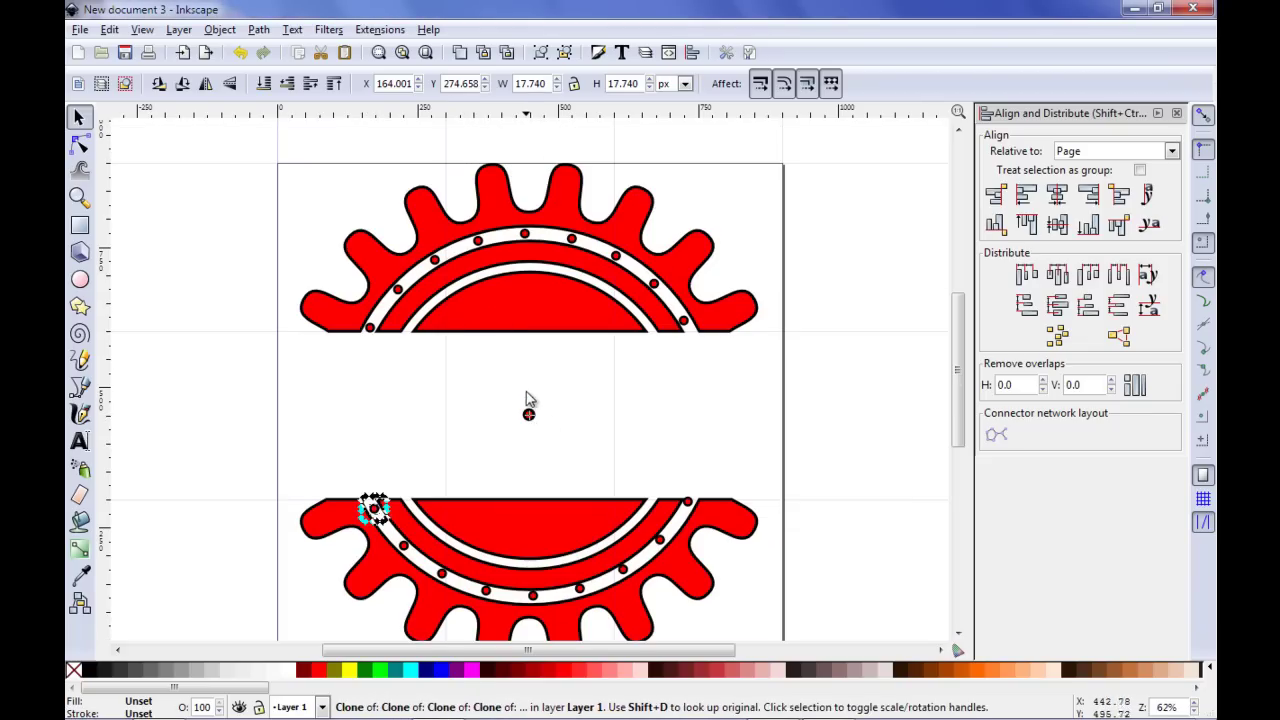
{"action": "left_click", "coordinate": [529, 414]}
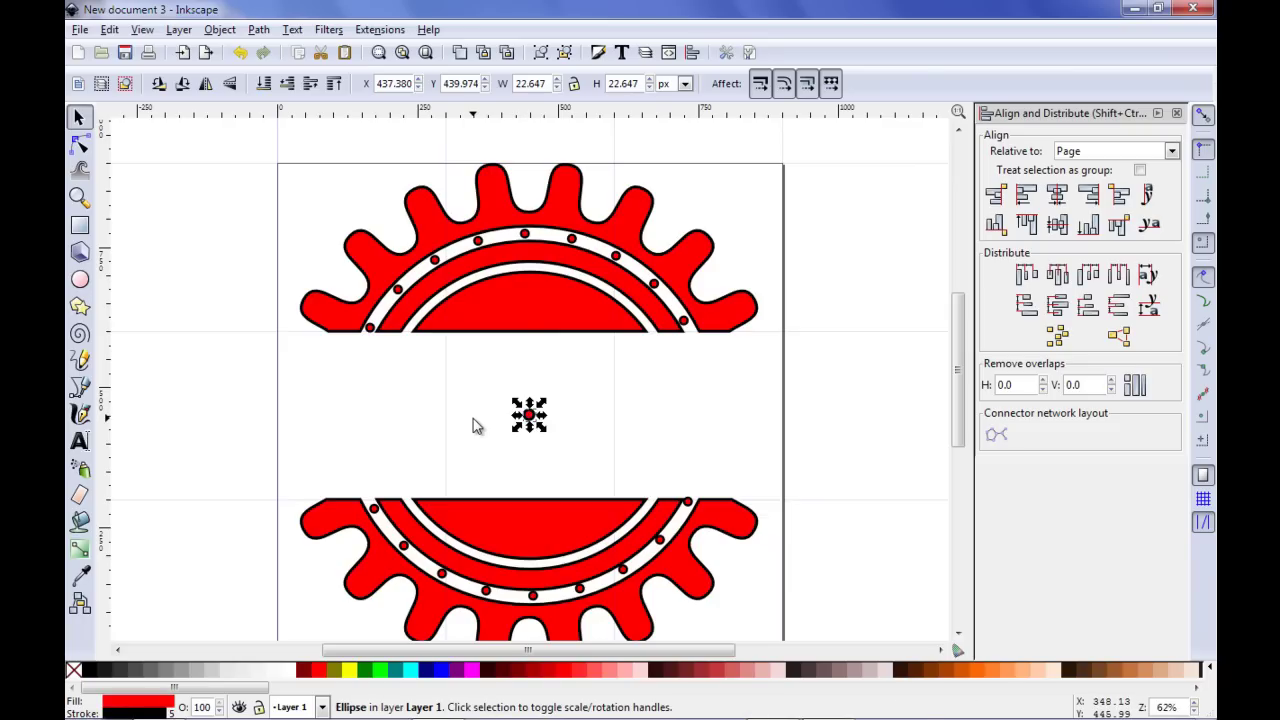
{"action": "key", "text": "Delete"}
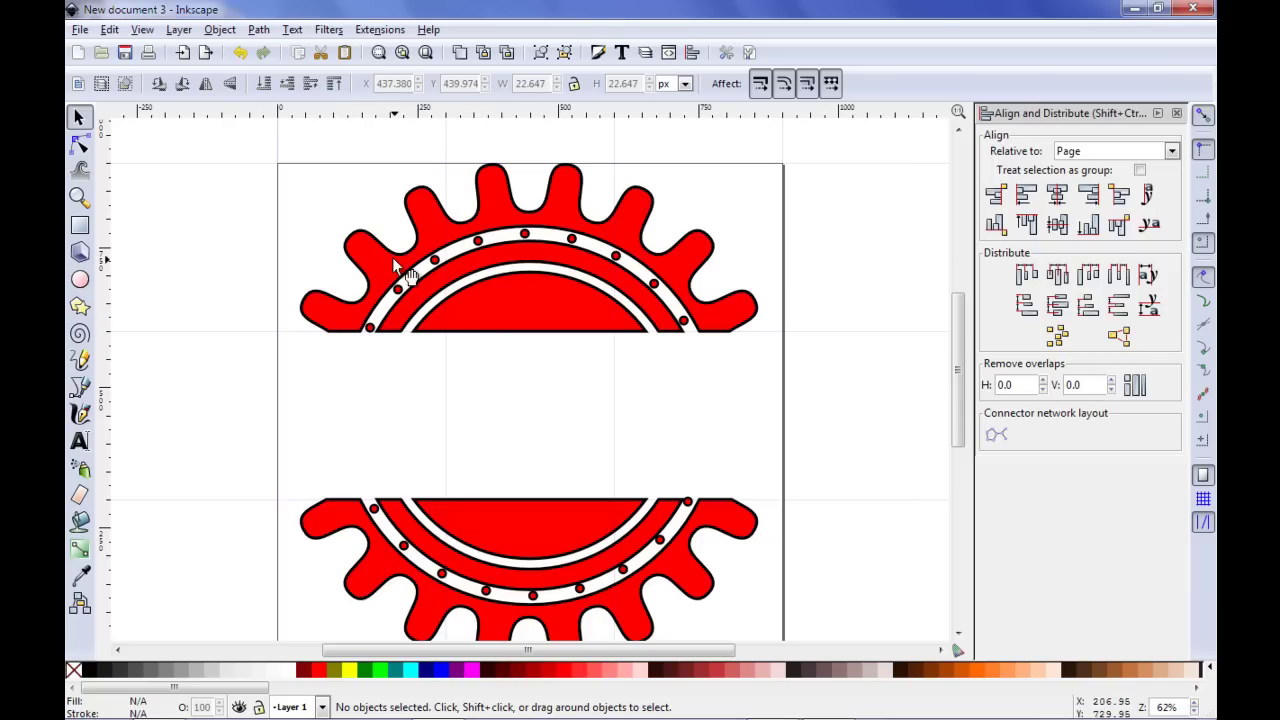
Label the gear path 'GEr' and lock it in Object Properties
{"action": "mouse_move", "coordinate": [358, 293]}
{"action": "left_mouse_down"}
{"action": "mouse_move", "coordinate": [333, 262]}
{"action": "mouse_move", "coordinate": [343, 284]}
{"action": "left_mouse_up"}
{"action": "key", "text": "ctrl+z"}
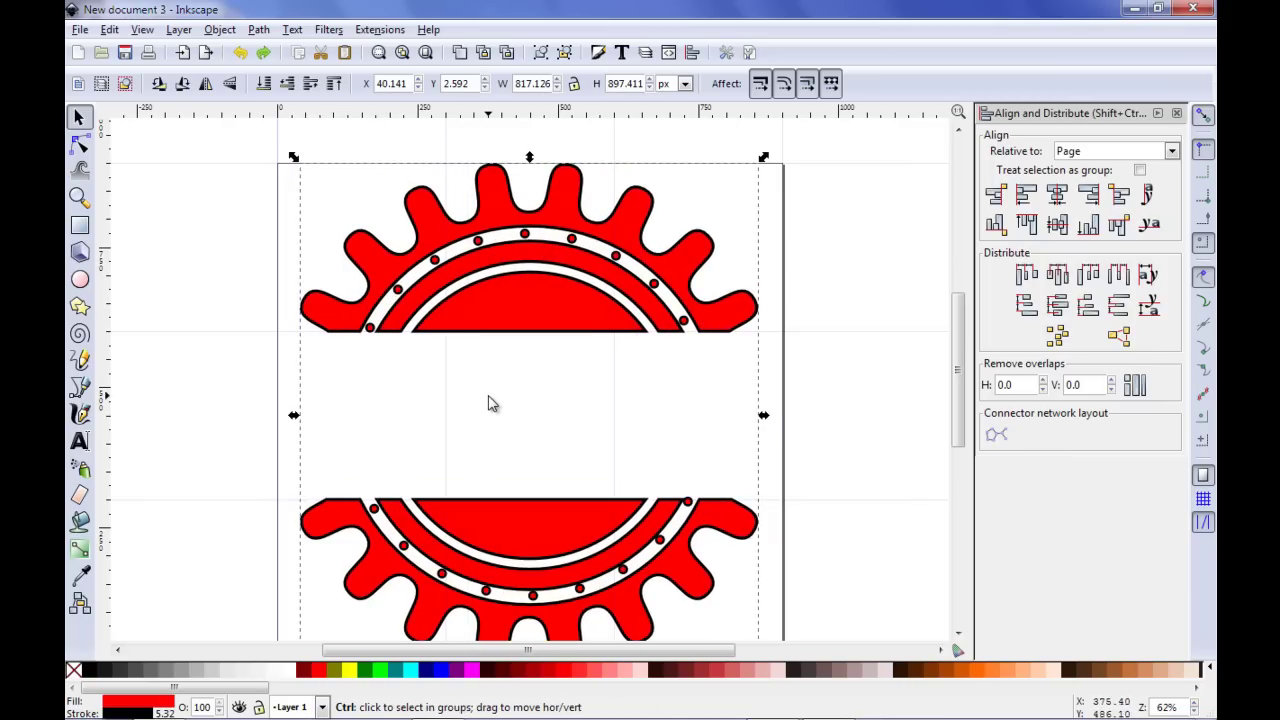
{"action": "key", "text": "ctrl+shift+o"}
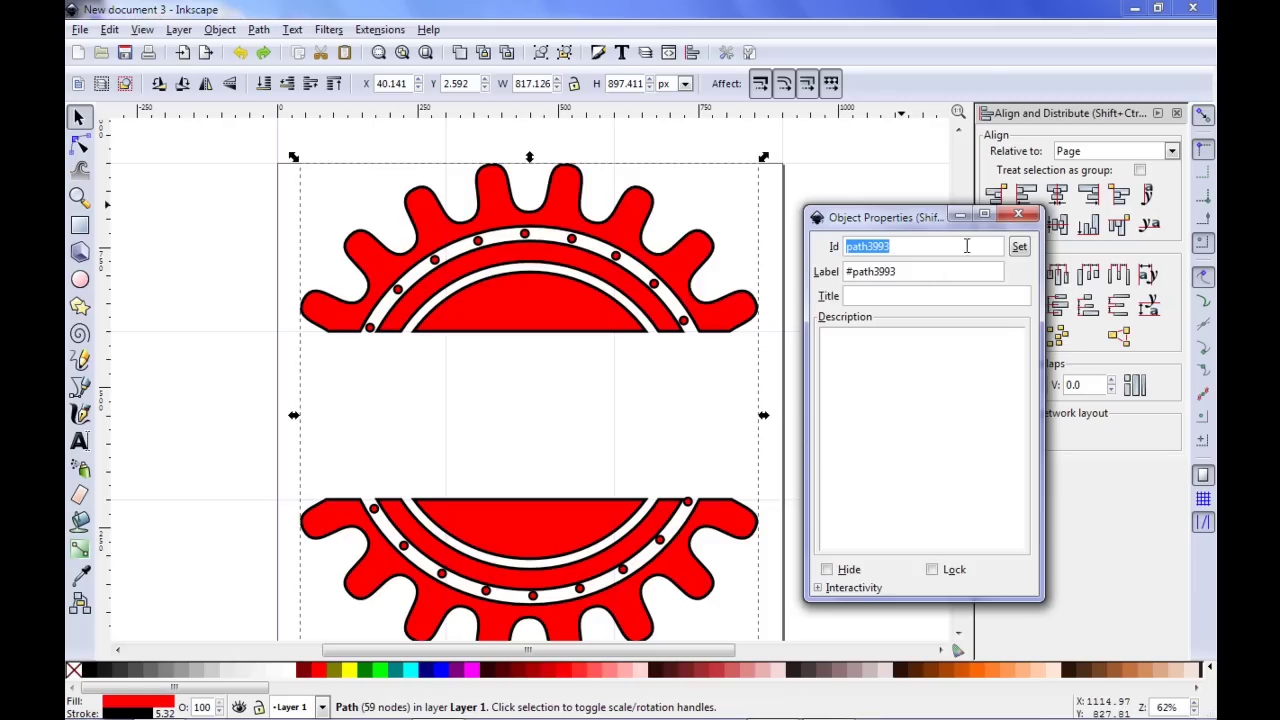
{"action": "triple_click", "coordinate": [915, 273]}
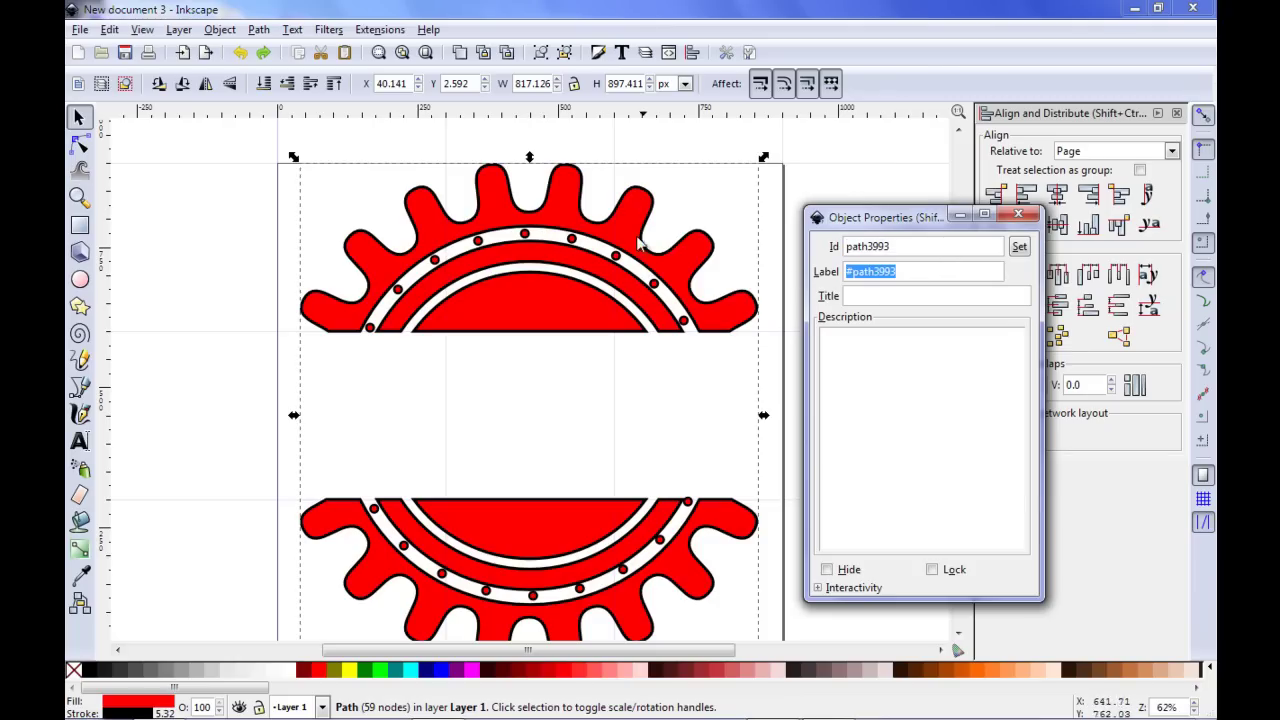
{"action": "type", "text": "GEr"}
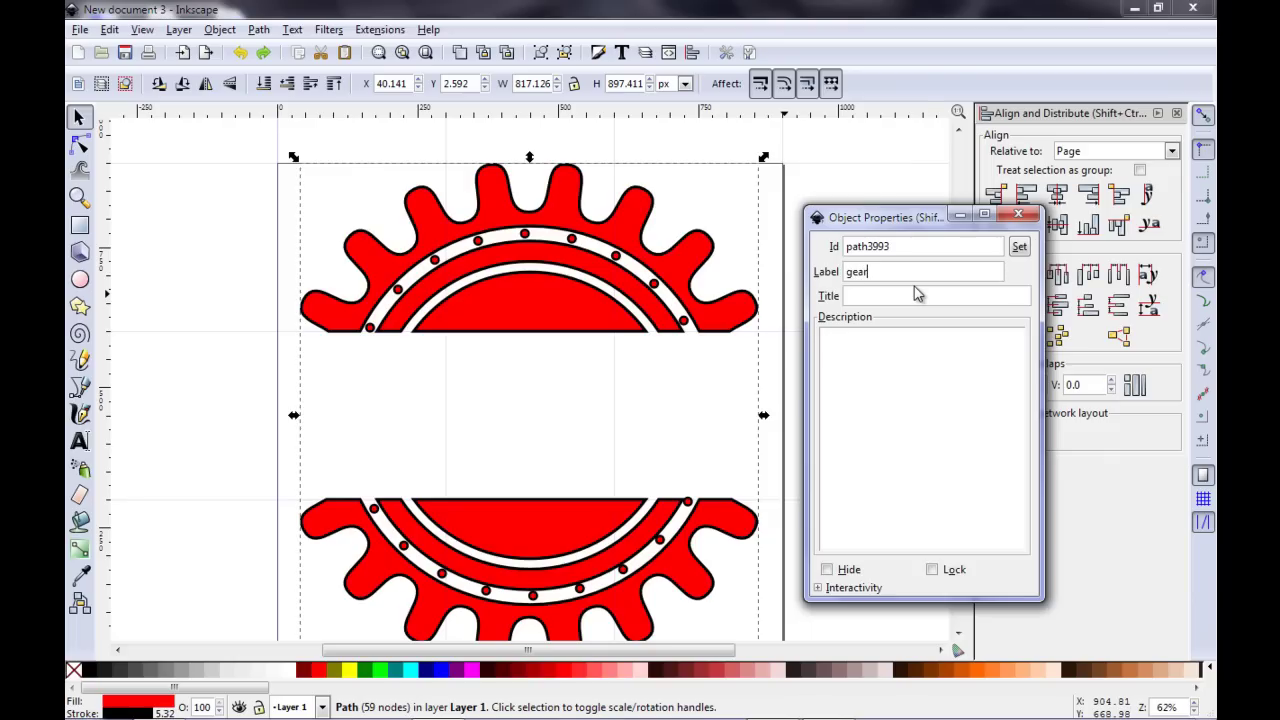
{"action": "left_click", "coordinate": [932, 571]}
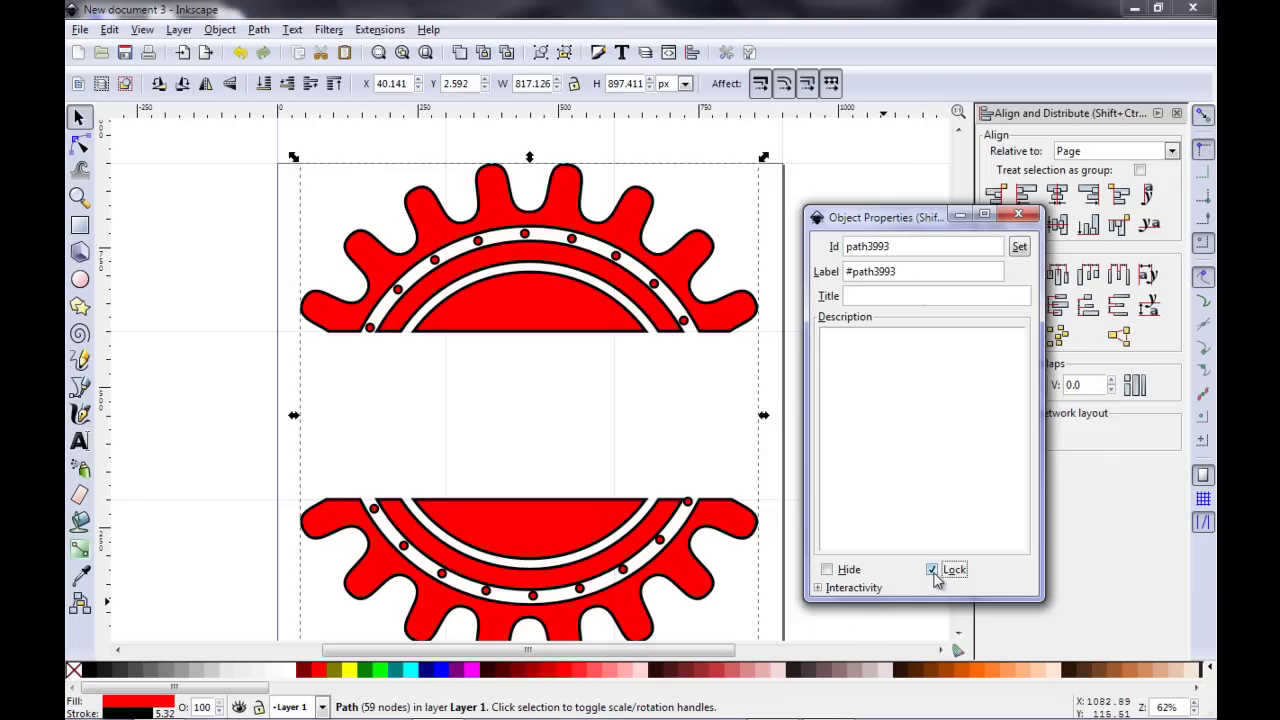
{"action": "left_click", "coordinate": [1018, 214]}
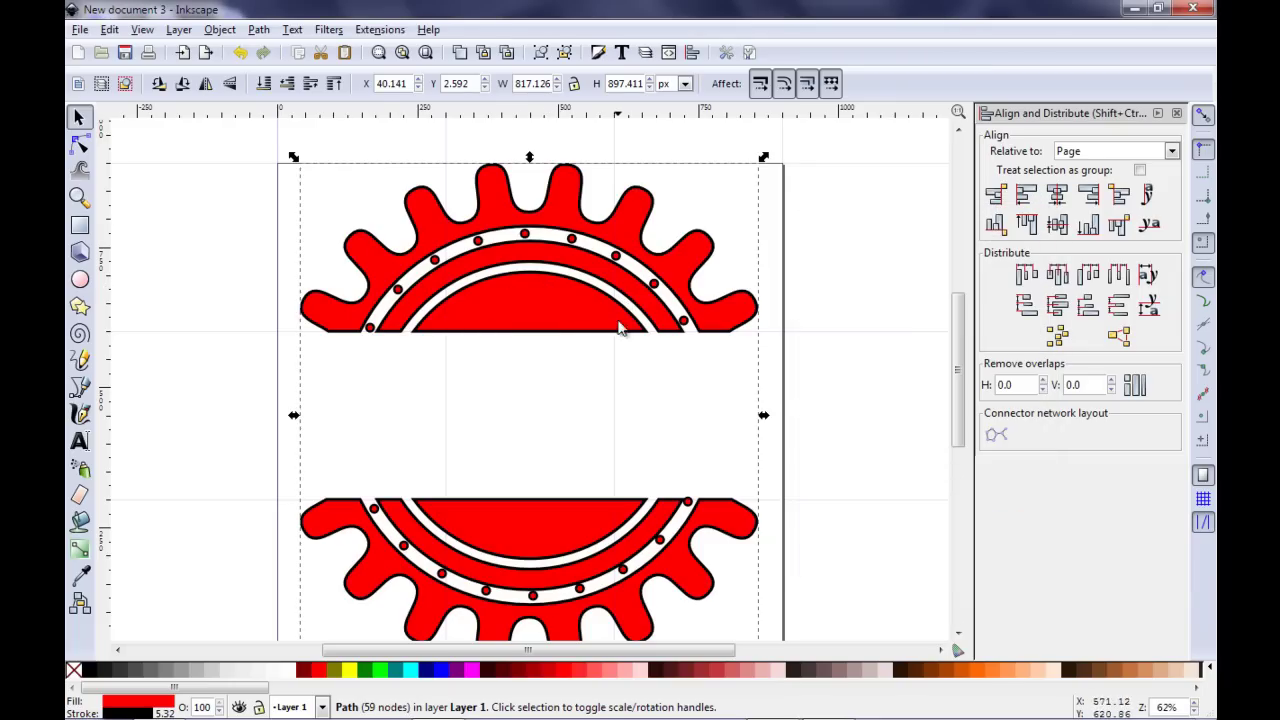
Select all 18 ring dots on both gear halves and group them with Ctrl+G
{"action": "left_click", "coordinate": [370, 328]}
{"action": "left_click", "coordinate": [397, 290], "text": "shift"}
{"action": "left_click", "coordinate": [436, 258], "text": "shift"}
{"action": "left_click", "coordinate": [478, 240], "text": "shift"}
{"action": "left_click", "coordinate": [525, 233], "text": "shift"}
{"action": "left_click", "coordinate": [572, 239], "text": "shift"}
{"action": "left_click", "coordinate": [616, 257], "text": "shift"}
{"action": "left_click", "coordinate": [654, 284], "text": "shift"}
{"action": "left_click", "coordinate": [683, 321], "text": "shift"}
{"action": "left_click", "coordinate": [688, 501], "text": "shift"}
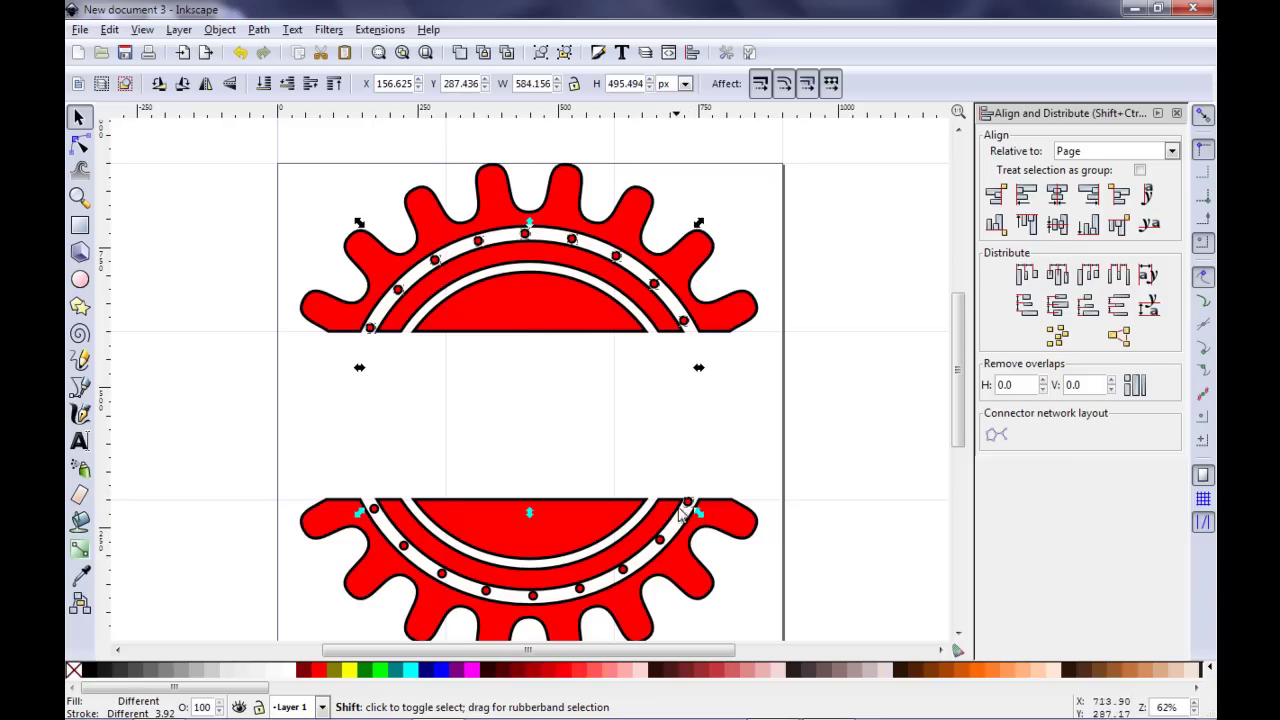
{"action": "left_click", "coordinate": [661, 539], "text": "shift"}
{"action": "left_click", "coordinate": [623, 571], "text": "shift"}
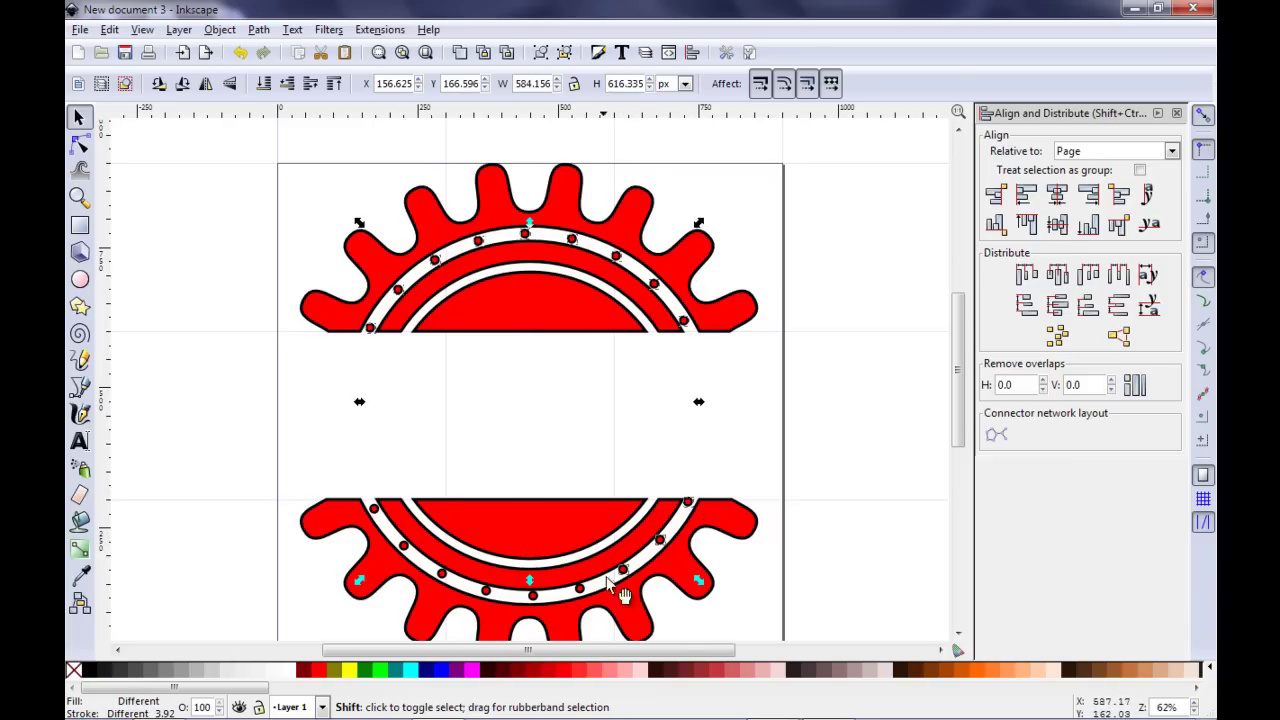
{"action": "left_click", "coordinate": [578, 590], "text": "shift"}
{"action": "left_click", "coordinate": [532, 596], "text": "shift"}
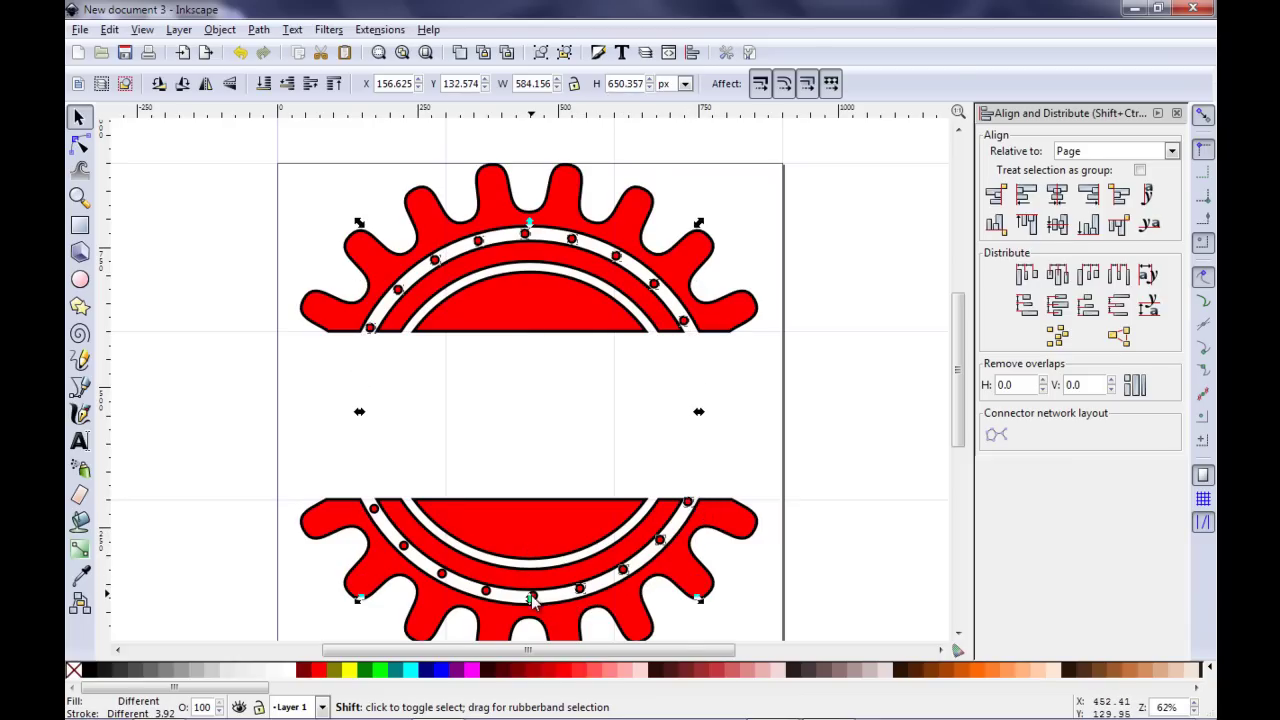
{"action": "left_click", "coordinate": [485, 591], "text": "shift"}
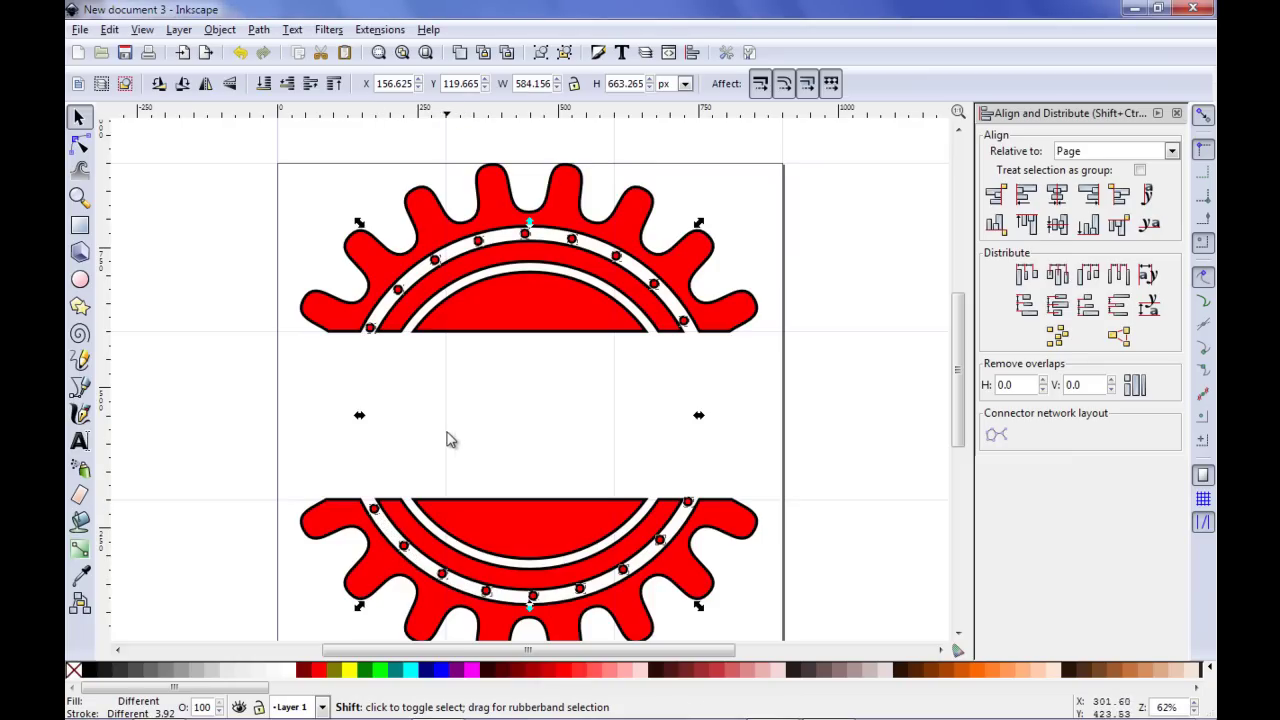
{"action": "key", "text": "ctrl+g"}
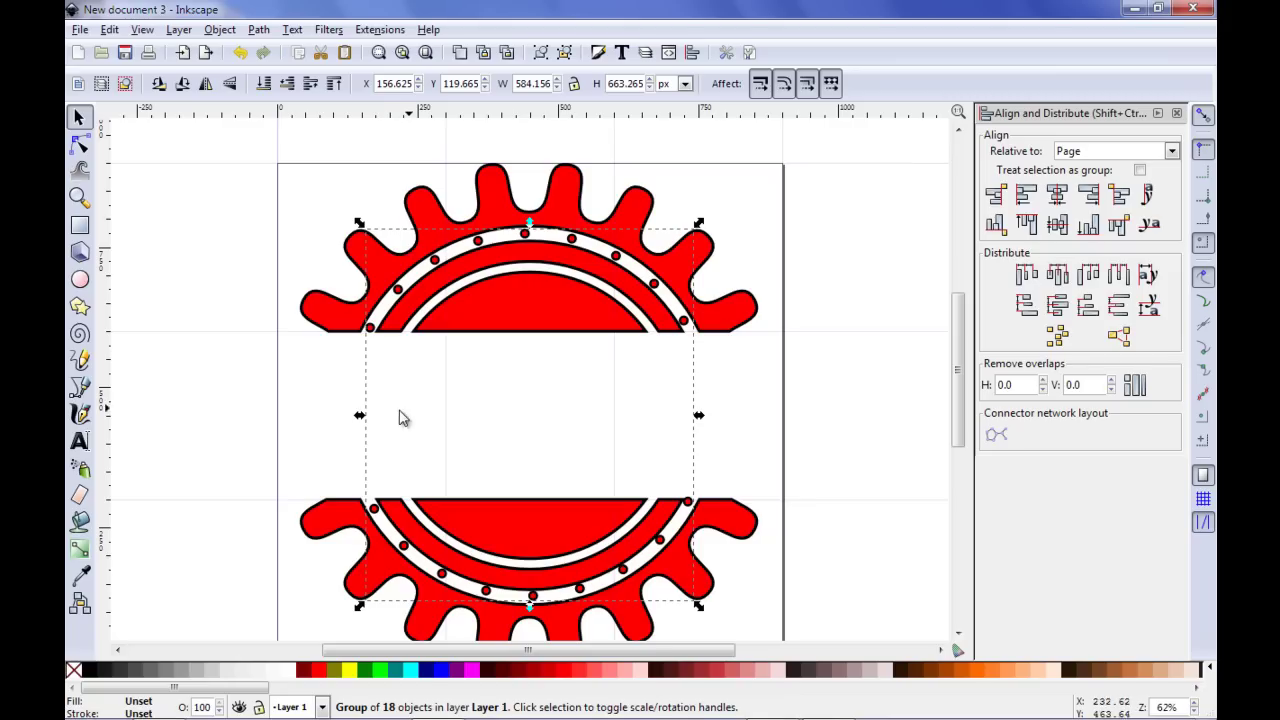
Type the owner's name as a text line between the gear halves and select it all
{"action": "left_click", "coordinate": [84, 444]}
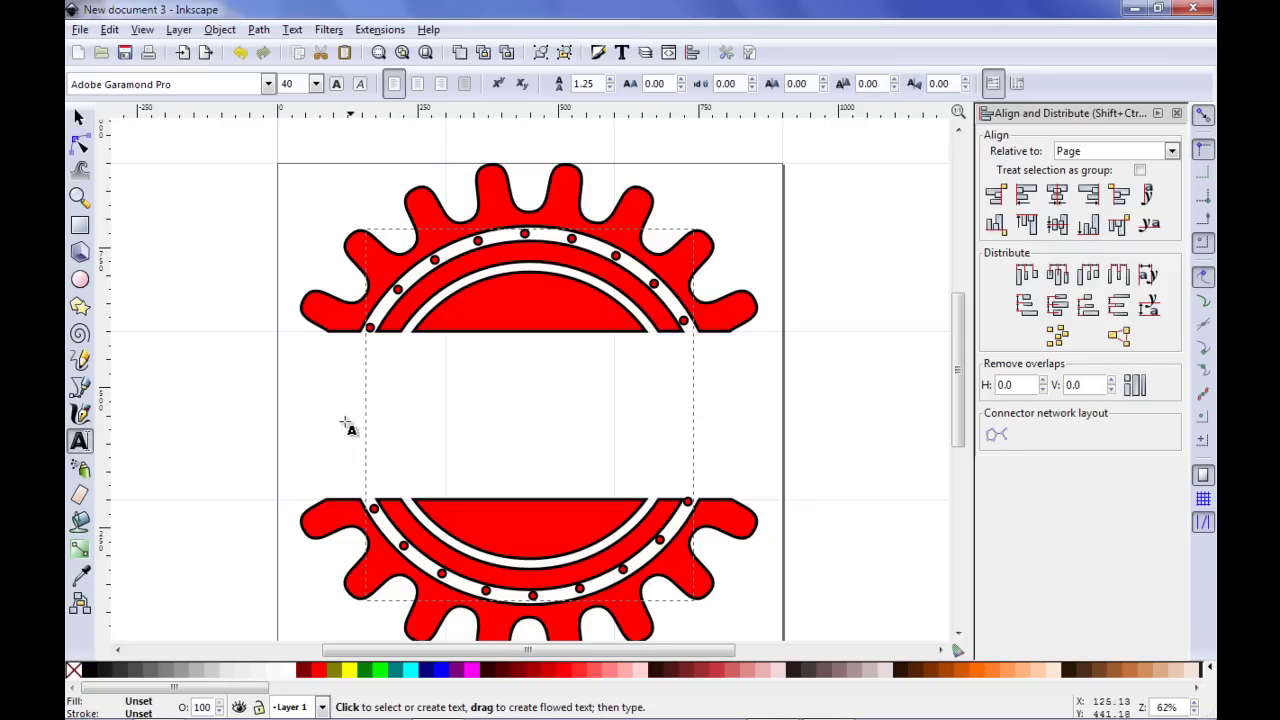
{"action": "left_click", "coordinate": [424, 421]}
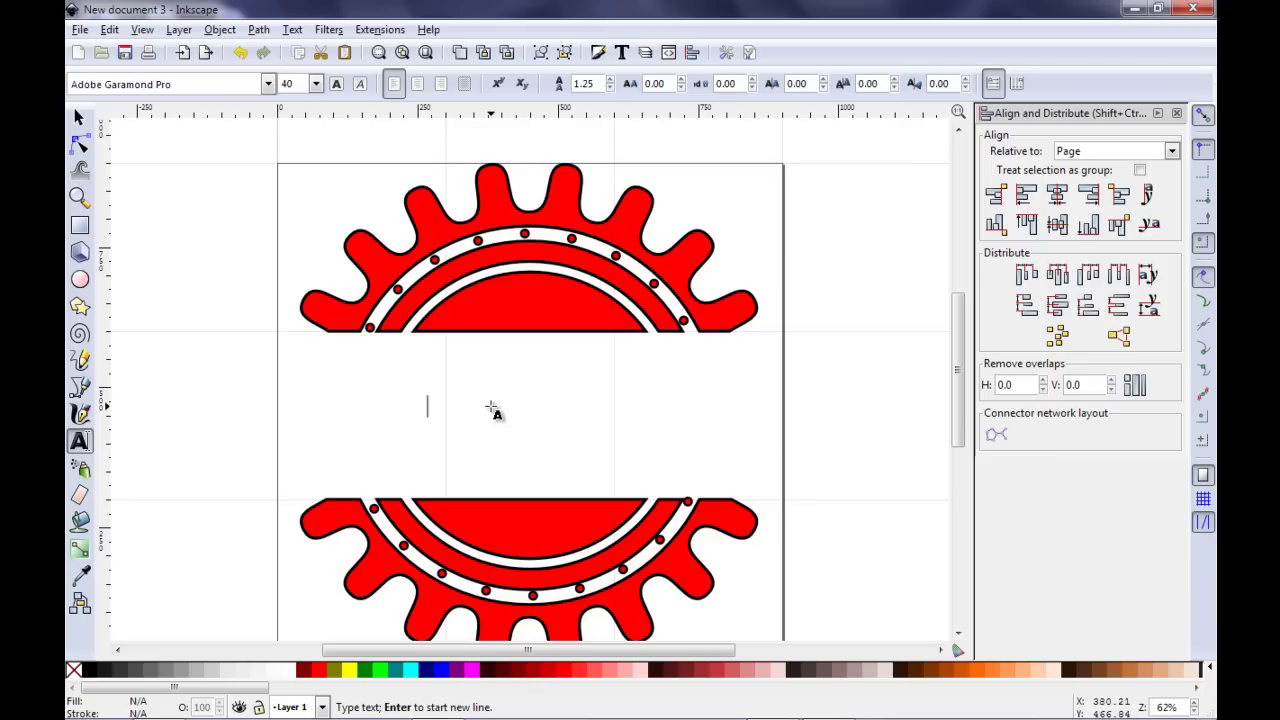
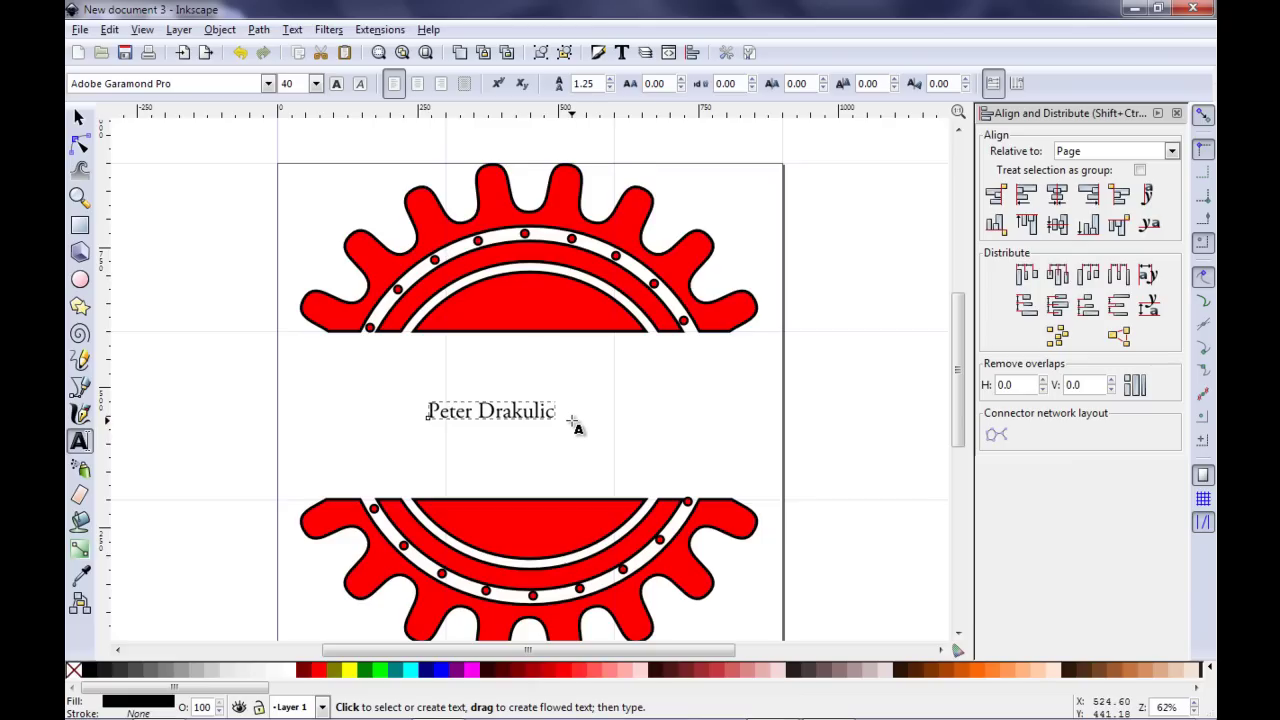
{"action": "key", "text": "ctrl+a"}
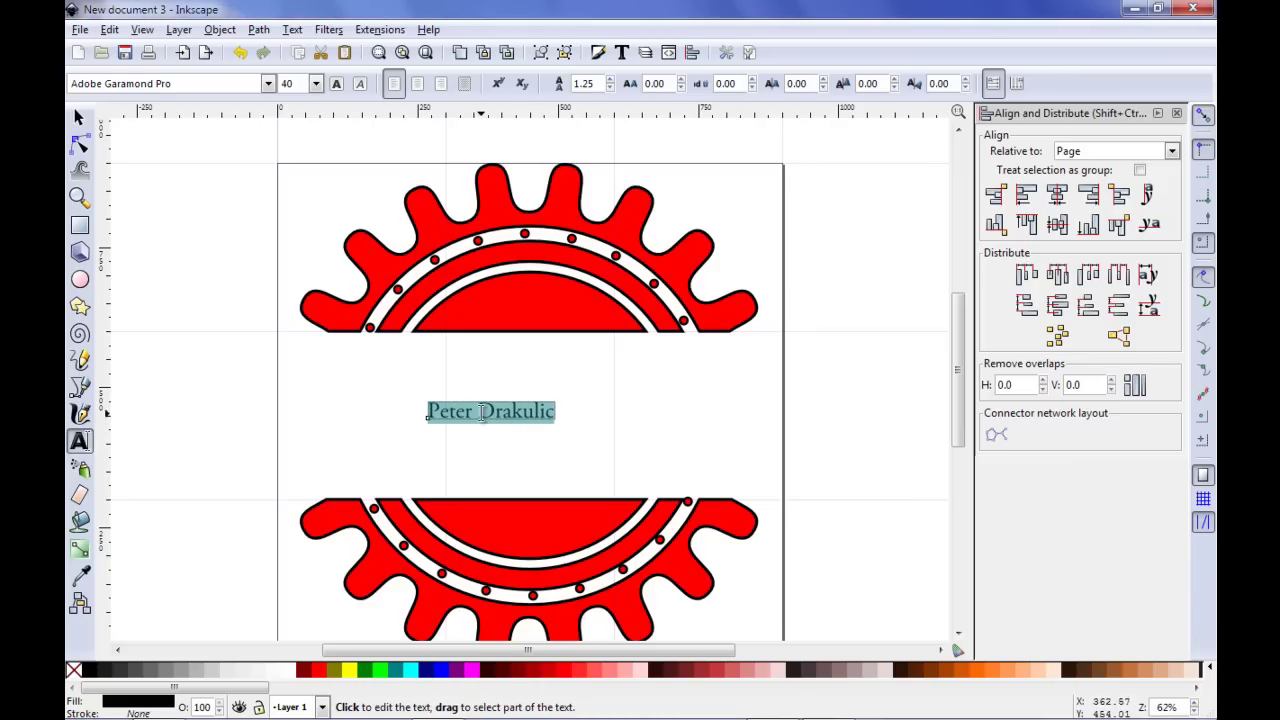
{"action": "left_click", "coordinate": [268, 83]}
{"action": "scroll", "coordinate": [210, 342], "scroll_direction": "down", "scroll_amount": 15}
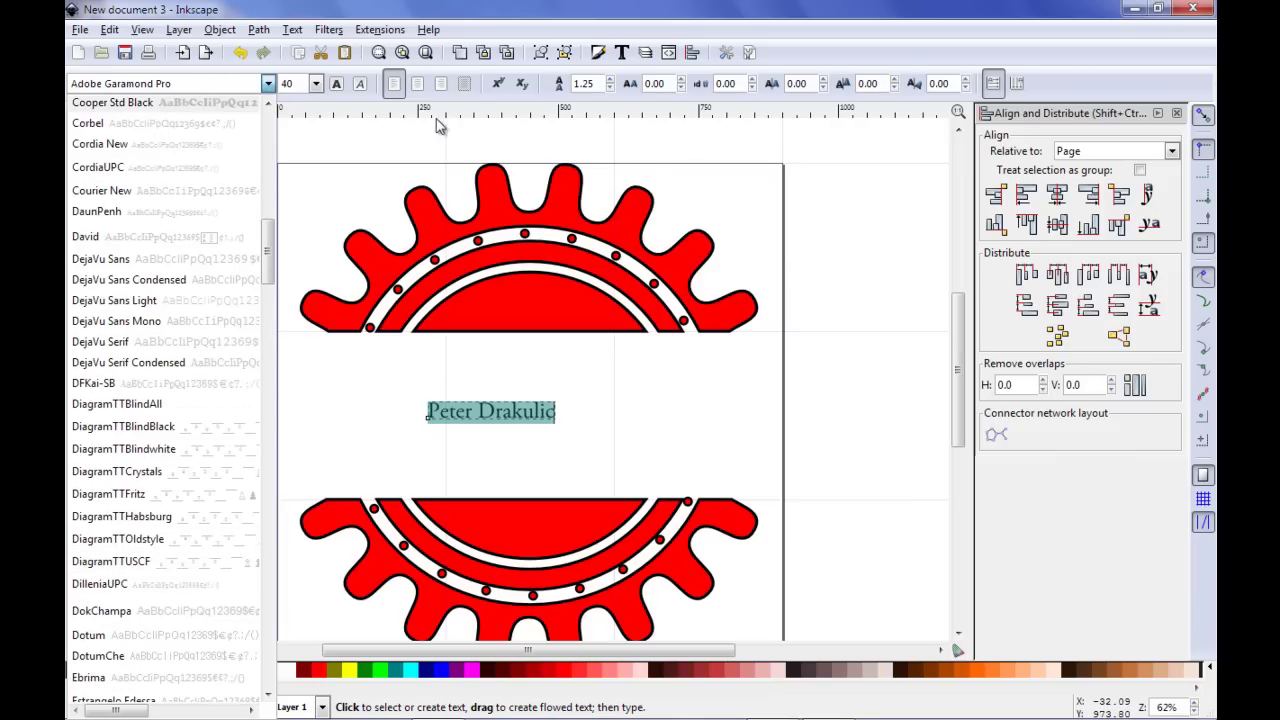
Set the name text's font family to Mesquite Std
{"action": "scroll", "coordinate": [205, 520], "scroll_direction": "down", "scroll_amount": 15}
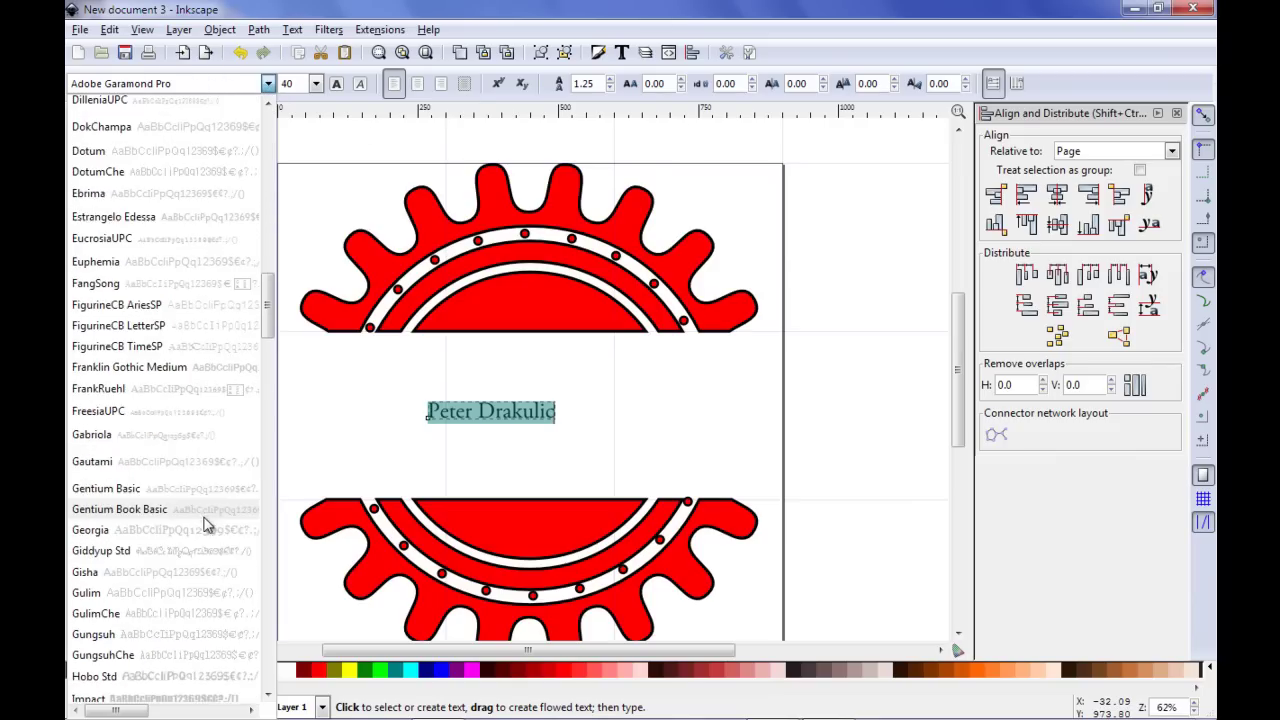
{"action": "scroll", "coordinate": [208, 521], "scroll_direction": "down", "scroll_amount": 5}
{"action": "scroll", "coordinate": [210, 520], "scroll_direction": "up", "scroll_amount": 9}
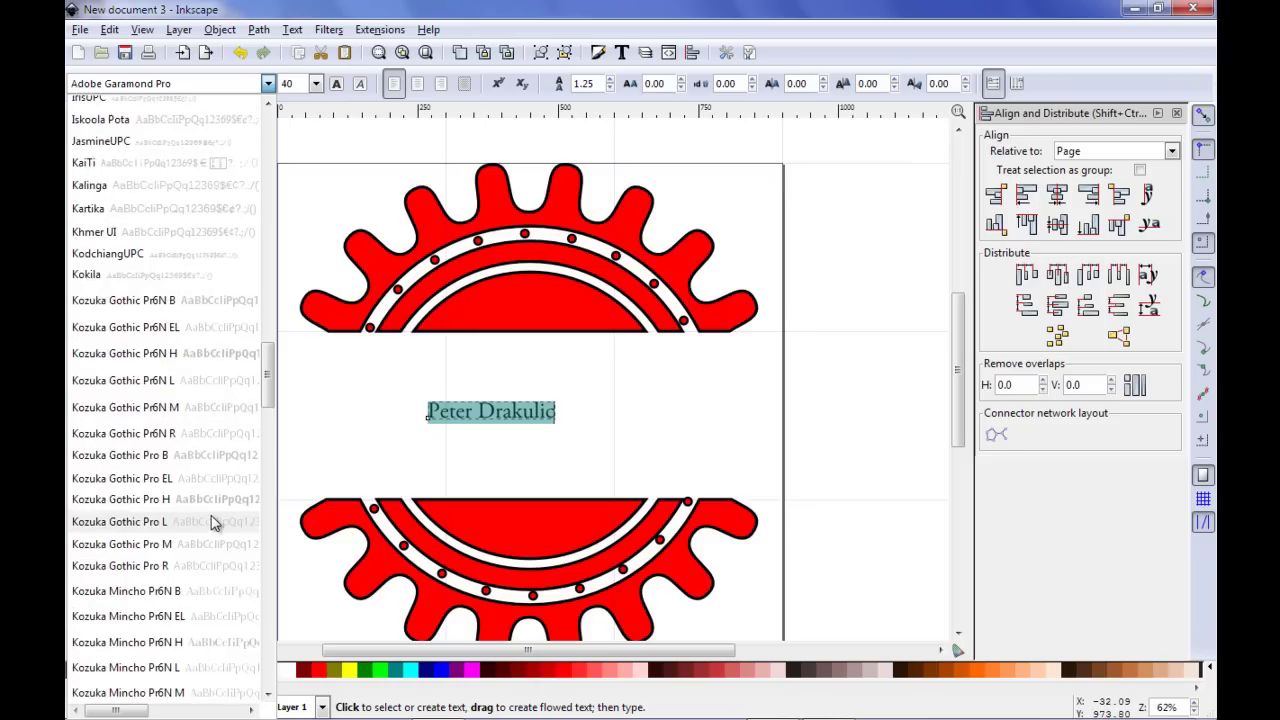
{"action": "scroll", "coordinate": [214, 517], "scroll_direction": "down", "scroll_amount": 12}
{"action": "scroll", "coordinate": [214, 517], "scroll_direction": "down", "scroll_amount": 5}
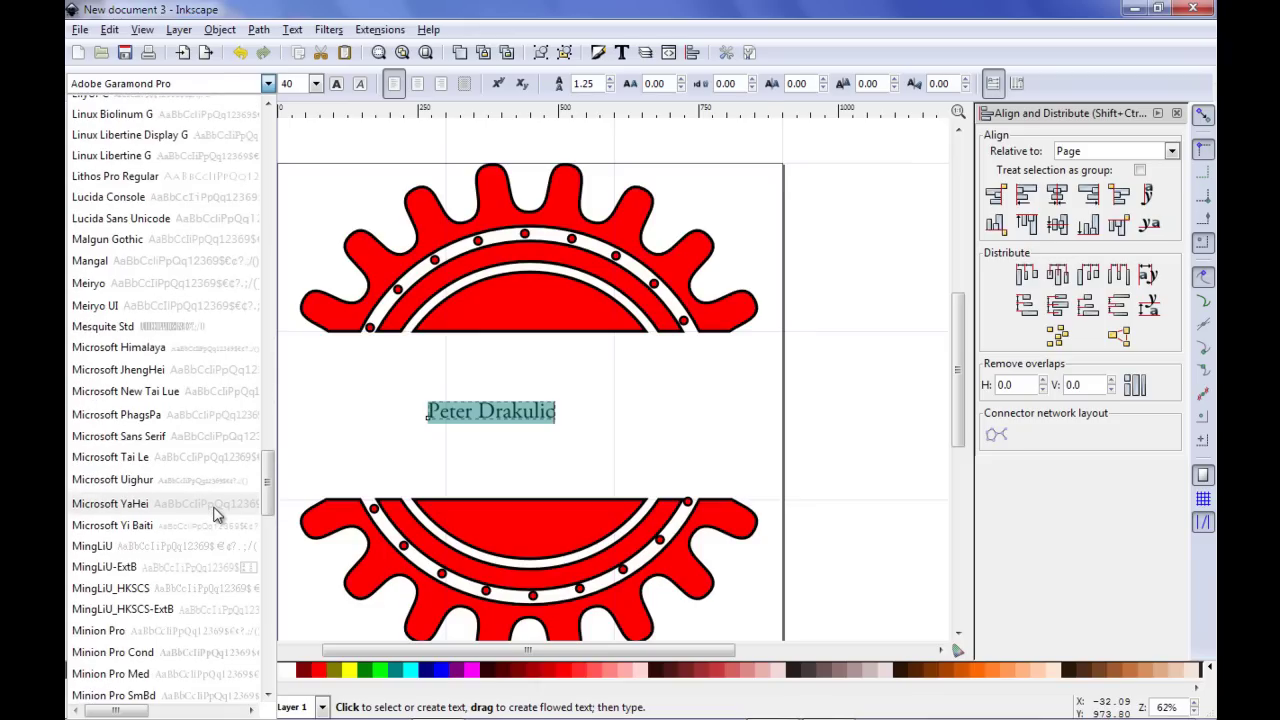
{"action": "left_click", "coordinate": [222, 333]}
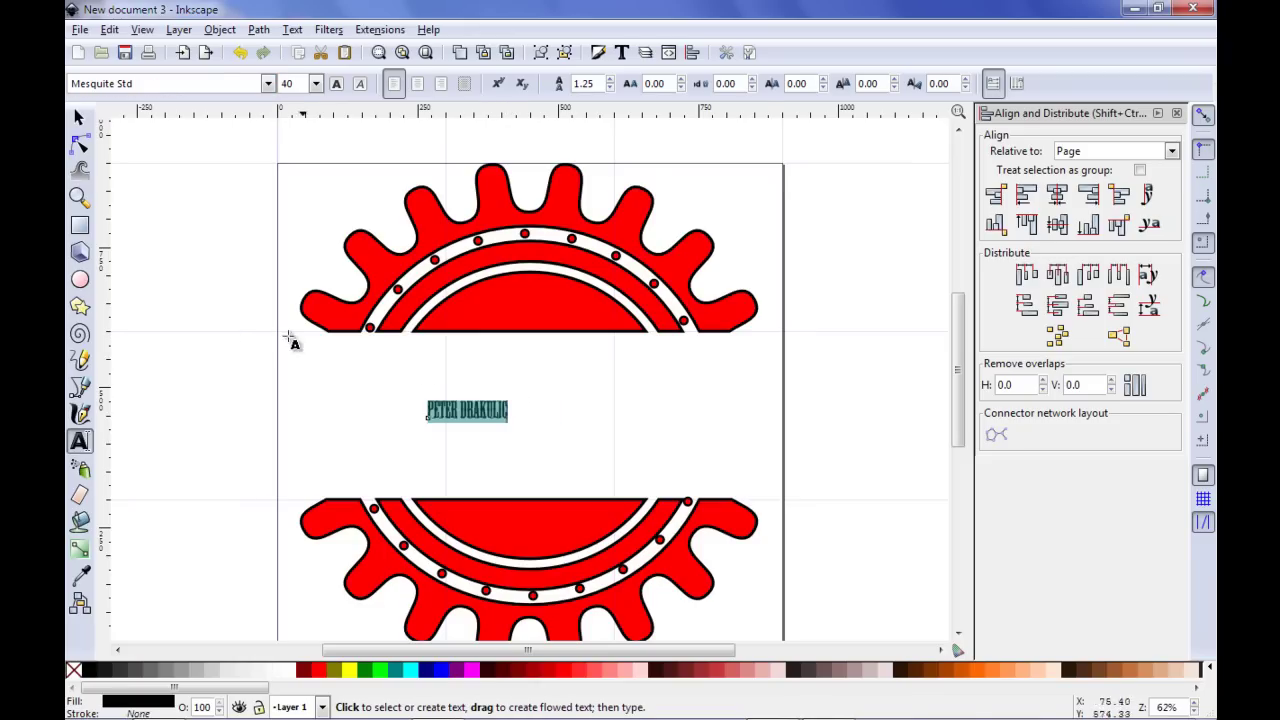
{"action": "left_click", "coordinate": [80, 118]}
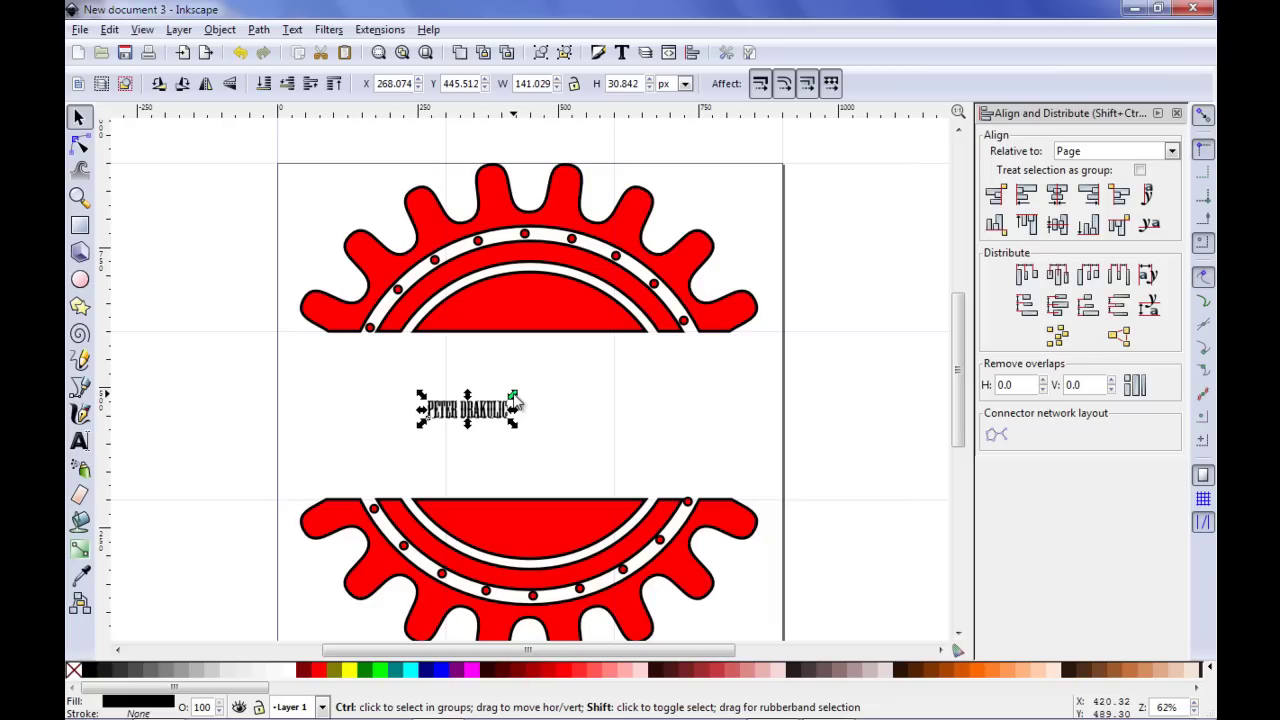
Enlarge the name, centre it on both page axes, and stretch it to about 898 × 196 px
{"action": "left_click_drag", "start_coordinate": [514, 402], "coordinate": [806, 348]}
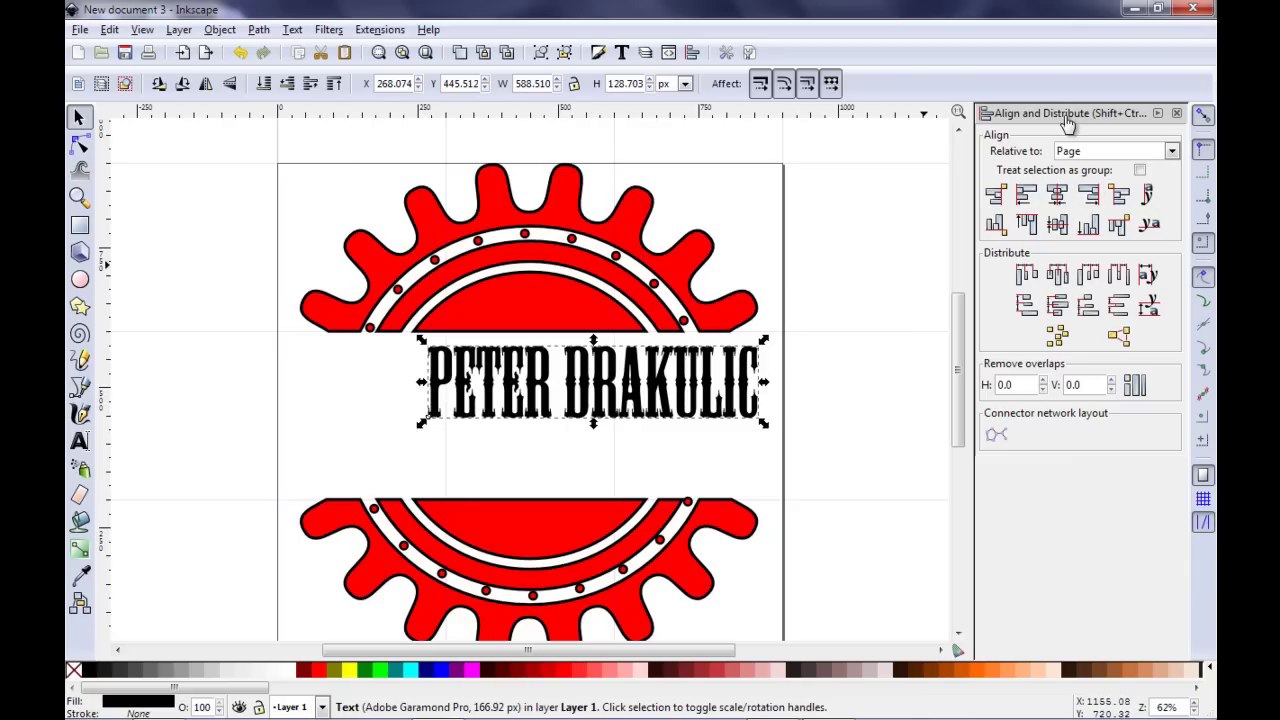
{"action": "left_click", "coordinate": [1060, 196]}
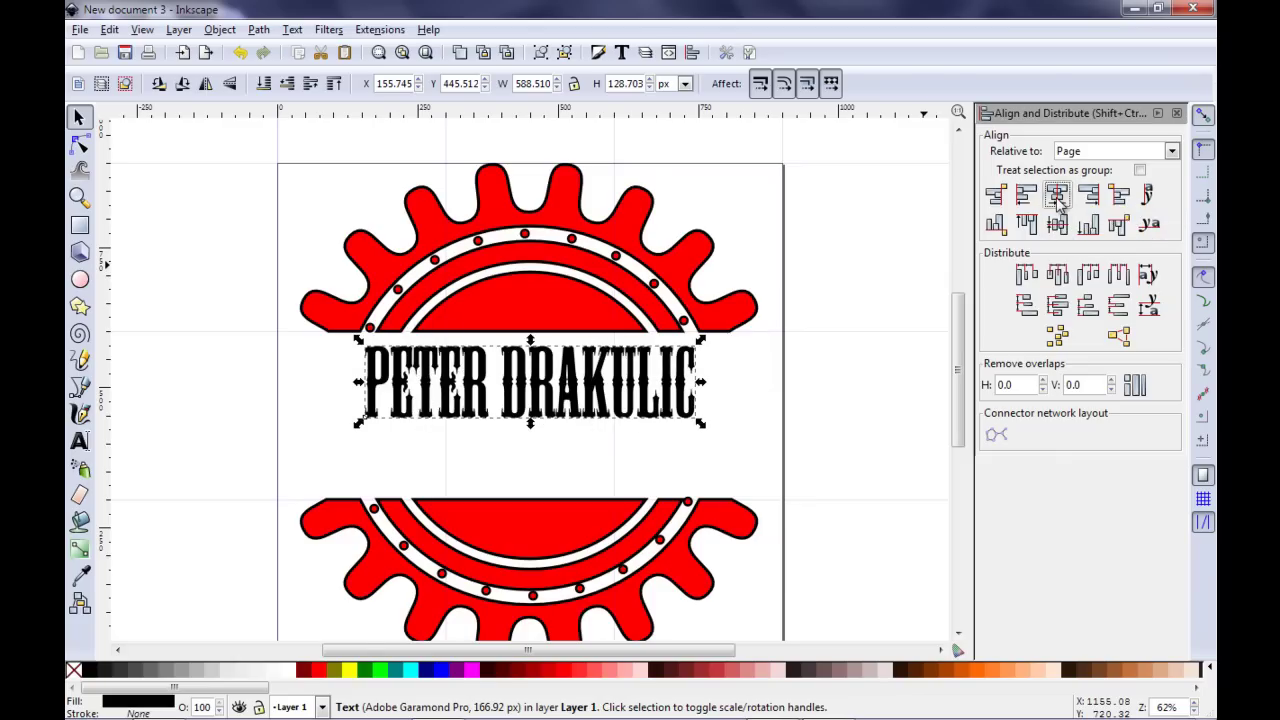
{"action": "left_click", "coordinate": [1060, 226]}
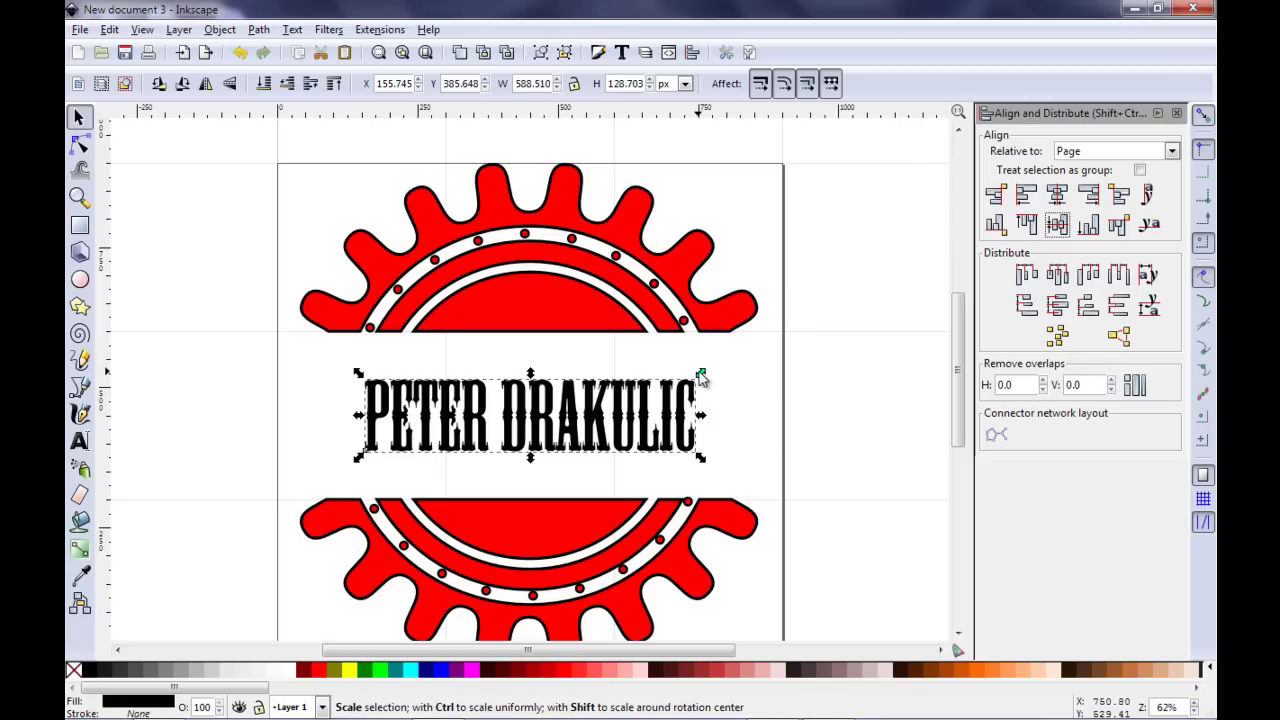
{"action": "left_click_drag", "start_coordinate": [700, 374], "coordinate": [783, 343]}
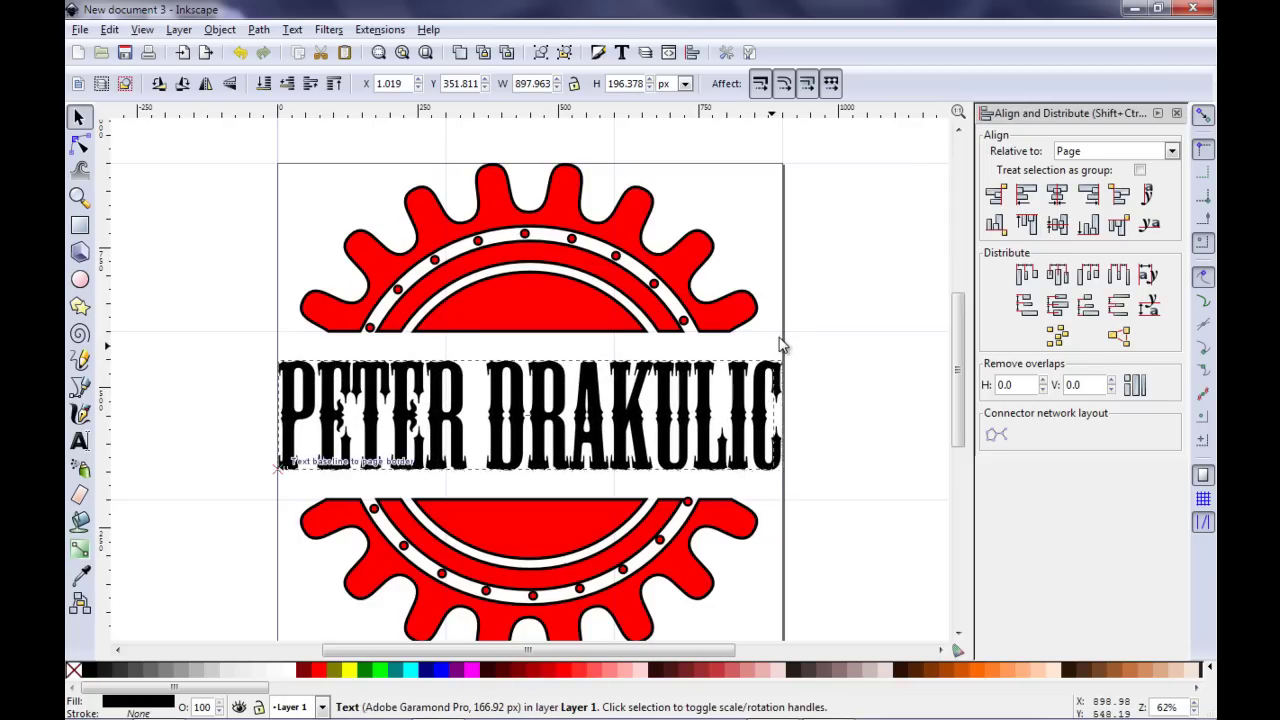
{"action": "left_click_drag", "start_coordinate": [783, 343], "coordinate": [784, 346]}
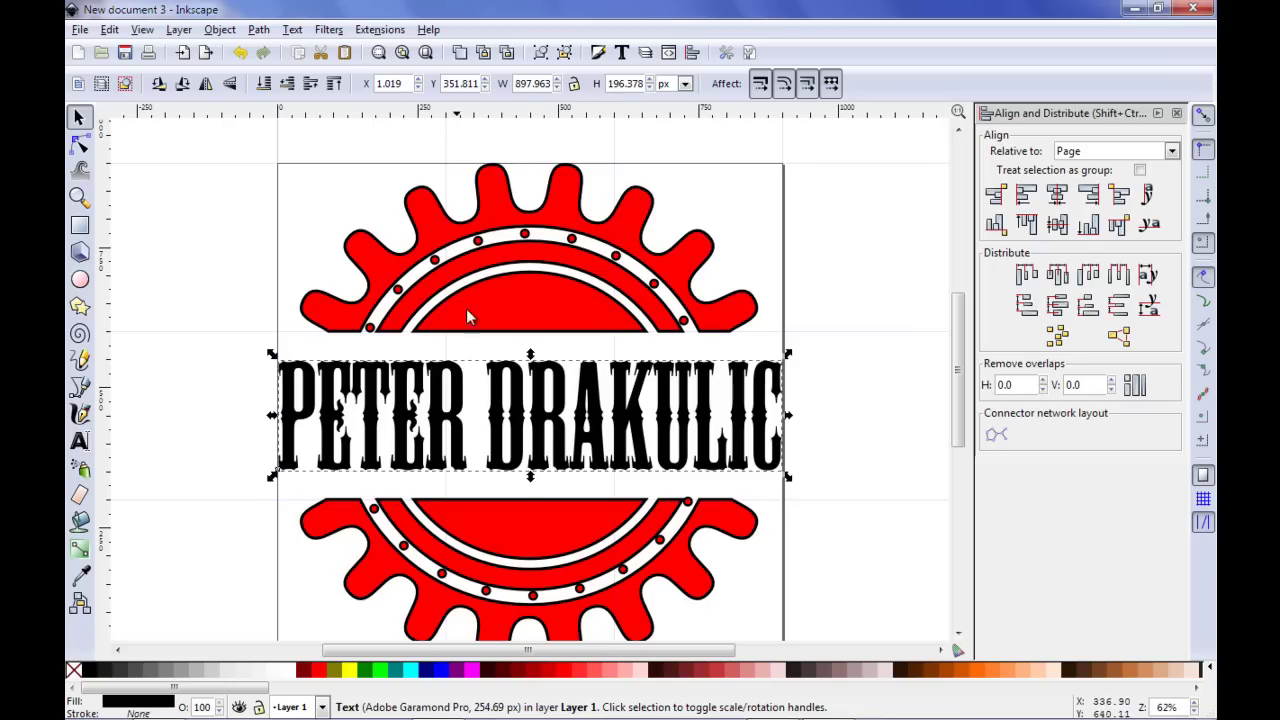
Fill the name text with the gear's red using the Dropper, then deselect everything
{"action": "left_click", "coordinate": [82, 578]}
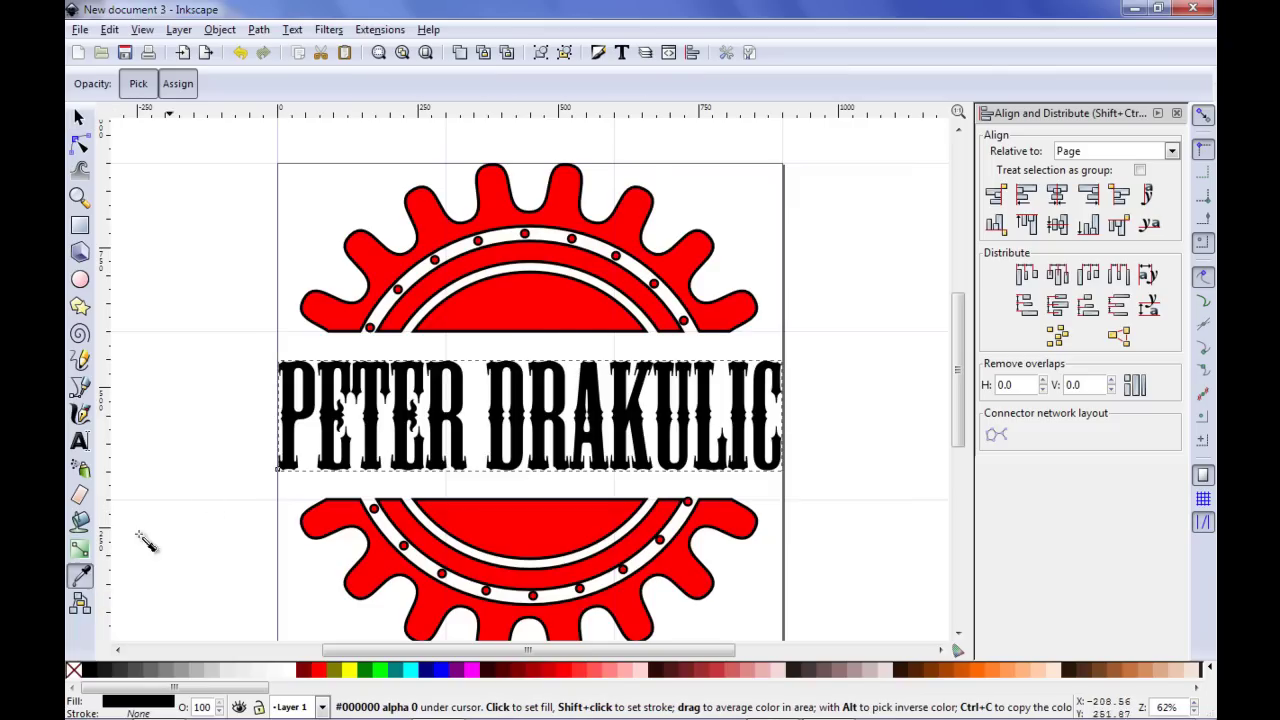
{"action": "left_click", "coordinate": [557, 314]}
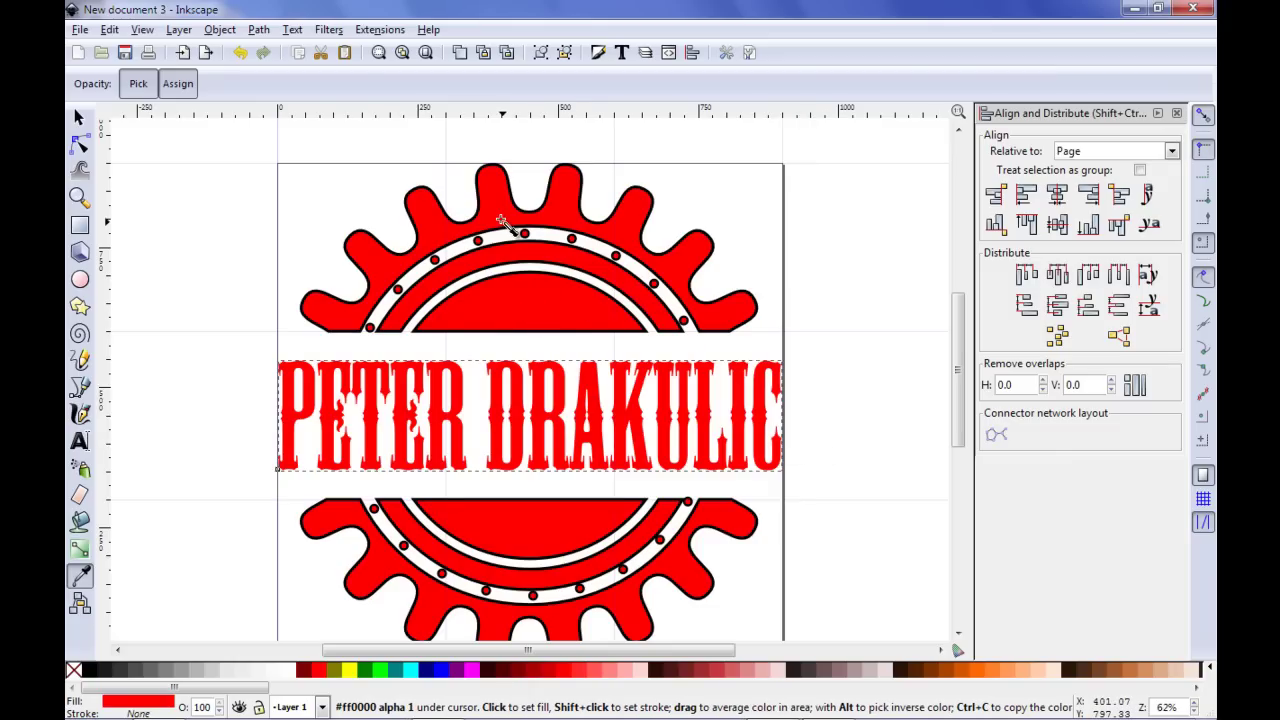
{"action": "left_click", "coordinate": [79, 117]}
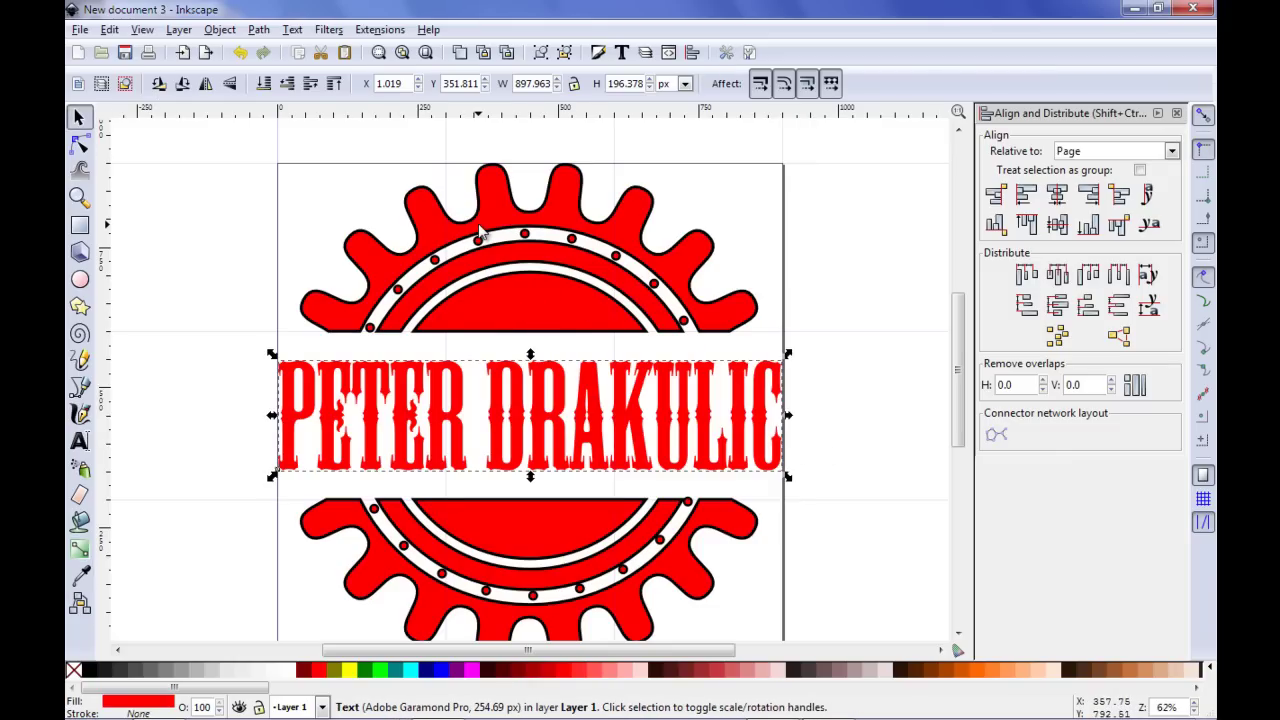
{"action": "key", "text": "Escape"}
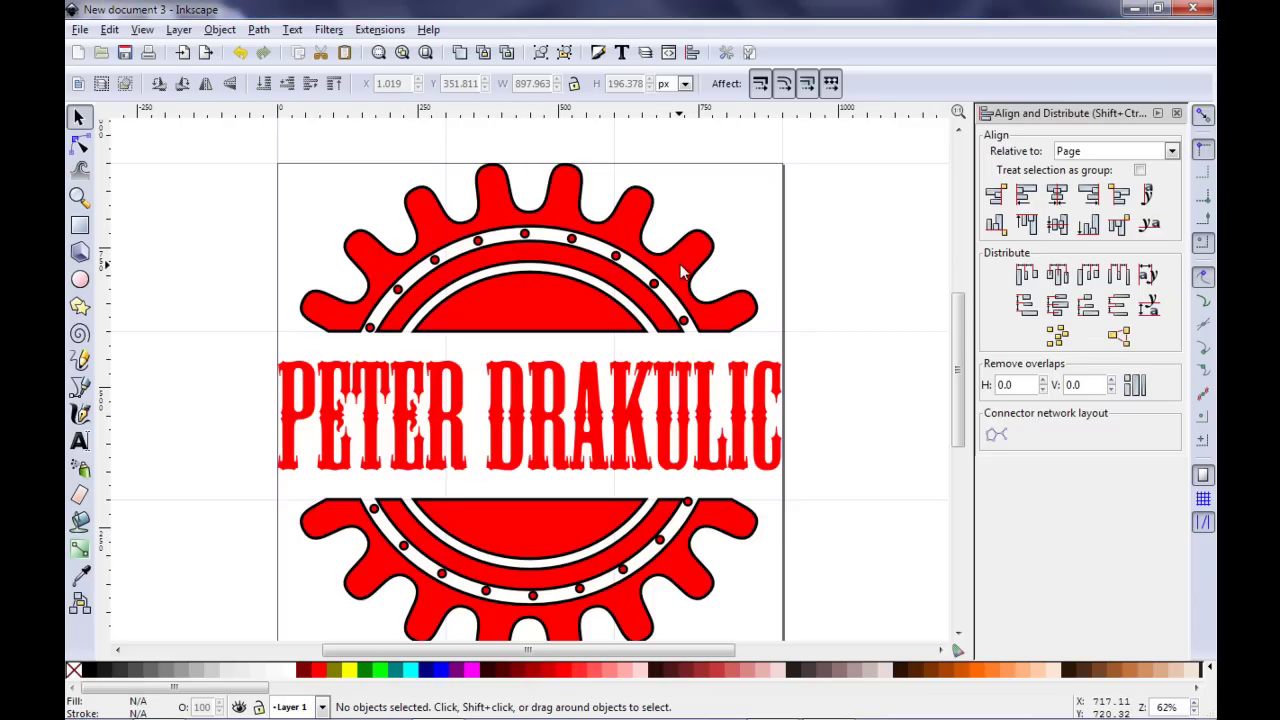
Bring up the Fill and Stroke stroke-paint settings and unlock all objects
{"action": "key", "text": "ctrl"}
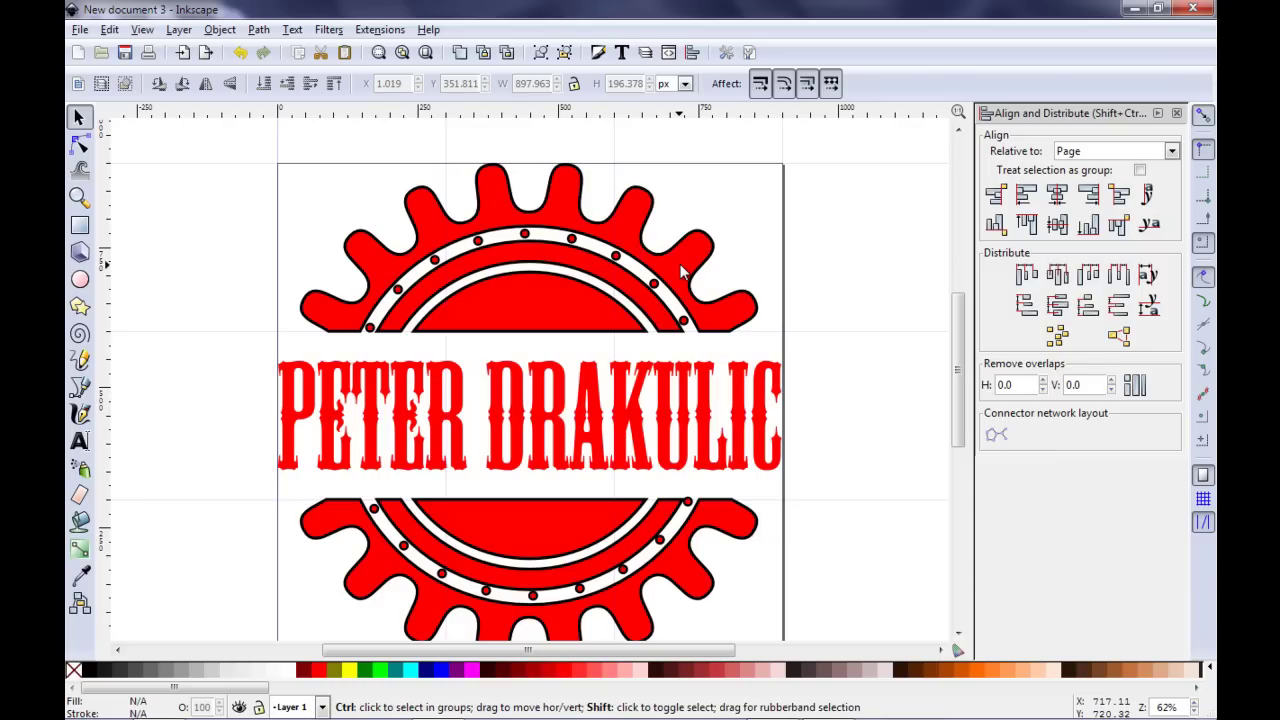
{"action": "key", "text": "ctrl+shift+f"}
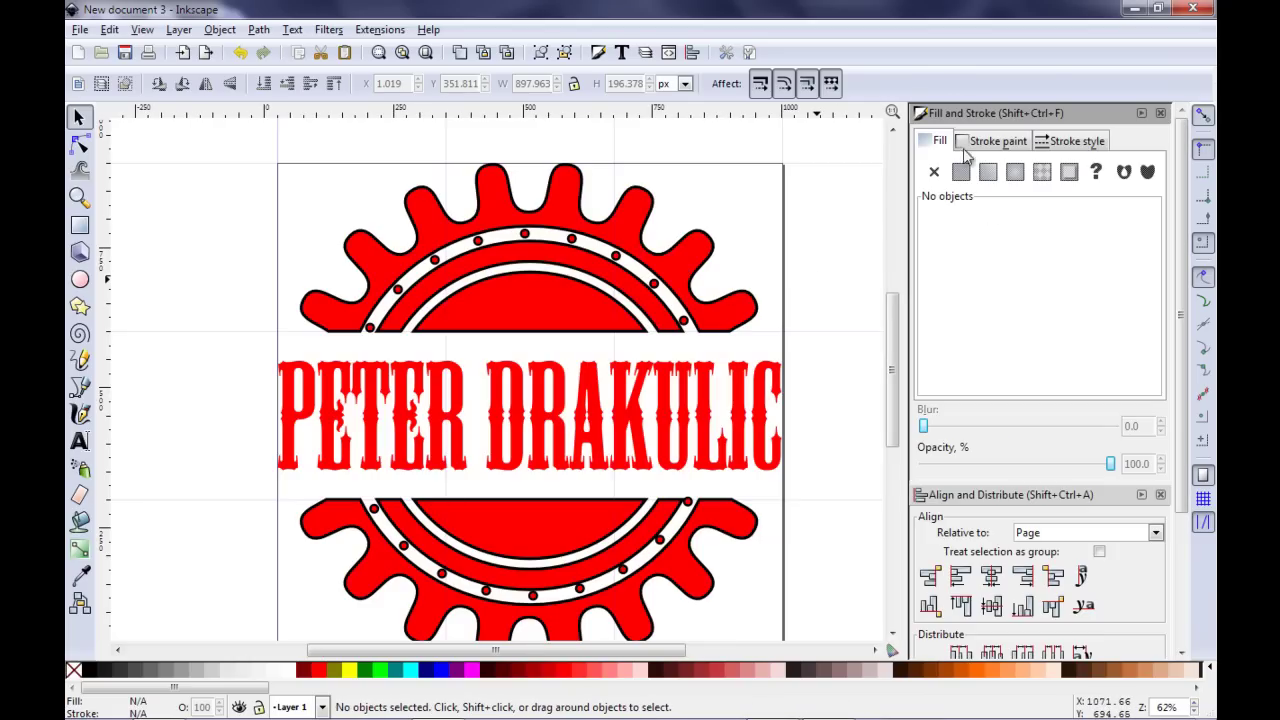
{"action": "left_click", "coordinate": [1025, 145]}
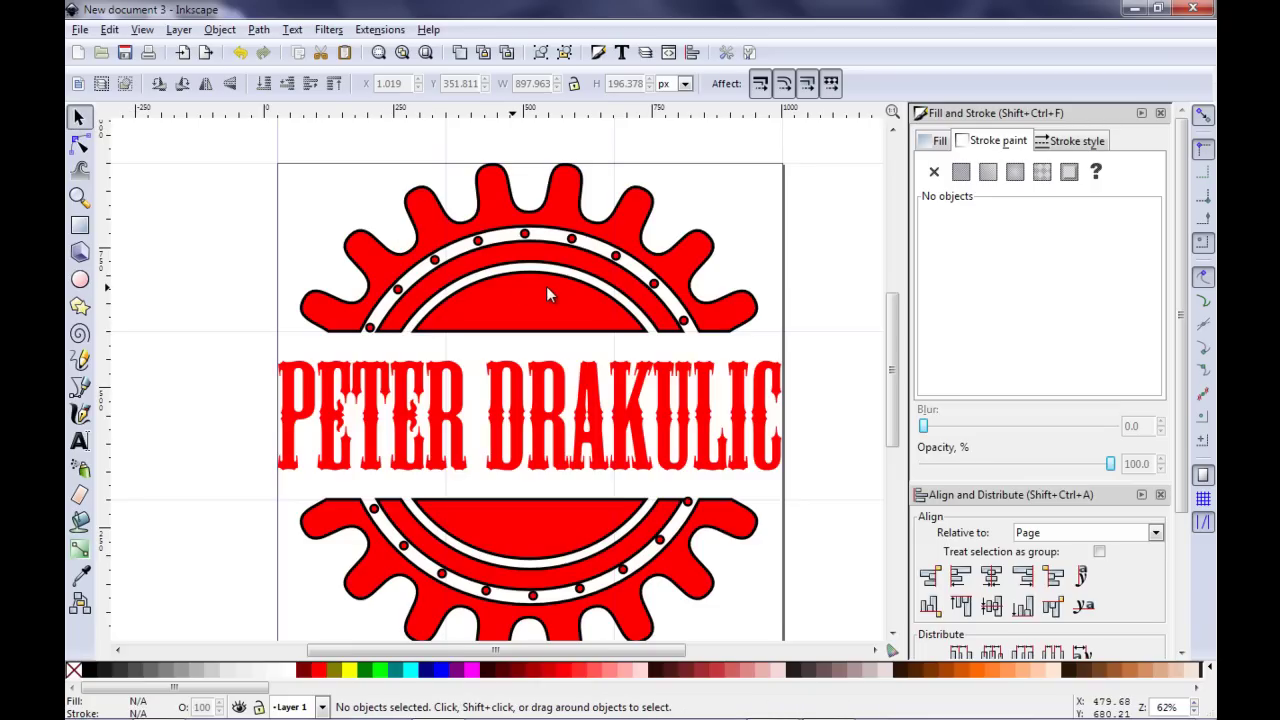
{"action": "left_click", "coordinate": [220, 30]}
{"action": "left_click", "coordinate": [333, 446]}
Set the stroke paint of the red gear and the small-dot group to No paint
{"action": "left_click", "coordinate": [652, 252]}
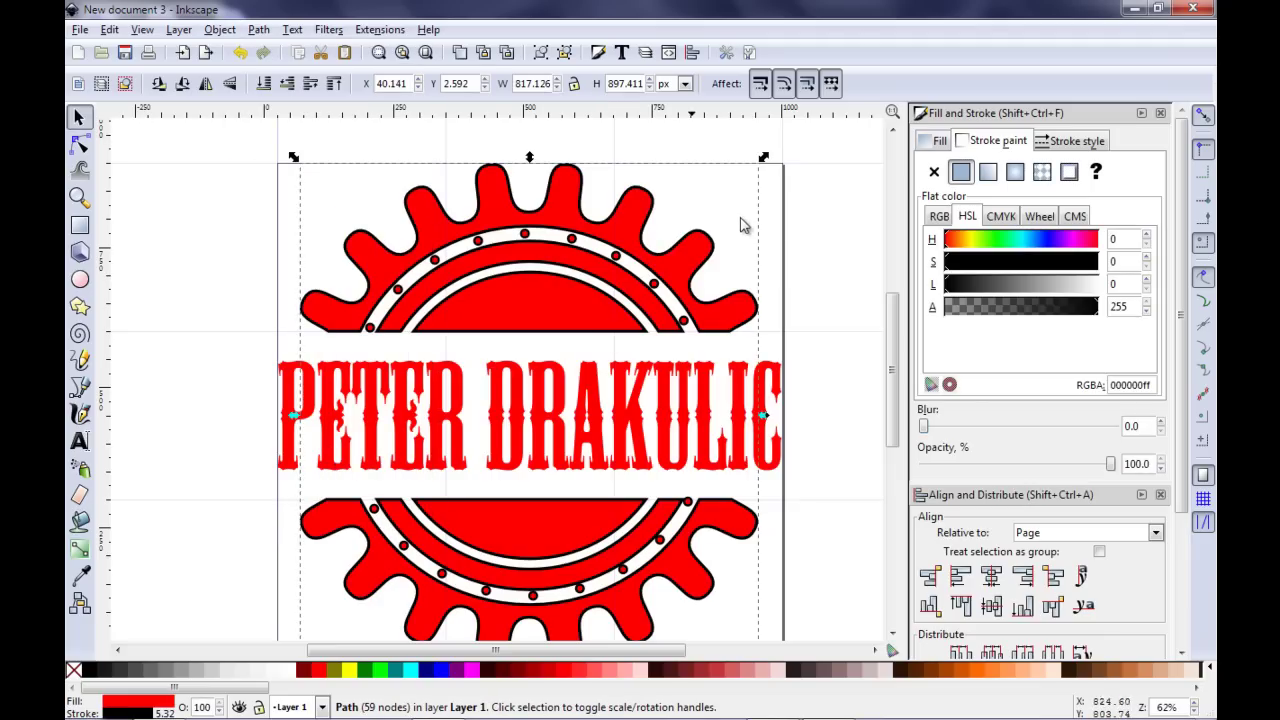
{"action": "left_click", "coordinate": [936, 176]}
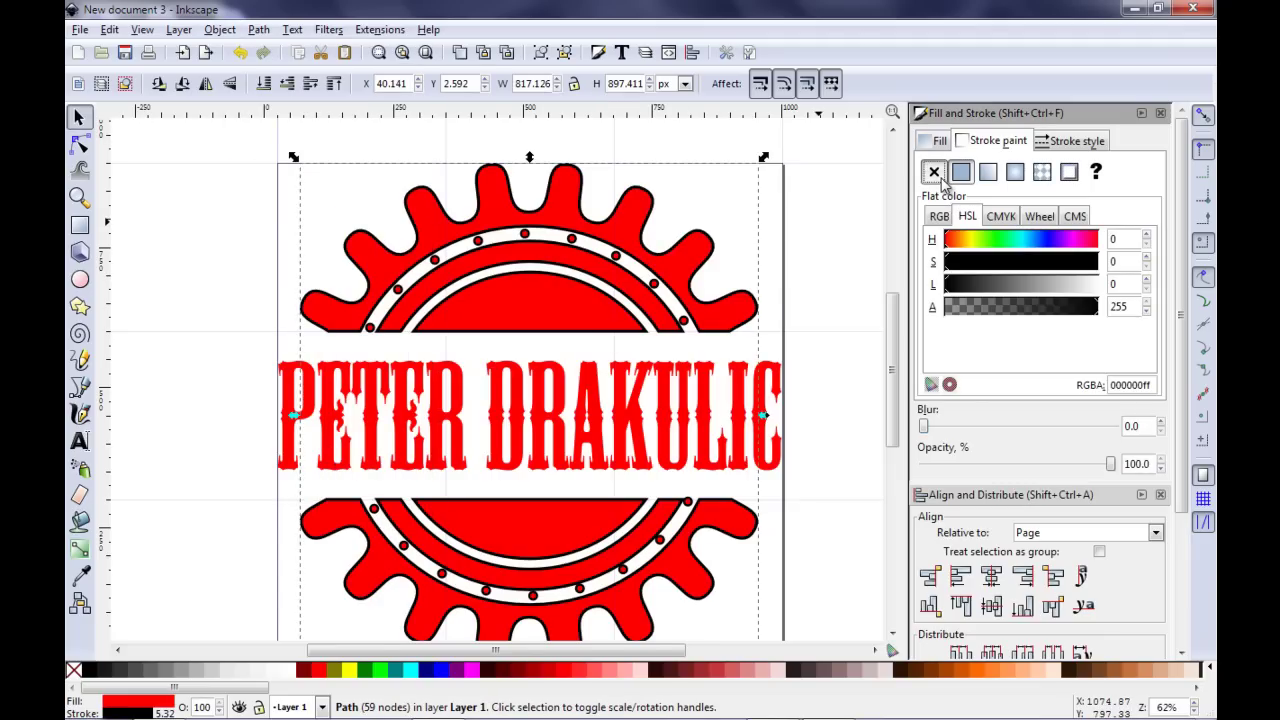
{"action": "left_click", "coordinate": [655, 290]}
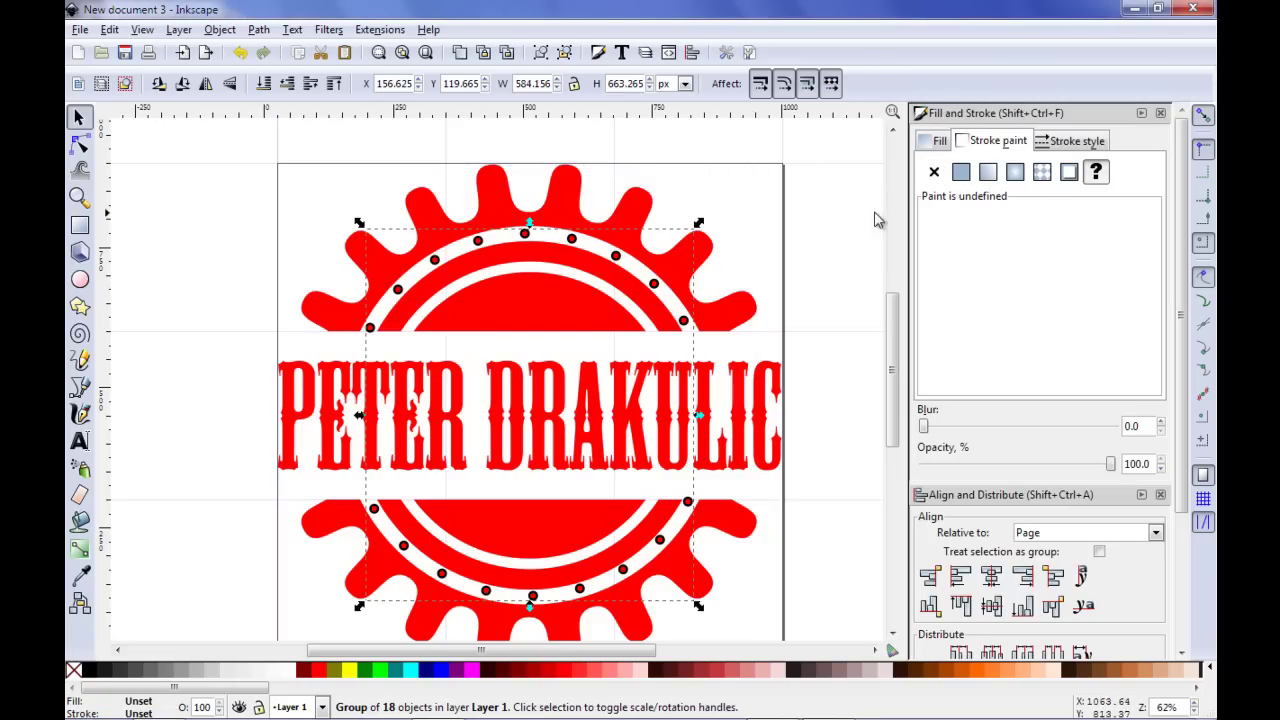
{"action": "left_click", "coordinate": [931, 179]}
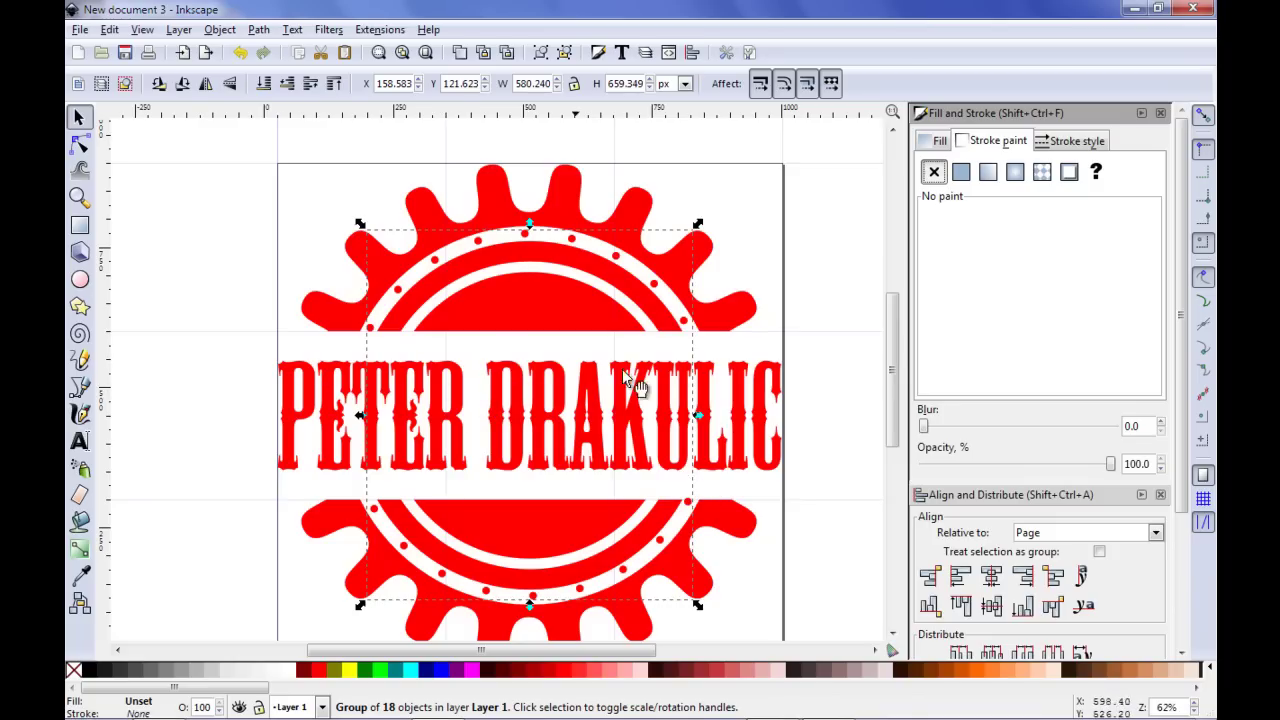
{"action": "left_click", "coordinate": [308, 368]}
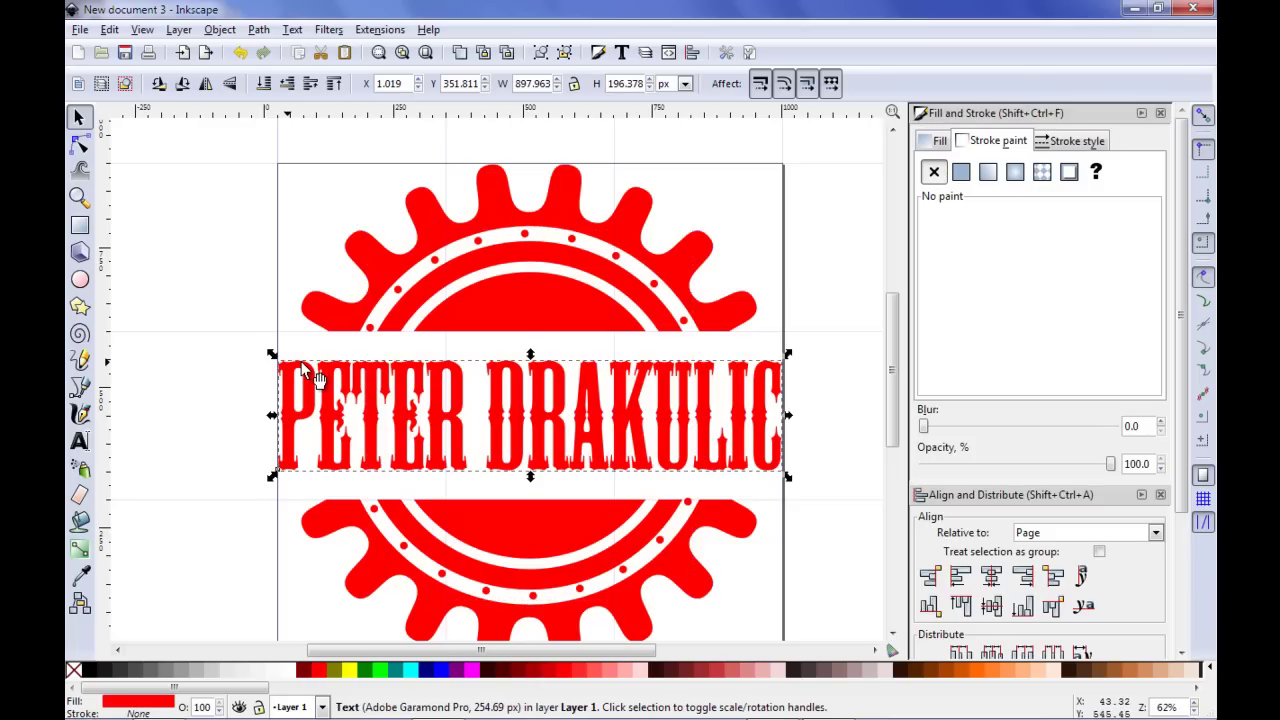
Convert the name text to paths and choose Envelope Deformation in the Path Effect Editor
{"action": "left_click", "coordinate": [258, 30]}
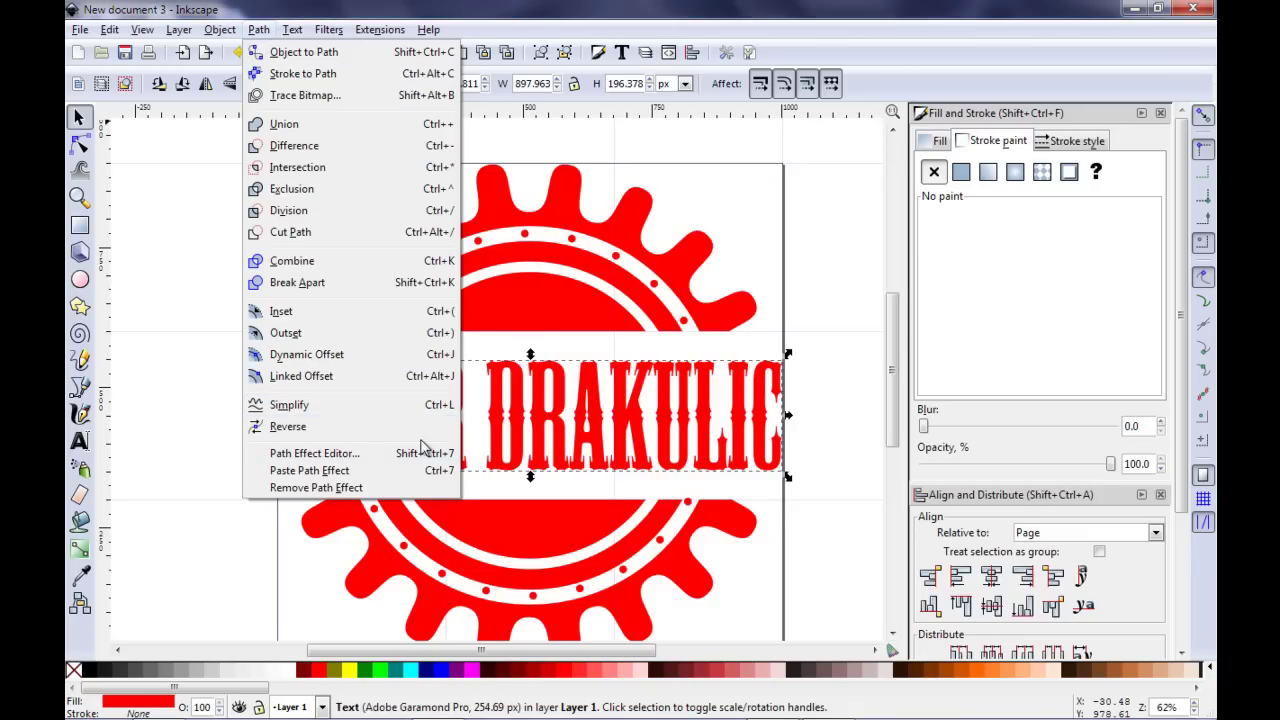
{"action": "left_click", "coordinate": [456, 454]}
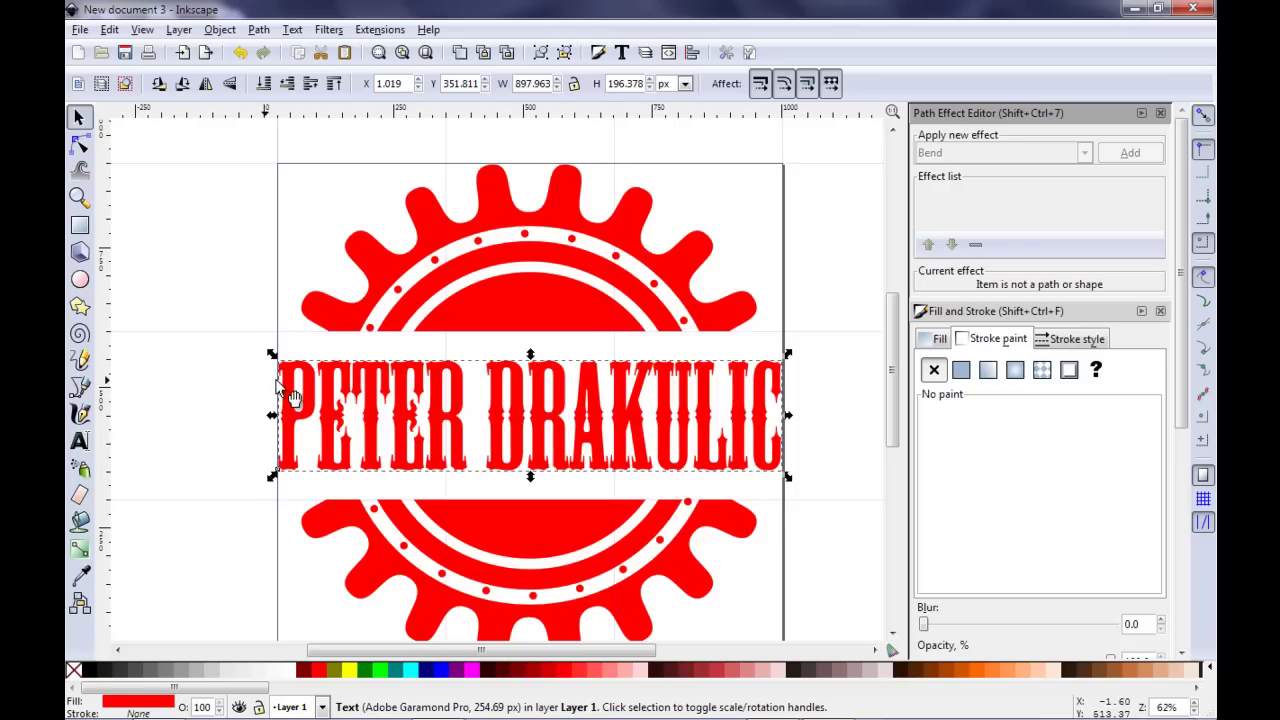
{"action": "left_click", "coordinate": [258, 31]}
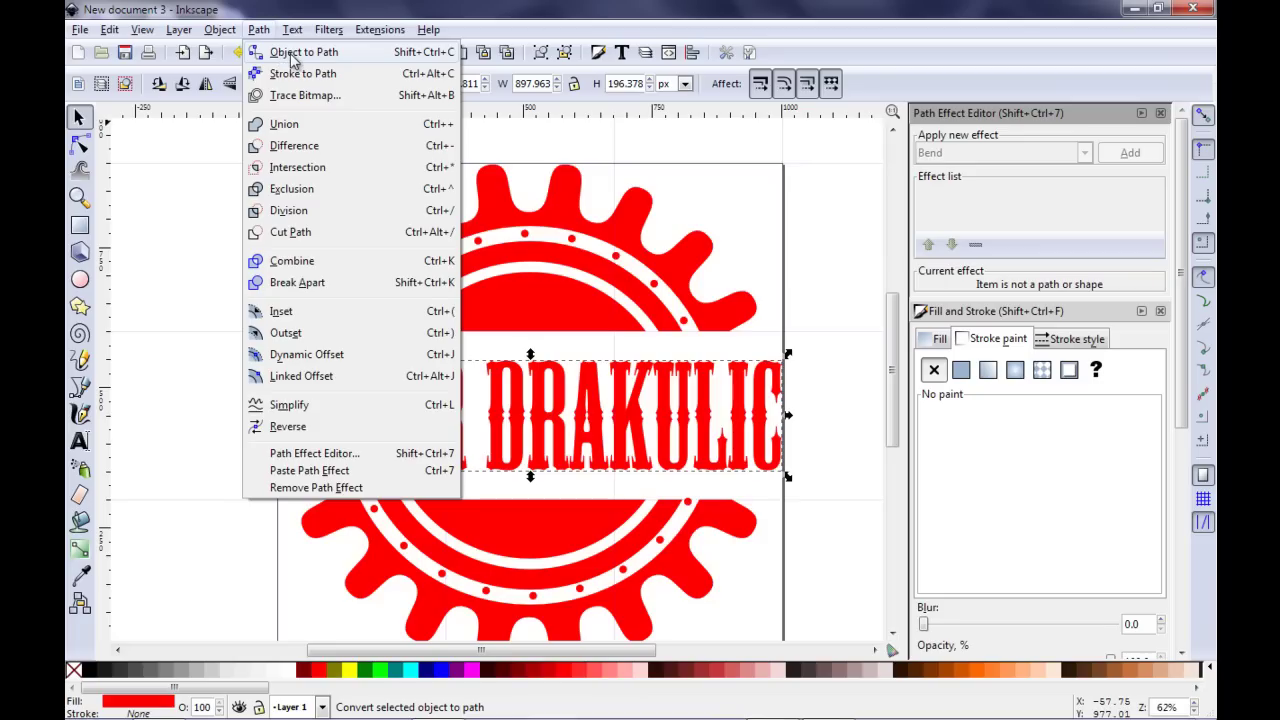
{"action": "left_click", "coordinate": [292, 57]}
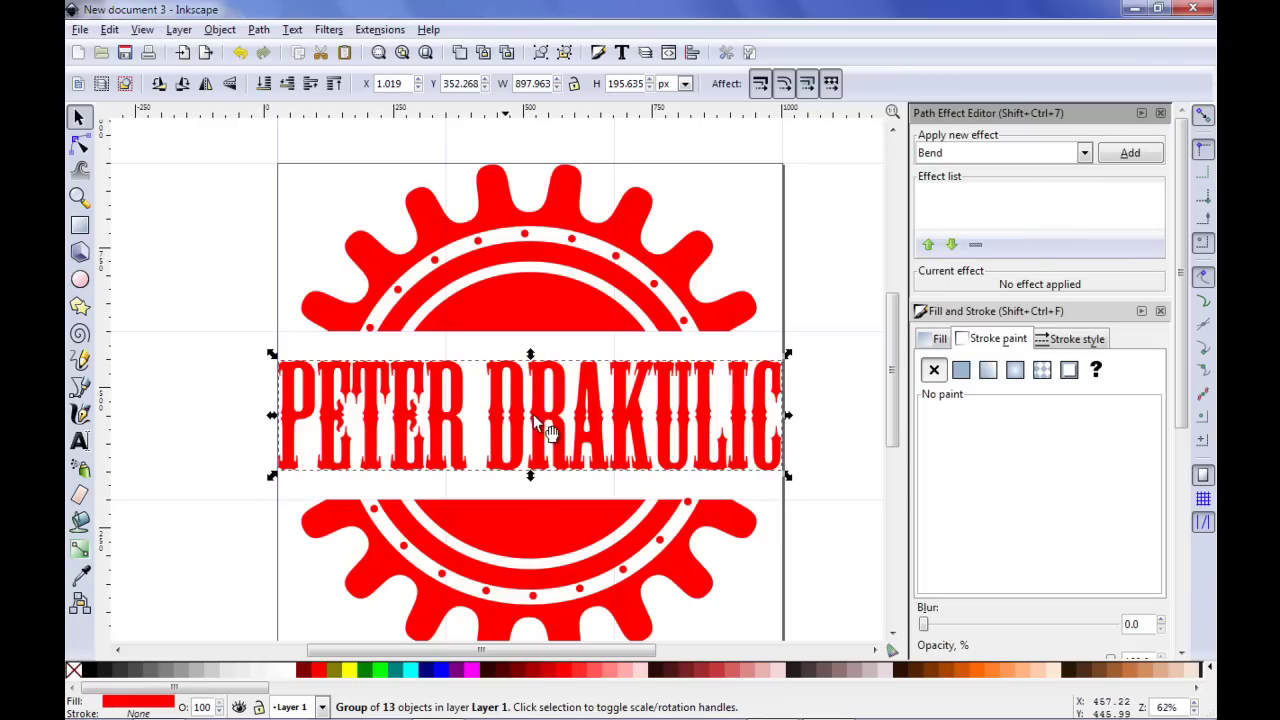
{"action": "left_click", "coordinate": [1085, 153]}
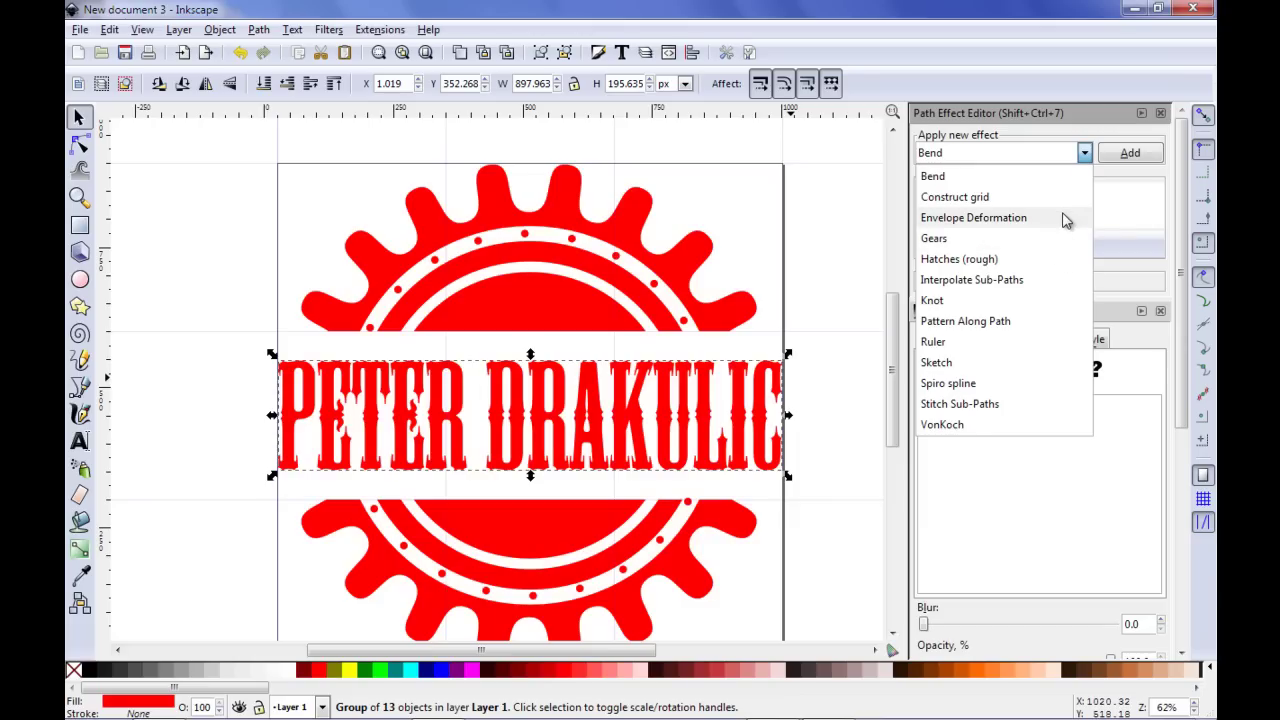
{"action": "left_click", "coordinate": [1066, 222]}
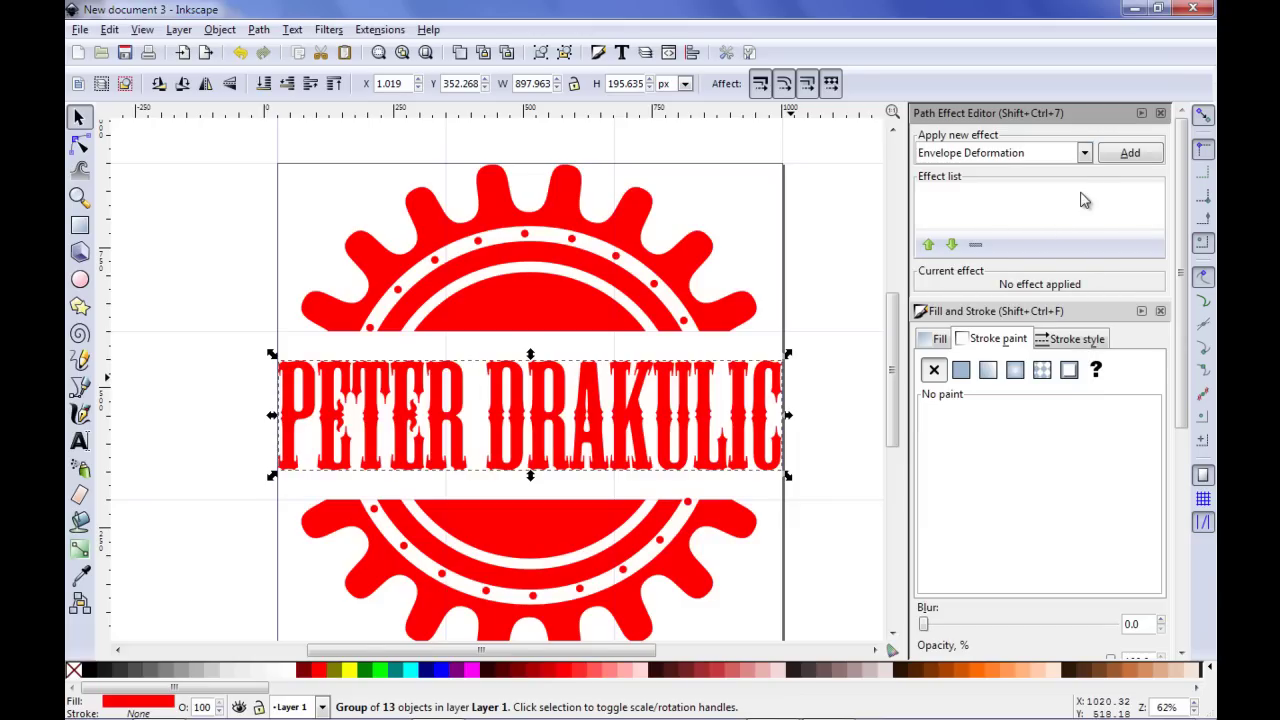
Apply Envelope Deformation to the name and start editing its top bend path on canvas
{"action": "left_click", "coordinate": [1148, 160]}
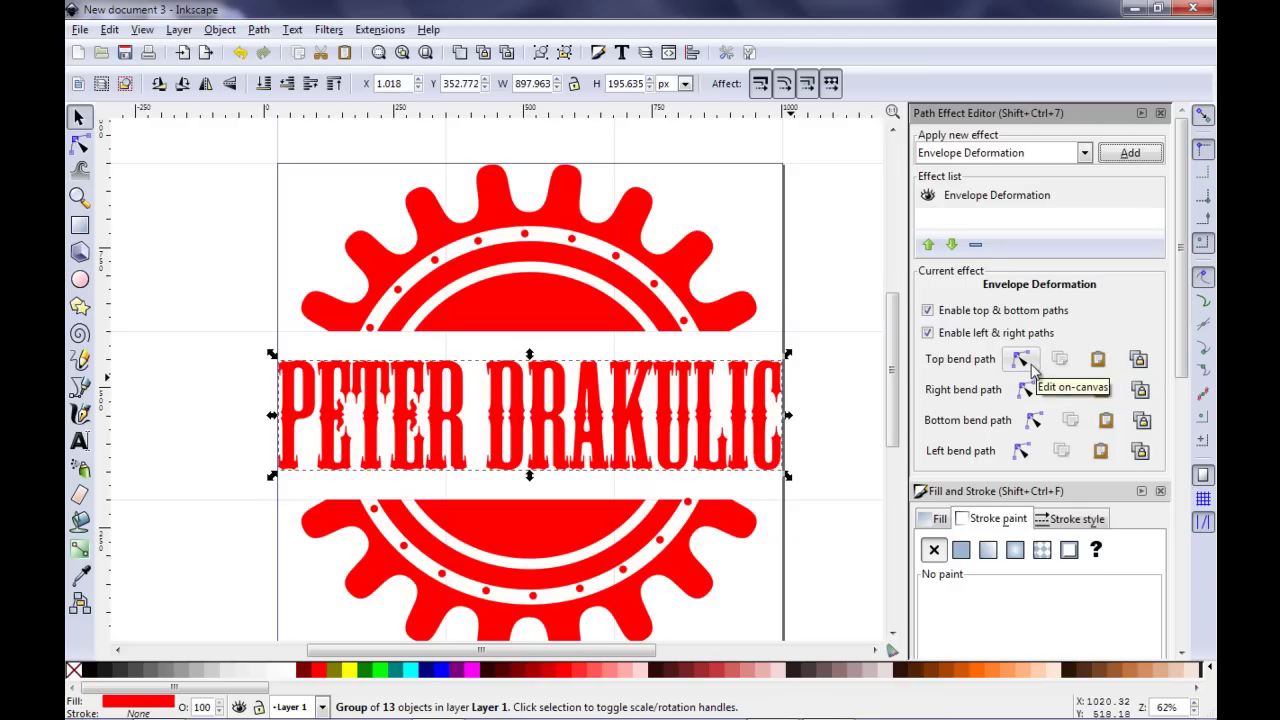
{"action": "left_click", "coordinate": [1033, 367]}
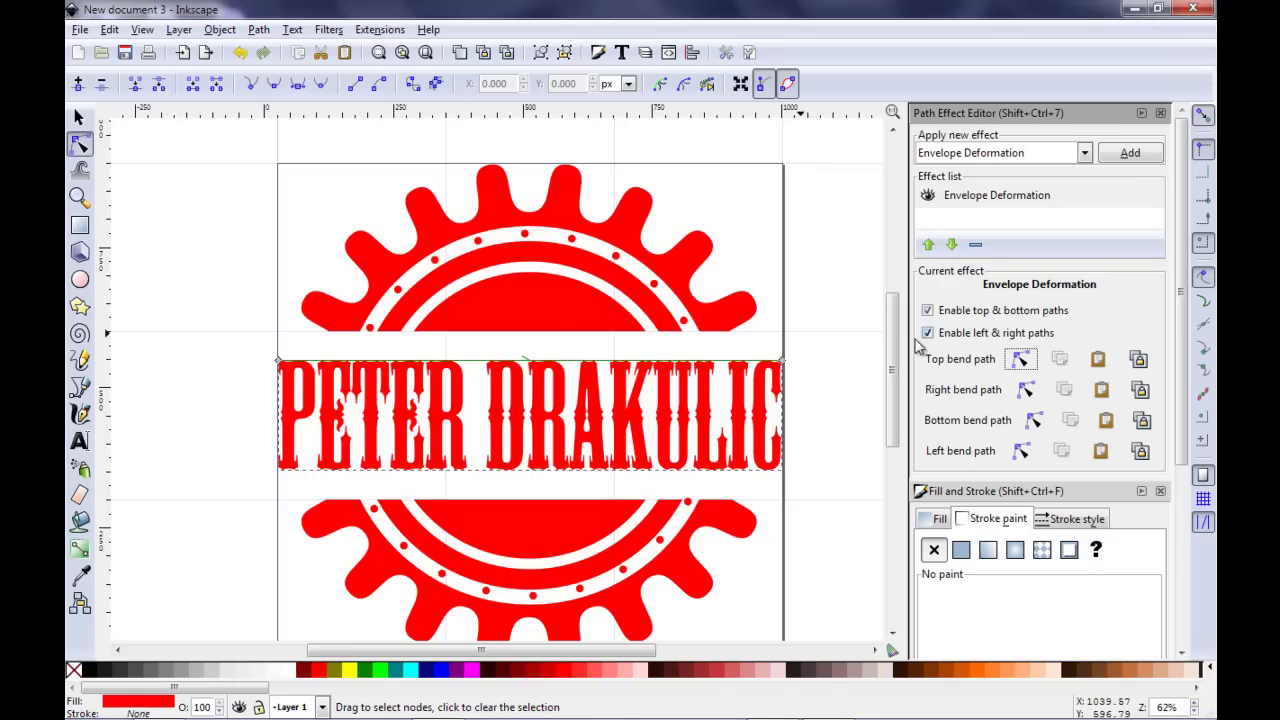
{"action": "left_click", "coordinate": [142, 29]}
{"action": "mouse_move", "coordinate": [163, 72]}
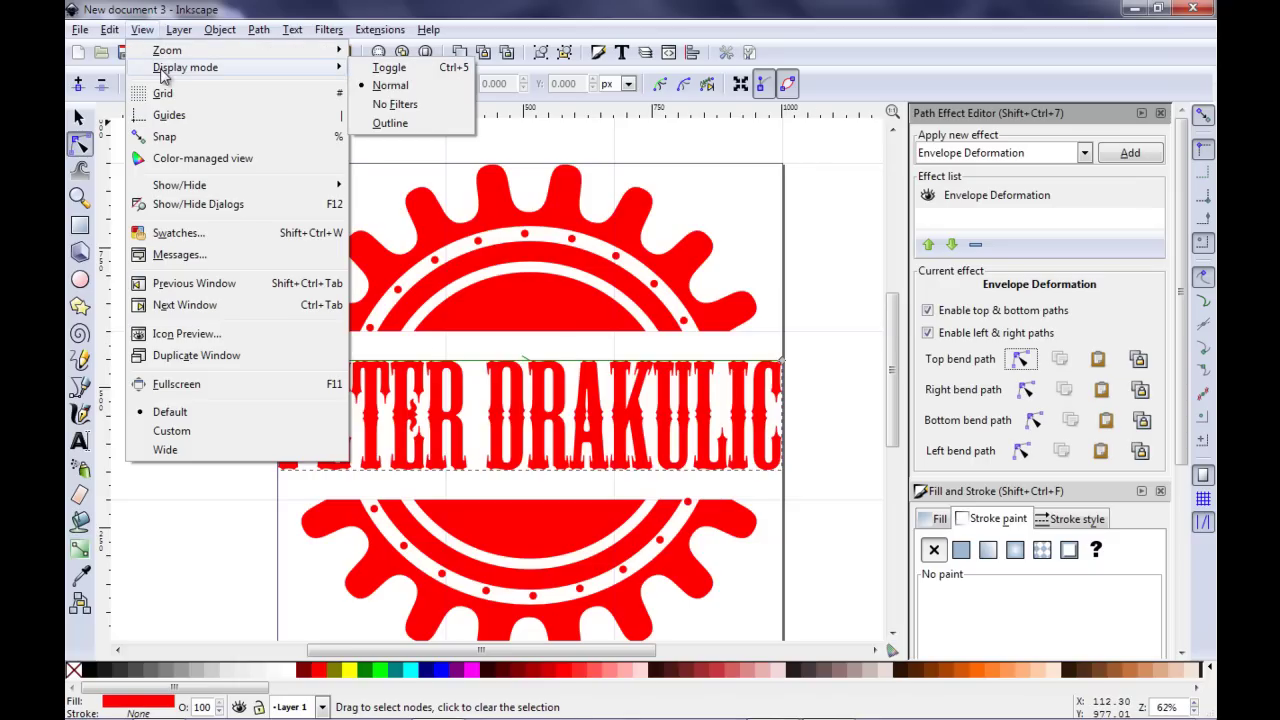
Switch the display mode to Outline and select both end nodes of the top bend path
{"action": "left_click", "coordinate": [441, 123]}
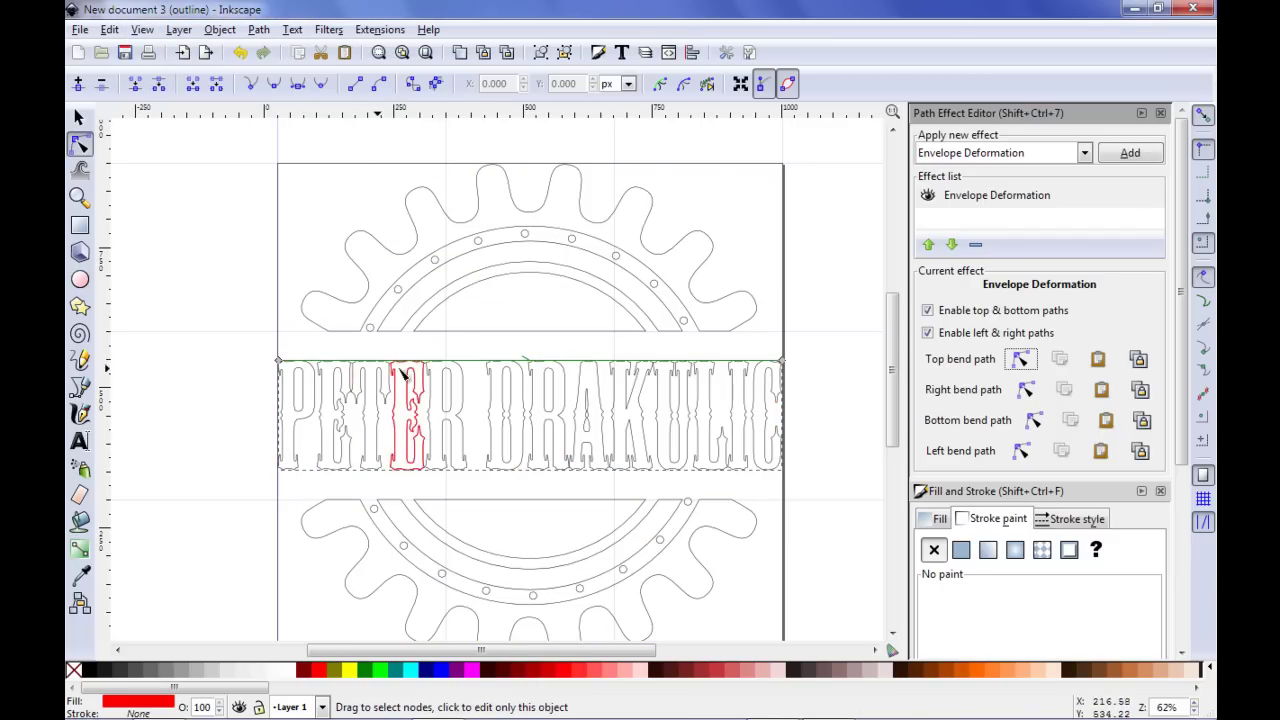
{"action": "scroll", "coordinate": [527, 377], "scroll_direction": "up", "scroll_amount": 1}
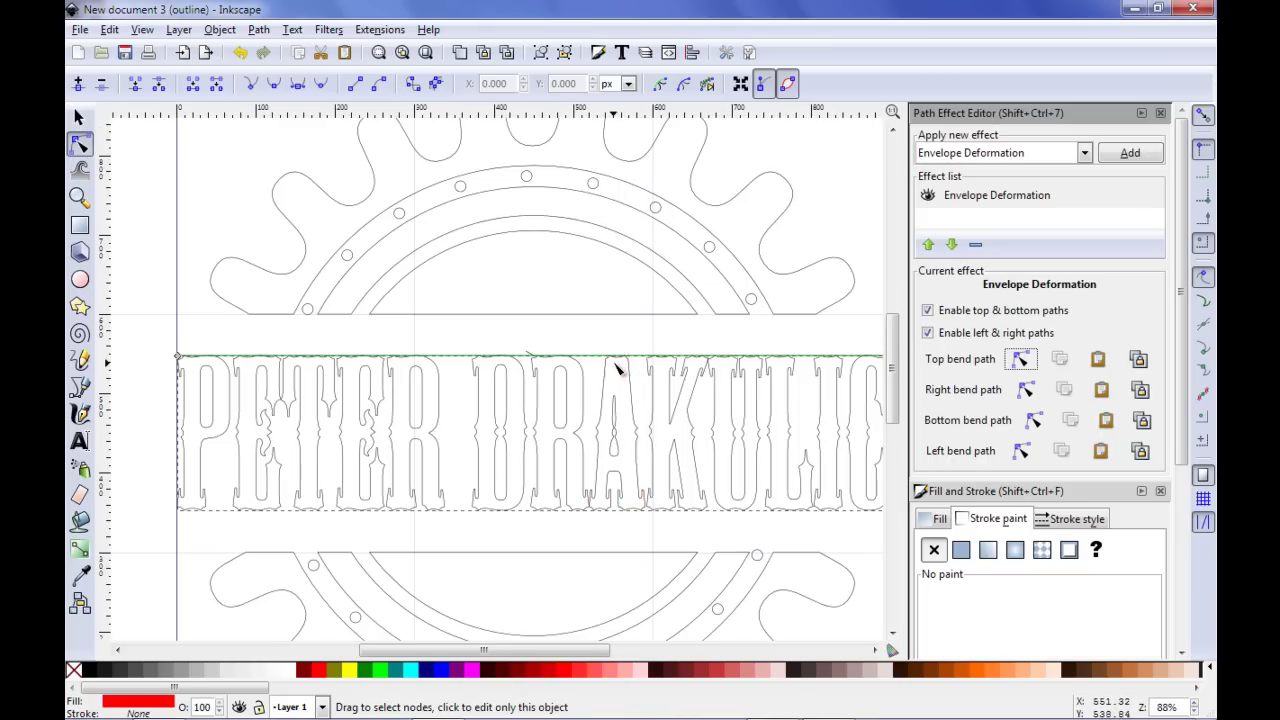
{"action": "scroll", "coordinate": [595, 368], "scroll_direction": "down", "scroll_amount": 1}
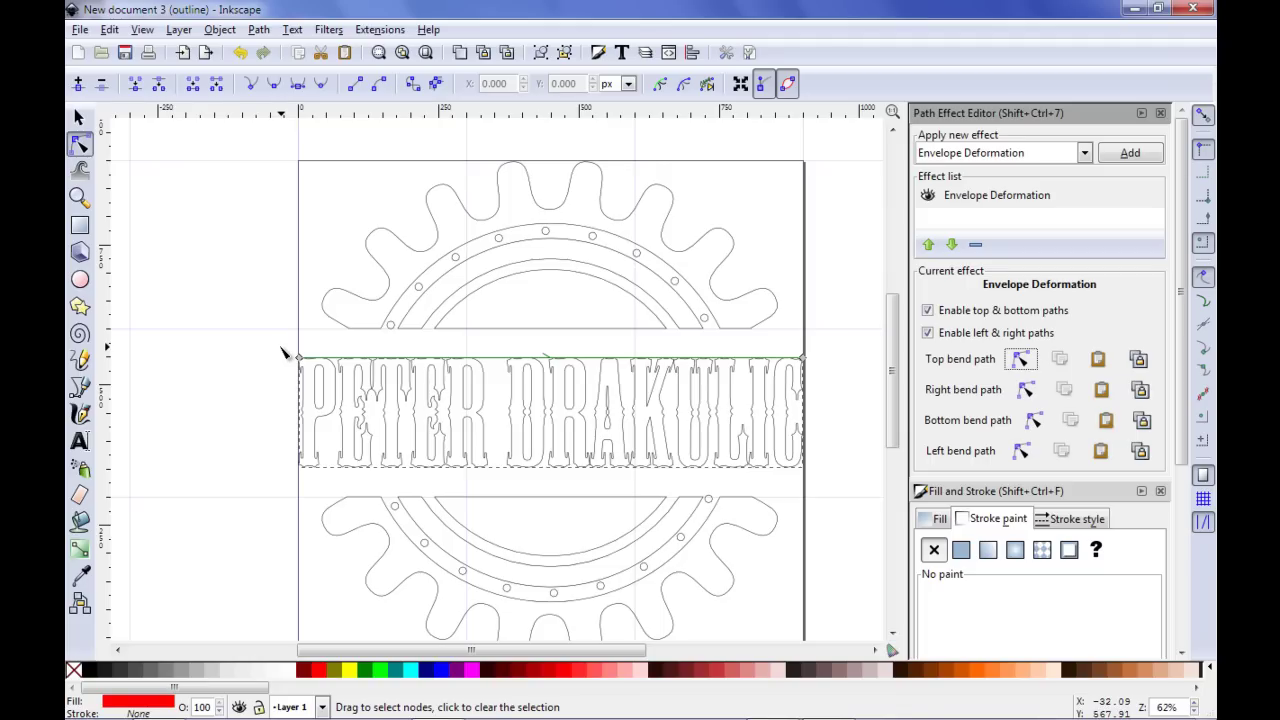
{"action": "left_click_drag", "start_coordinate": [281, 349], "coordinate": [813, 366]}
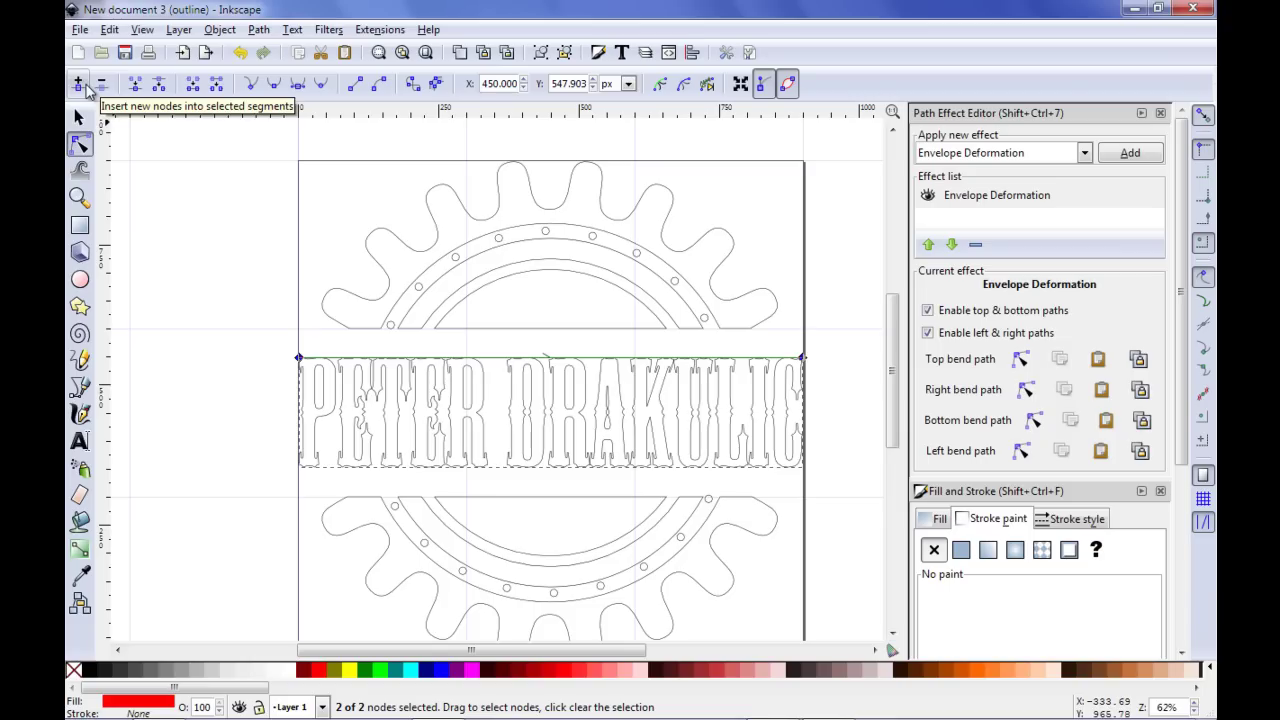
Add an auto-smooth middle node to the top bend path and, with snapping off, lower it for a gentle sag
{"action": "left_click", "coordinate": [80, 84]}
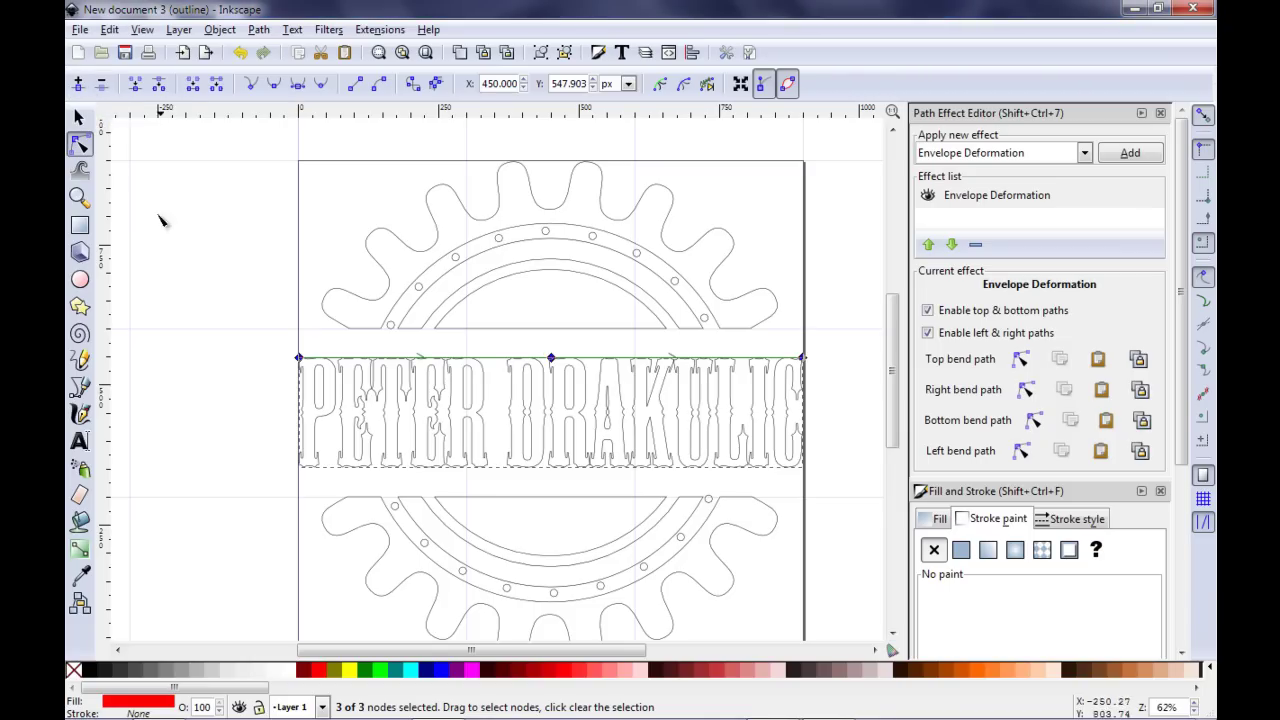
{"action": "left_click", "coordinate": [551, 358]}
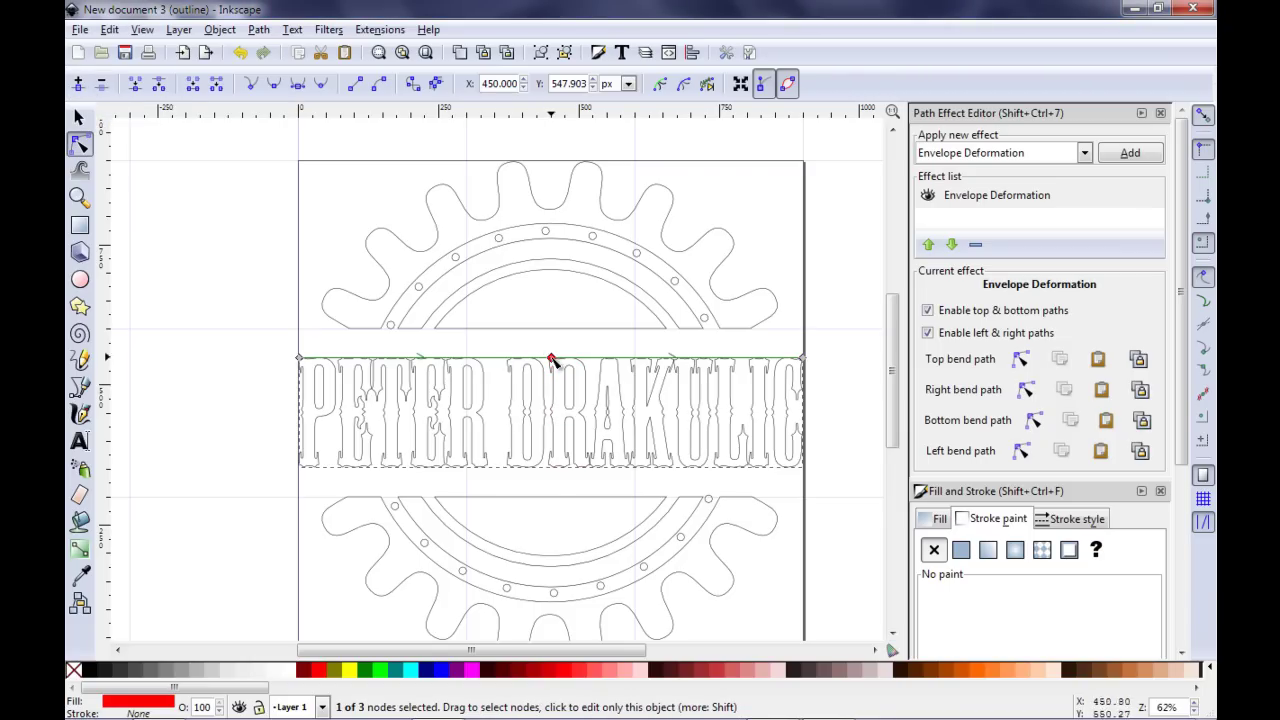
{"action": "left_click", "coordinate": [321, 86]}
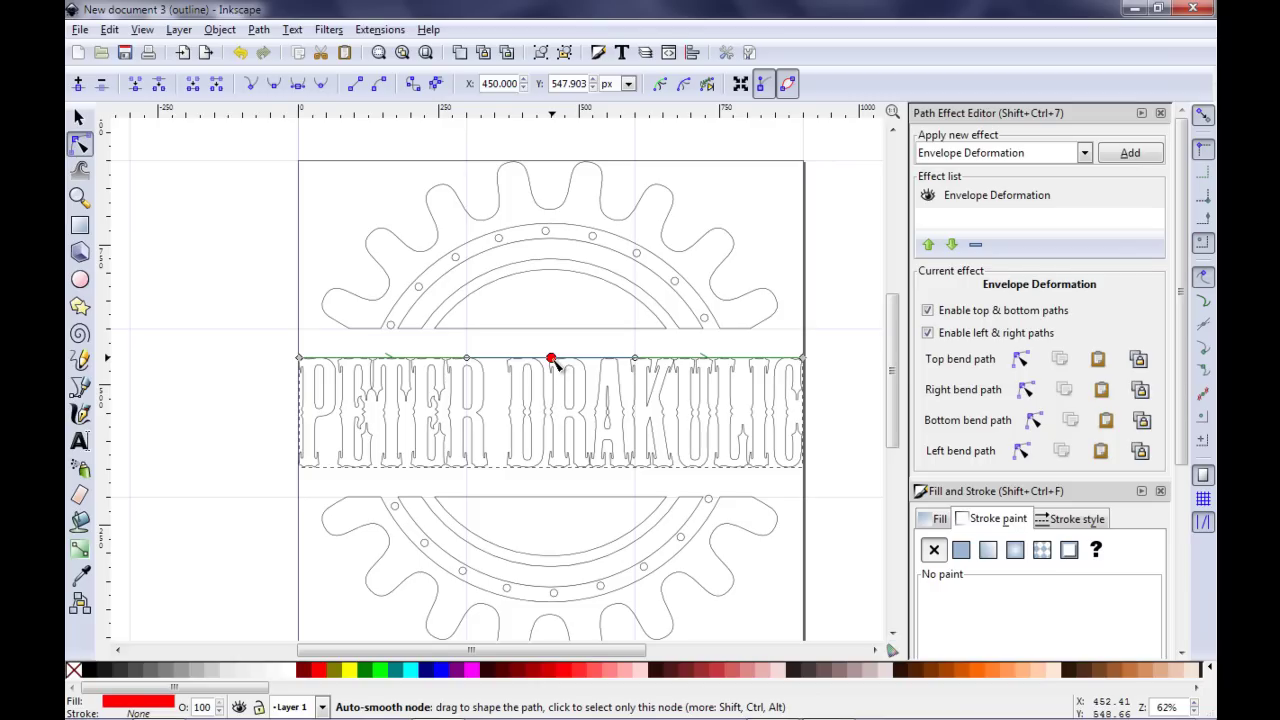
{"action": "left_click_drag", "start_coordinate": [551, 357], "coordinate": [551, 359]}
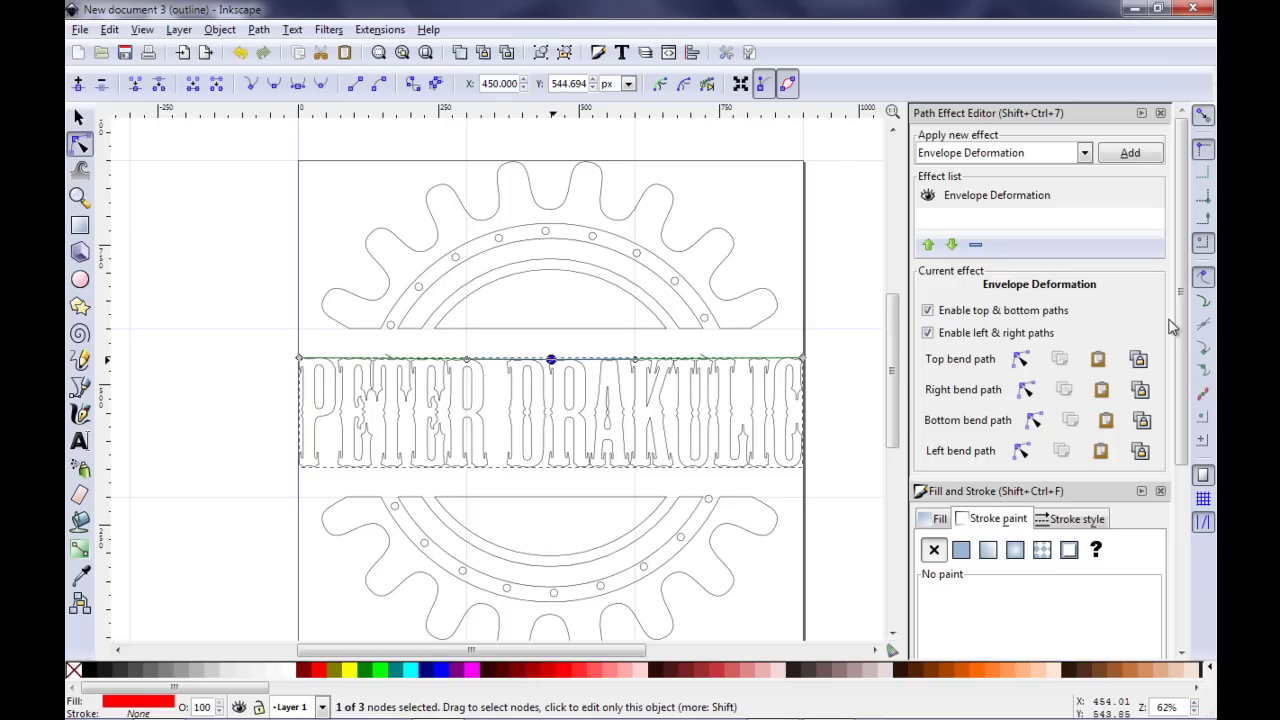
{"action": "left_click", "coordinate": [1203, 118]}
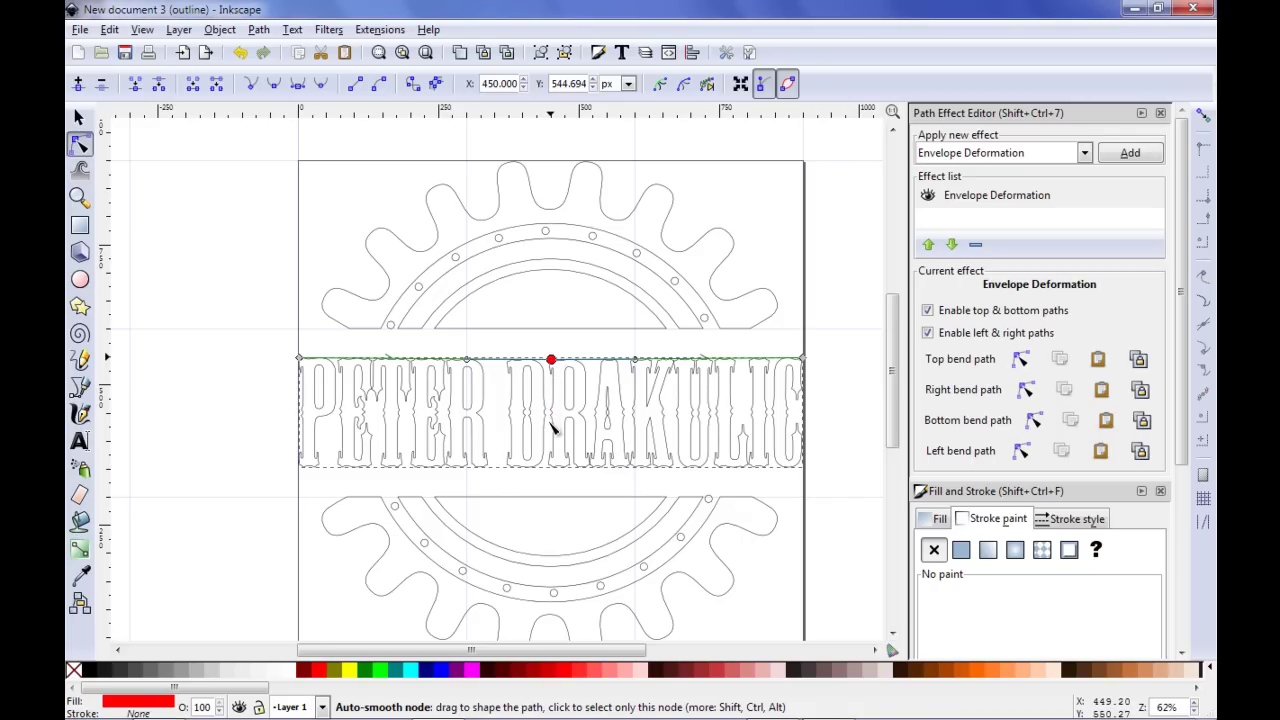
{"action": "left_click_drag", "start_coordinate": [556, 363], "coordinate": [555, 432]}
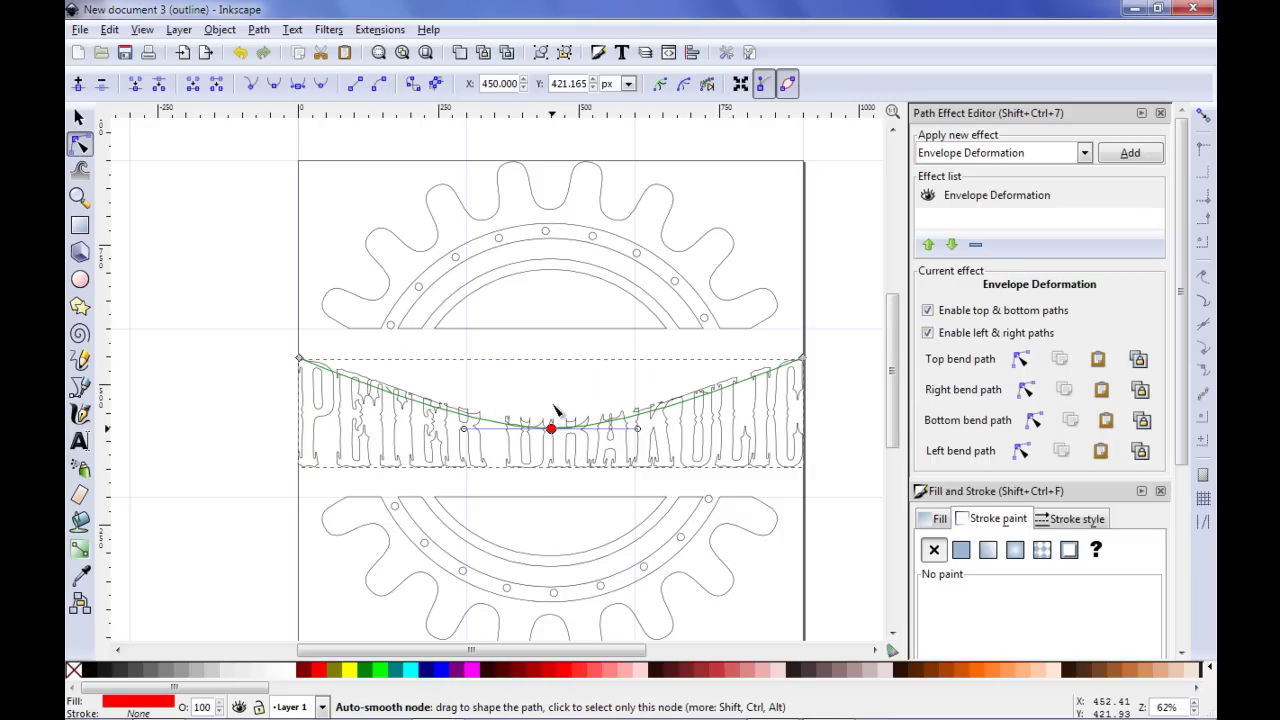
{"action": "left_click_drag", "start_coordinate": [551, 428], "coordinate": [552, 378]}
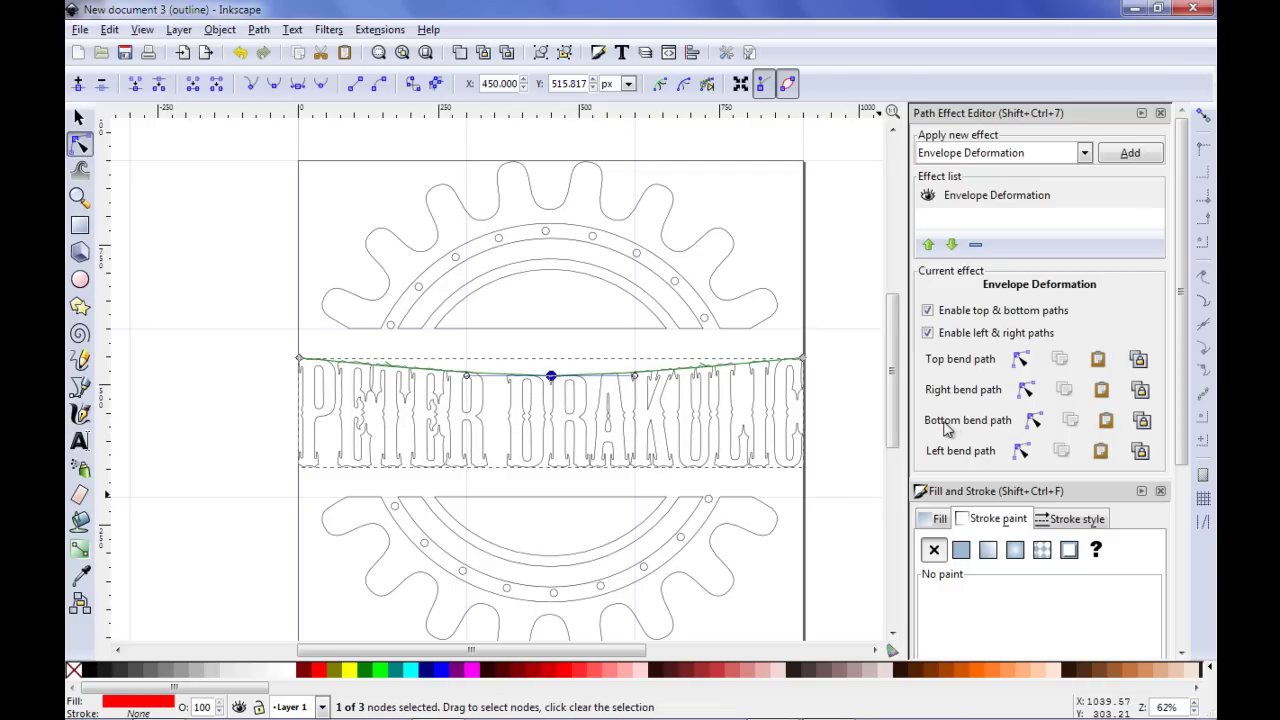
{"action": "left_click", "coordinate": [1039, 425]}
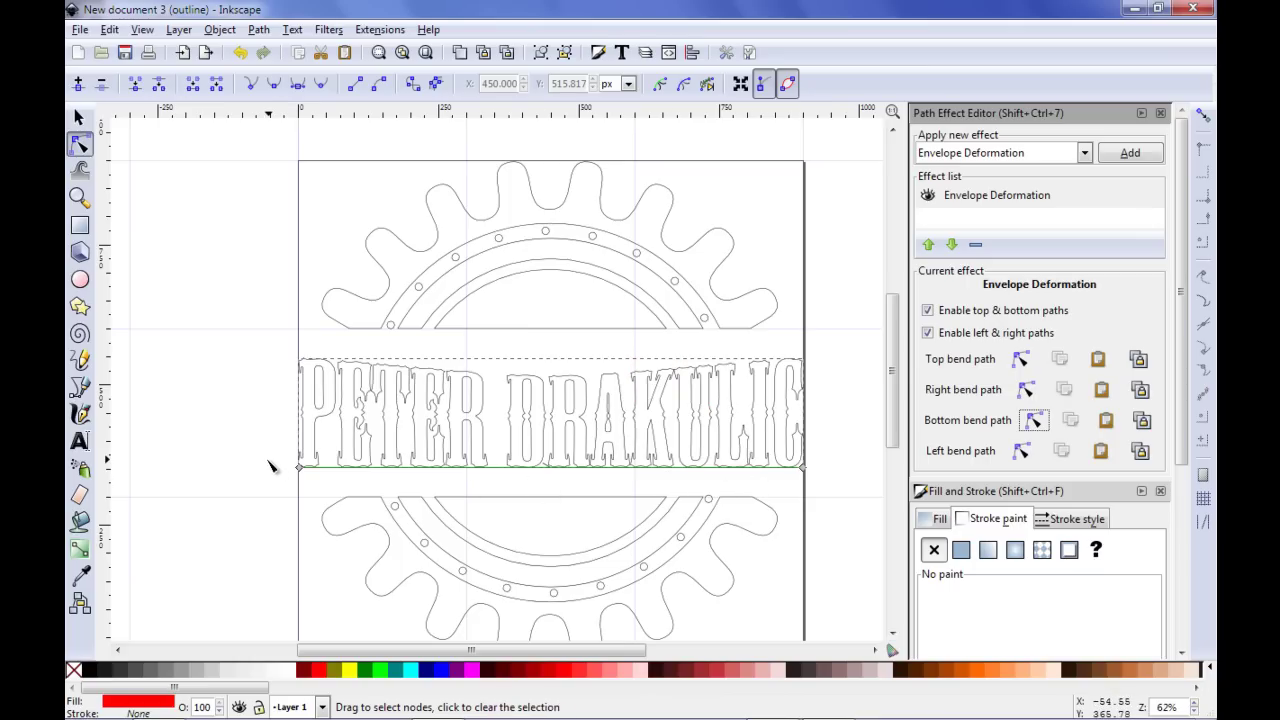
Add an auto-smooth middle node to the bottom bend path and raise it about 22 px
{"action": "left_click_drag", "start_coordinate": [272, 462], "coordinate": [802, 485]}
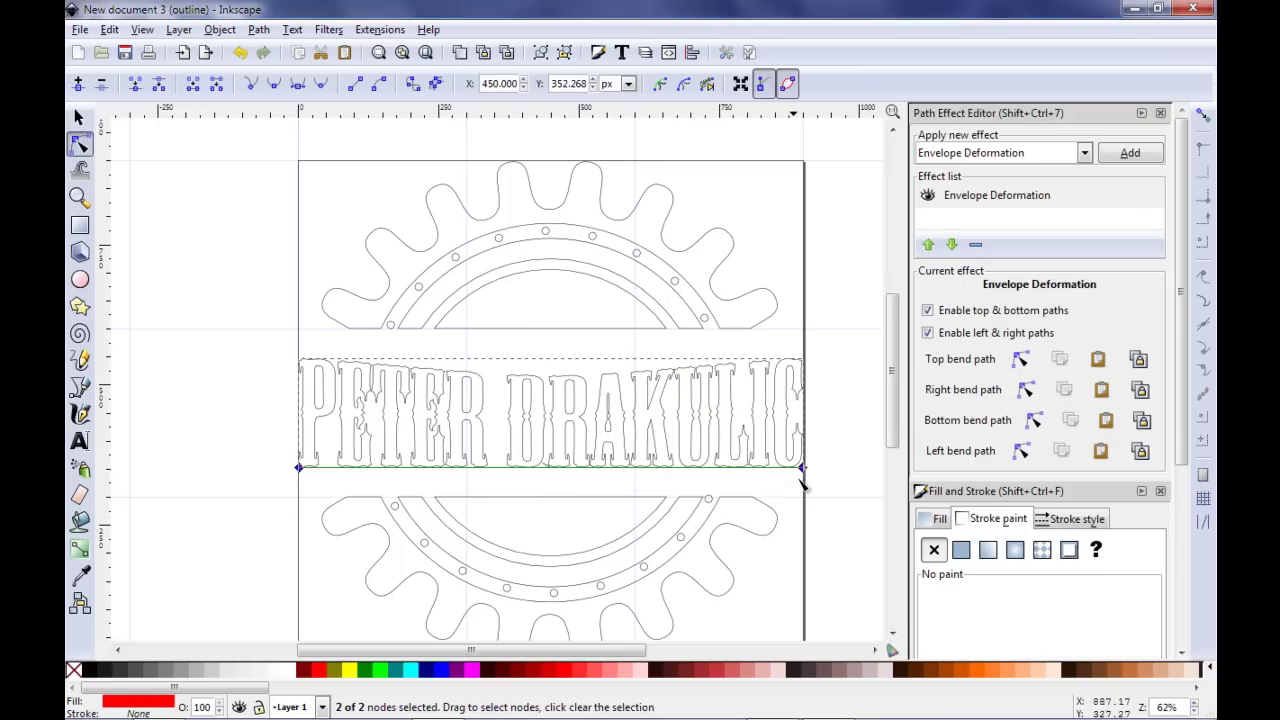
{"action": "left_click", "coordinate": [78, 83]}
{"action": "left_click", "coordinate": [551, 468]}
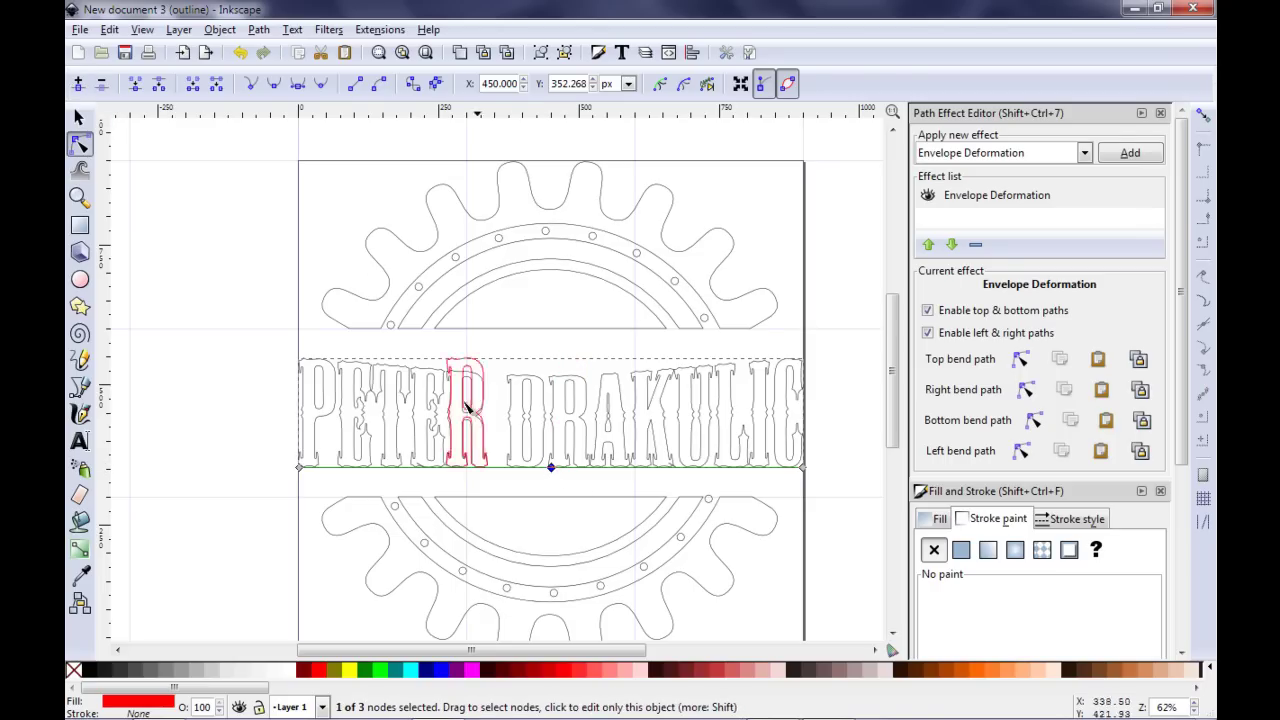
{"action": "left_click", "coordinate": [322, 86]}
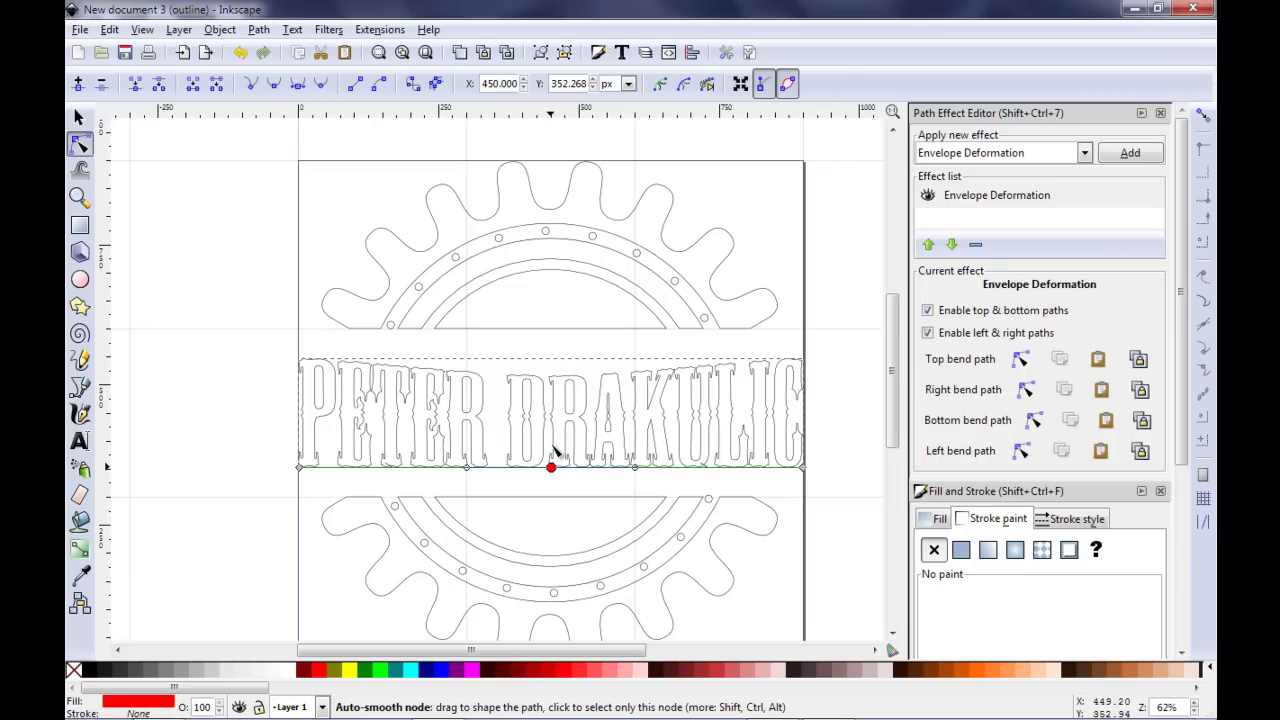
{"action": "left_click_drag", "start_coordinate": [551, 466], "coordinate": [553, 440]}
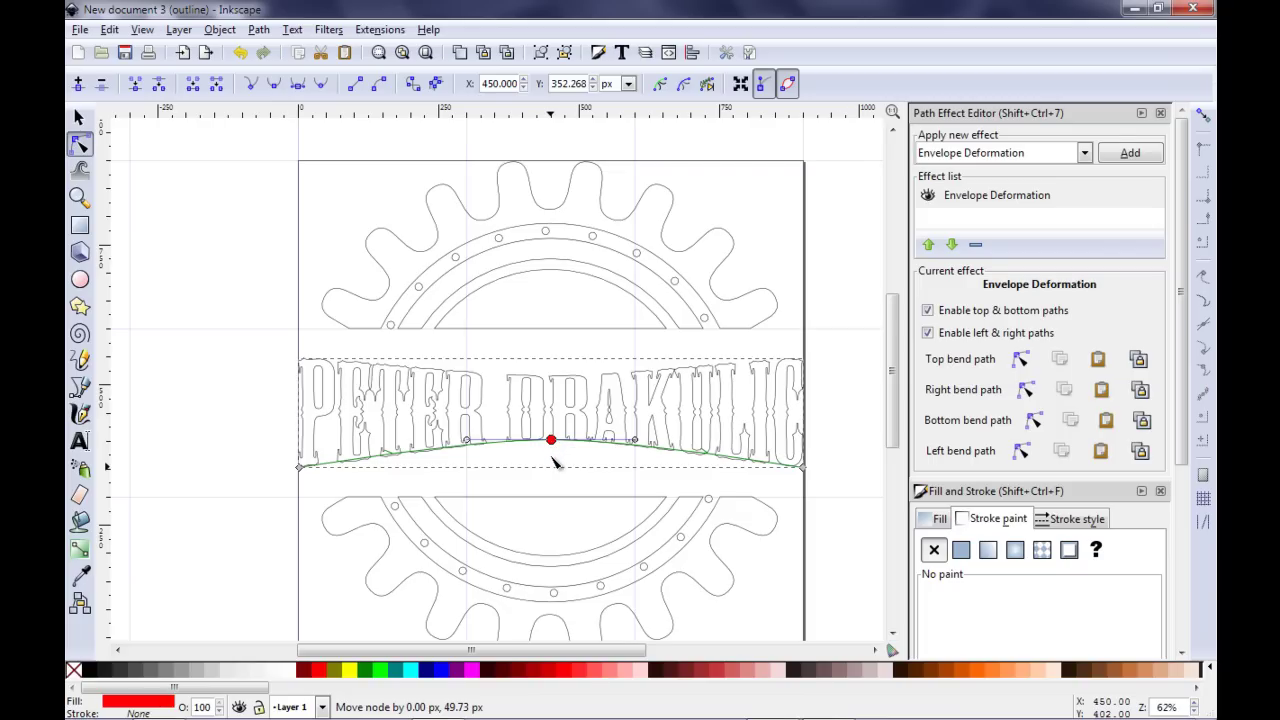
{"action": "left_click_drag", "start_coordinate": [554, 465], "coordinate": [553, 456]}
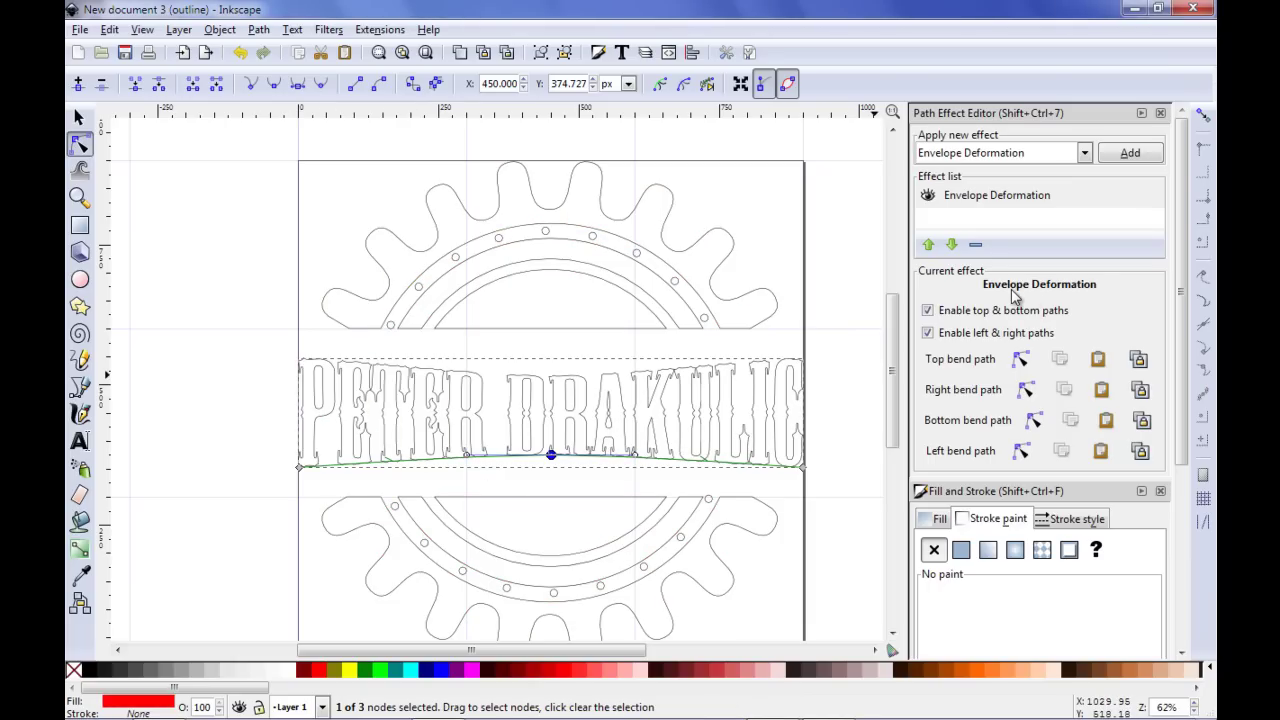
Switch the display mode from Outline back to Normal
{"action": "left_click", "coordinate": [142, 31]}
{"action": "mouse_move", "coordinate": [165, 67]}
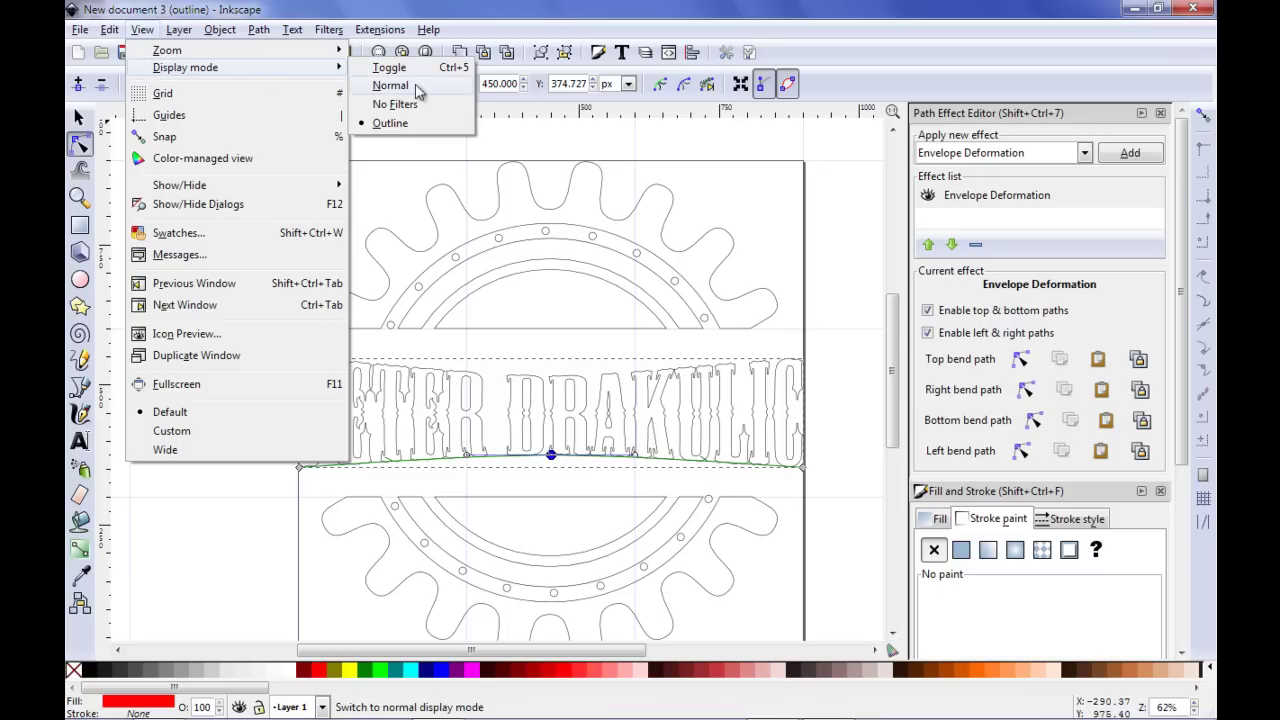
{"action": "left_click", "coordinate": [390, 86]}
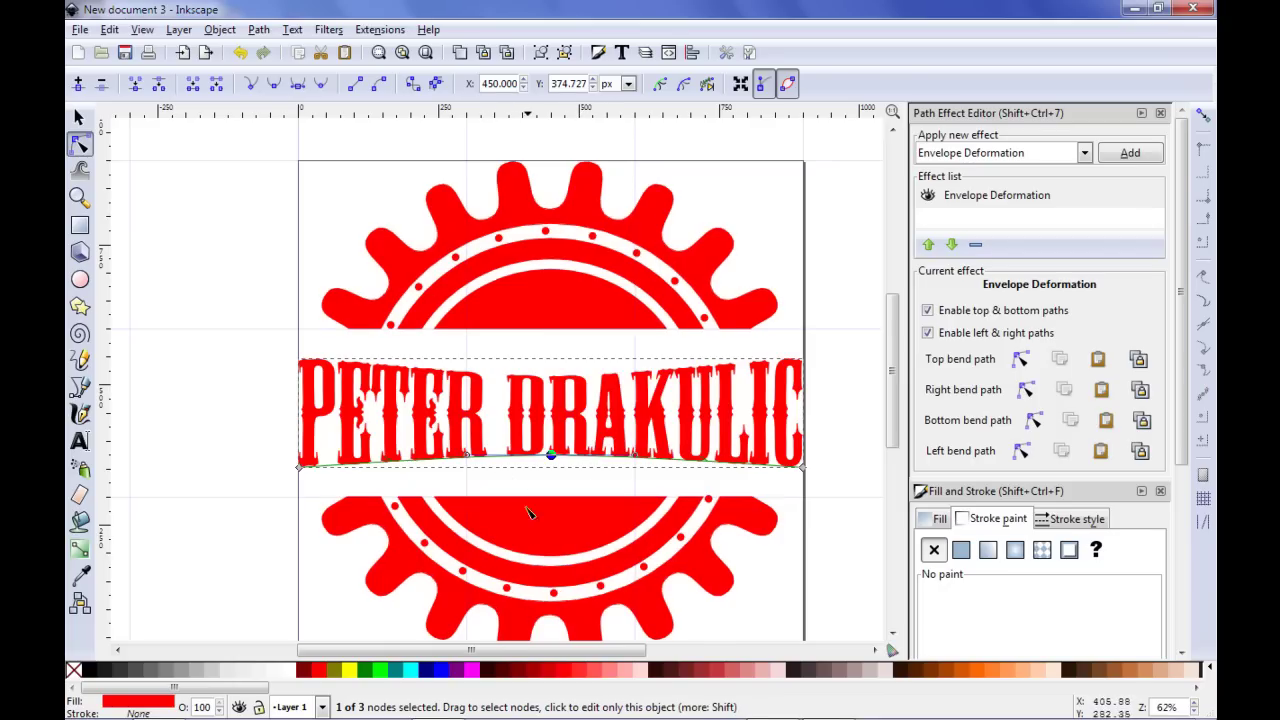
{"action": "left_click", "coordinate": [84, 280]}
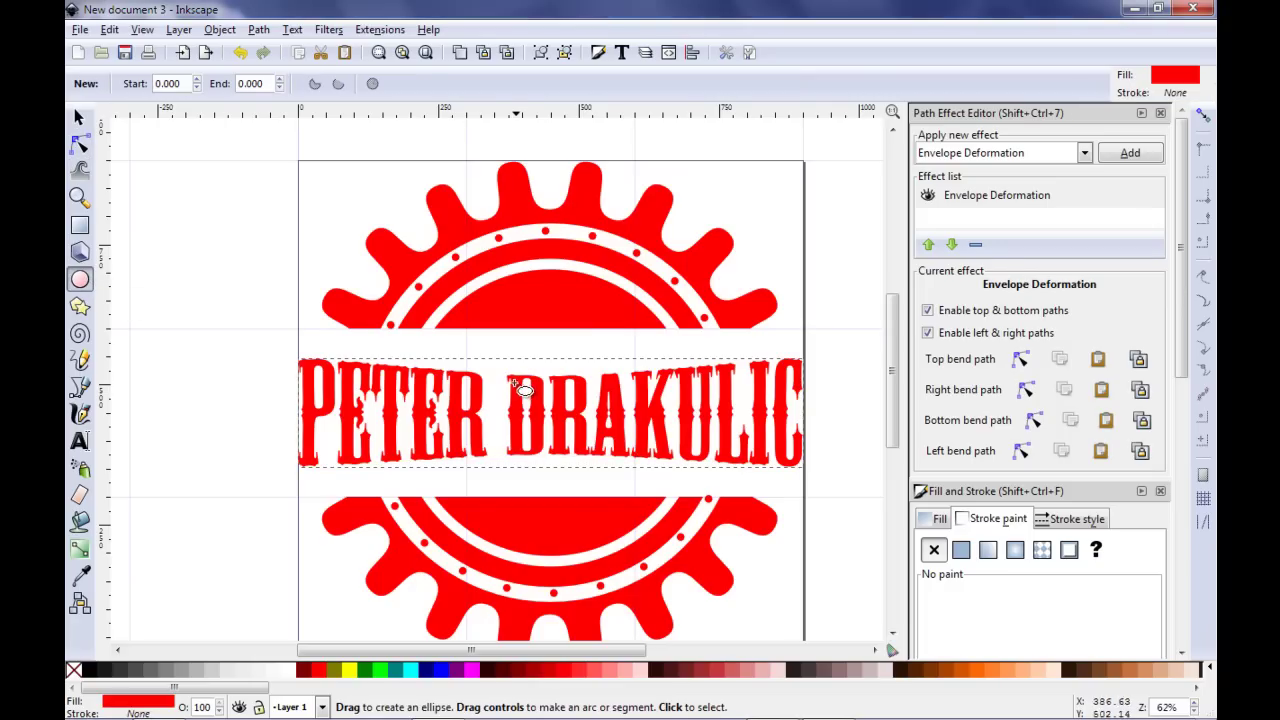
Draw a circle over the name's centre with a flat black stroke and no fill
{"action": "left_click_drag", "start_coordinate": [512, 374], "coordinate": [651, 492]}
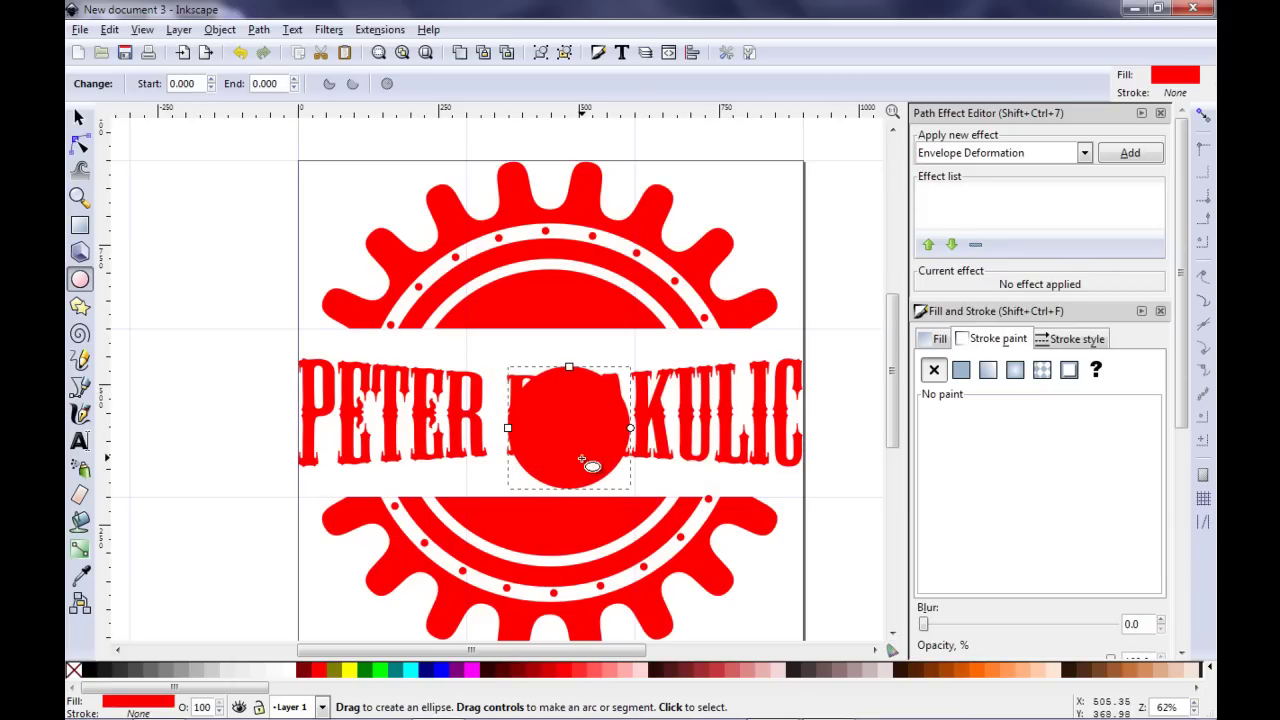
{"action": "key", "text": "ctrl"}
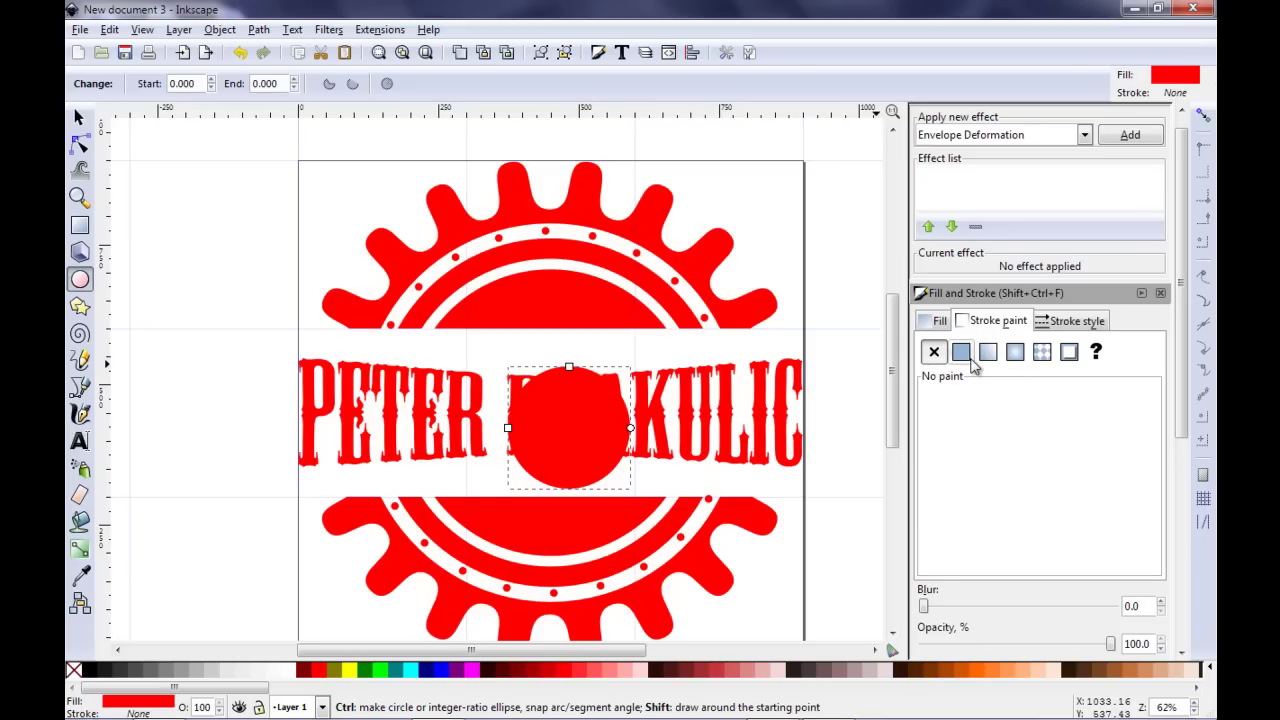
{"action": "left_click", "coordinate": [961, 352]}
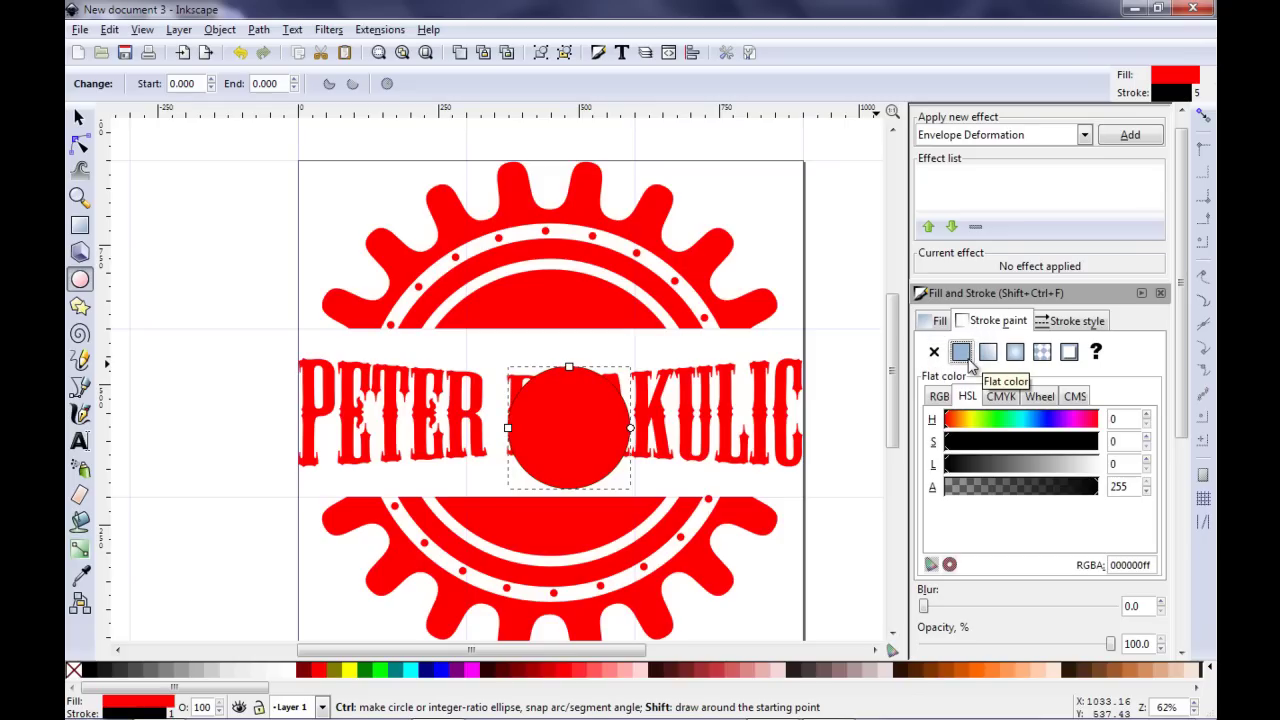
{"action": "left_click", "coordinate": [944, 322]}
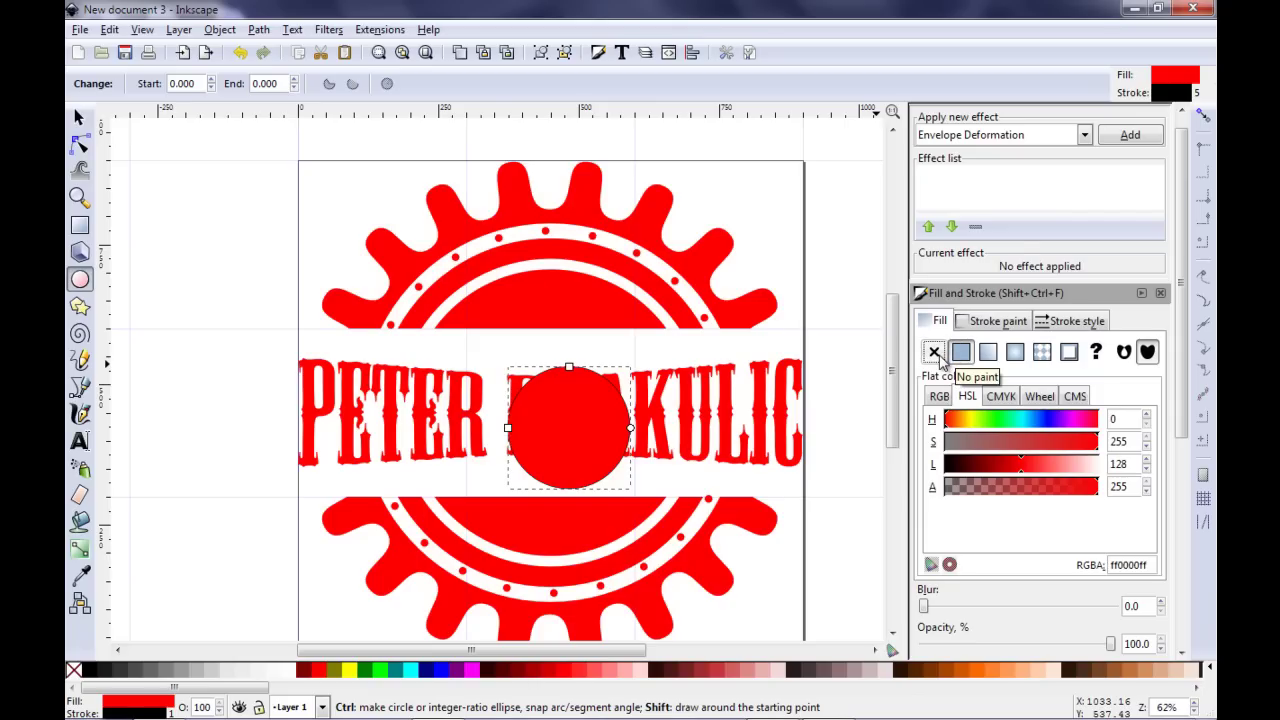
{"action": "left_click", "coordinate": [938, 358]}
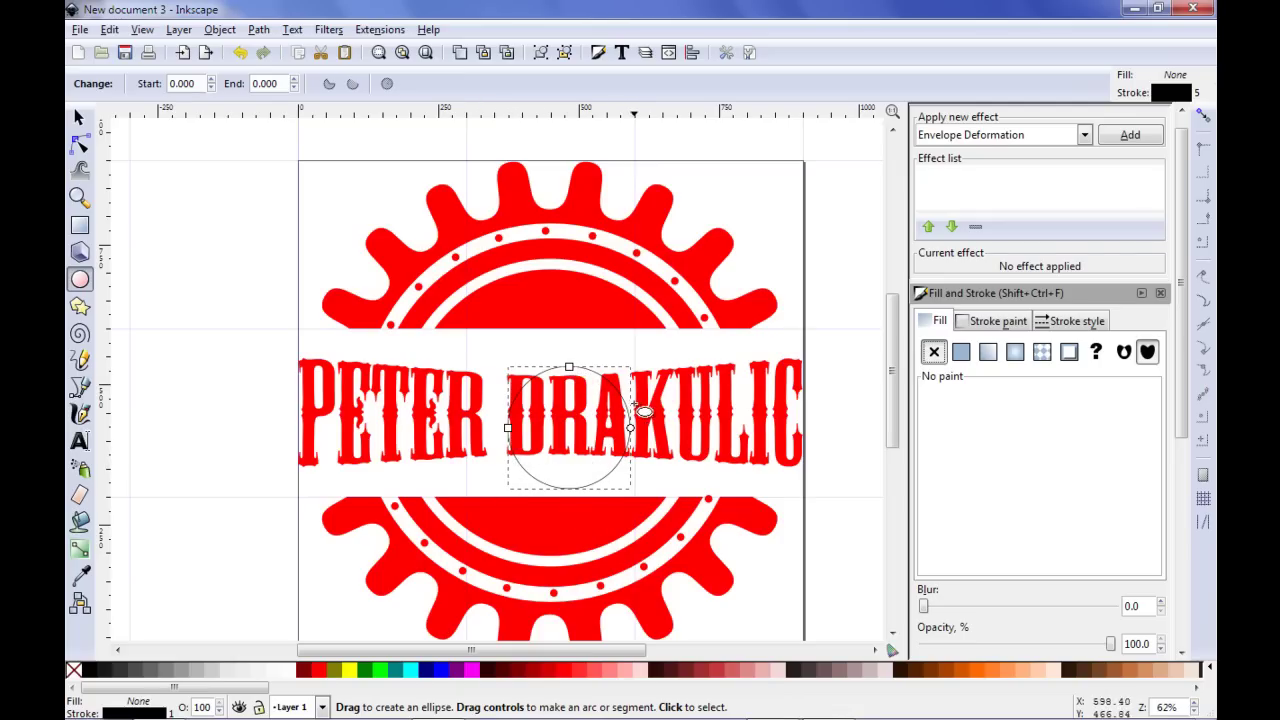
{"action": "key", "text": "ctrl+shift+a"}
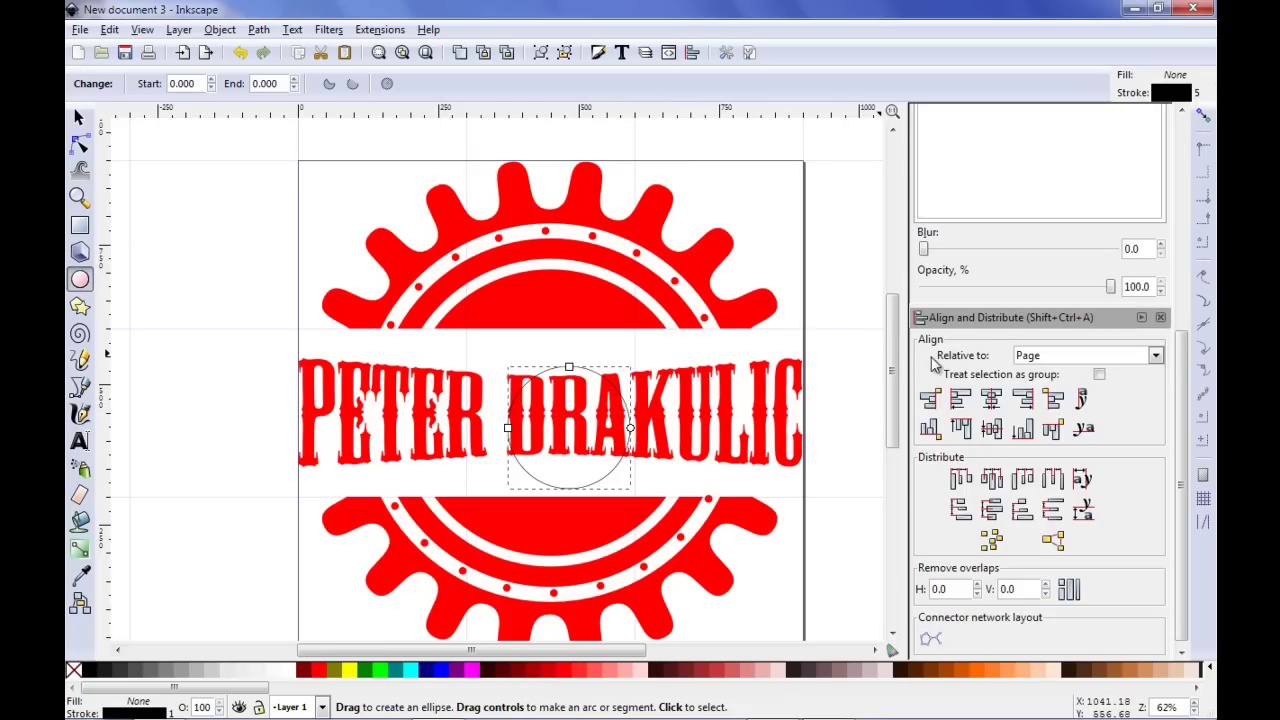
Centre the circle on the page and resize it to about 495 px inside the inner ring
{"action": "left_click", "coordinate": [996, 403]}
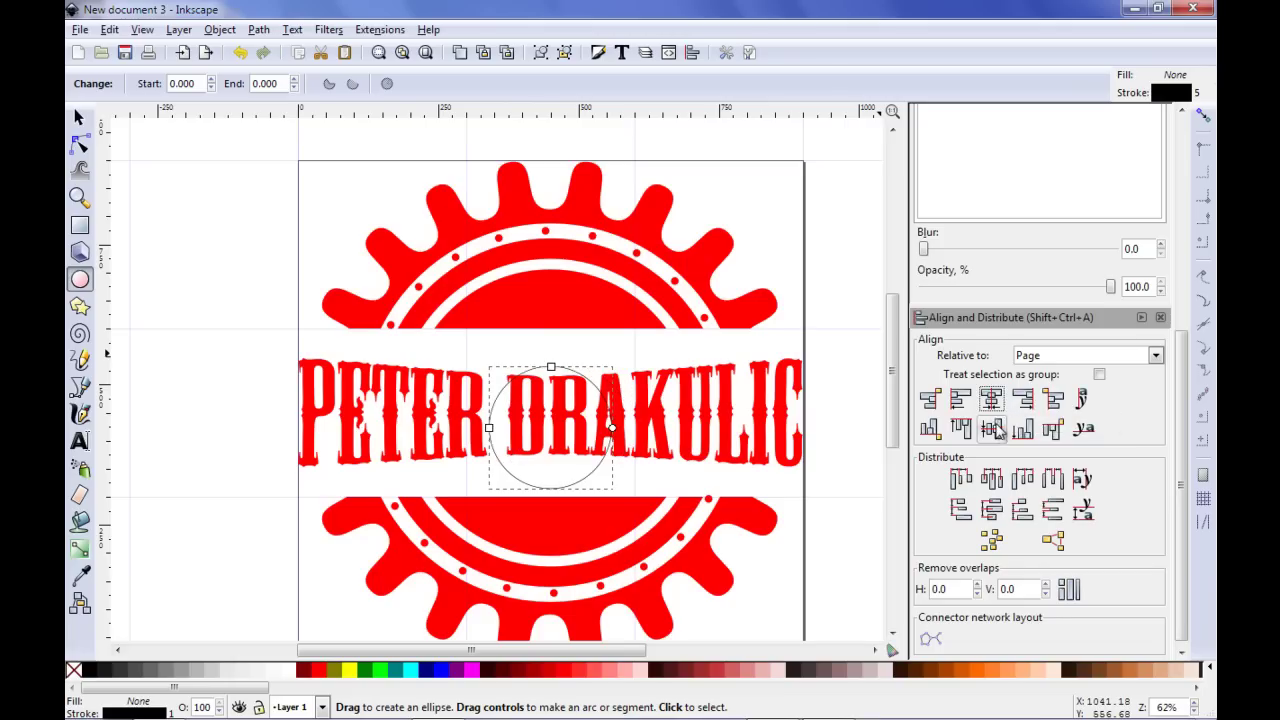
{"action": "left_click", "coordinate": [992, 428]}
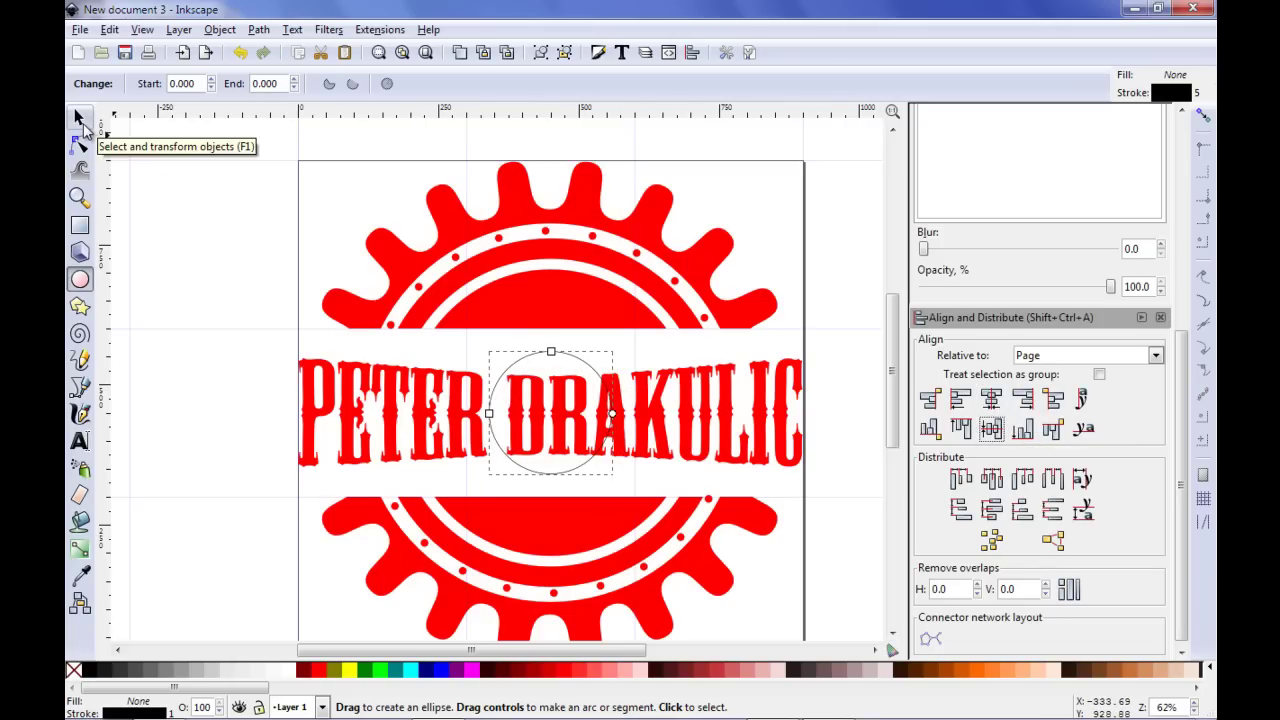
{"action": "left_click", "coordinate": [80, 120]}
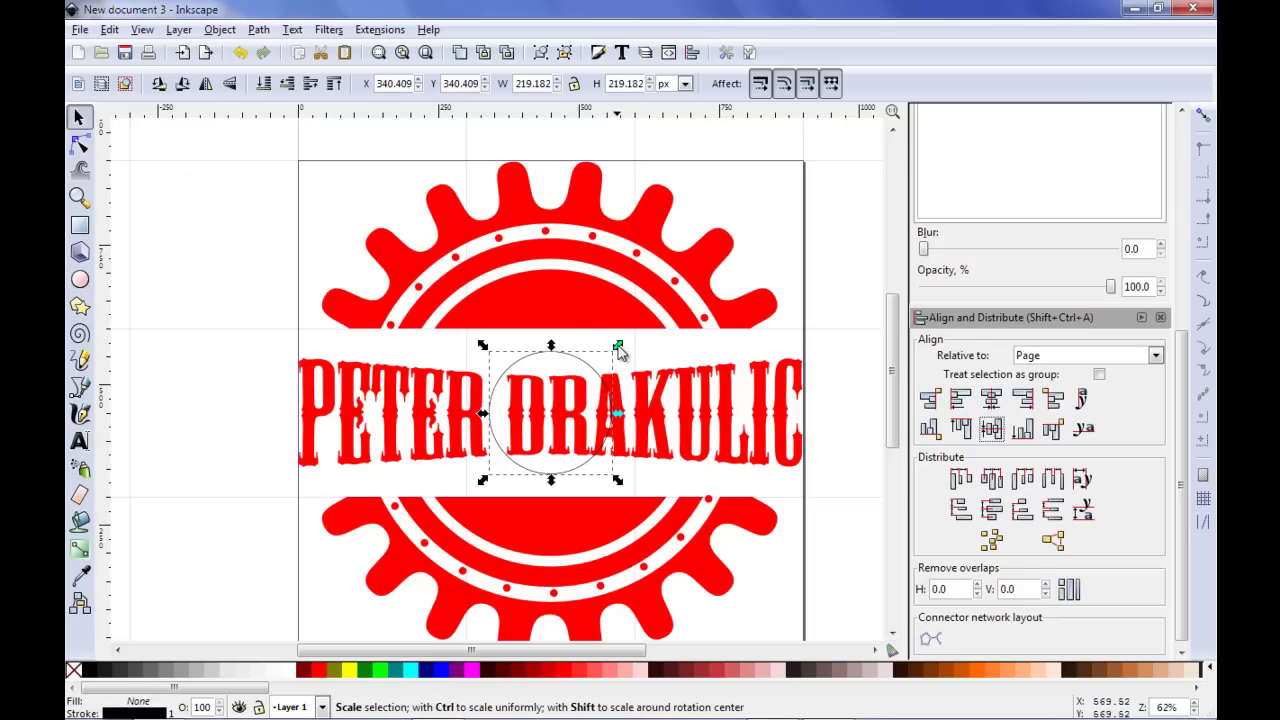
{"action": "left_click_drag", "start_coordinate": [619, 350], "coordinate": [782, 275]}
{"action": "left_click_drag", "start_coordinate": [699, 265], "coordinate": [713, 276]}
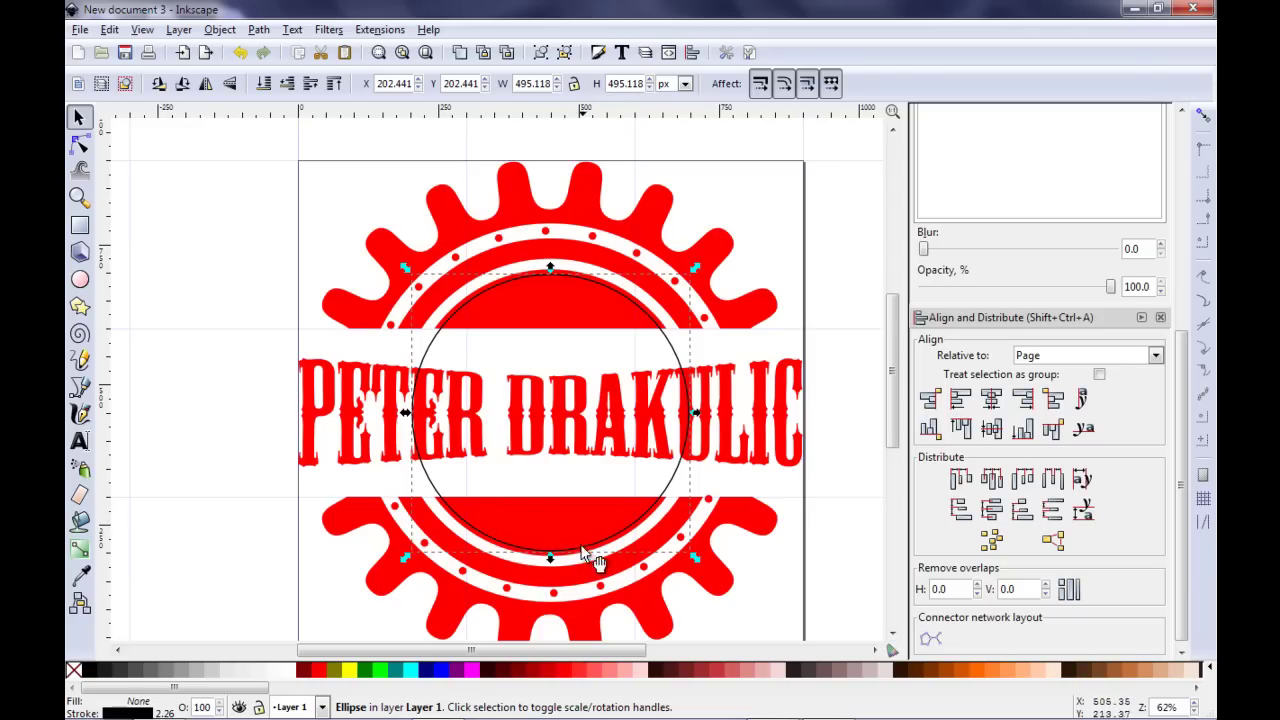
{"action": "left_click", "coordinate": [81, 442]}
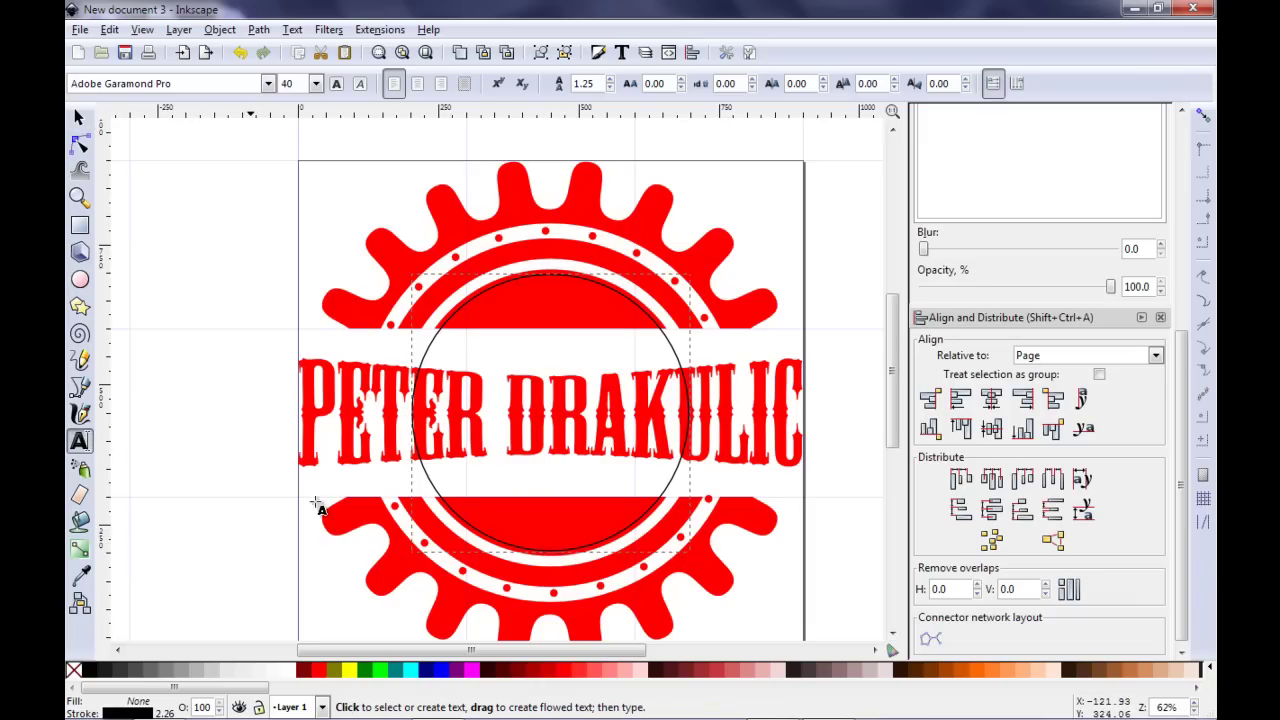
Add the line COMPUTER GRAPHICS TUTORIALS in the lower red band and set its font size to 20
{"action": "left_click", "coordinate": [512, 522]}
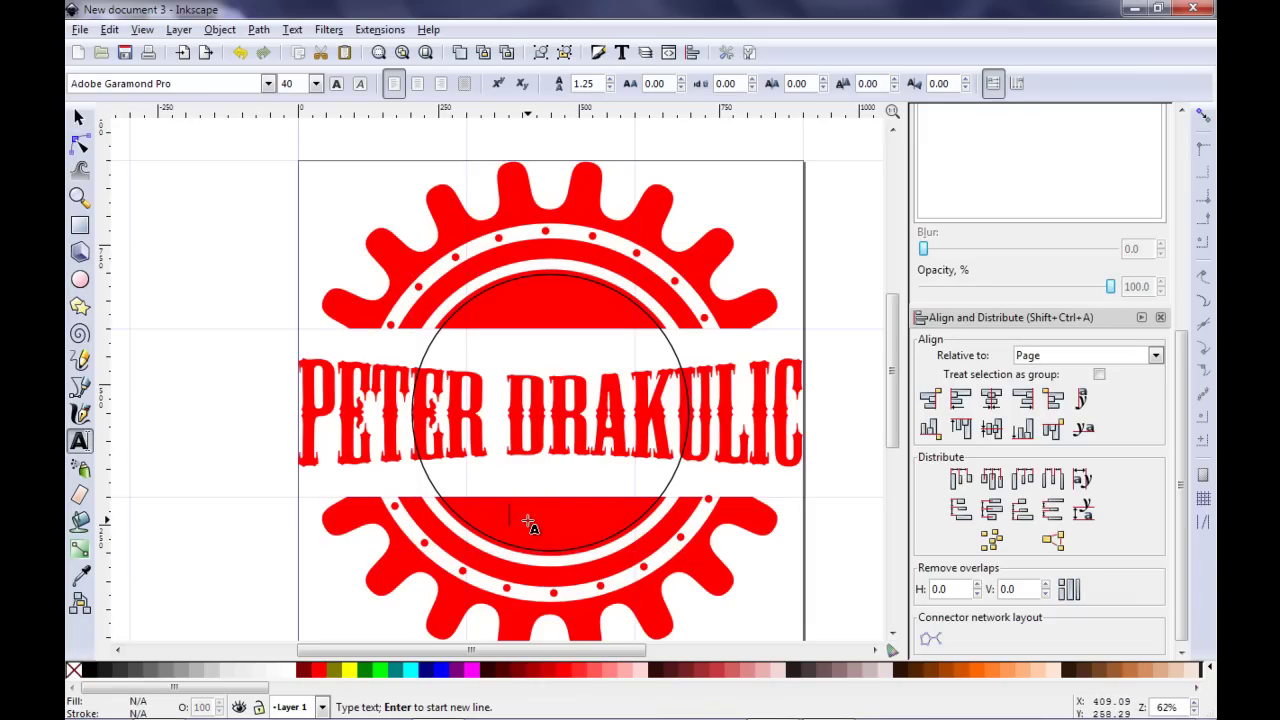
{"action": "type", "text": "ES"}
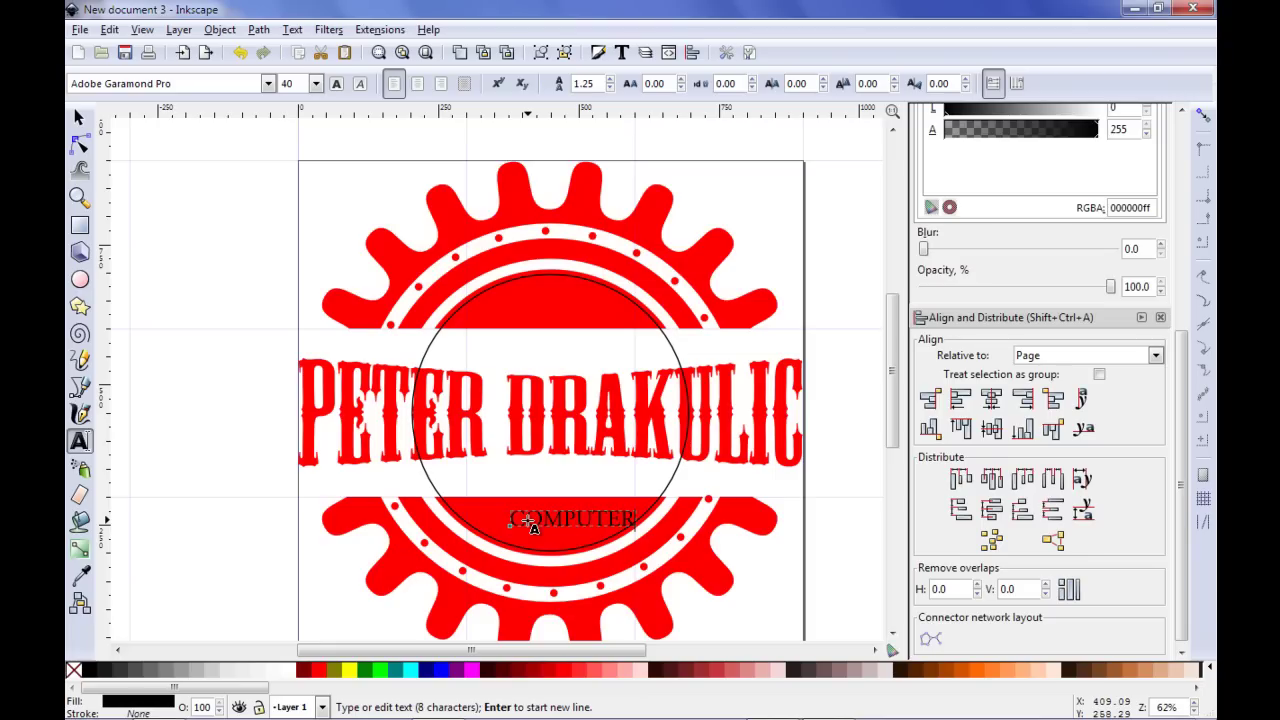
{"action": "type", "text": "MPUTER GA"}
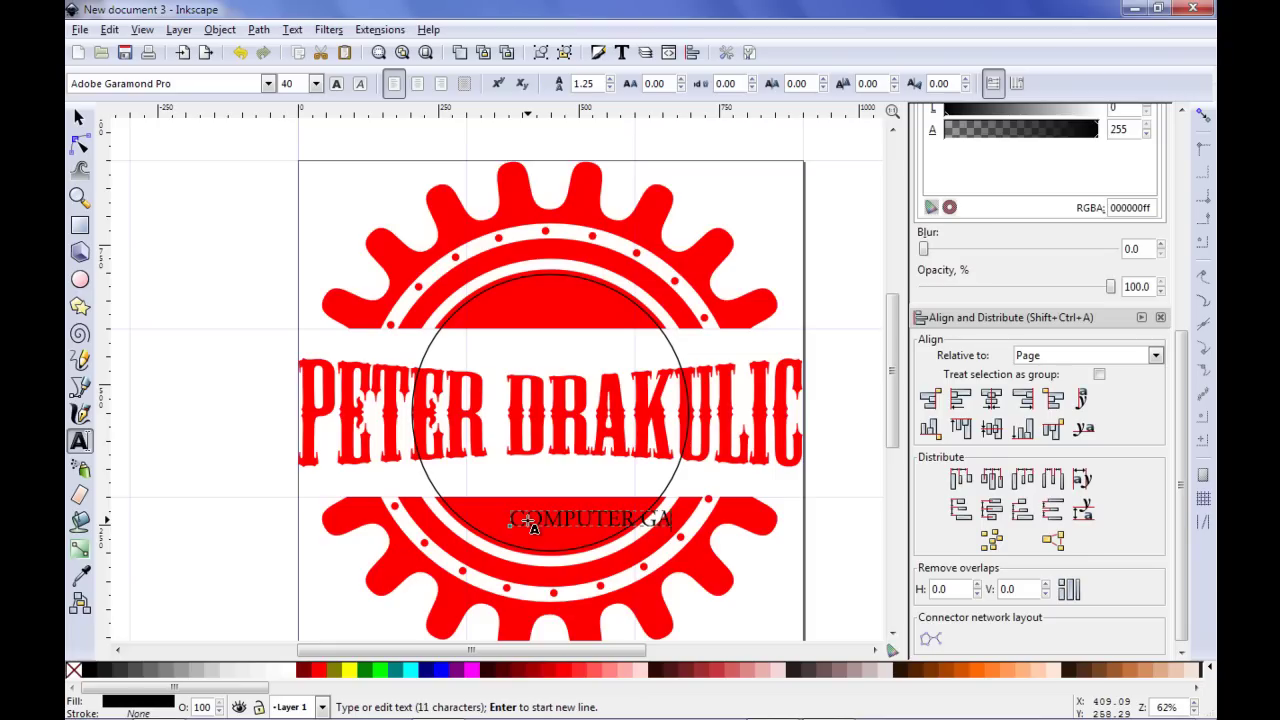
{"action": "key", "text": "BackSpace"}
{"action": "type", "text": "RAPHICS TUTORIALS"}
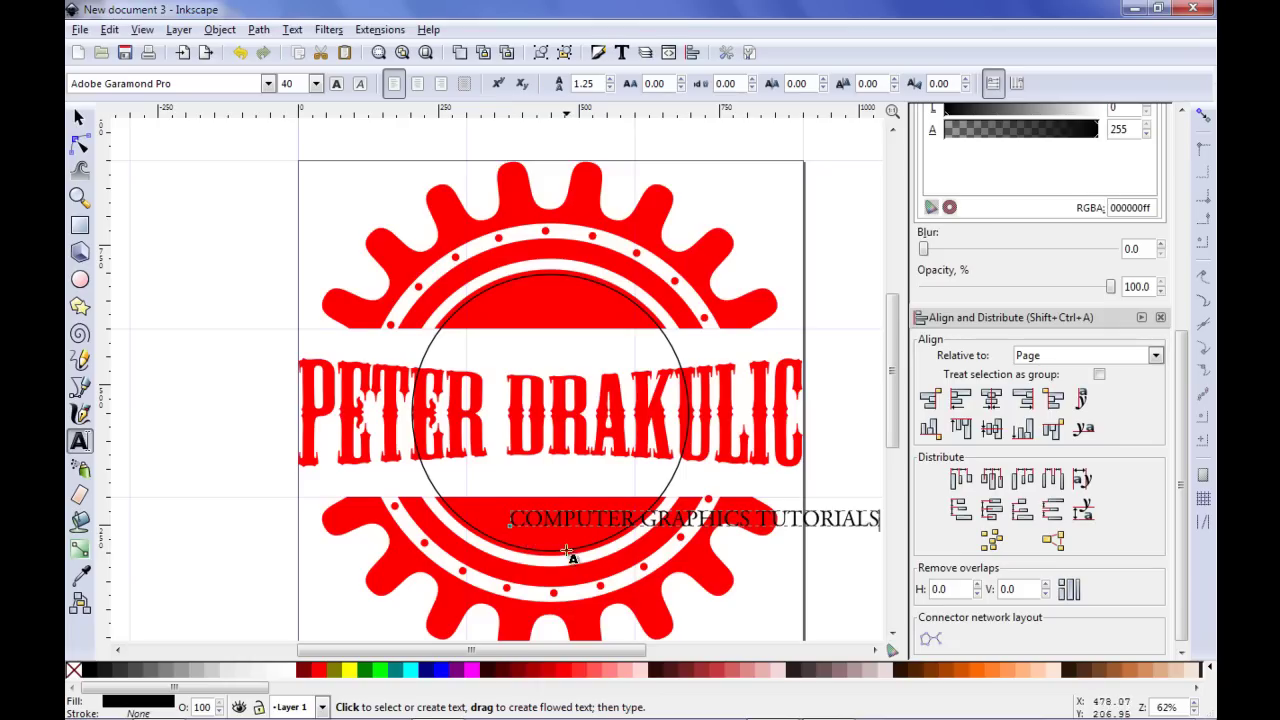
{"action": "key", "text": "ctrl+a"}
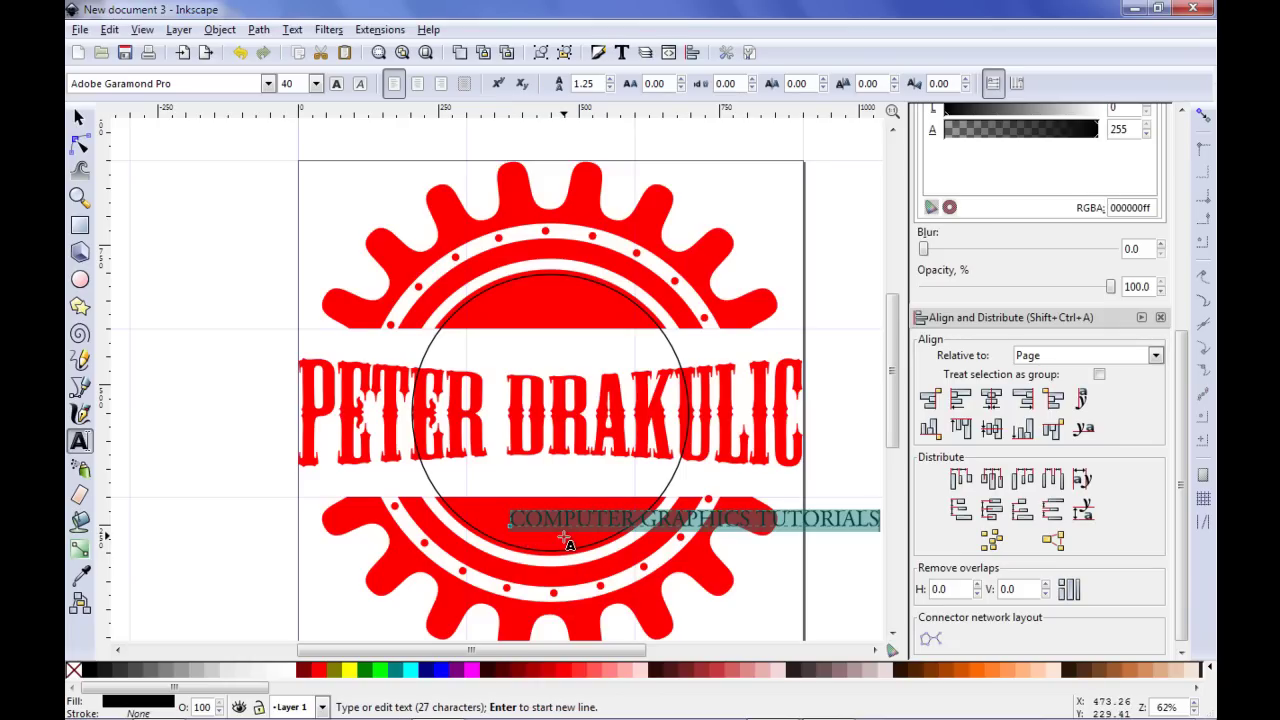
{"action": "left_click", "coordinate": [316, 84]}
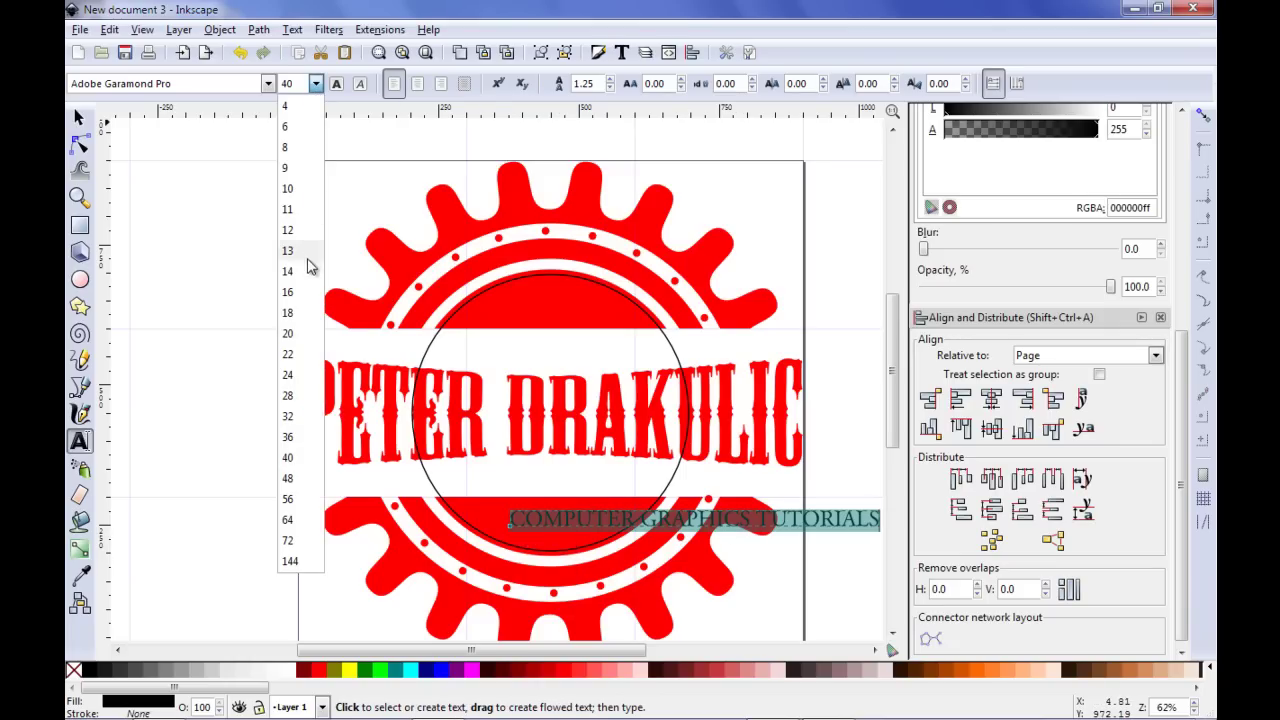
{"action": "left_click", "coordinate": [304, 334]}
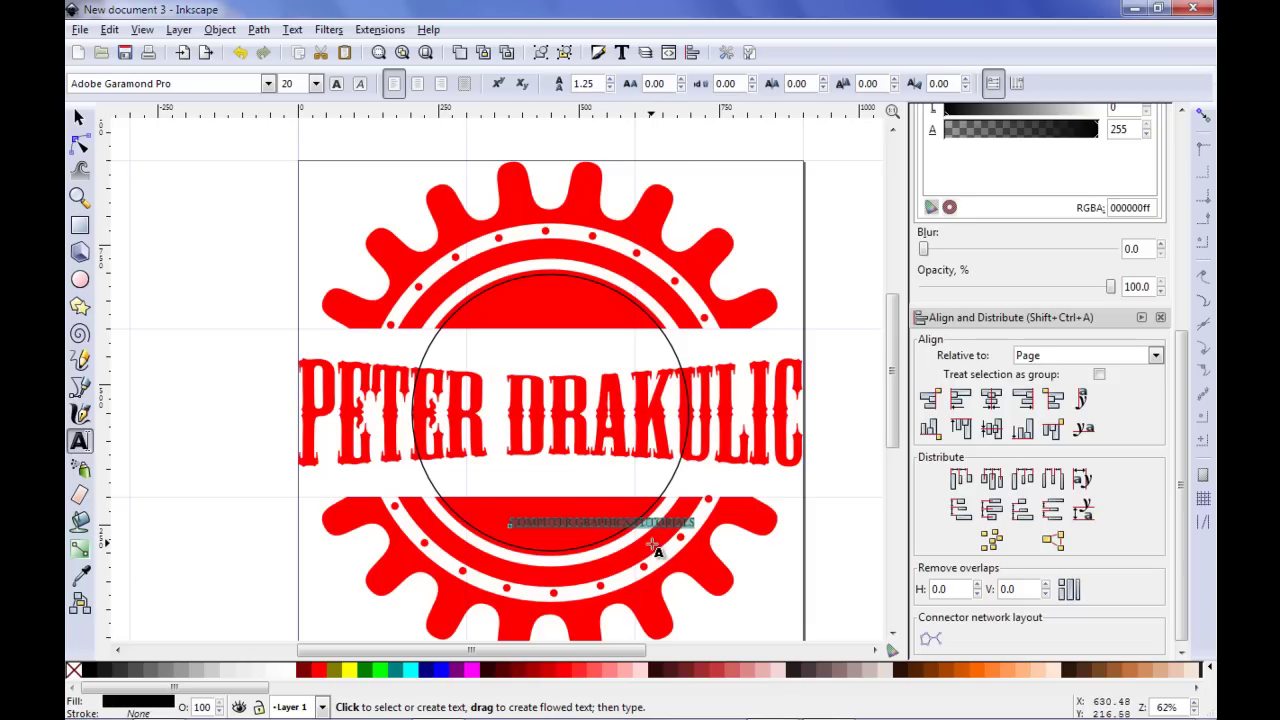
{"action": "left_click", "coordinate": [80, 119]}
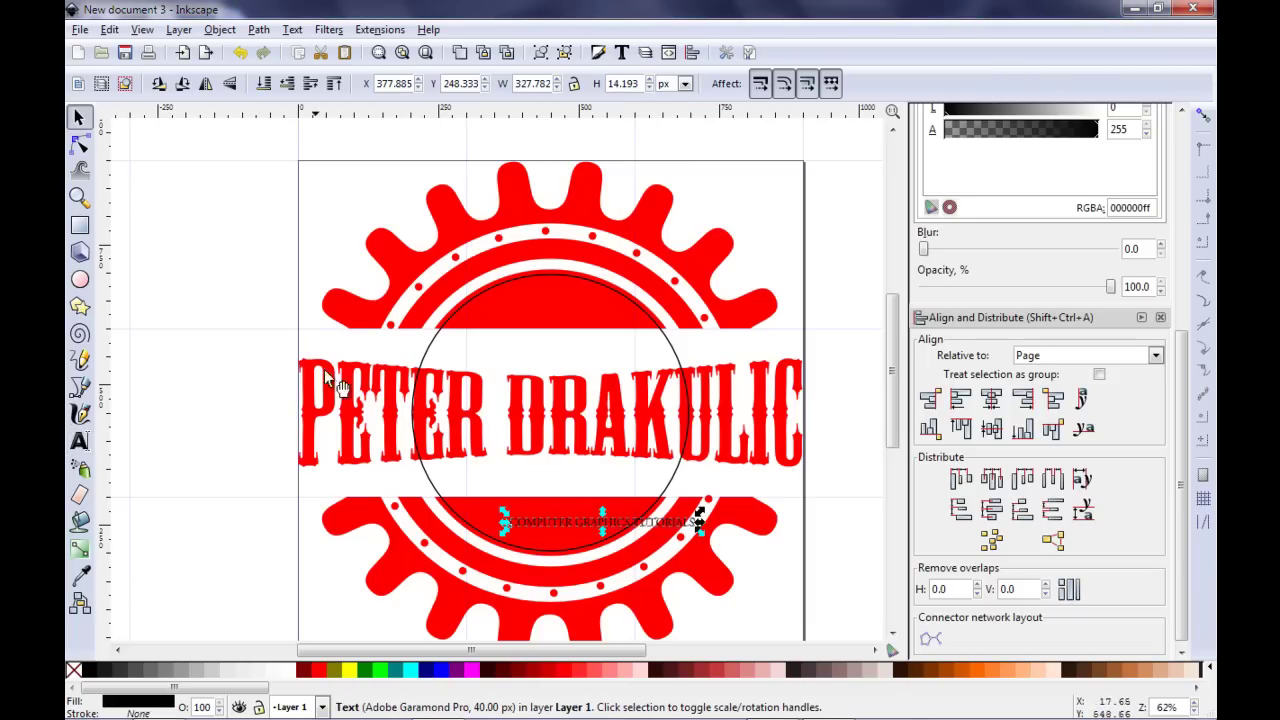
Select the outlined circle and the tagline and put the text on the circle path
{"action": "left_click", "coordinate": [554, 274]}
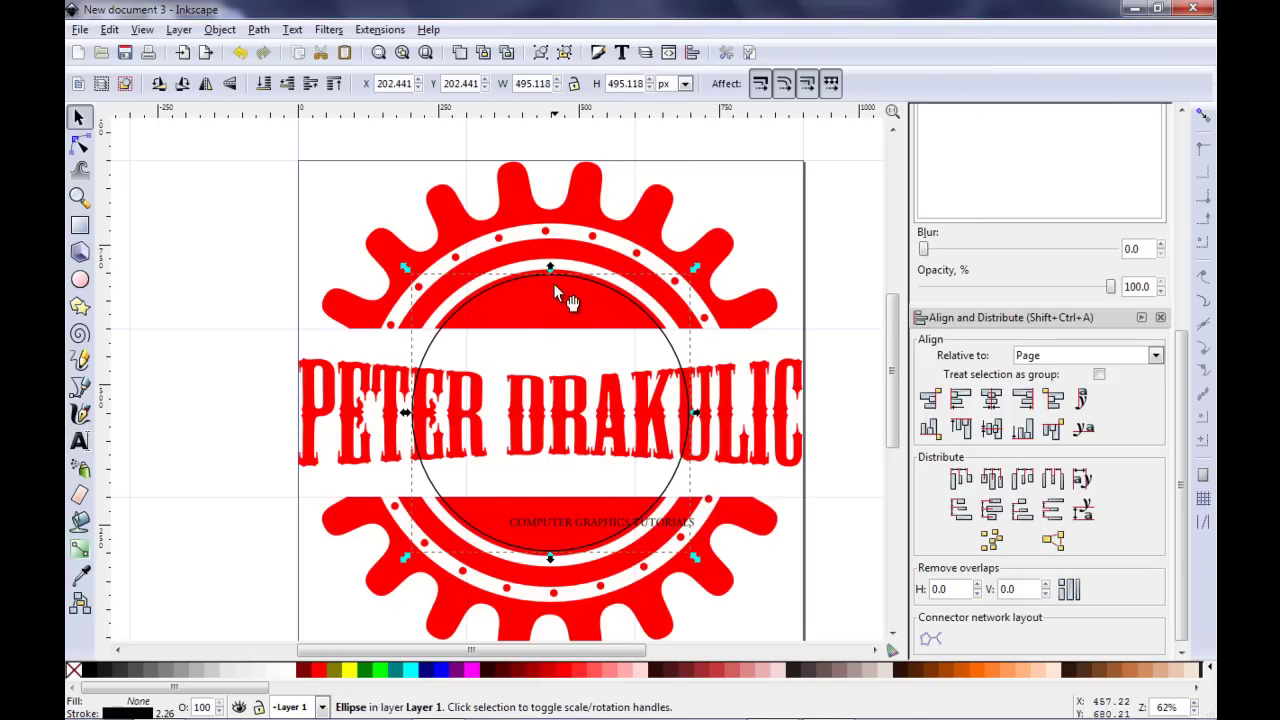
{"action": "left_click", "coordinate": [589, 524], "text": "shift"}
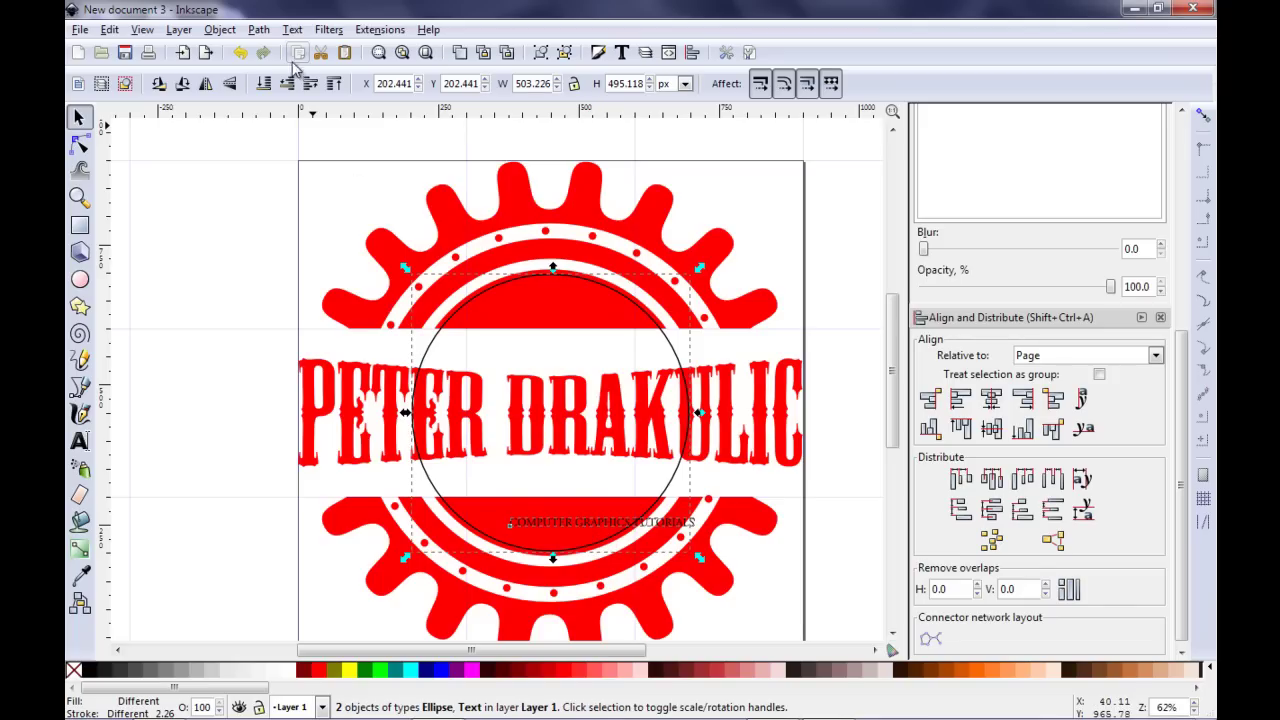
{"action": "left_click", "coordinate": [292, 30]}
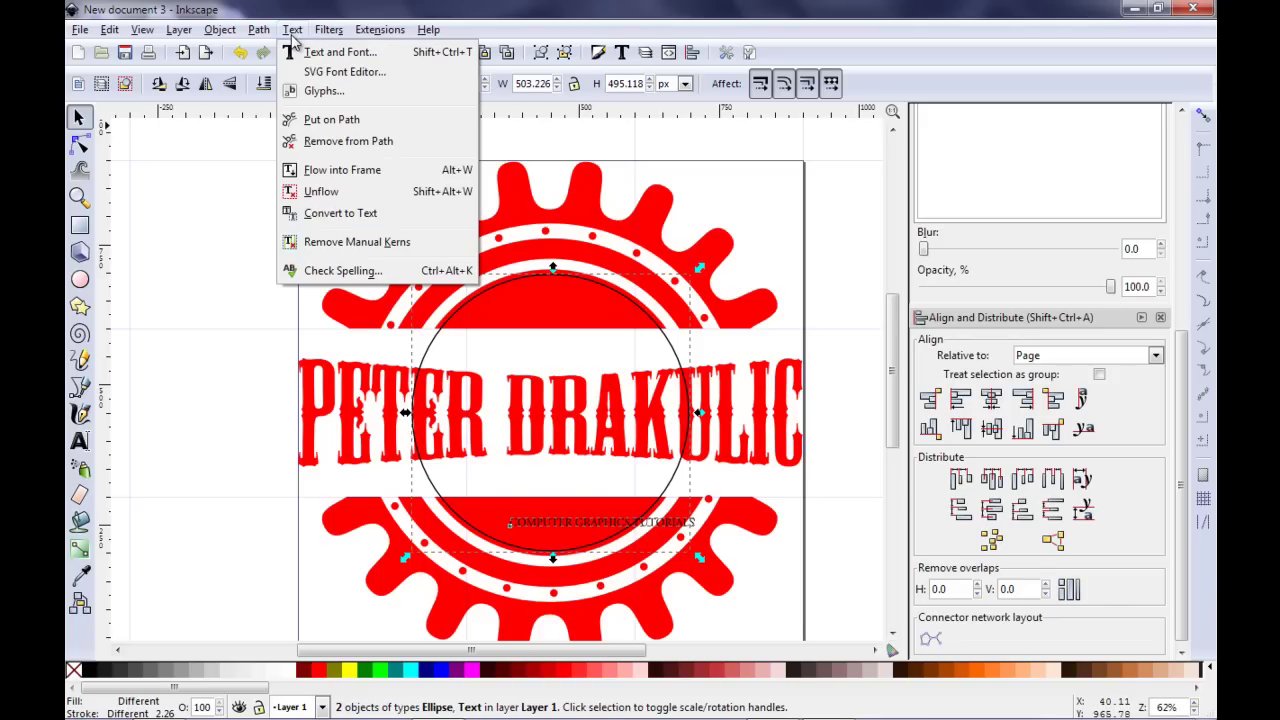
{"action": "left_click", "coordinate": [380, 125]}
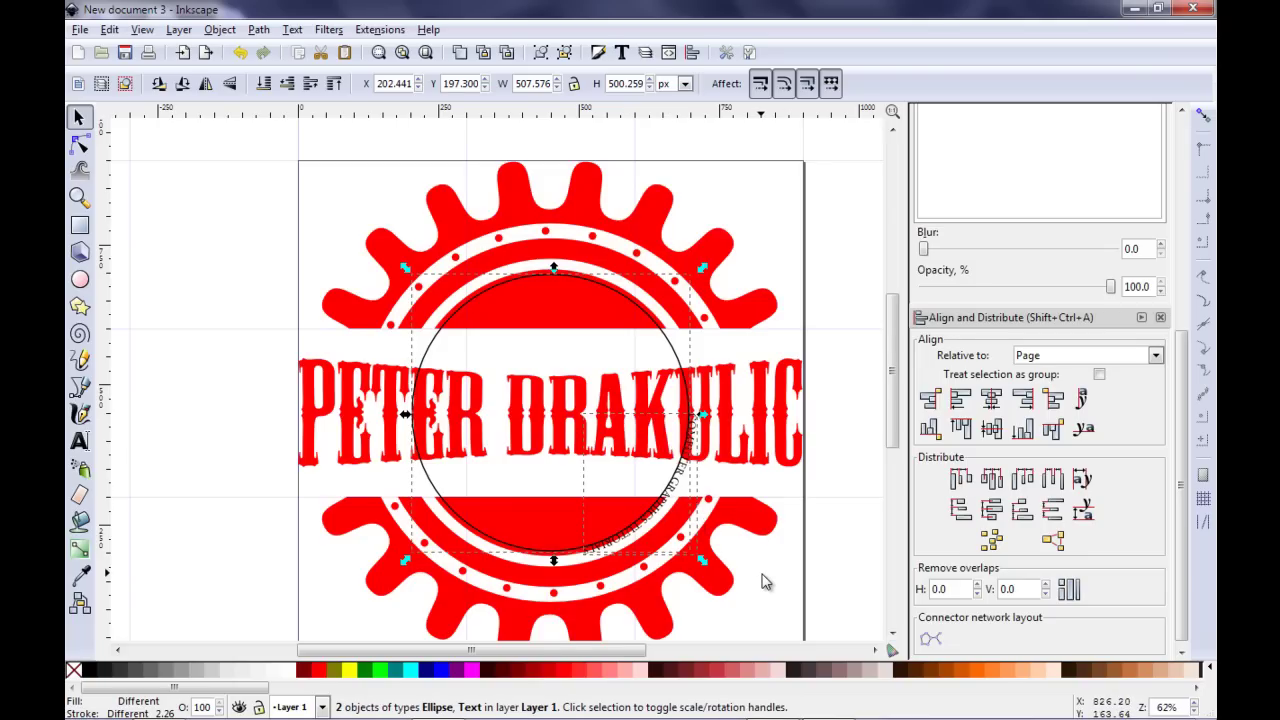
{"action": "key", "text": "3"}
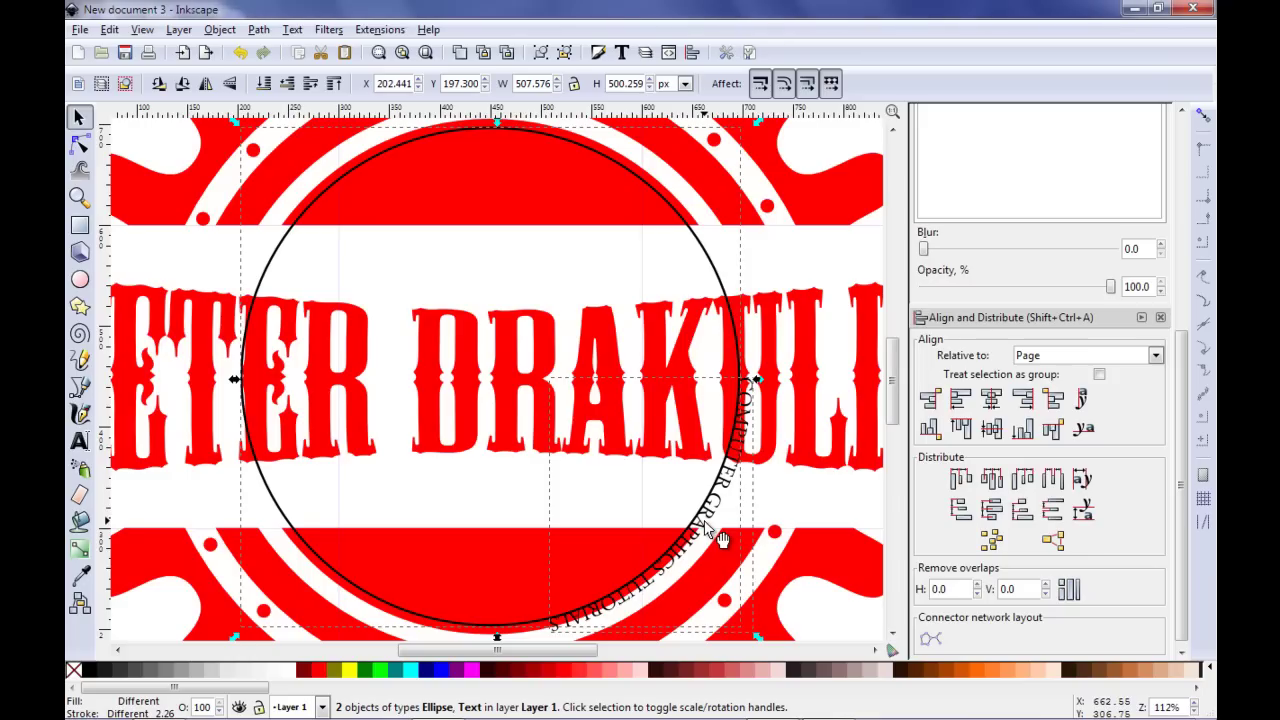
Undo the text-on-path and convert the circle and tagline to paths with Object to Path
{"action": "key", "text": "ctrl"}
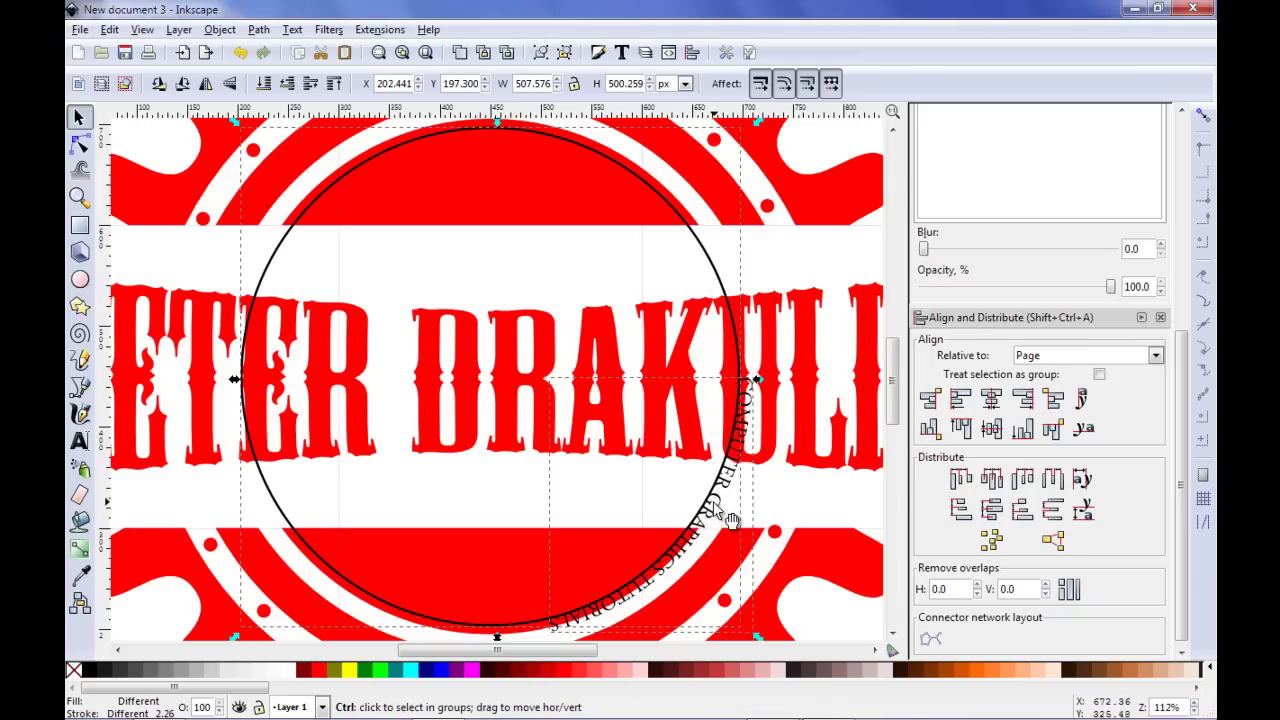
{"action": "key", "text": "ctrl+z"}
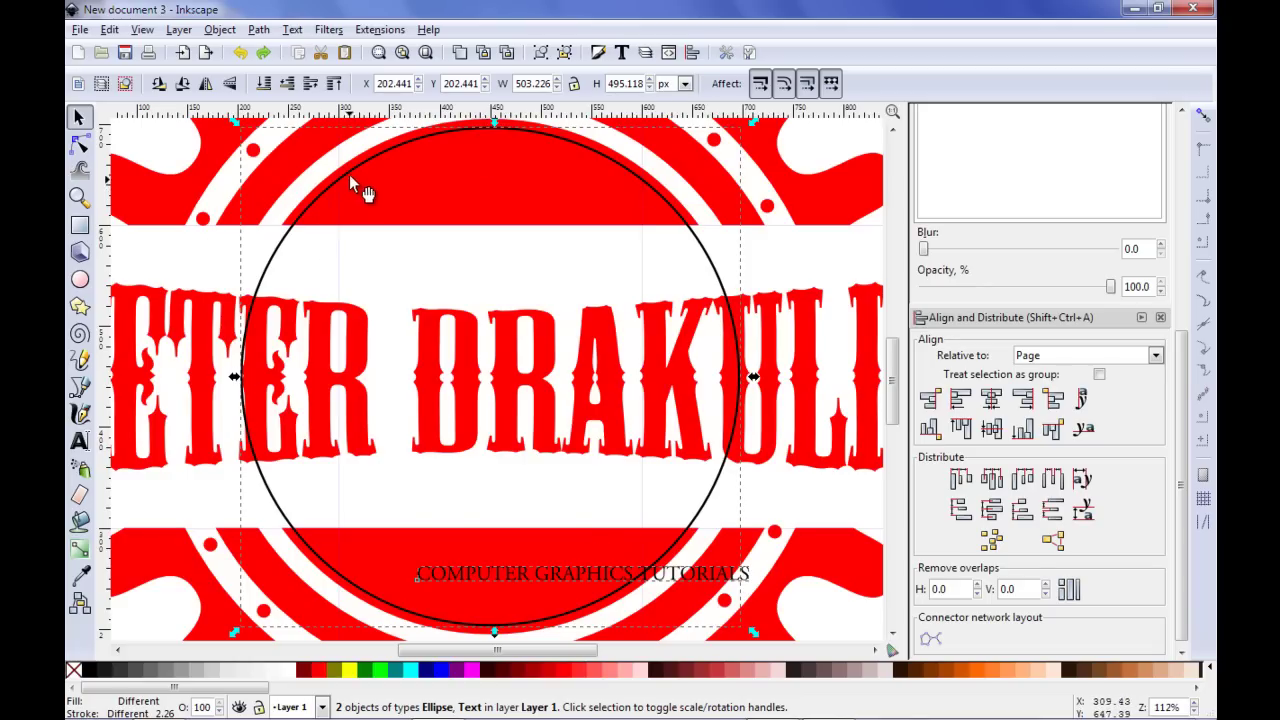
{"action": "left_click", "coordinate": [259, 31]}
{"action": "left_click", "coordinate": [285, 58]}
Enable the Node tool preference Show path direction on outlines
{"action": "left_click", "coordinate": [80, 30]}
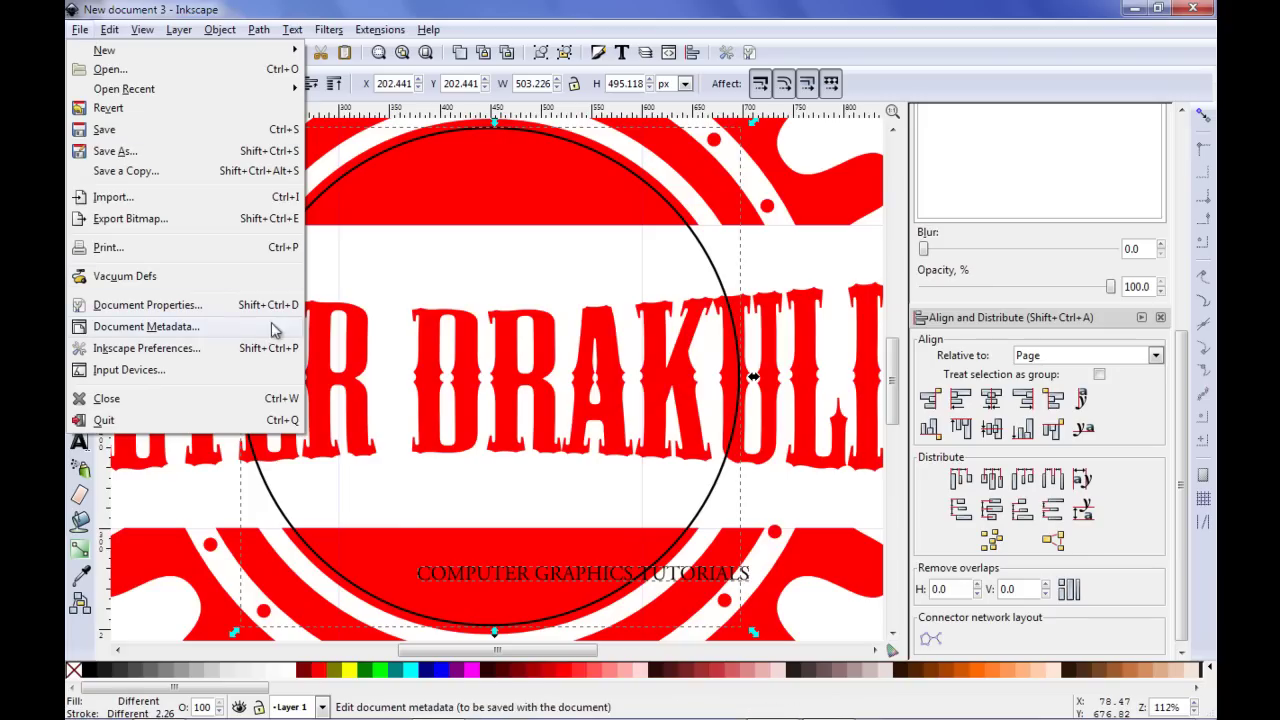
{"action": "left_click", "coordinate": [297, 350]}
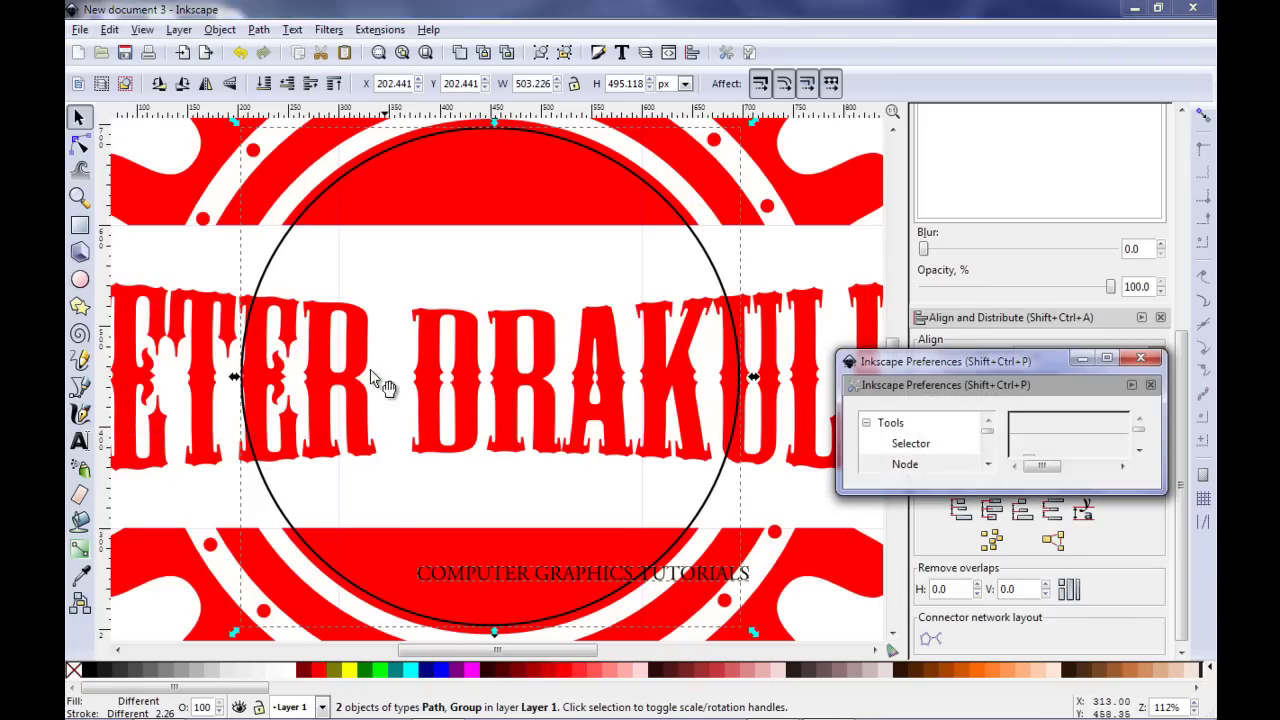
{"action": "left_click", "coordinate": [1107, 359]}
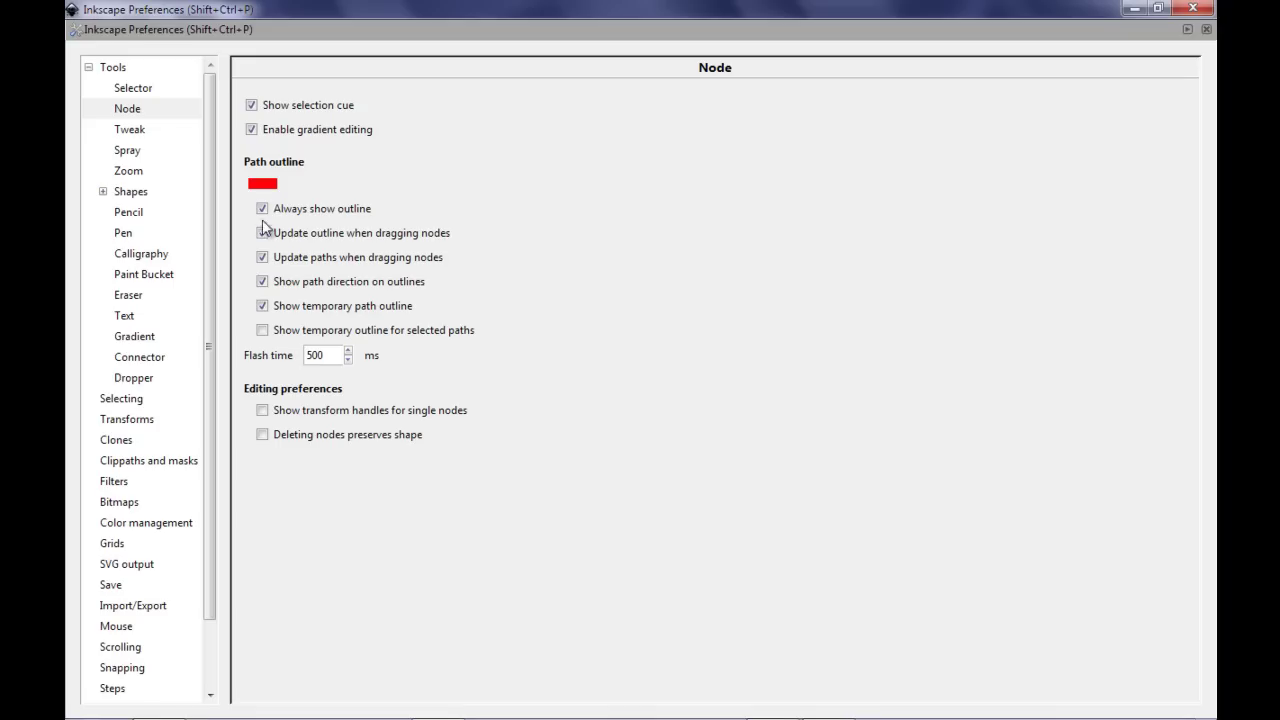
{"action": "left_click", "coordinate": [263, 285]}
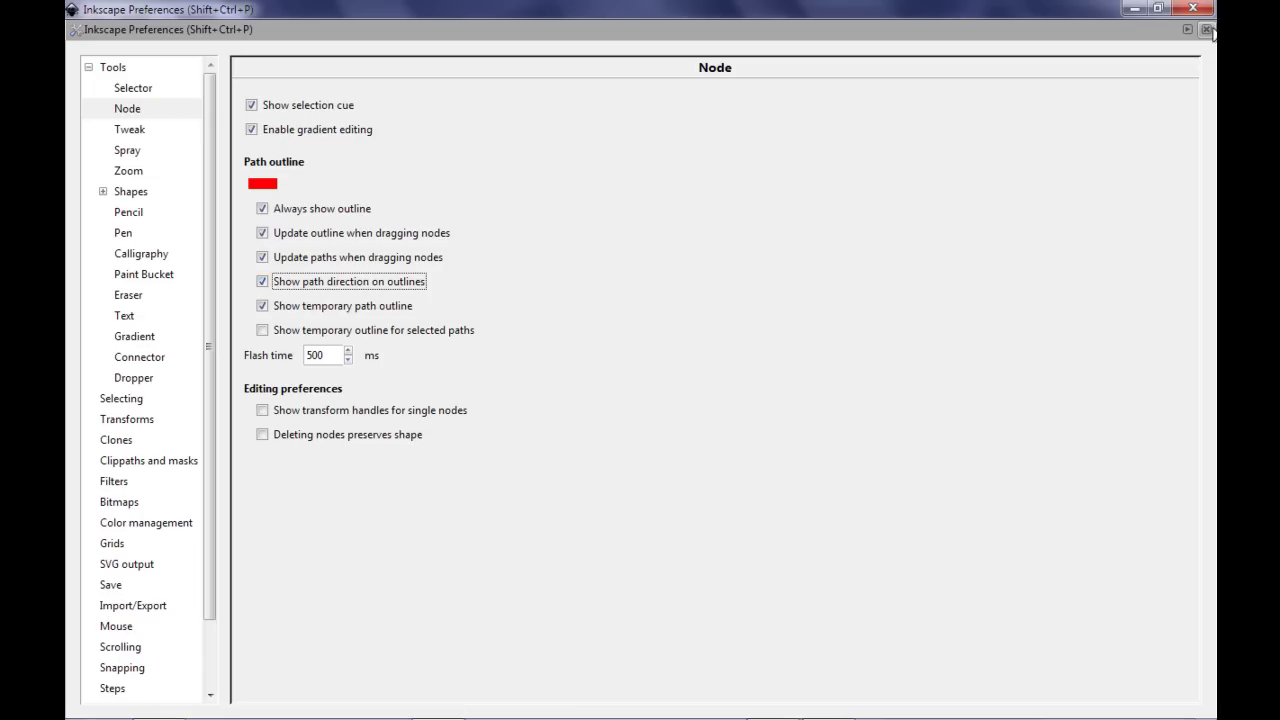
{"action": "left_click", "coordinate": [1158, 10]}
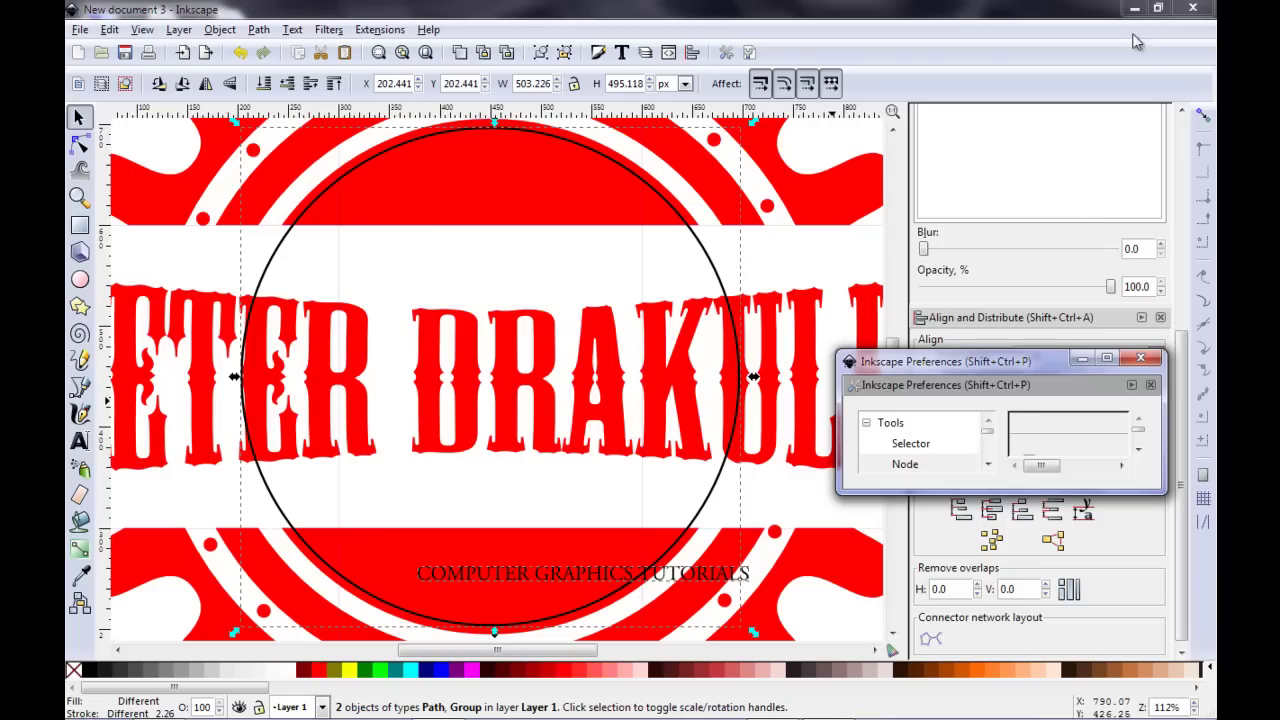
{"action": "left_click", "coordinate": [1150, 360]}
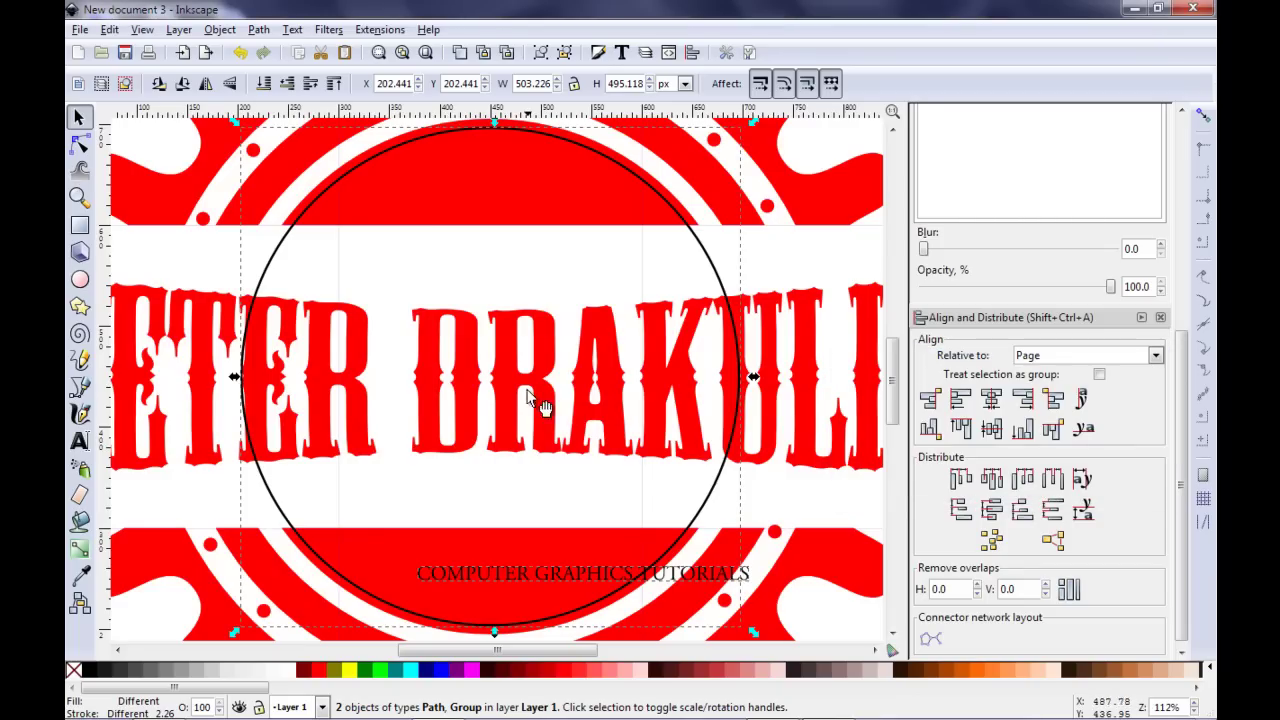
Switch the canvas display mode to Outline
{"action": "left_click", "coordinate": [112, 30]}
{"action": "mouse_move", "coordinate": [162, 38]}
{"action": "mouse_move", "coordinate": [185, 67]}
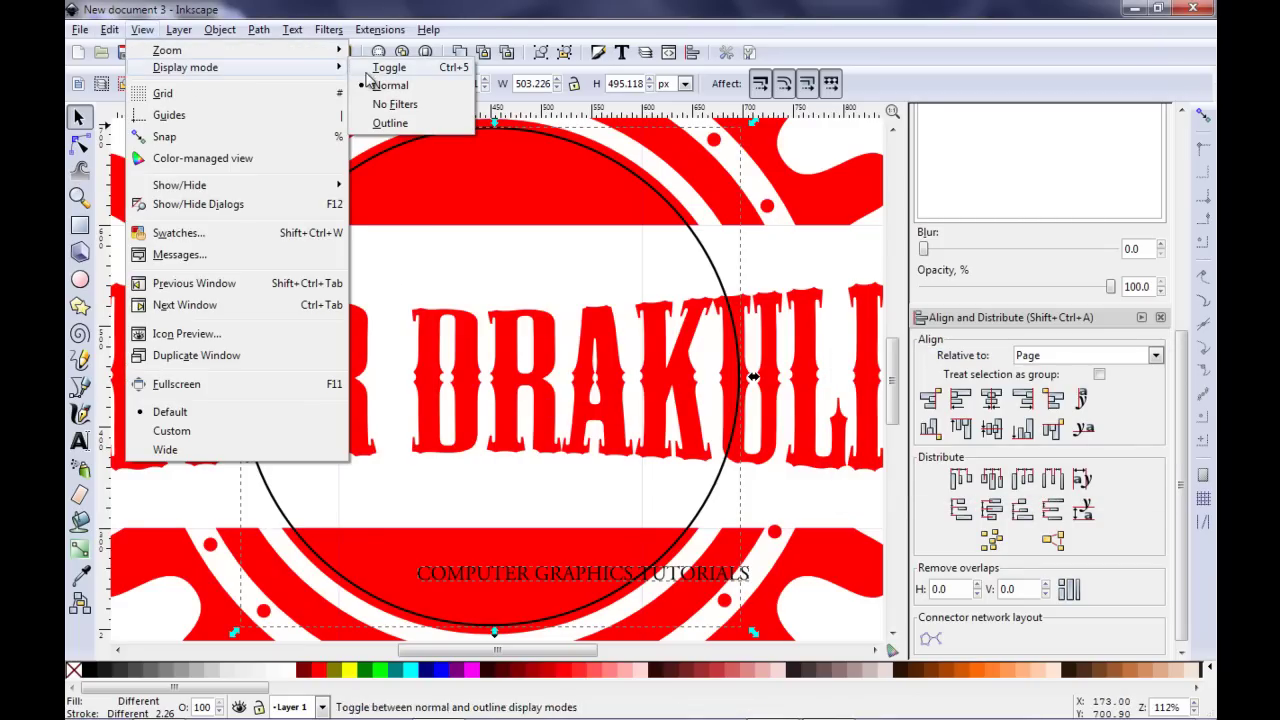
{"action": "left_click", "coordinate": [430, 123]}
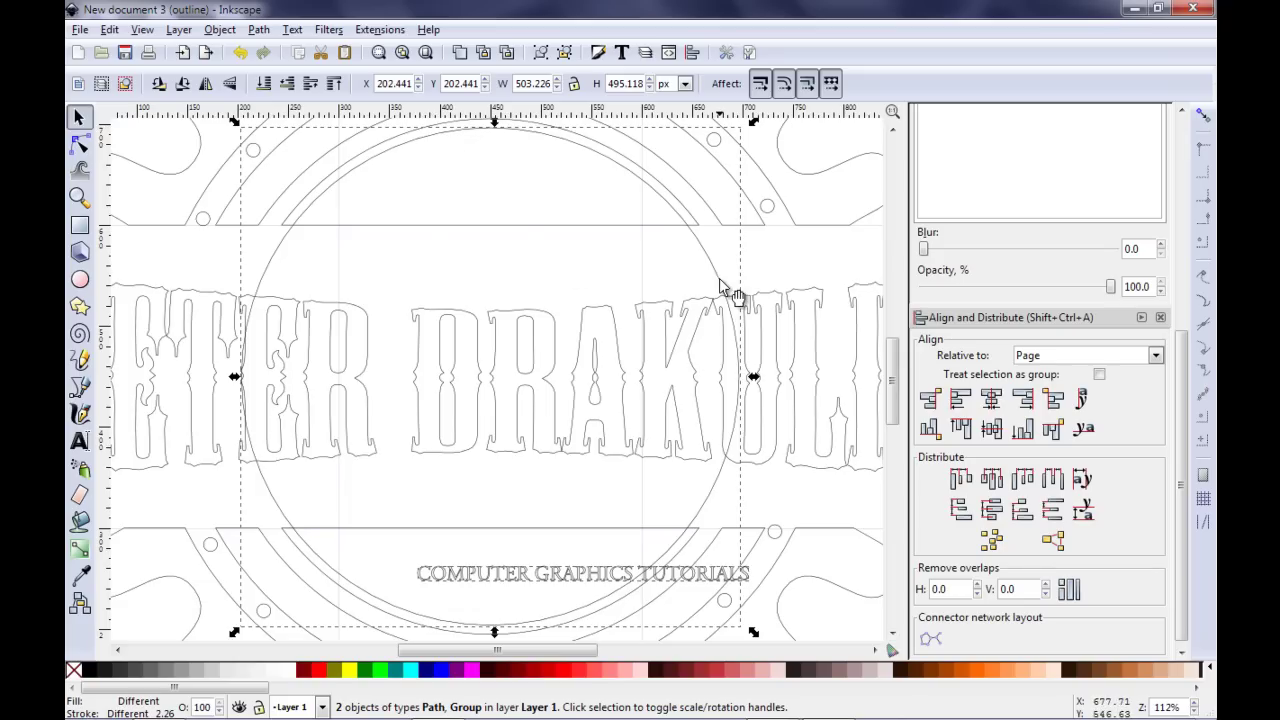
Reverse the inner circle's path direction, then select the circle together with the tagline
{"action": "left_click", "coordinate": [80, 145]}
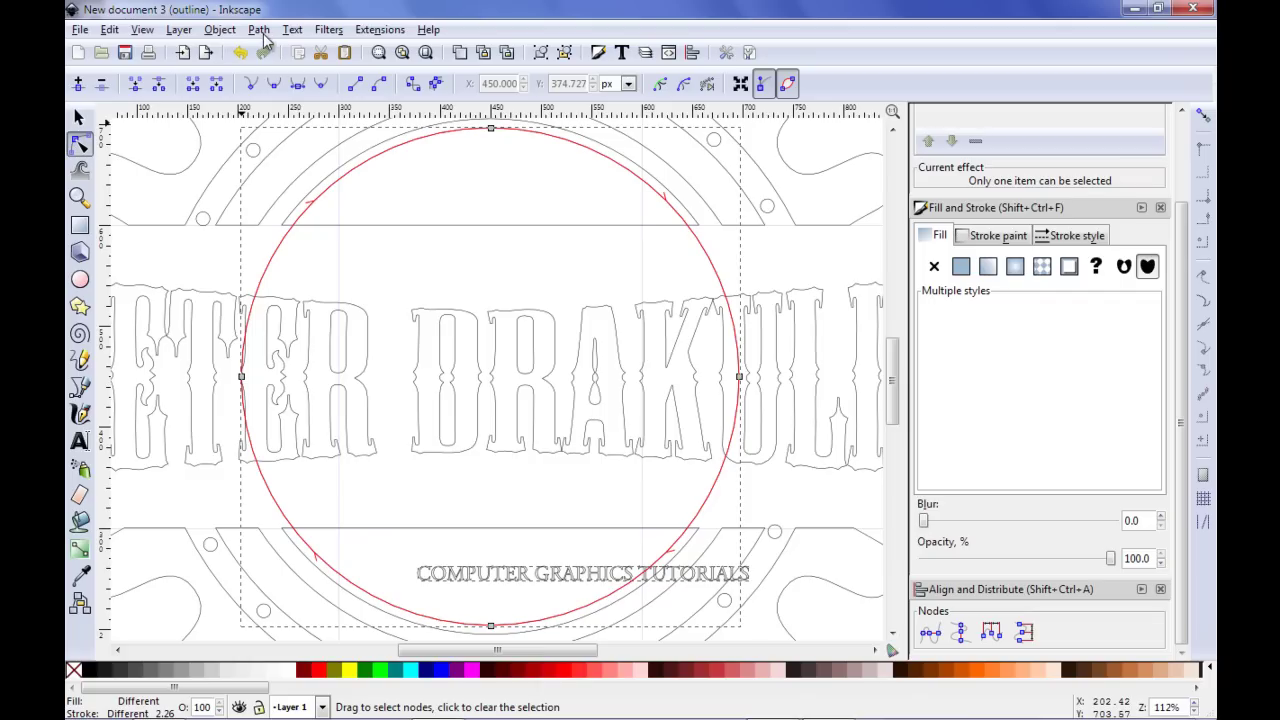
{"action": "left_click", "coordinate": [259, 29]}
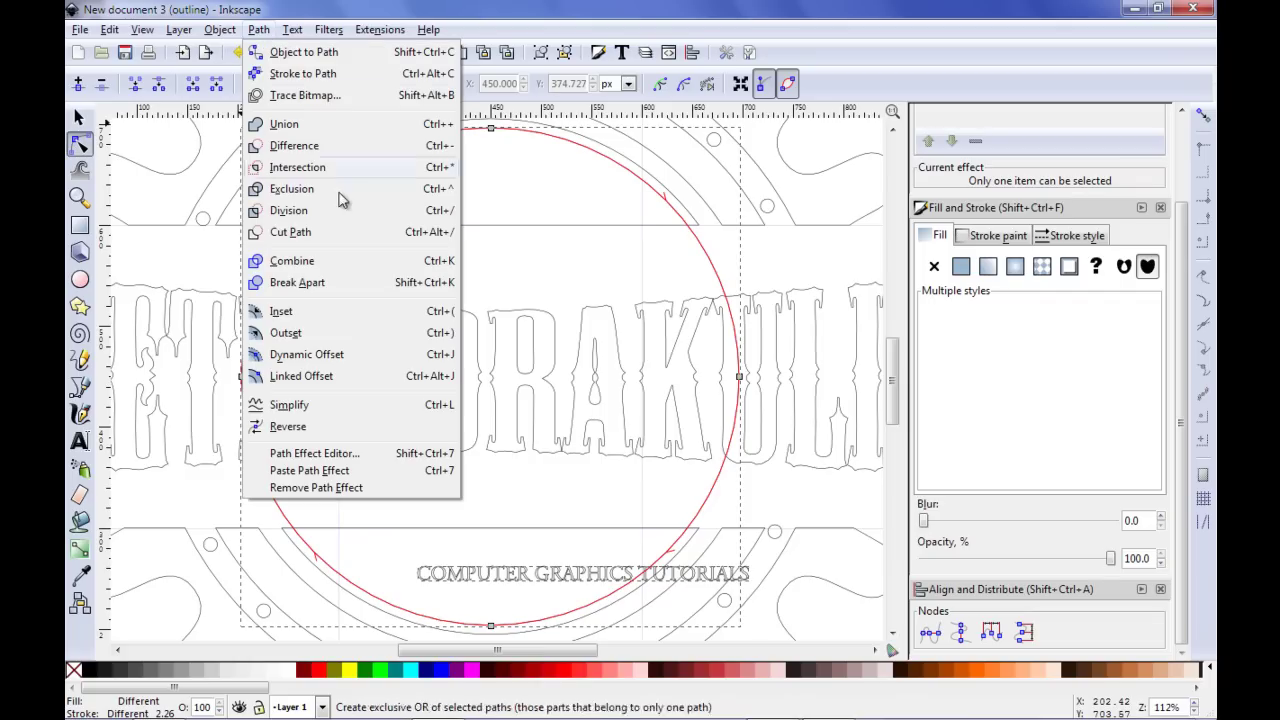
{"action": "left_click", "coordinate": [445, 430]}
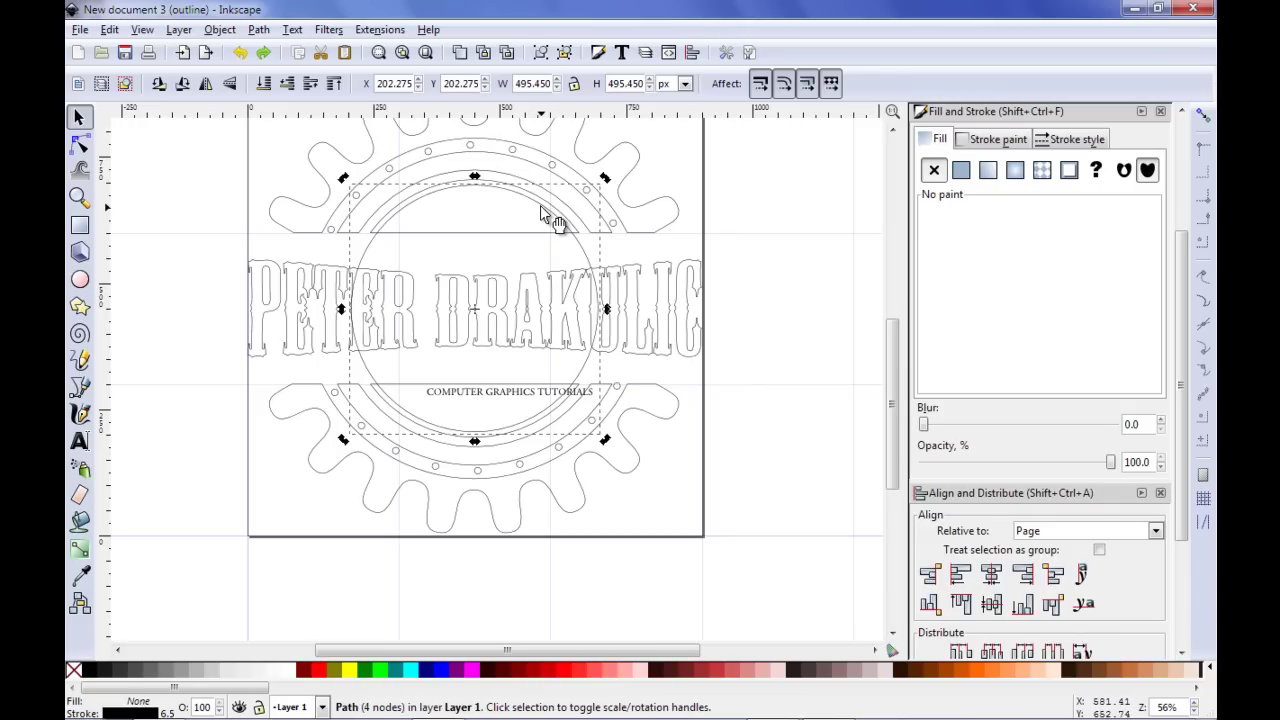
{"action": "left_click", "coordinate": [545, 212]}
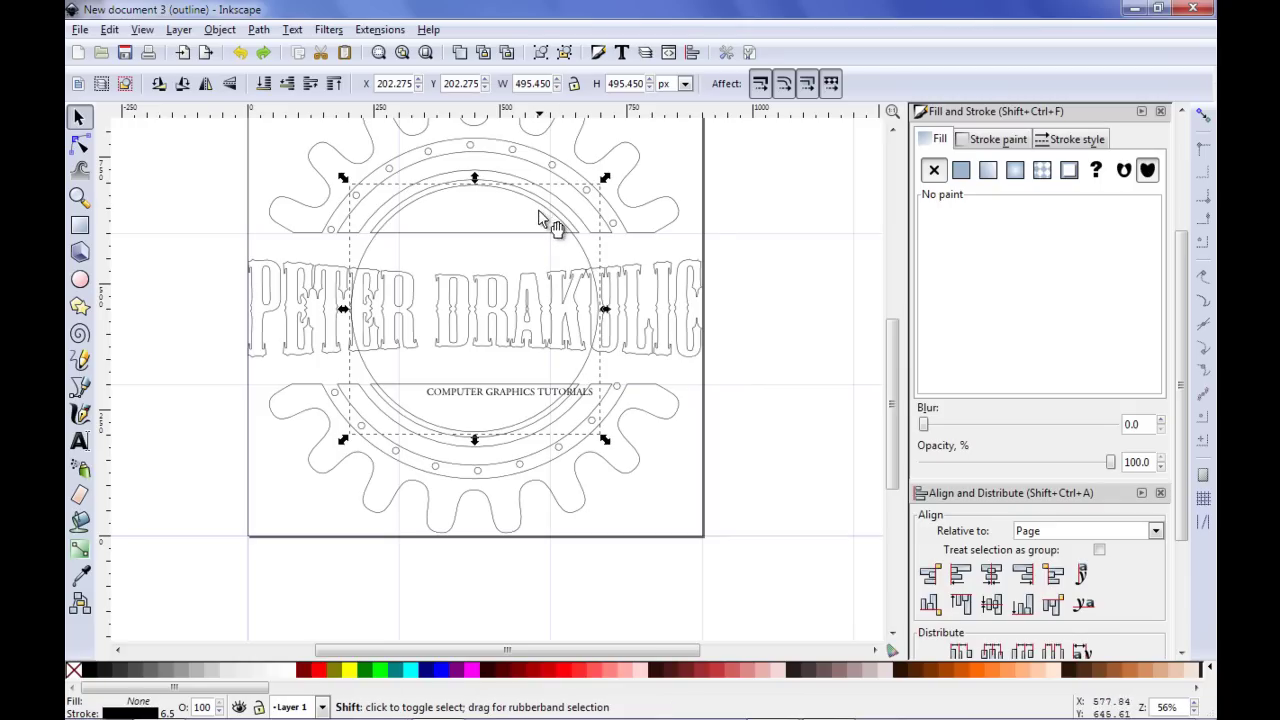
{"action": "left_click", "coordinate": [572, 397], "text": "shift"}
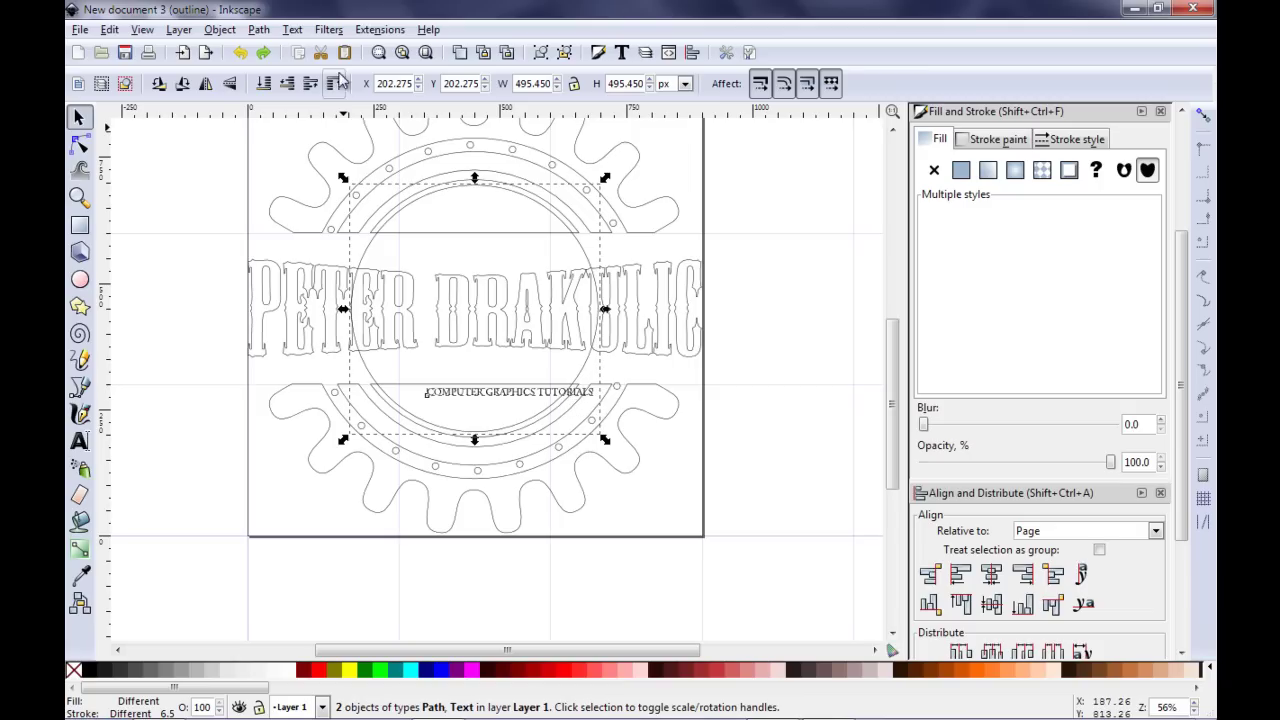
Put the tagline on the reversed circle path, checking it zoomed in and at full page
{"action": "left_click", "coordinate": [292, 30]}
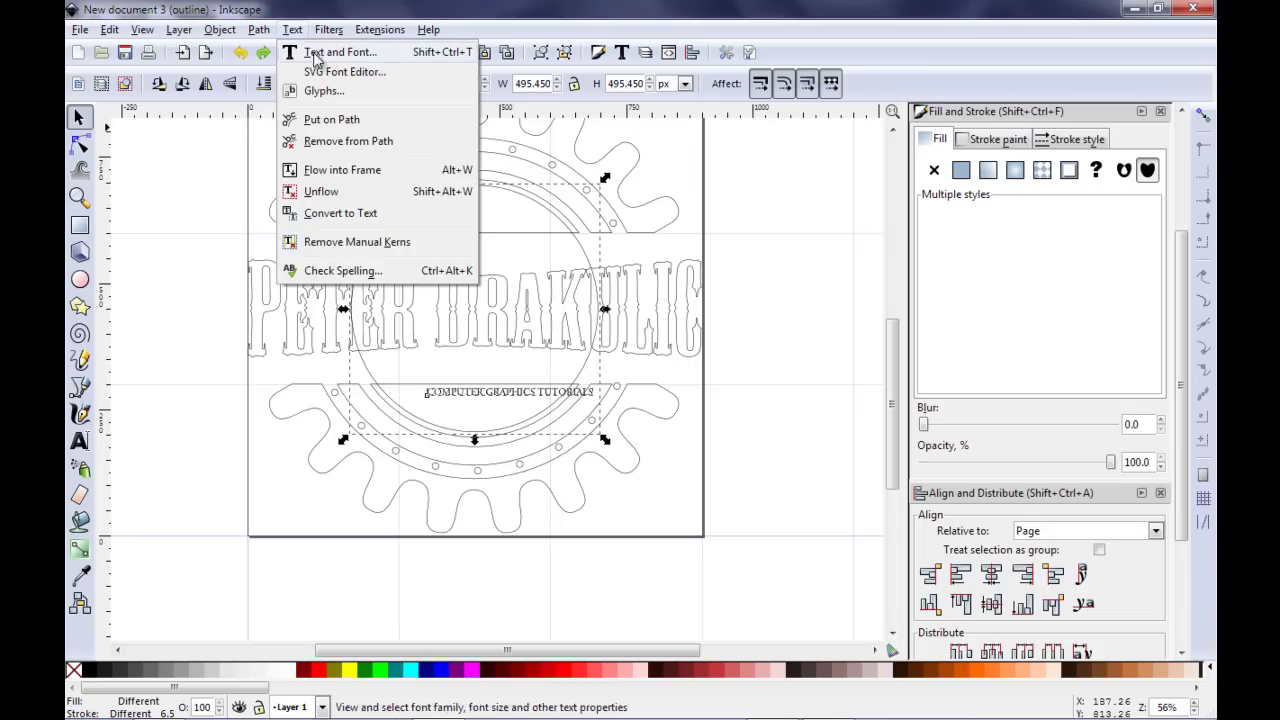
{"action": "left_click", "coordinate": [450, 130]}
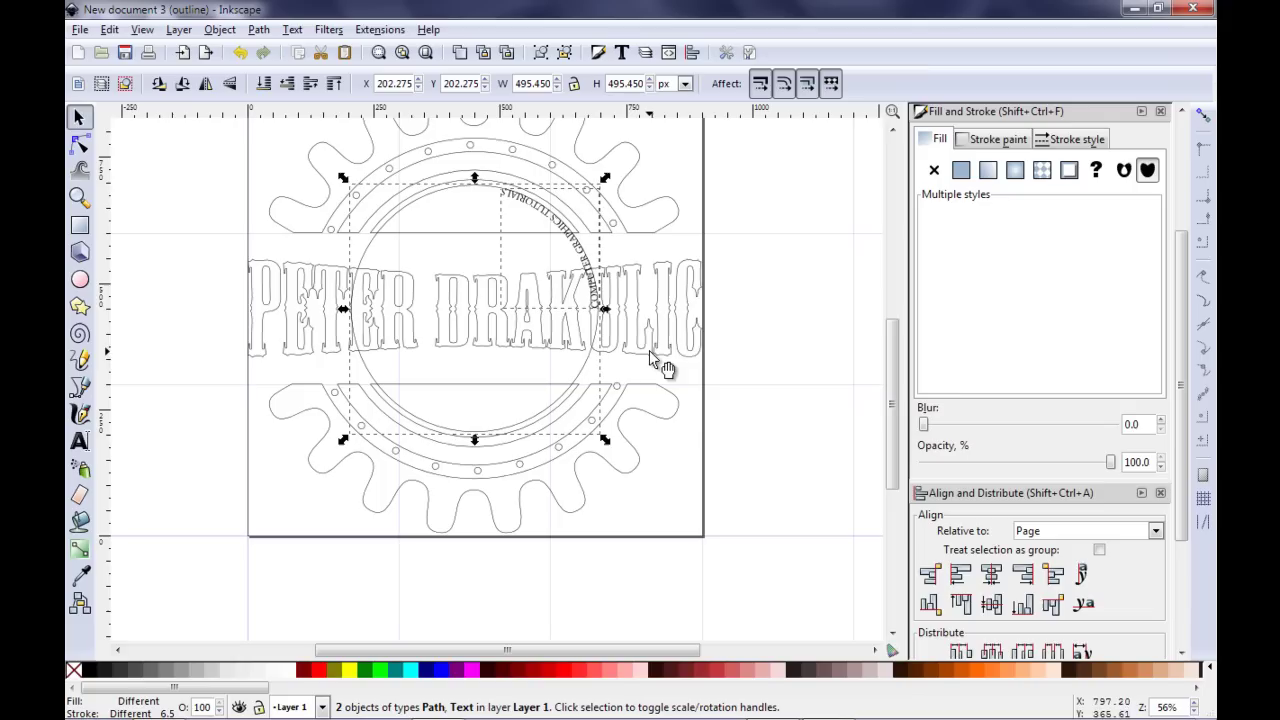
{"action": "key", "text": "3"}
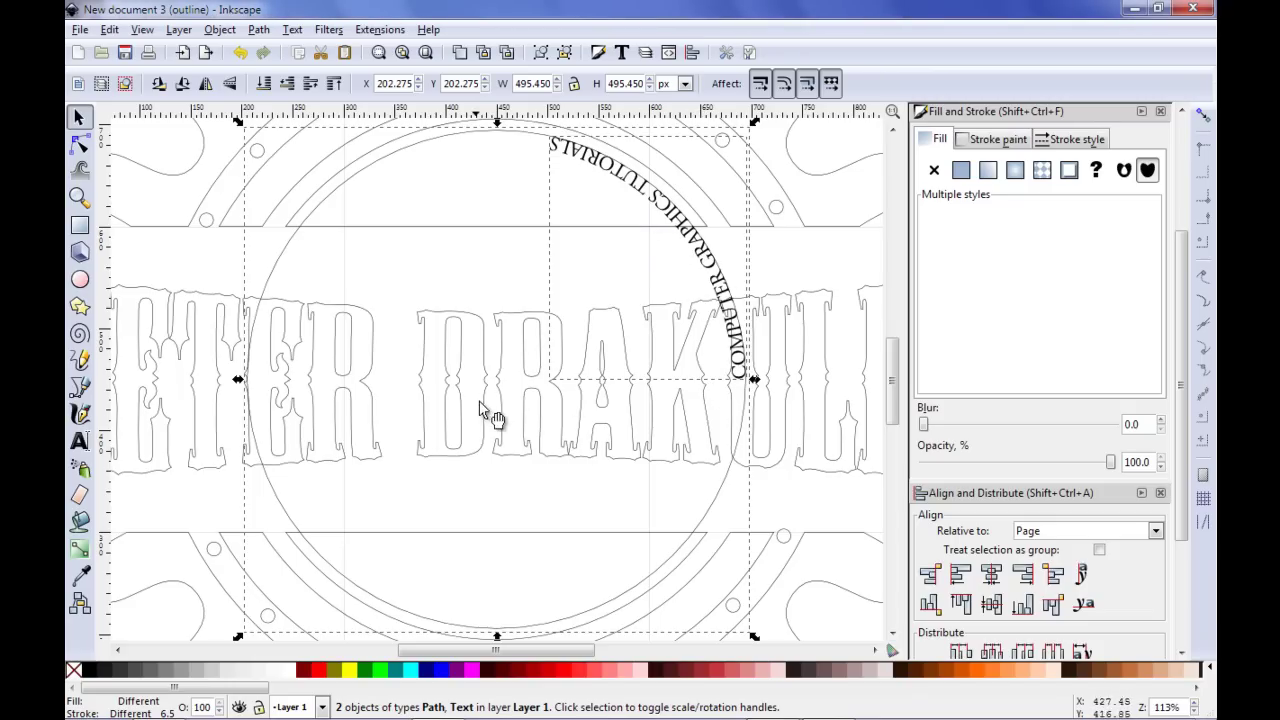
{"action": "key", "text": "5"}
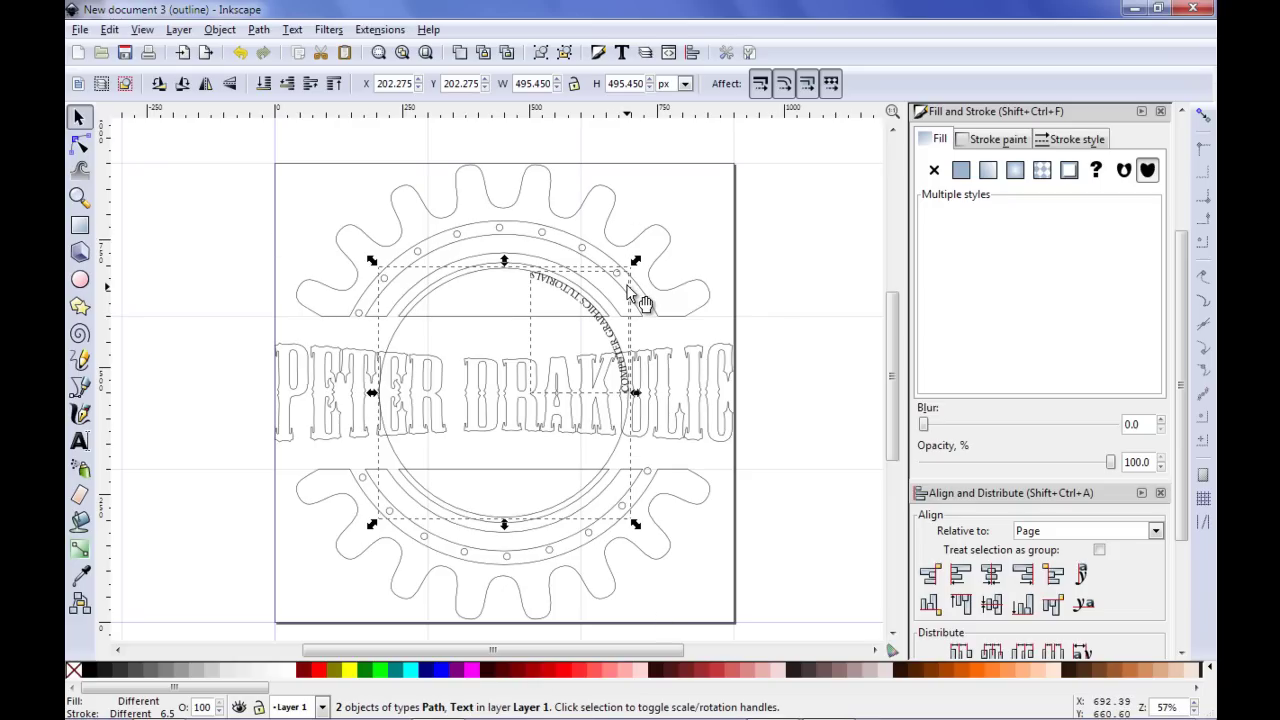
Rotate the curved tagline about the gear's centre down onto the circle's bottom arc
{"action": "left_click", "coordinate": [1203, 116]}
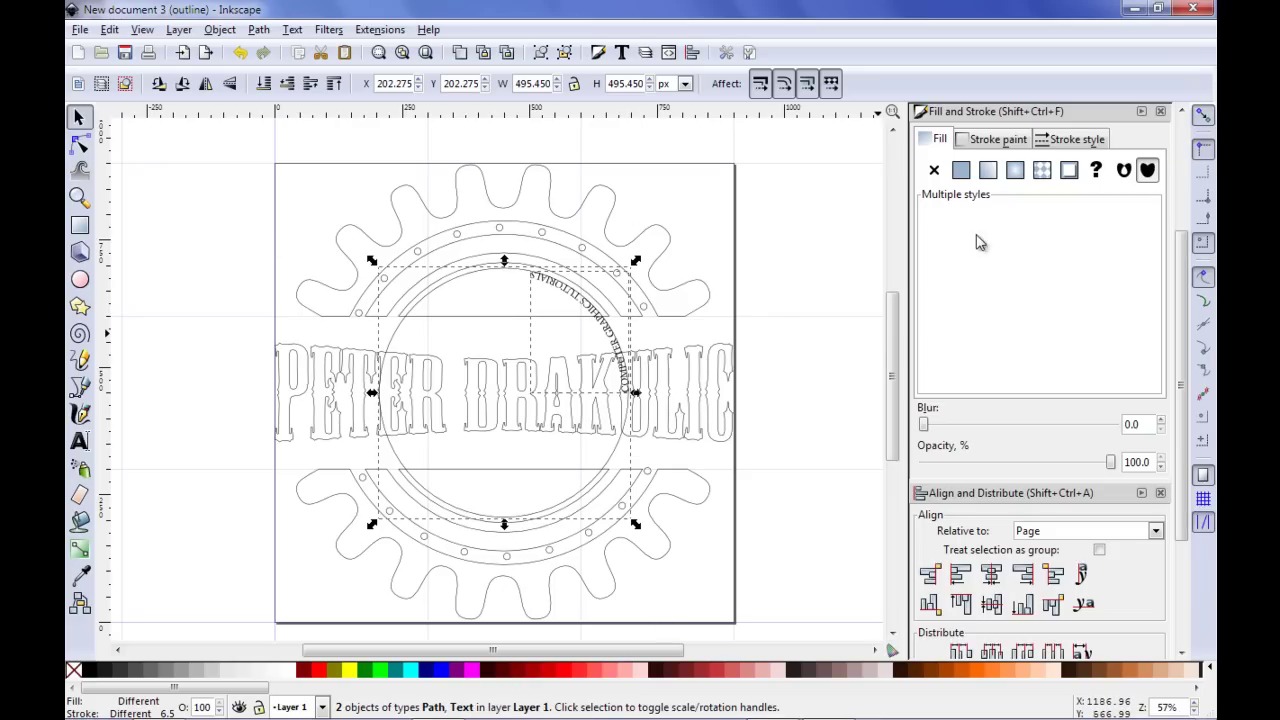
{"action": "left_click", "coordinate": [207, 291]}
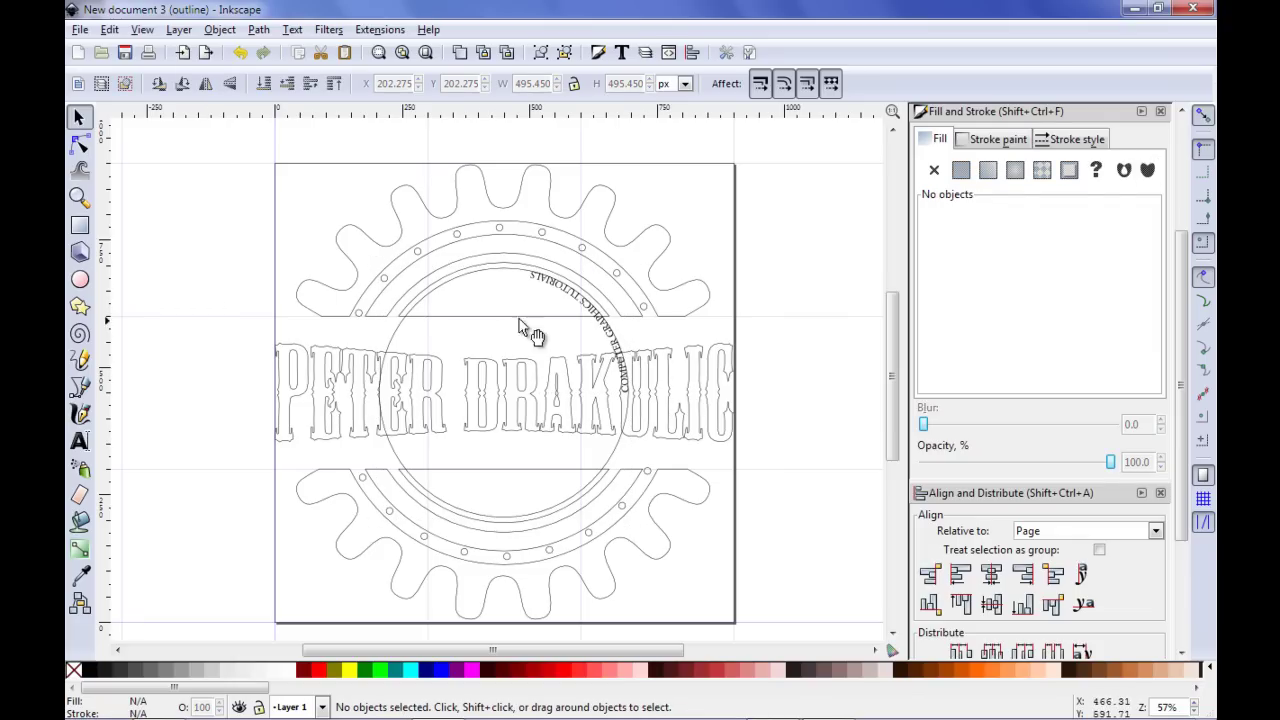
{"action": "left_click", "coordinate": [605, 330]}
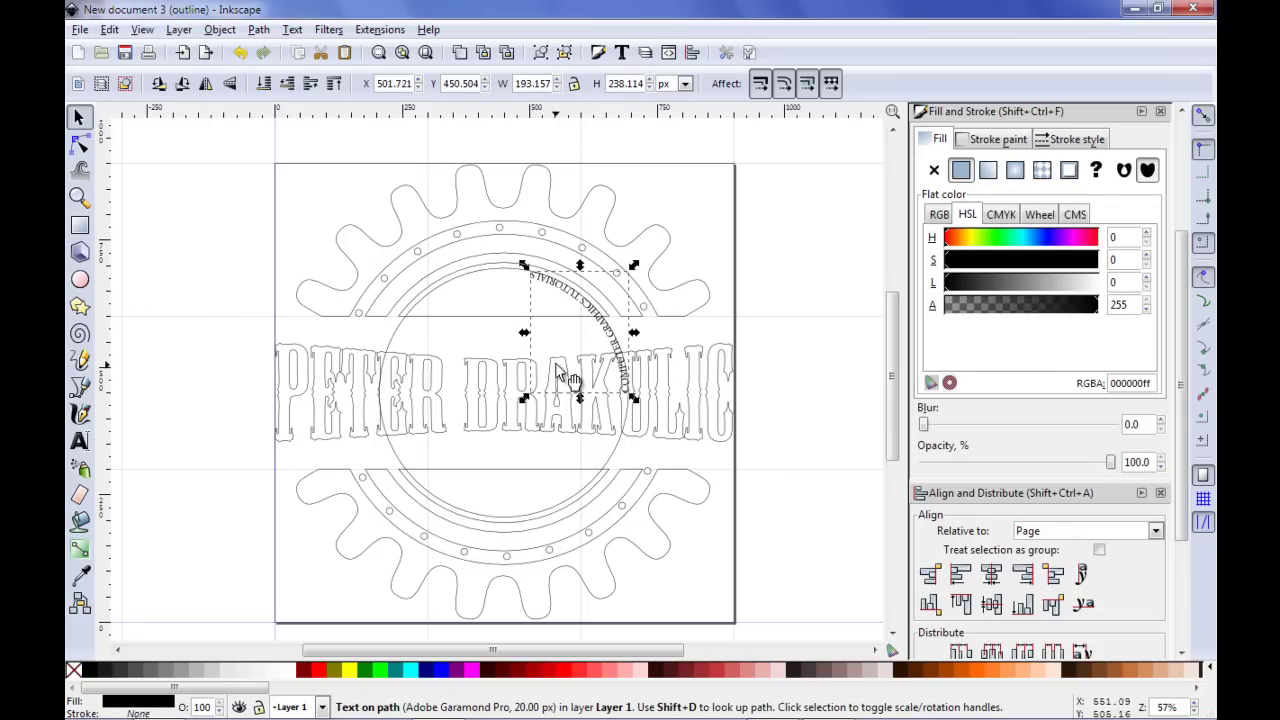
{"action": "left_click", "coordinate": [584, 299]}
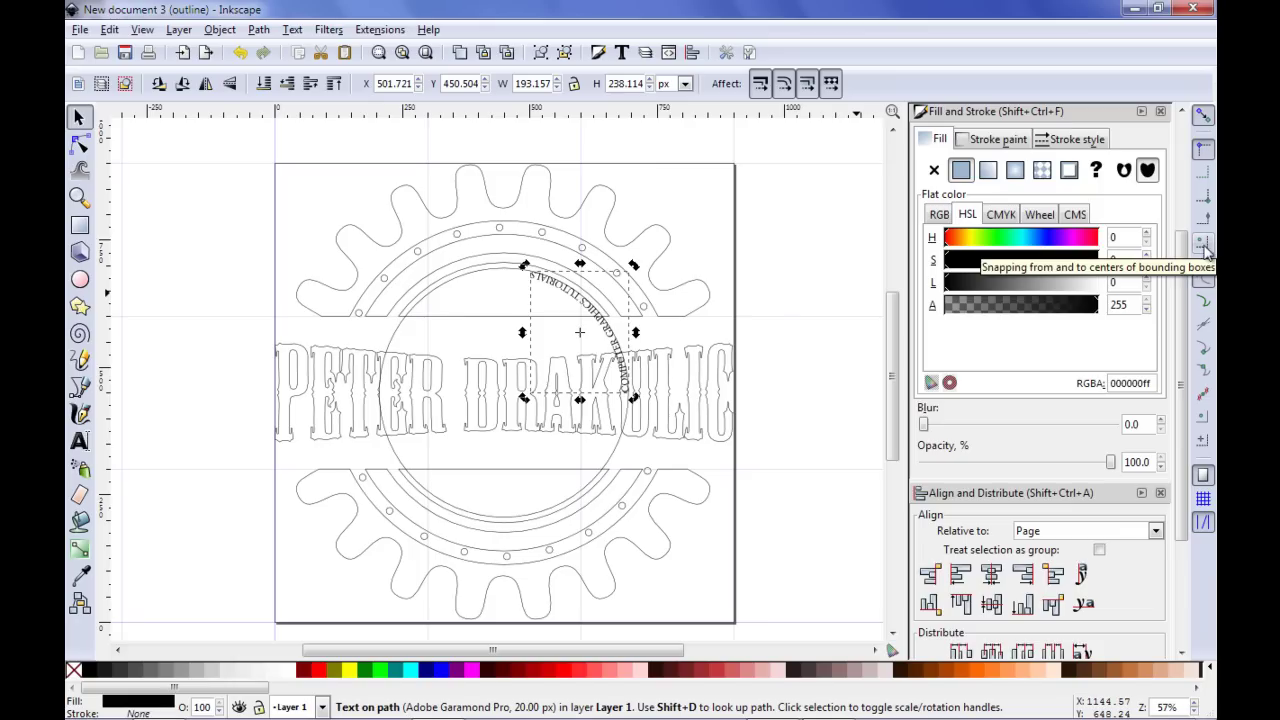
{"action": "left_click", "coordinate": [1205, 242]}
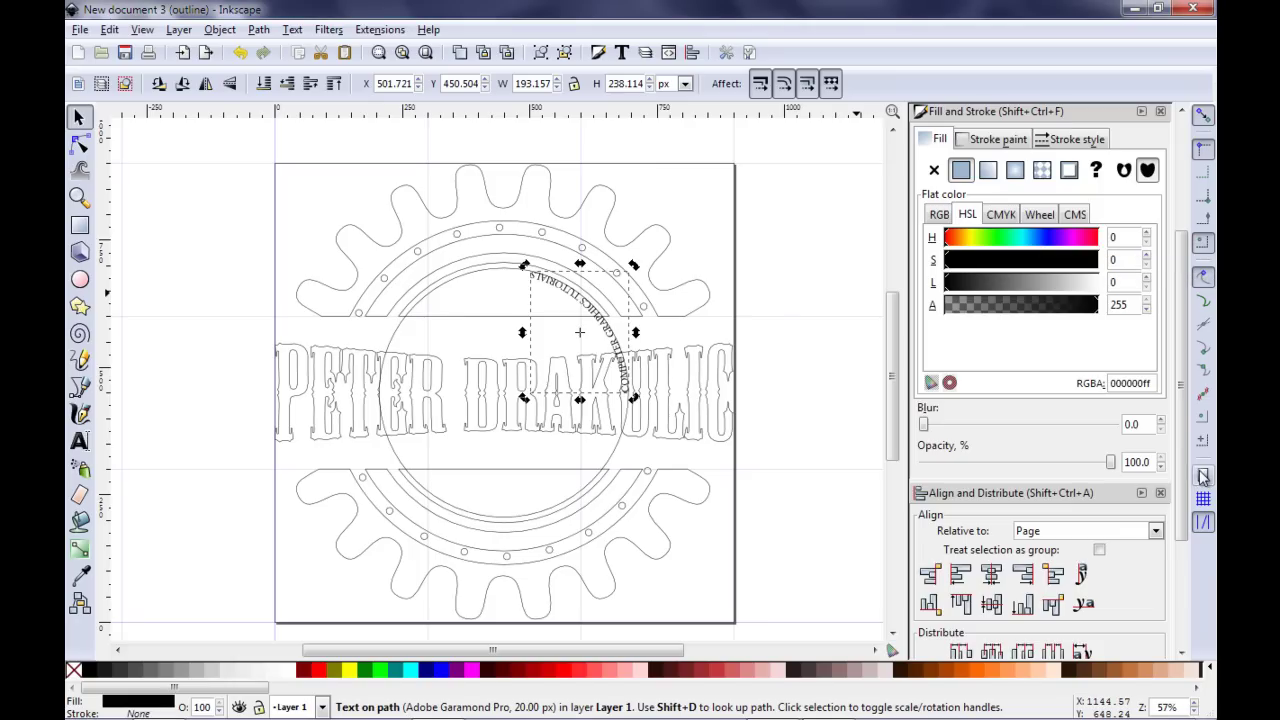
{"action": "left_click_drag", "start_coordinate": [581, 334], "coordinate": [507, 396]}
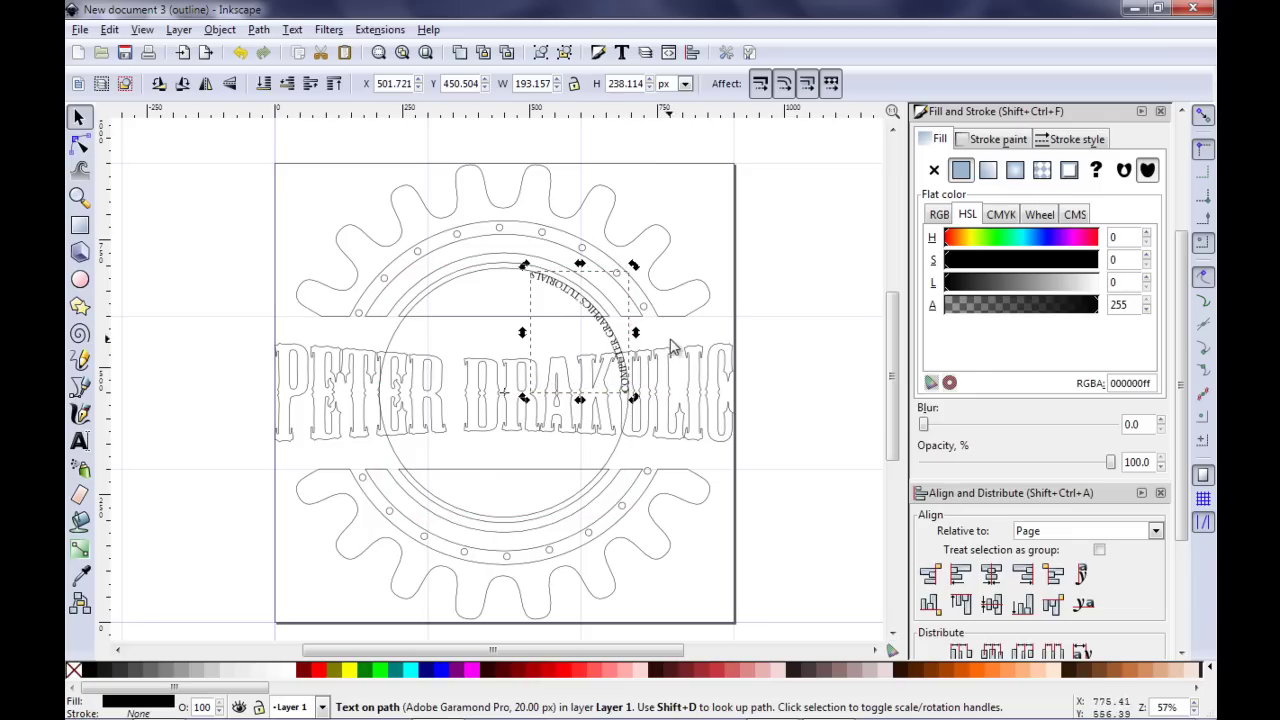
{"action": "left_click_drag", "start_coordinate": [634, 268], "coordinate": [521, 538]}
Select the curved tagline and zoom in and out to check it
{"action": "left_click", "coordinate": [519, 535]}
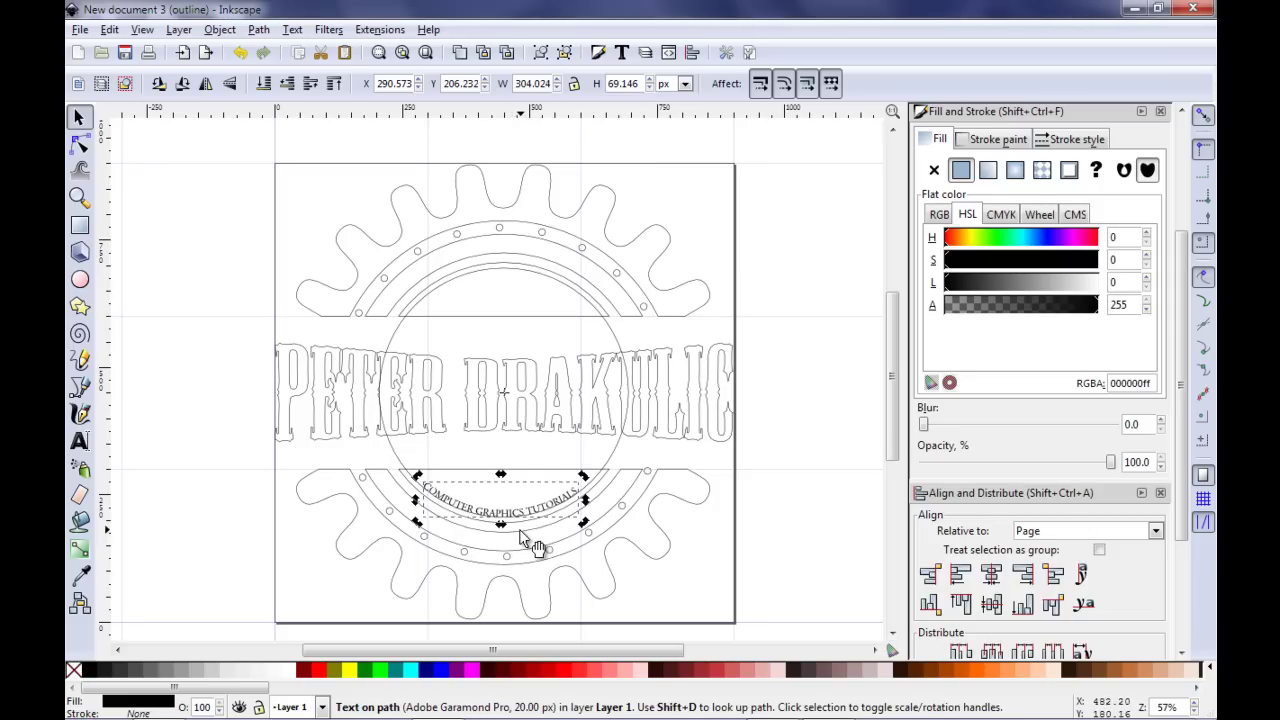
{"action": "scroll", "coordinate": [521, 534], "scroll_direction": "up", "scroll_amount": 2}
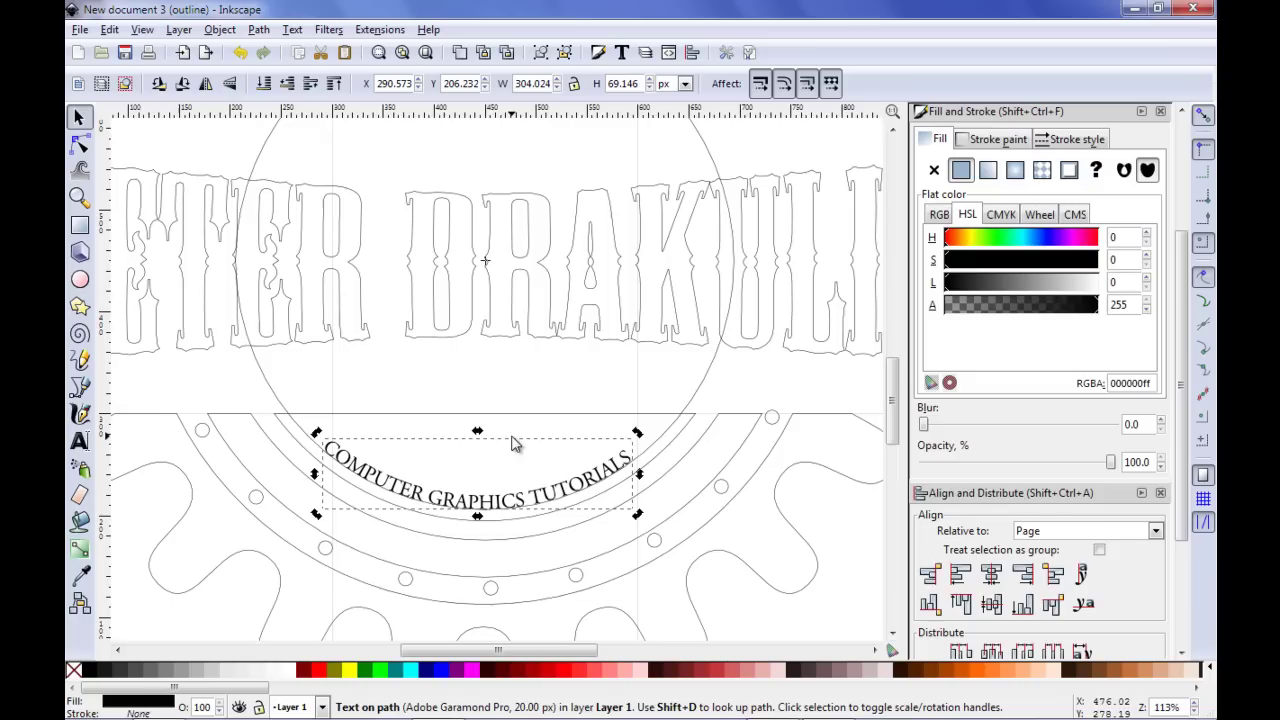
{"action": "scroll", "coordinate": [465, 464], "scroll_direction": "down", "scroll_amount": 1}
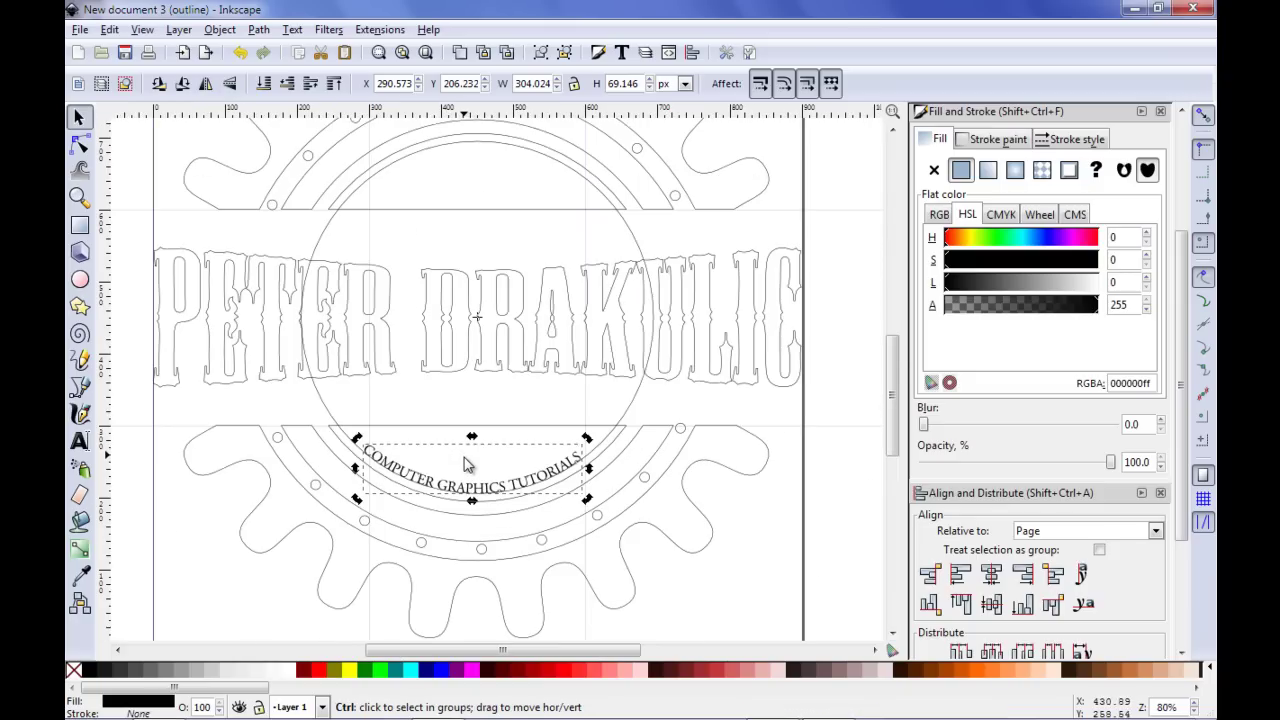
Switch the display mode back to Normal full colour
{"action": "left_click", "coordinate": [148, 32]}
{"action": "mouse_move", "coordinate": [173, 72]}
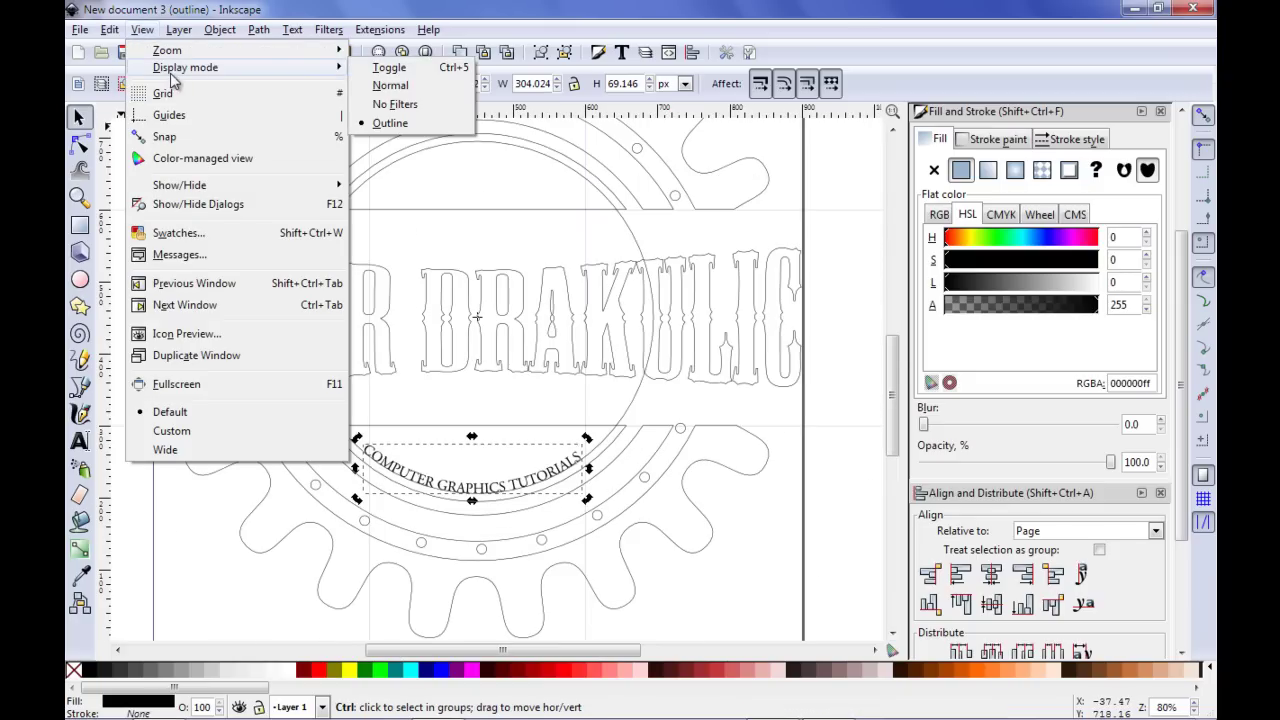
{"action": "left_click", "coordinate": [444, 86]}
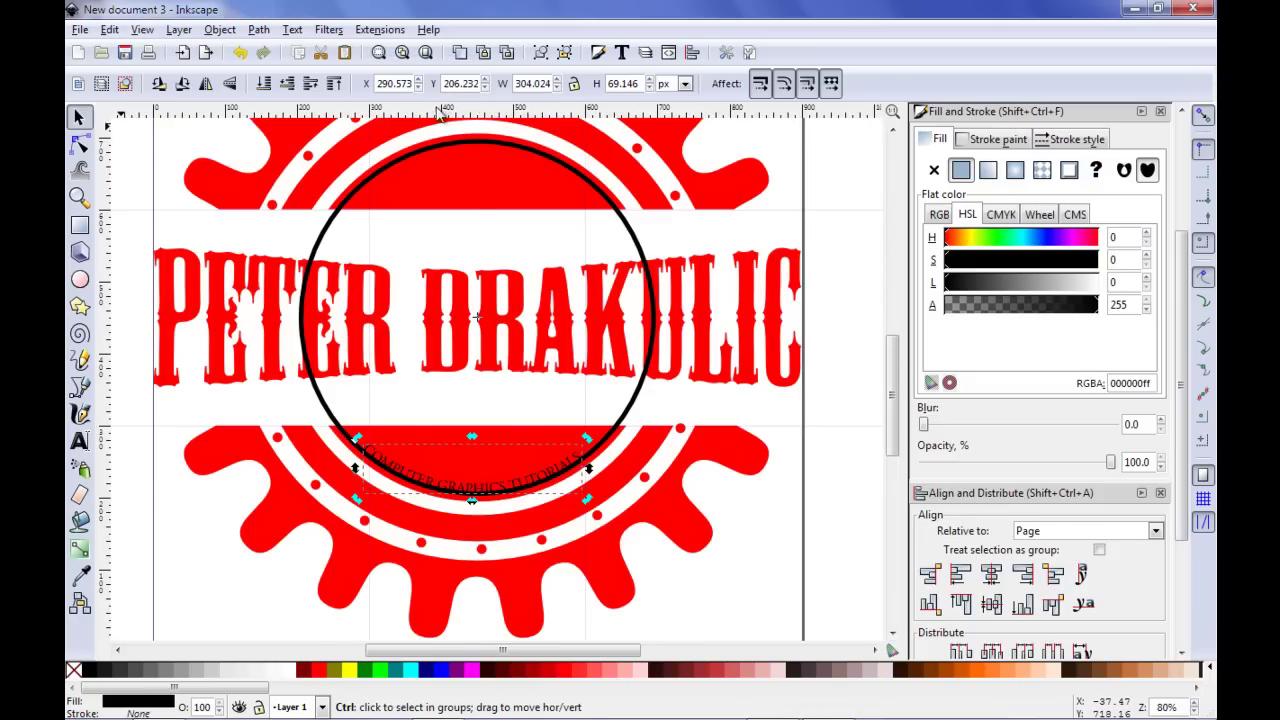
Hide the black guide circle via Object Properties, then select the curved text
{"action": "left_click", "coordinate": [625, 231]}
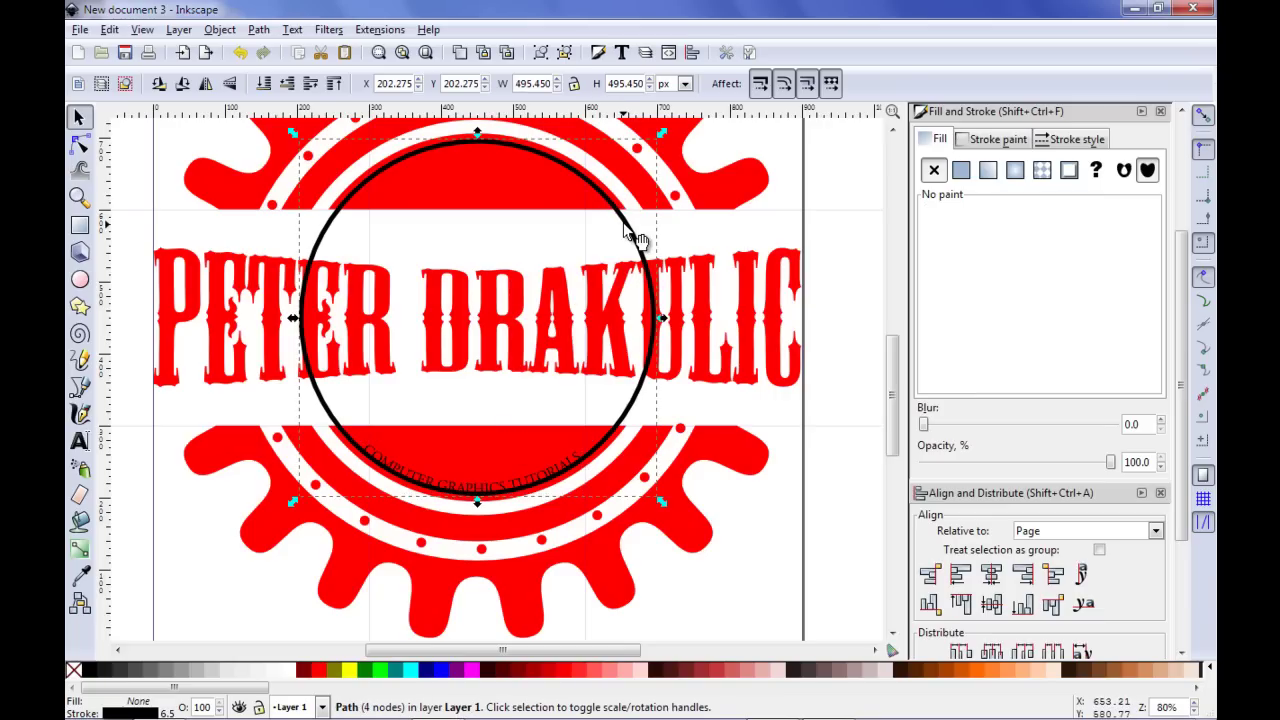
{"action": "key", "text": "ctrl+shift"}
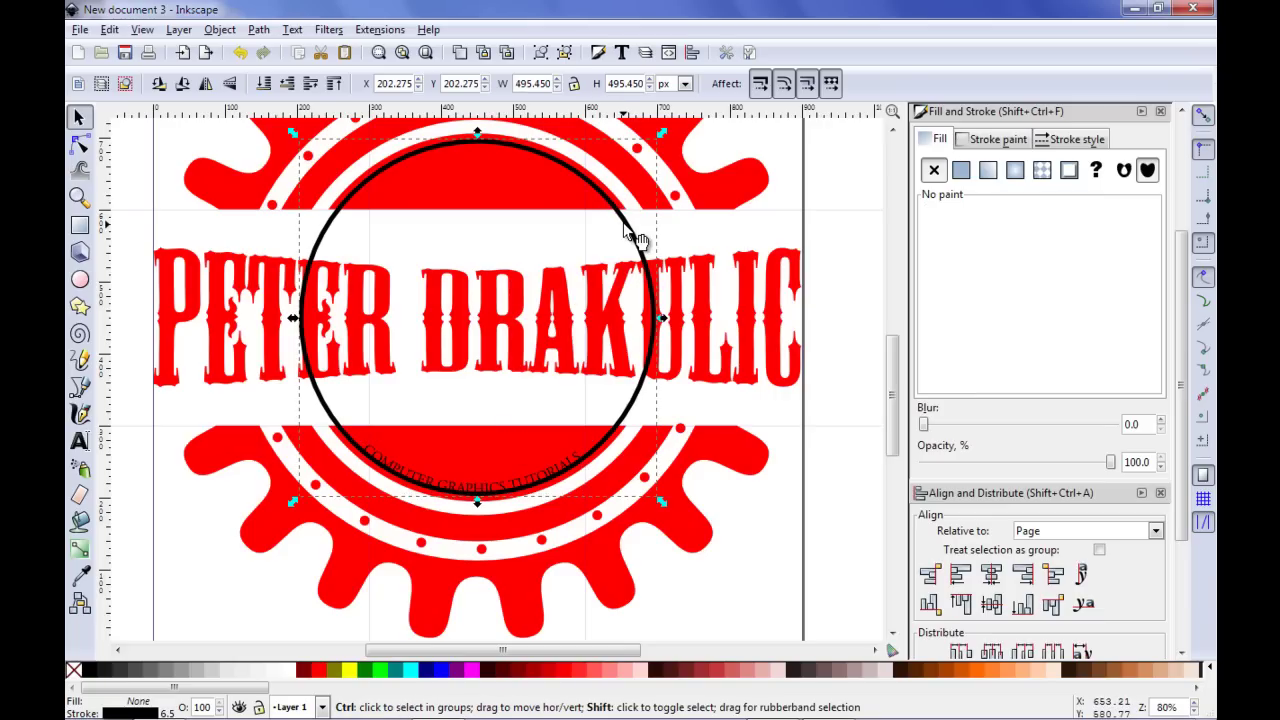
{"action": "key", "text": "ctrl+shift+o"}
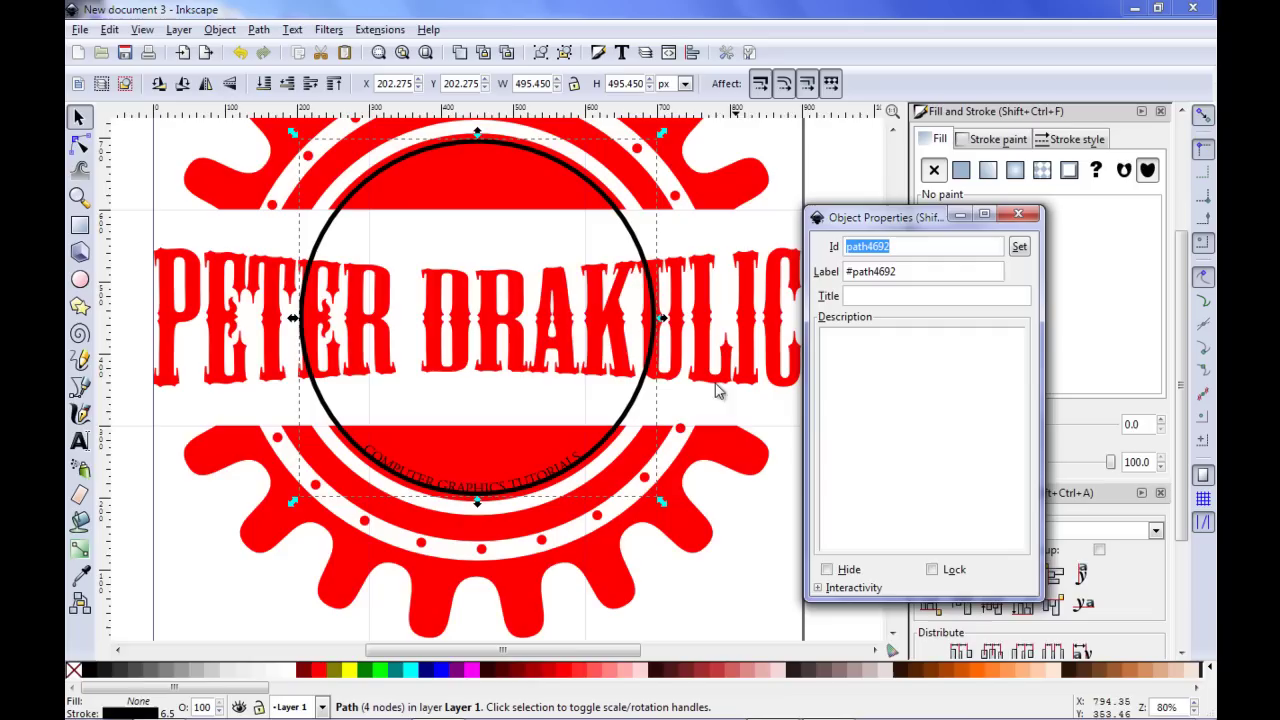
{"action": "left_click", "coordinate": [827, 569]}
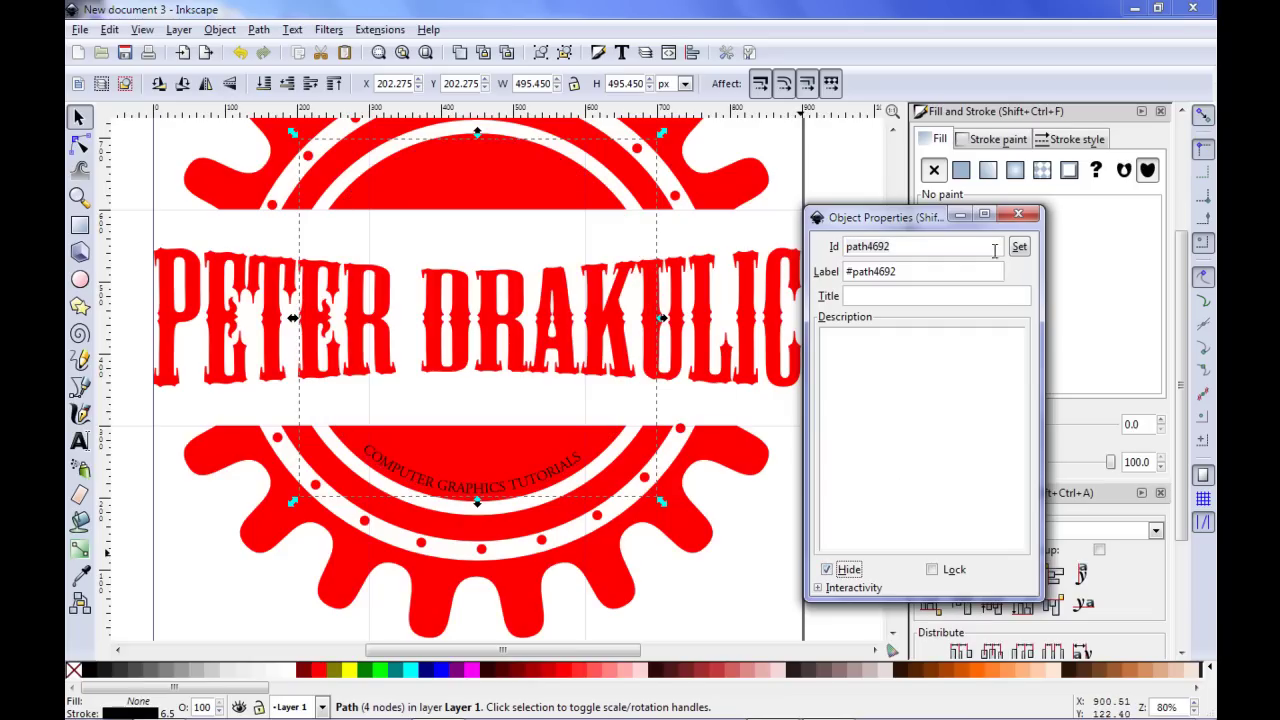
{"action": "left_click", "coordinate": [1018, 216]}
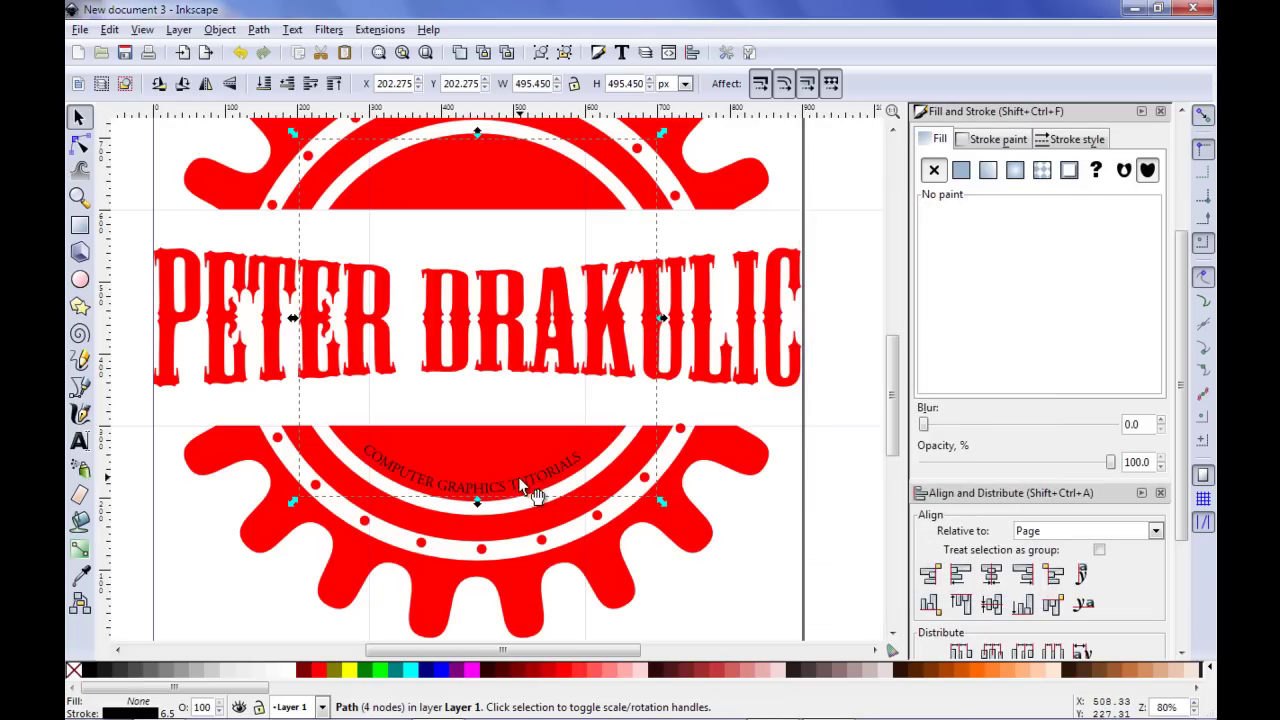
{"action": "left_click", "coordinate": [518, 477]}
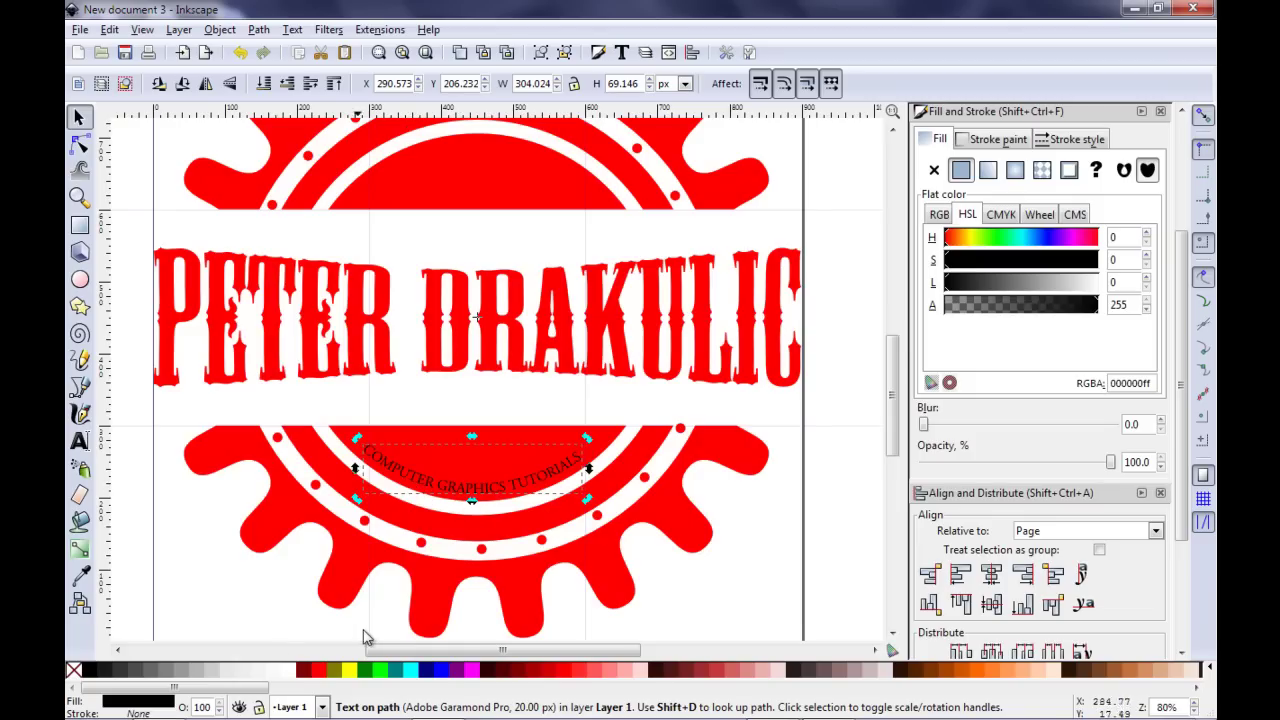
Colour the curved COMPUTER GRAPHICS TUTORIALS text white and zoom in to check it
{"action": "left_click", "coordinate": [290, 672]}
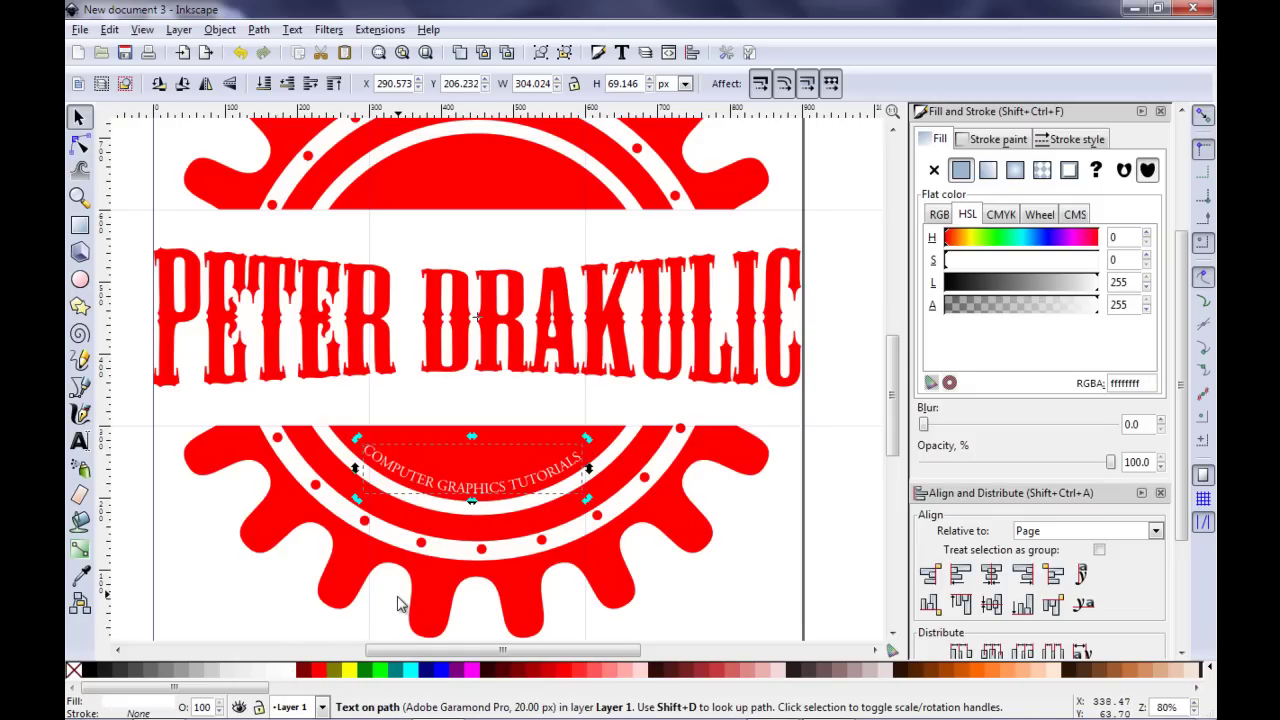
{"action": "scroll", "coordinate": [398, 604], "scroll_direction": "up", "scroll_amount": 1, "text": "ctrl"}
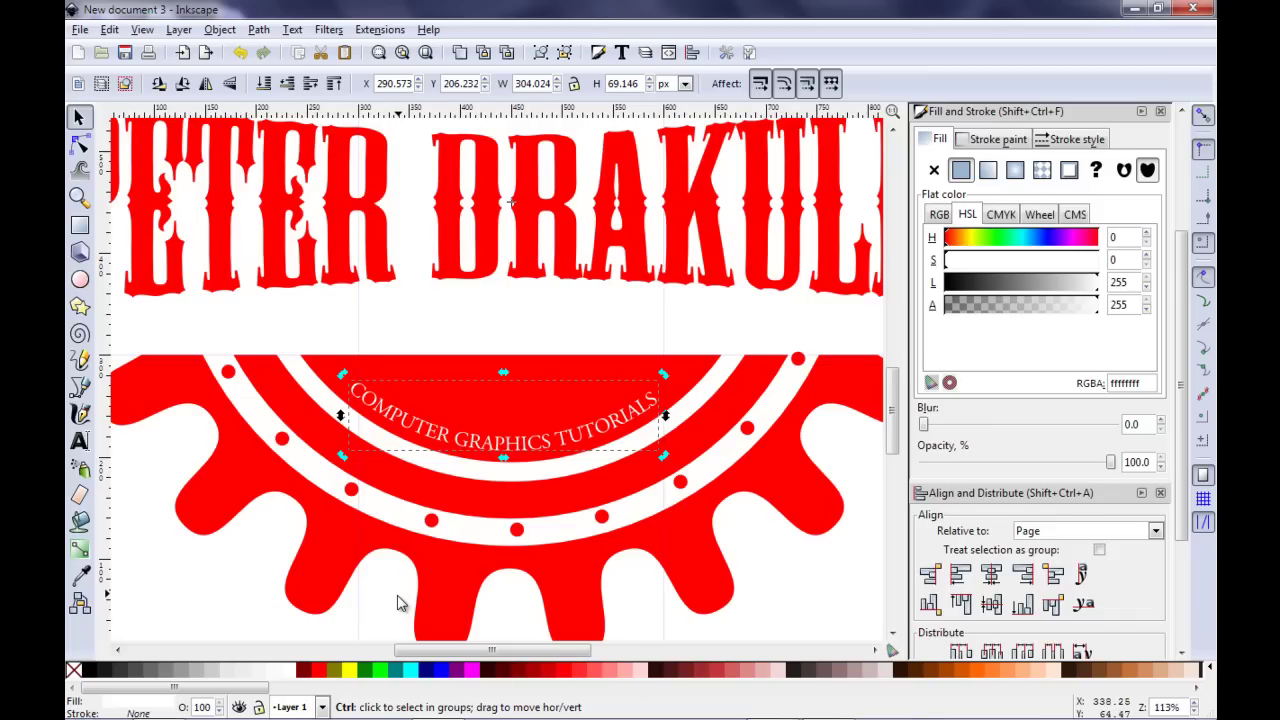
{"action": "scroll", "coordinate": [398, 604], "scroll_direction": "down", "scroll_amount": 1, "text": "ctrl"}
{"action": "scroll", "coordinate": [398, 604], "scroll_direction": "down", "scroll_amount": 1}
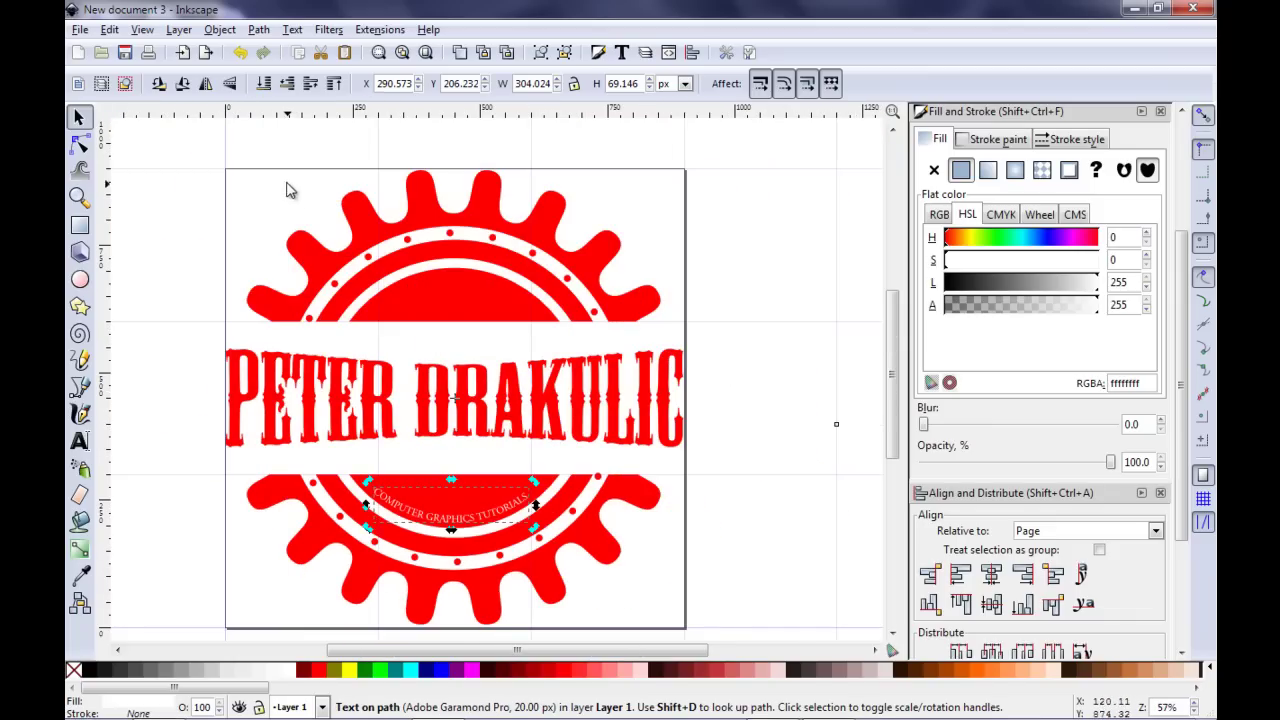
Deselect, fit the whole page in view, and select the red gear shape
{"action": "left_click", "coordinate": [677, 529]}
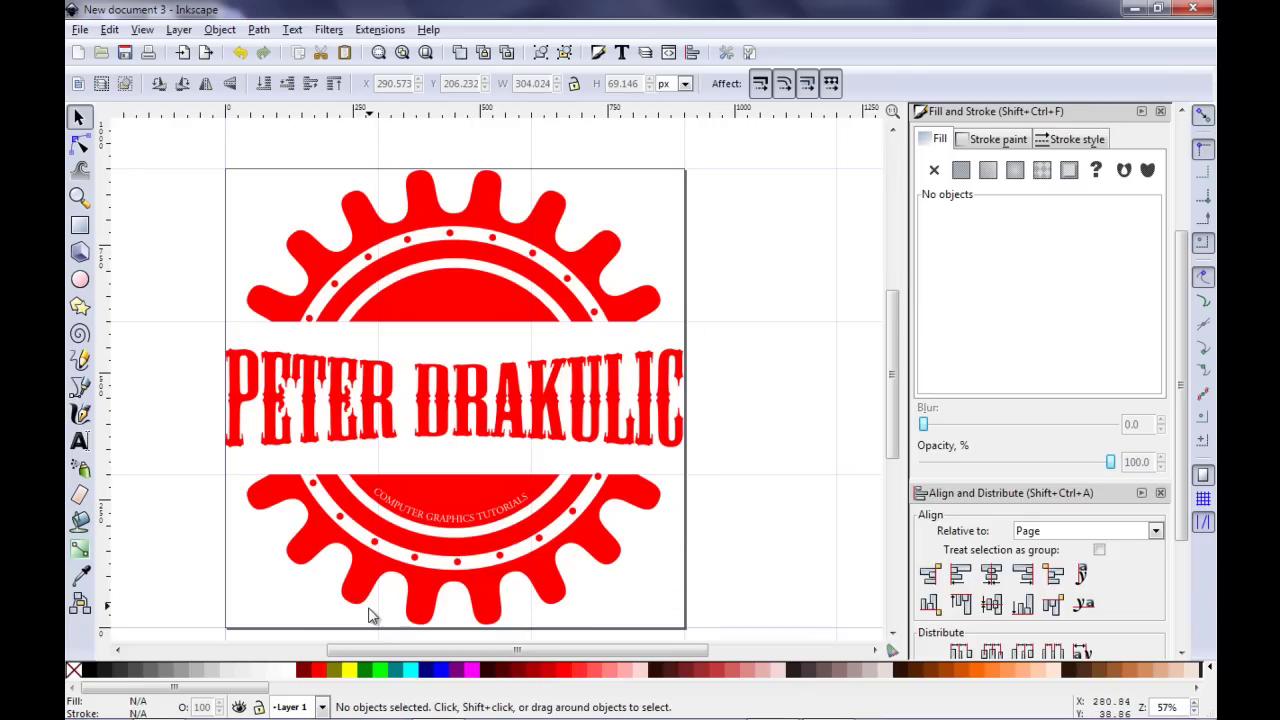
{"action": "key", "text": "5"}
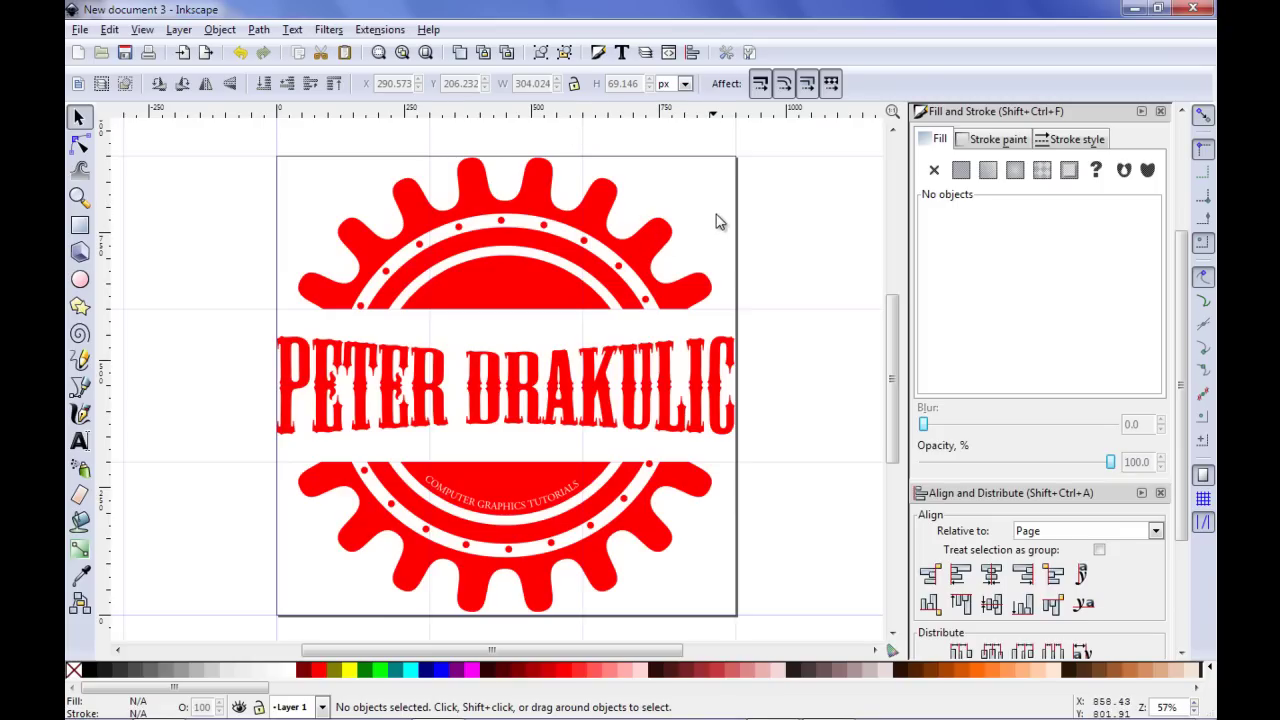
{"action": "mouse_move", "coordinate": [514, 212]}
{"action": "left_mouse_down"}
{"action": "mouse_move", "coordinate": [547, 197]}
{"action": "mouse_move", "coordinate": [536, 203]}
{"action": "left_mouse_up"}
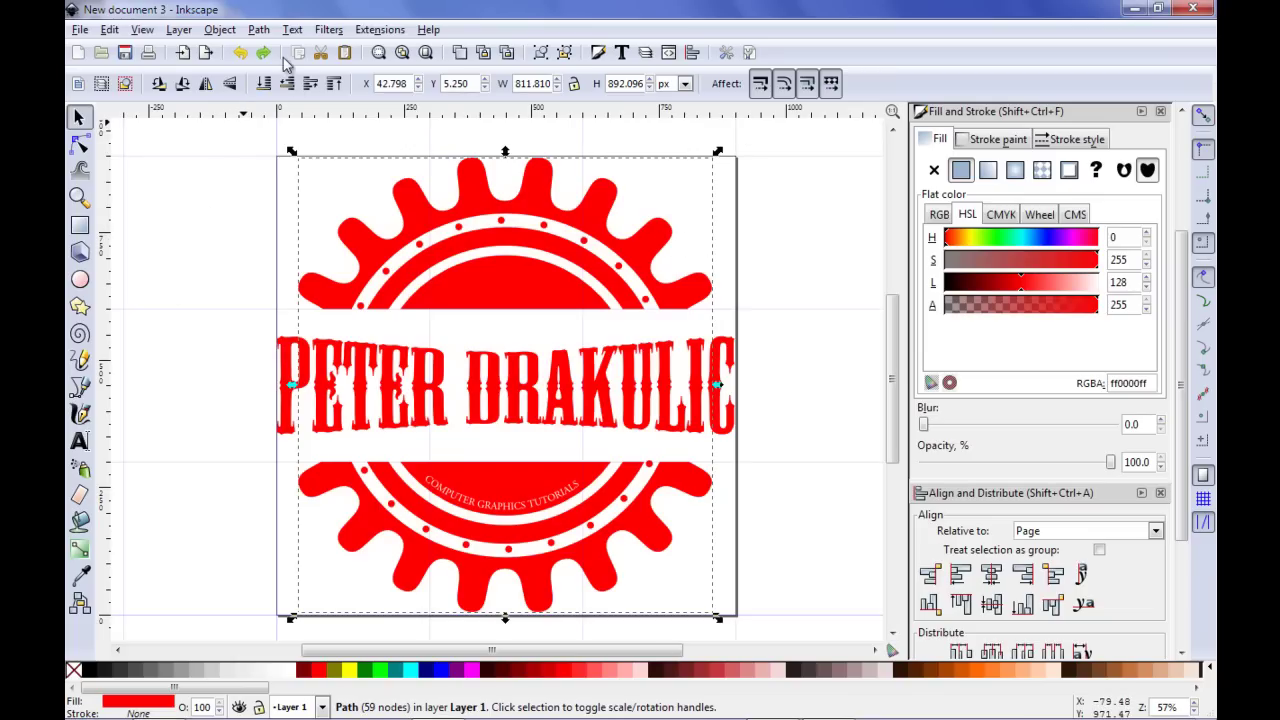
{"action": "left_click", "coordinate": [327, 30]}
{"action": "mouse_move", "coordinate": [345, 70]}
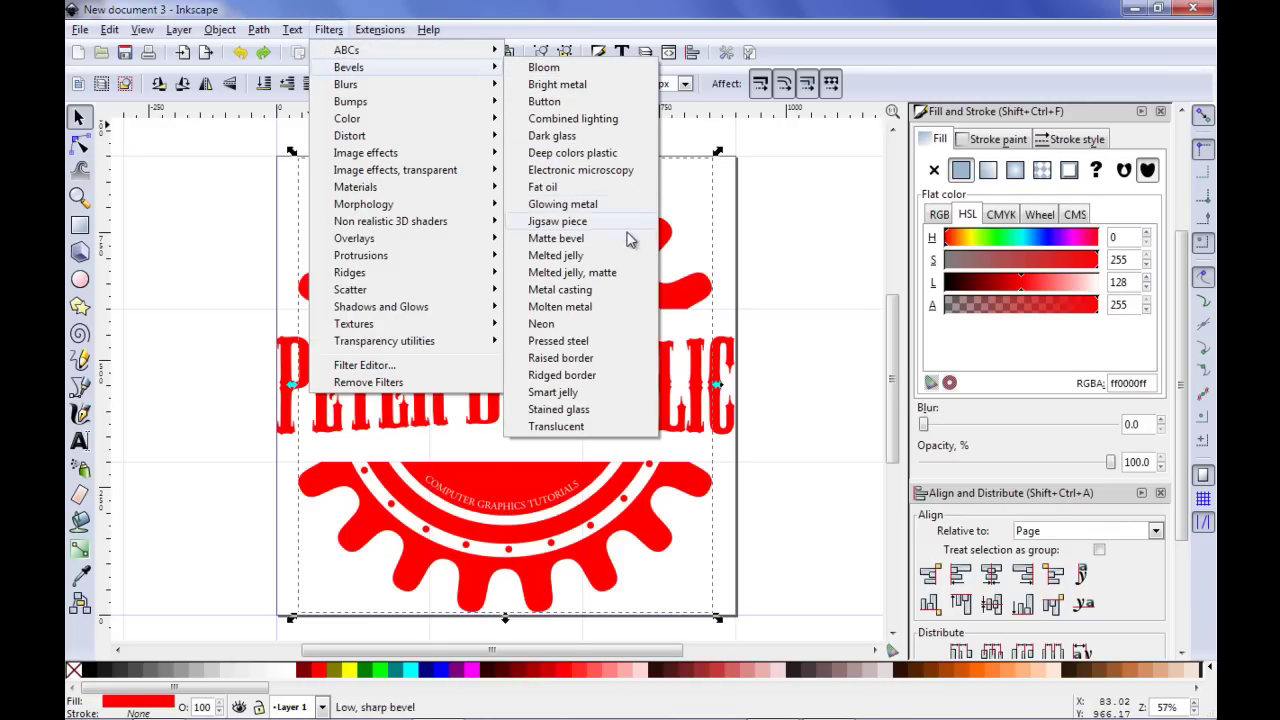
{"action": "left_click", "coordinate": [621, 300]}
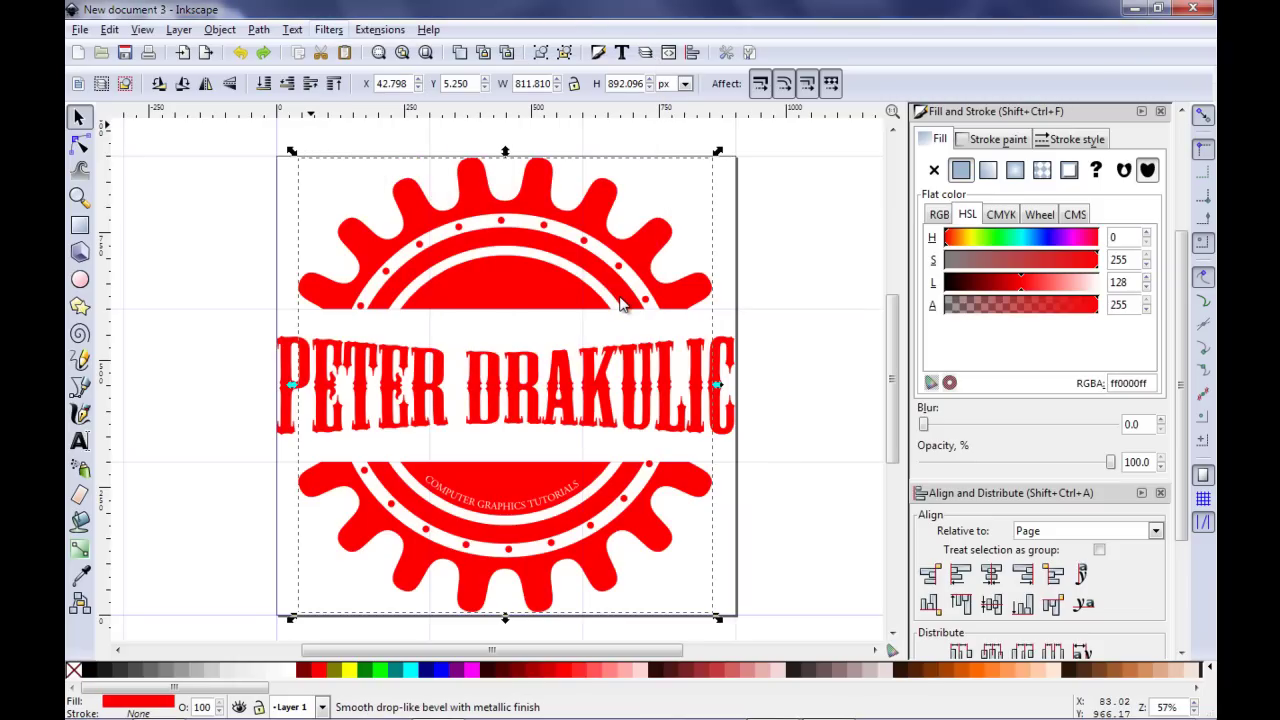
{"action": "left_click", "coordinate": [320, 31]}
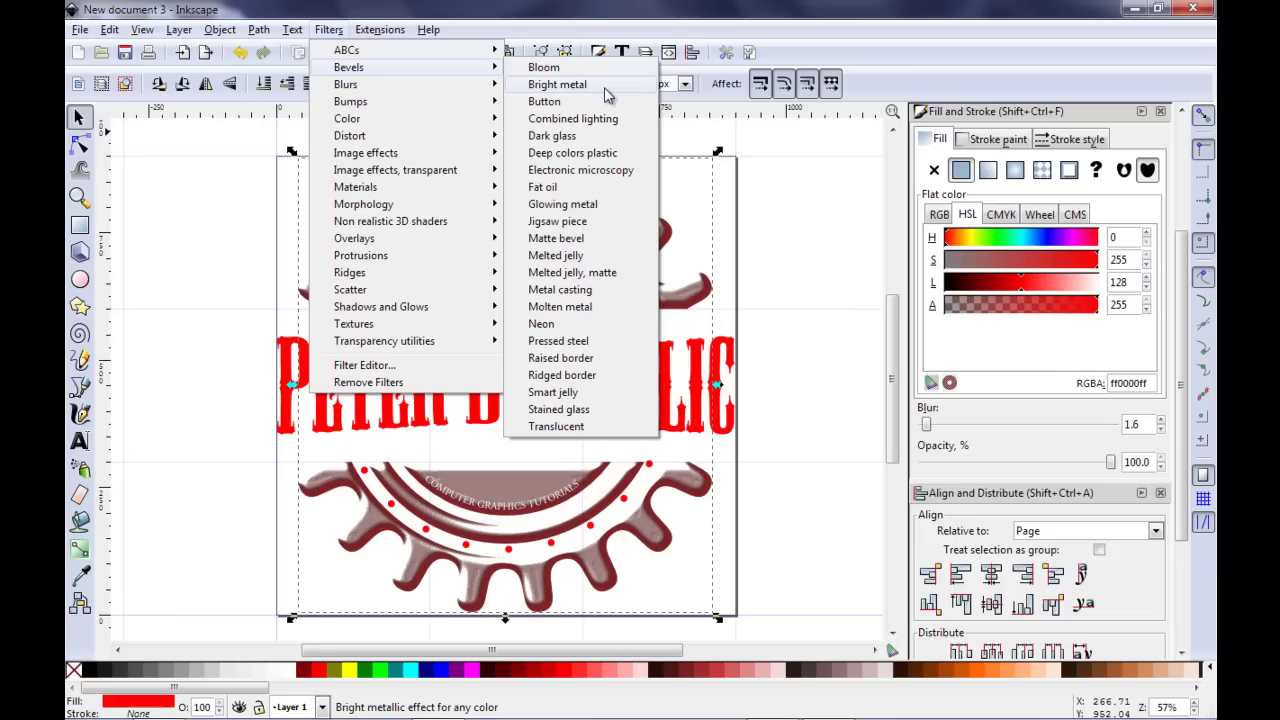
{"action": "left_click", "coordinate": [607, 93]}
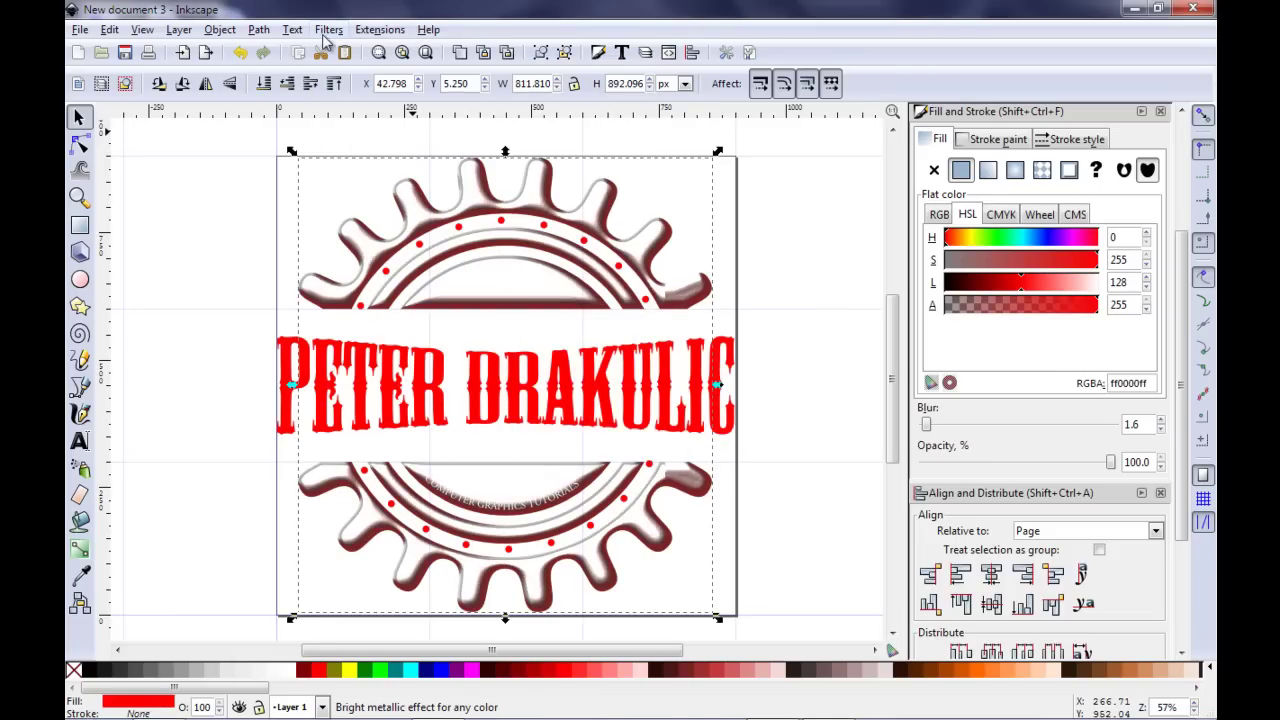
{"action": "left_click", "coordinate": [329, 29]}
{"action": "mouse_move", "coordinate": [381, 78]}
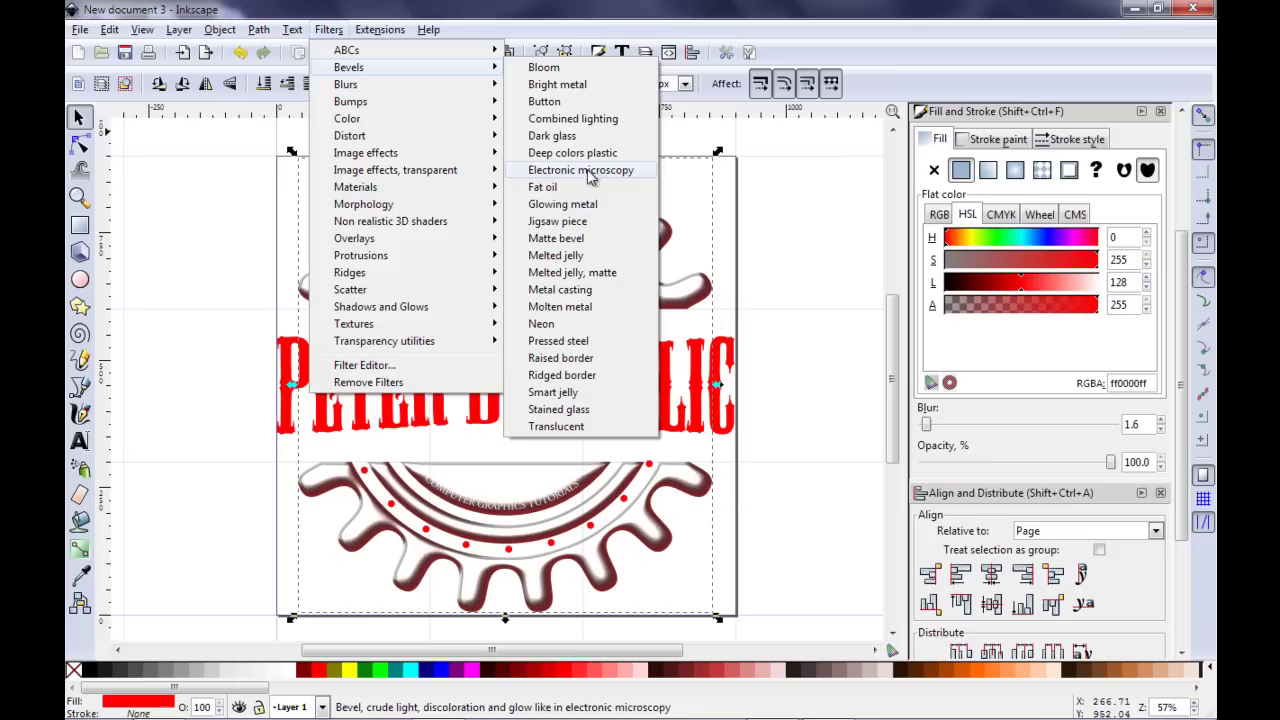
{"action": "left_click", "coordinate": [560, 85]}
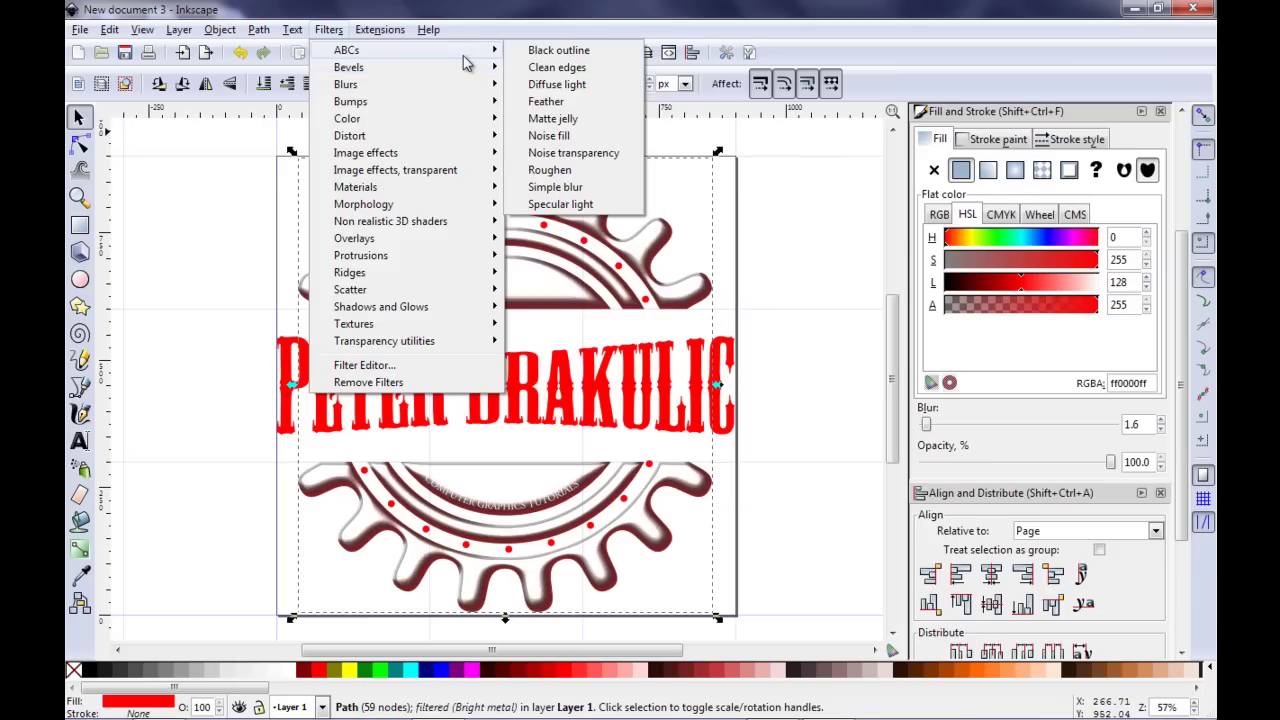
{"action": "mouse_move", "coordinate": [450, 76]}
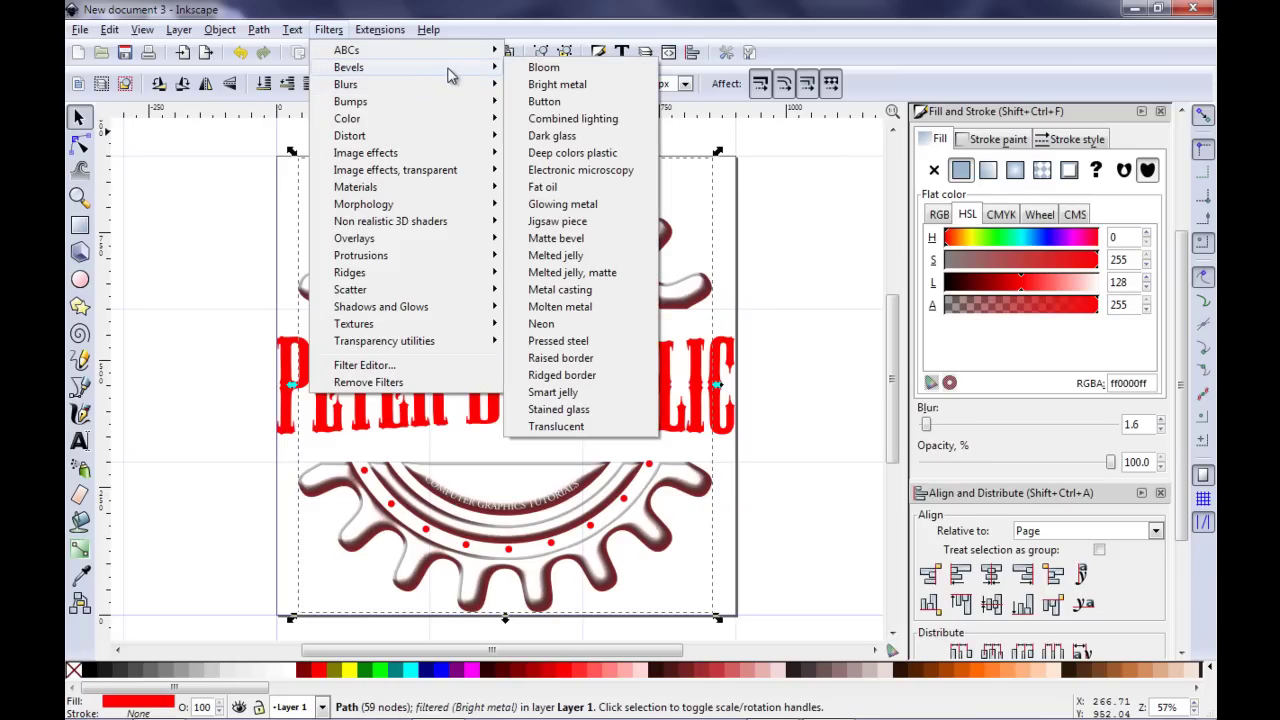
{"action": "left_click", "coordinate": [815, 251]}
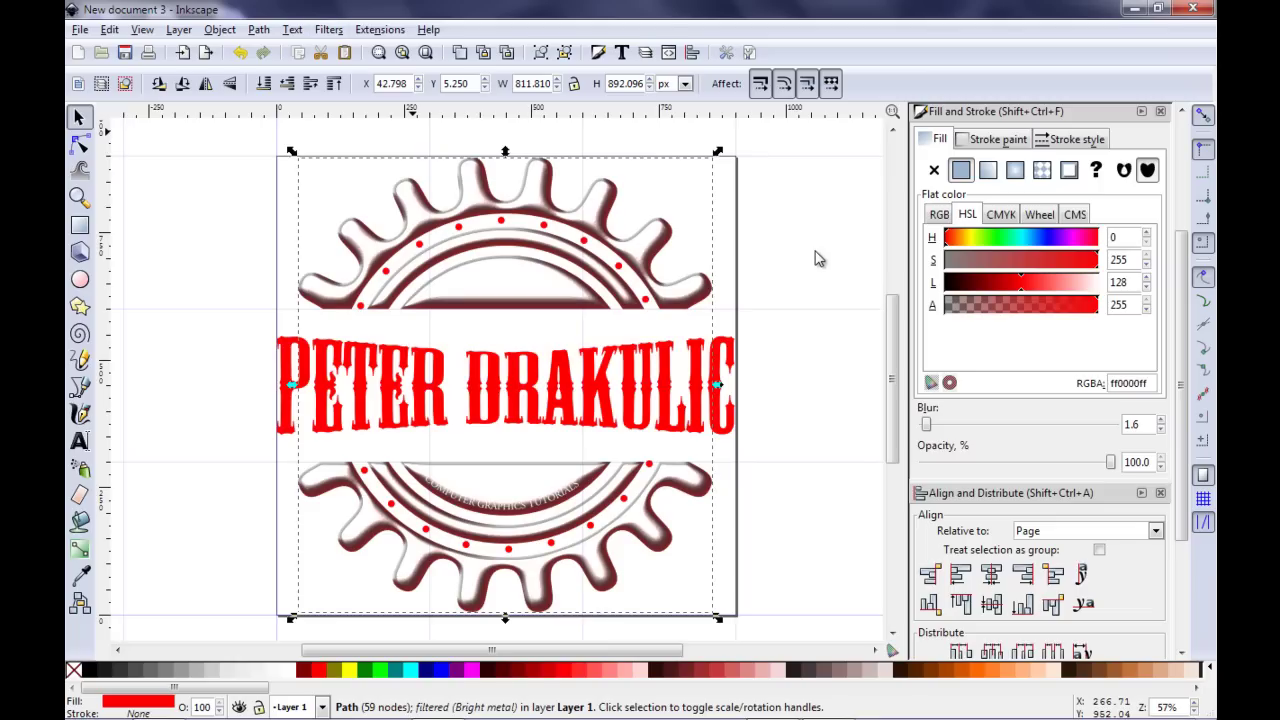
{"action": "key", "text": "ctrl+z"}
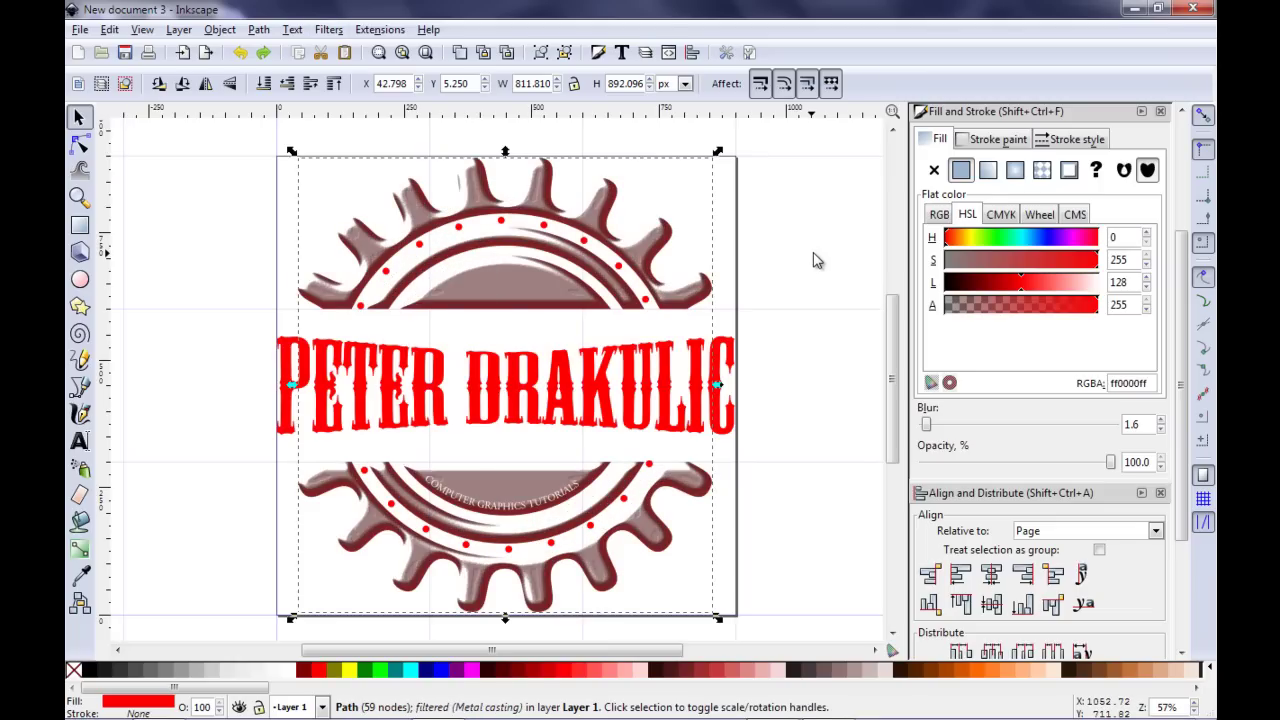
{"action": "key", "text": "ctrl+z"}
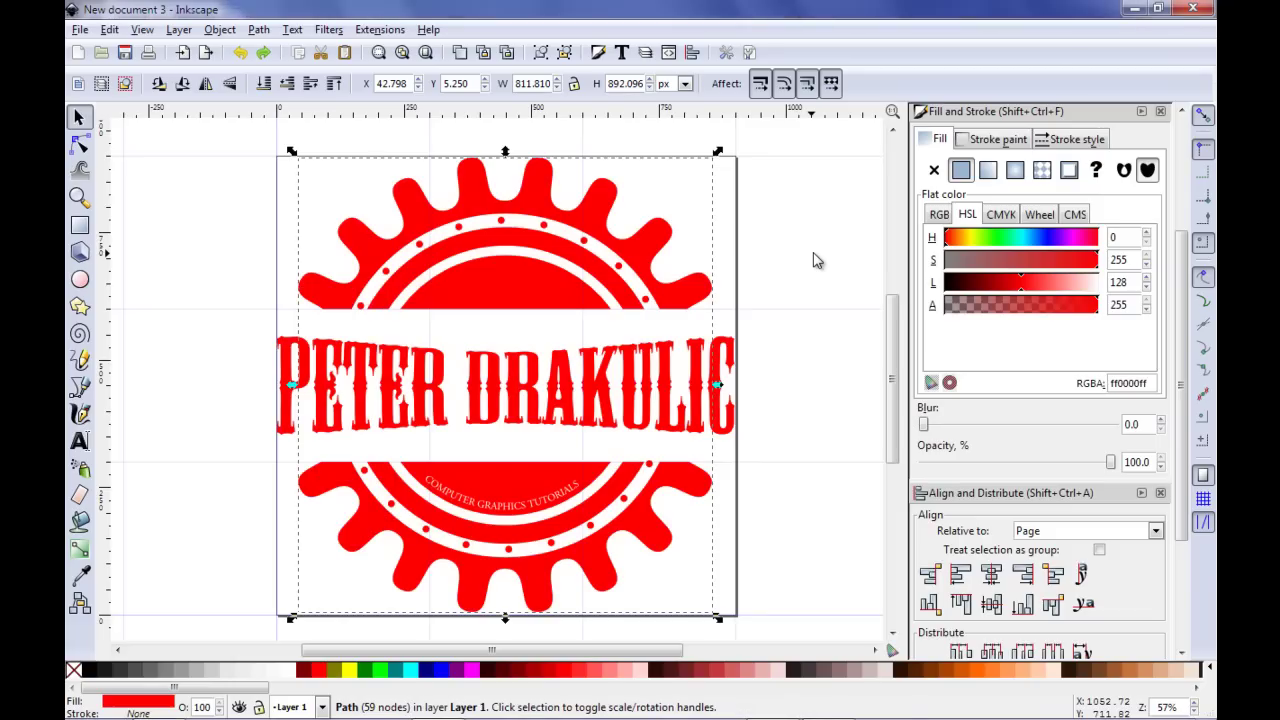